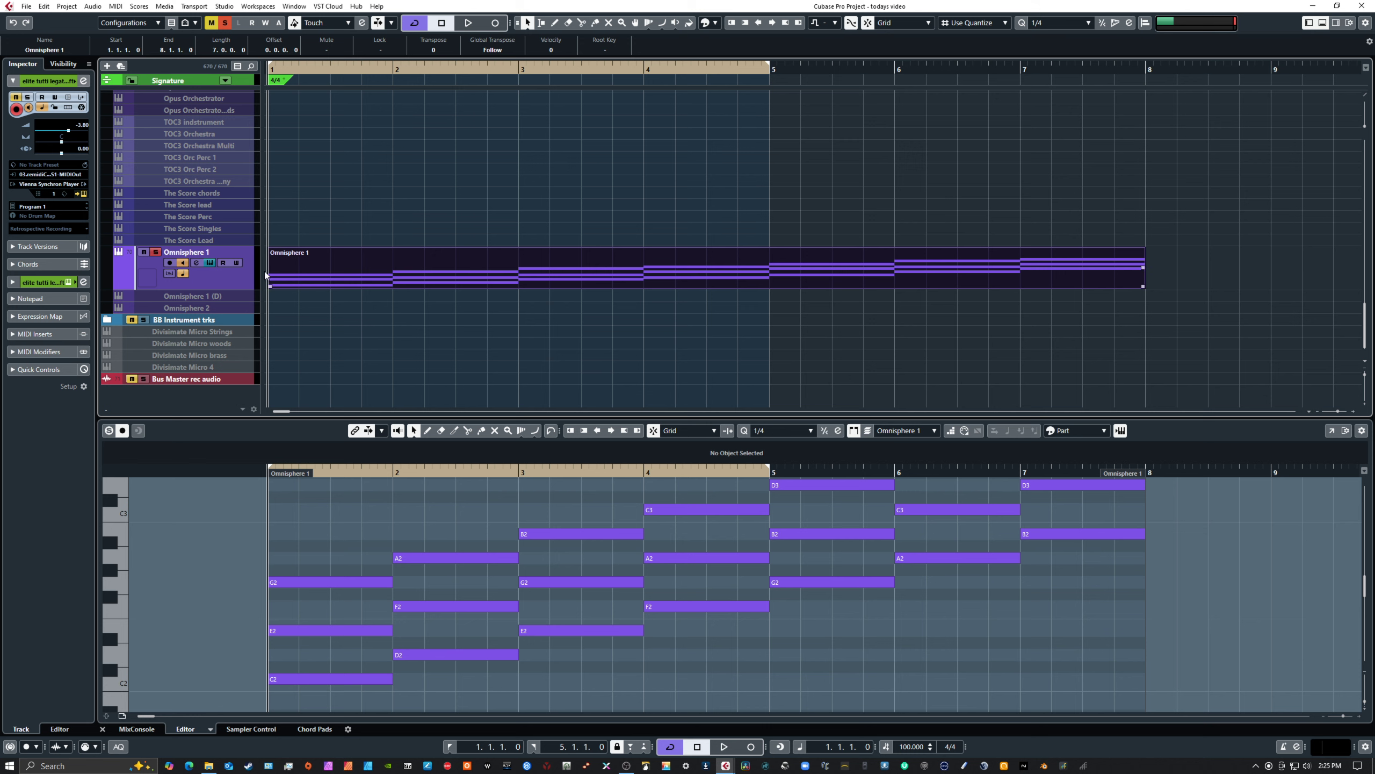
Select the Omnisphere 1 track and audition its soloed triad progression
left_click(223, 280)
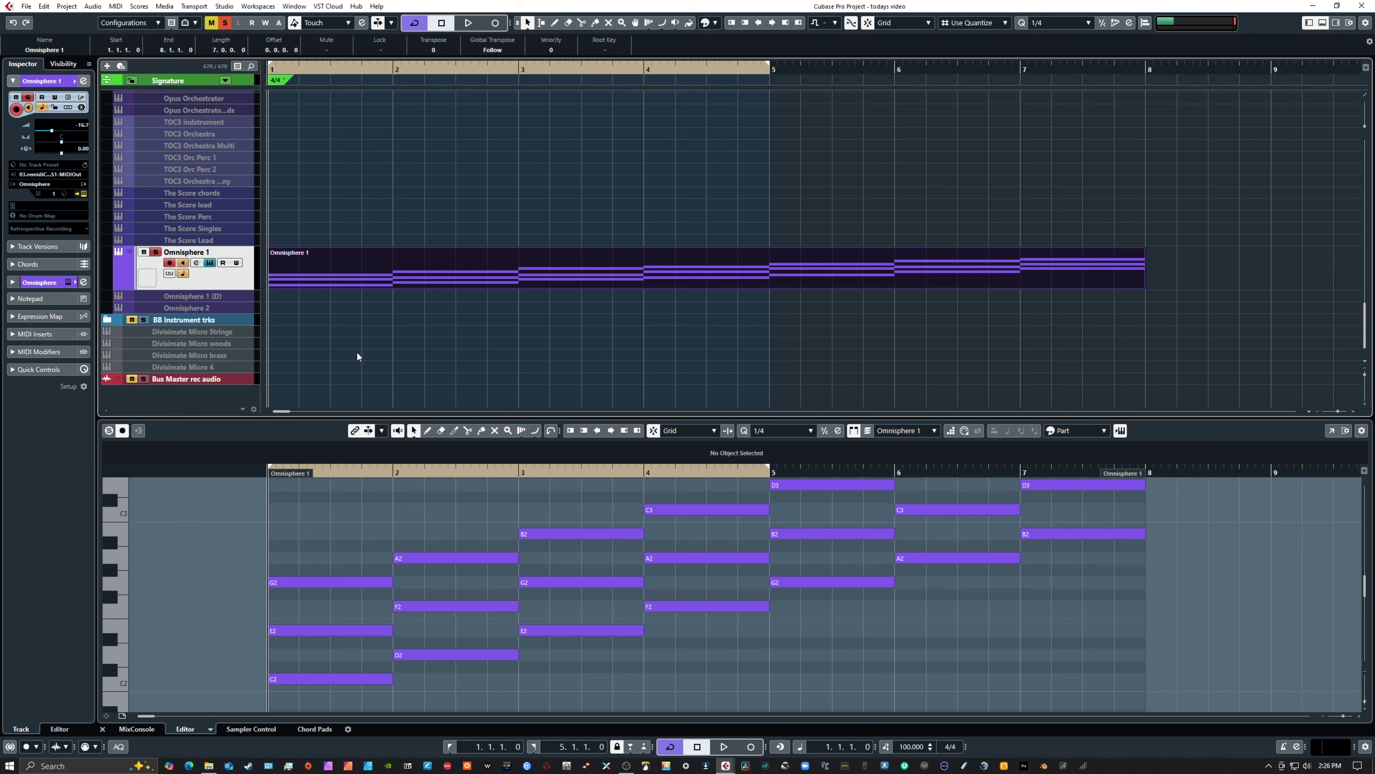
key("space")
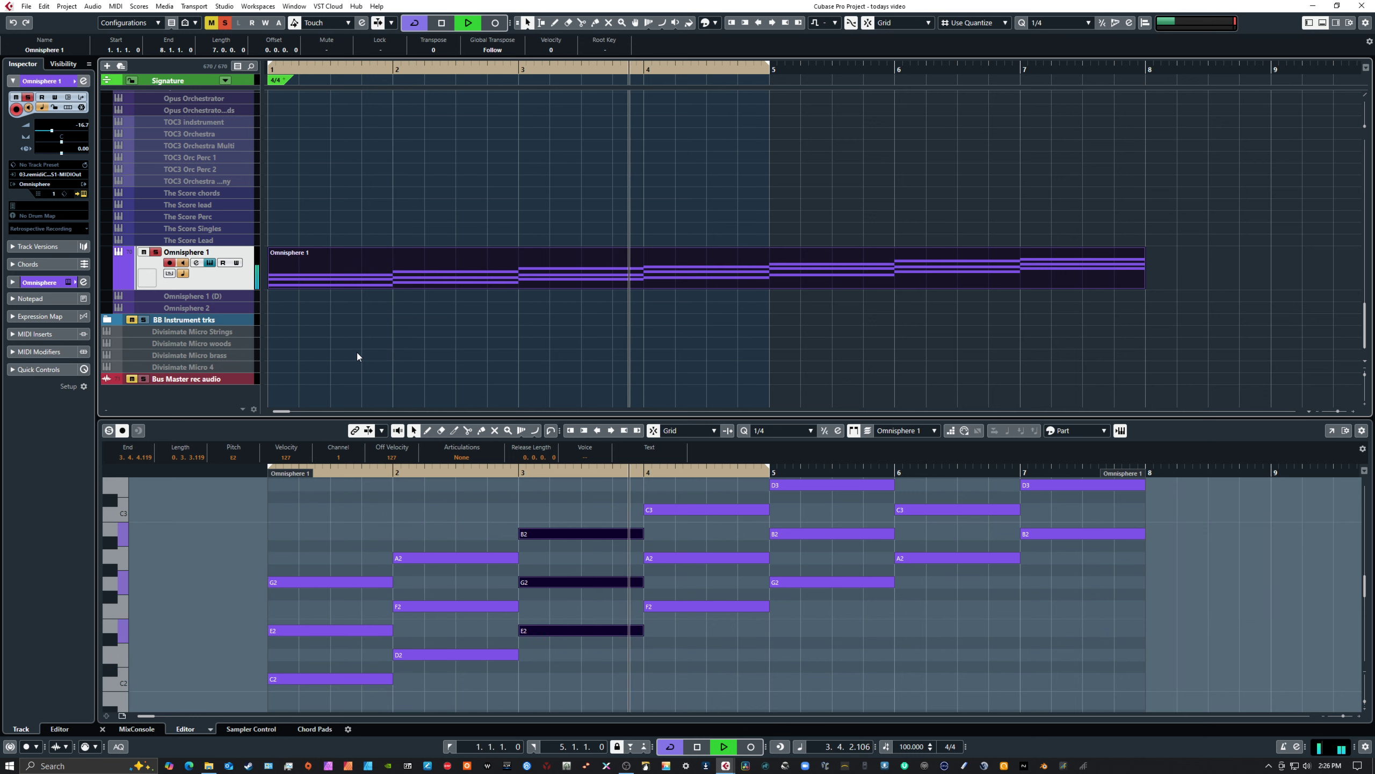
key("space")
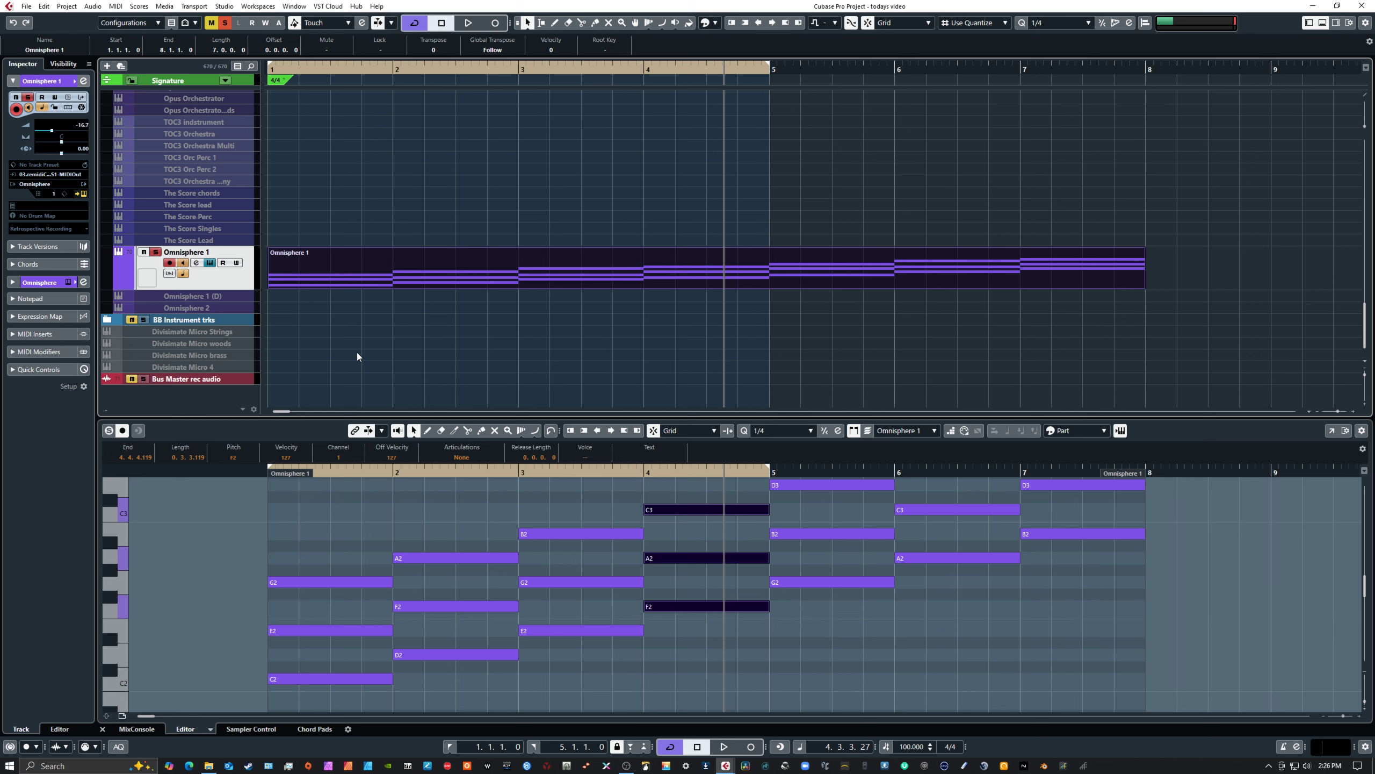
Turn off solo on the Omnisphere 1 track, delete its chord part and return the playhead to the project start
left_click(157, 253)
key("Delete")
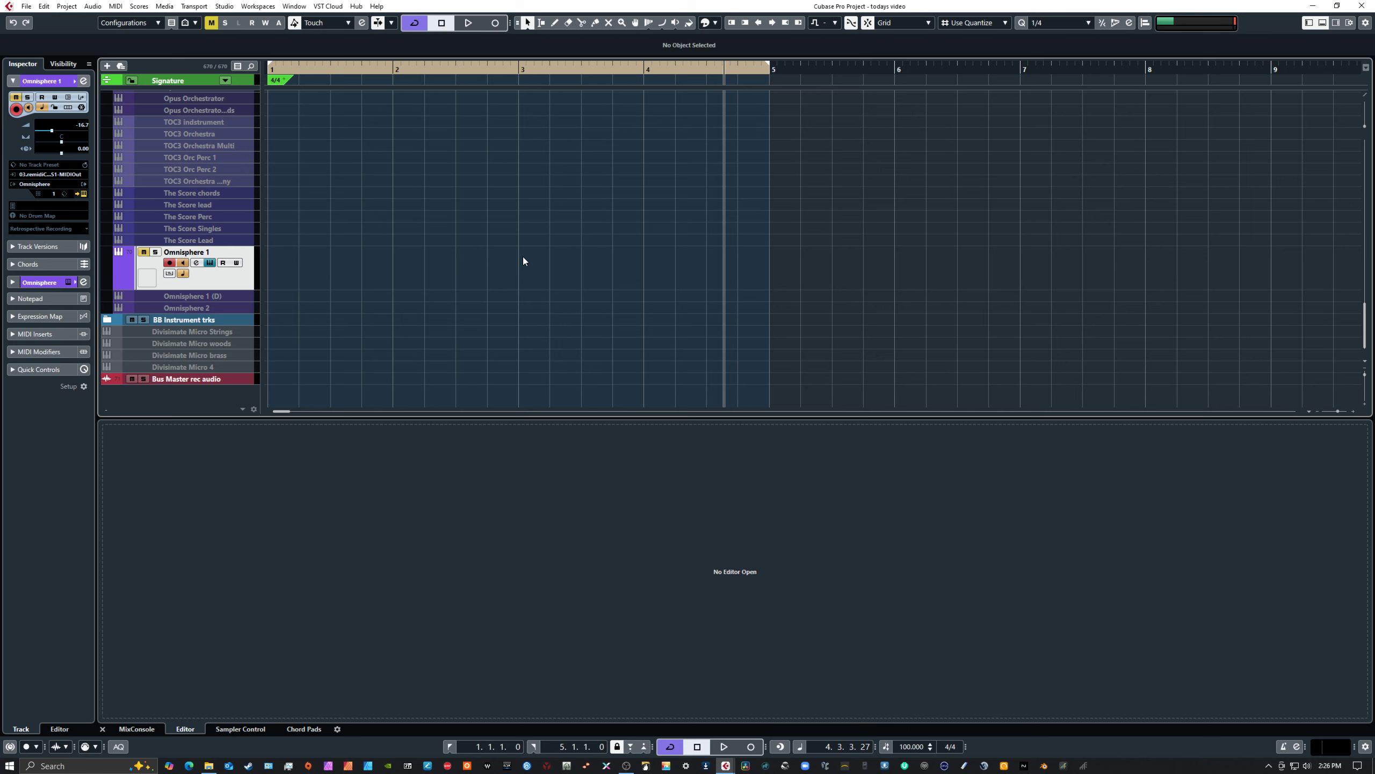
key("Home")
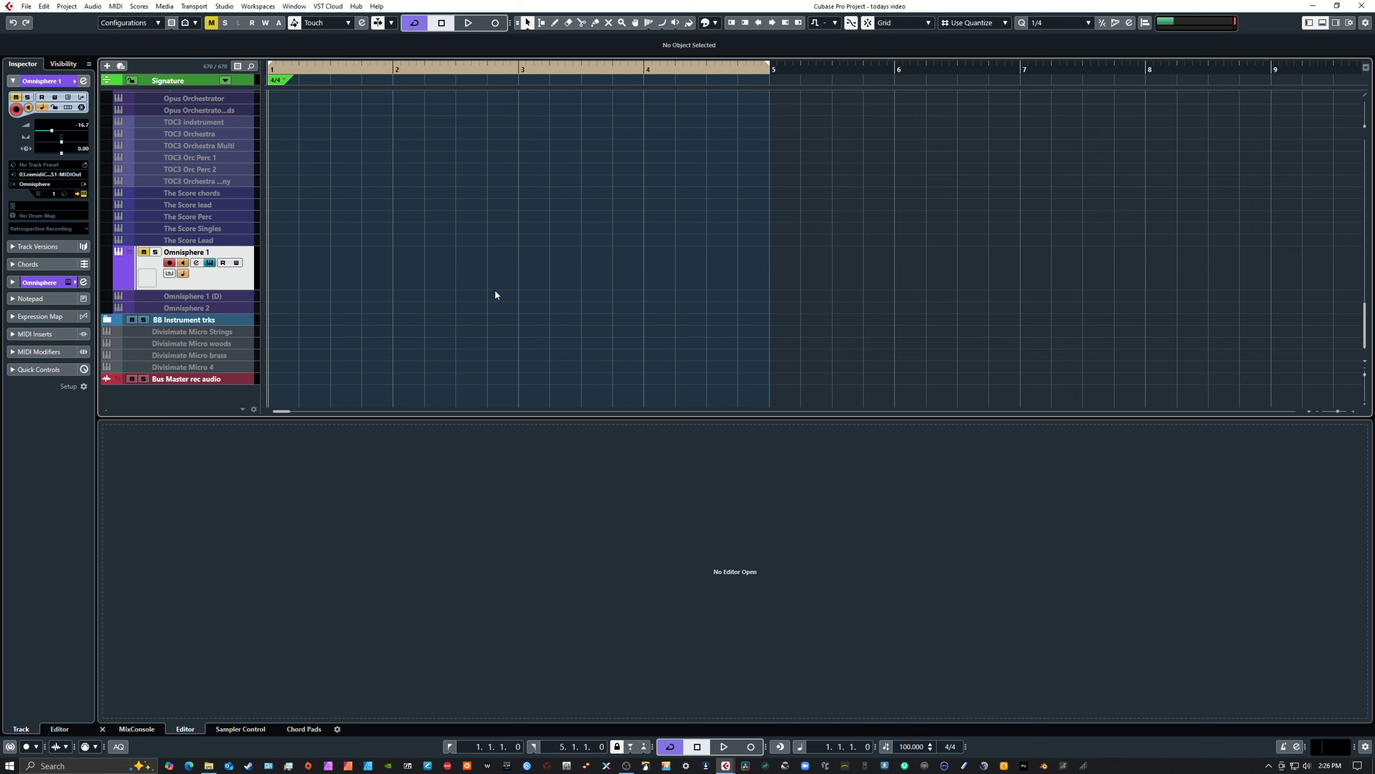
Select the elite tutti legato soft track, open its four-bar MIDI part in the key editor and enlarge the editor
scroll(509, 304, "up", 5)
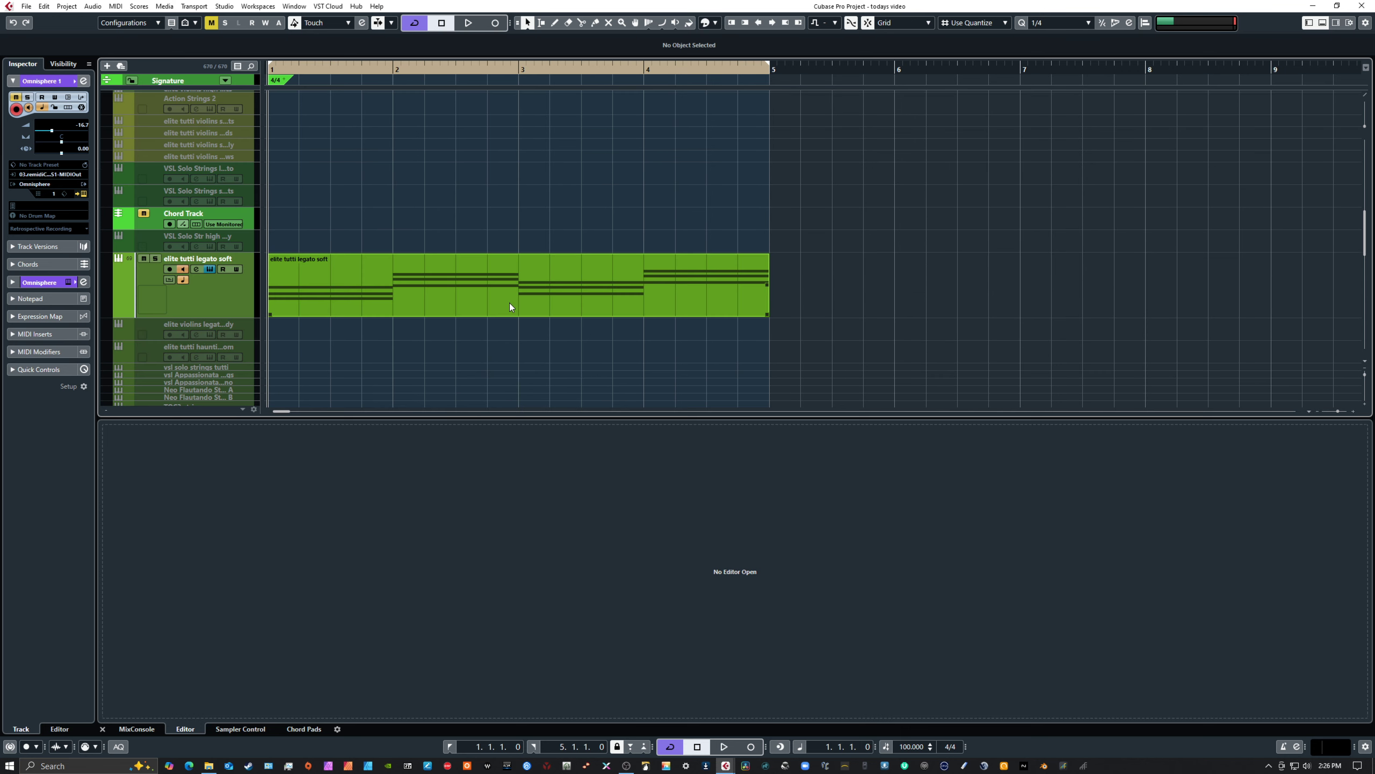
left_click(228, 301)
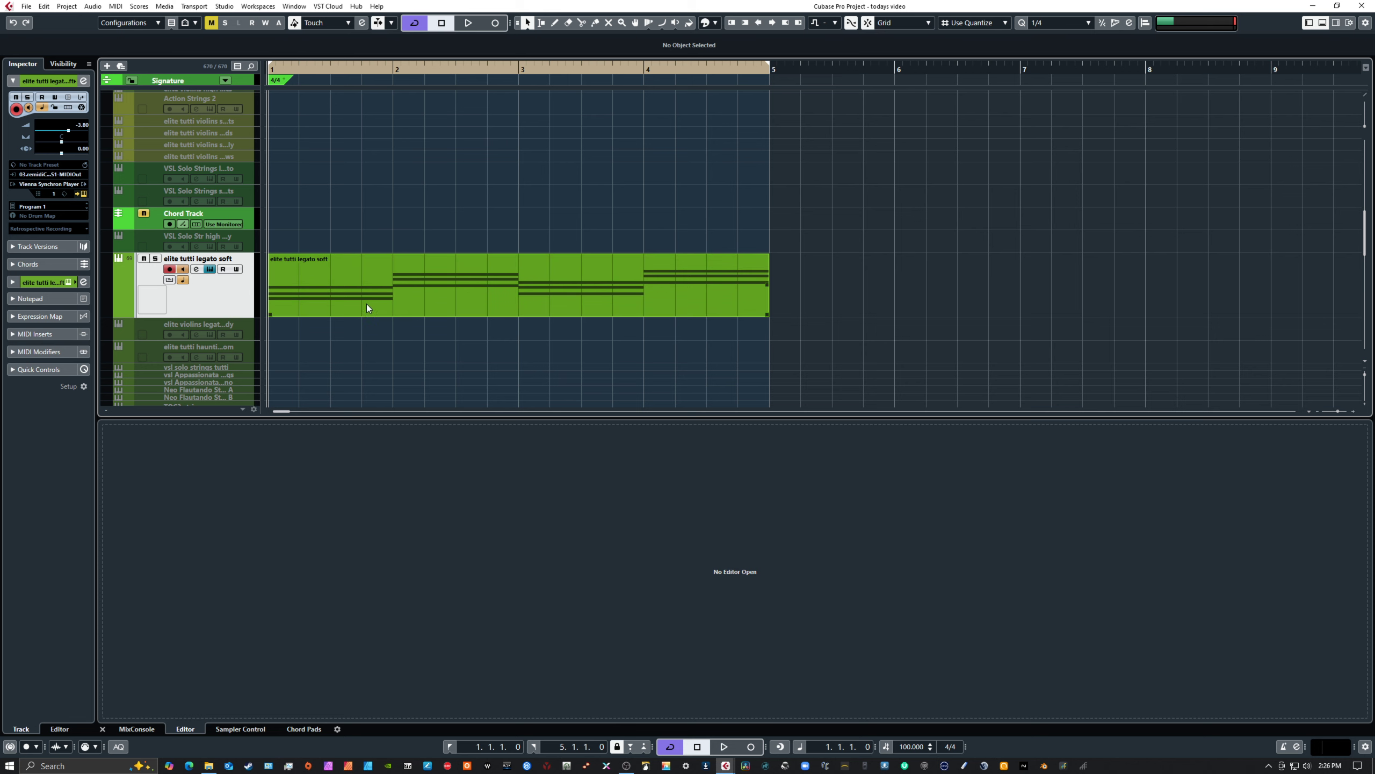
left_click(372, 282)
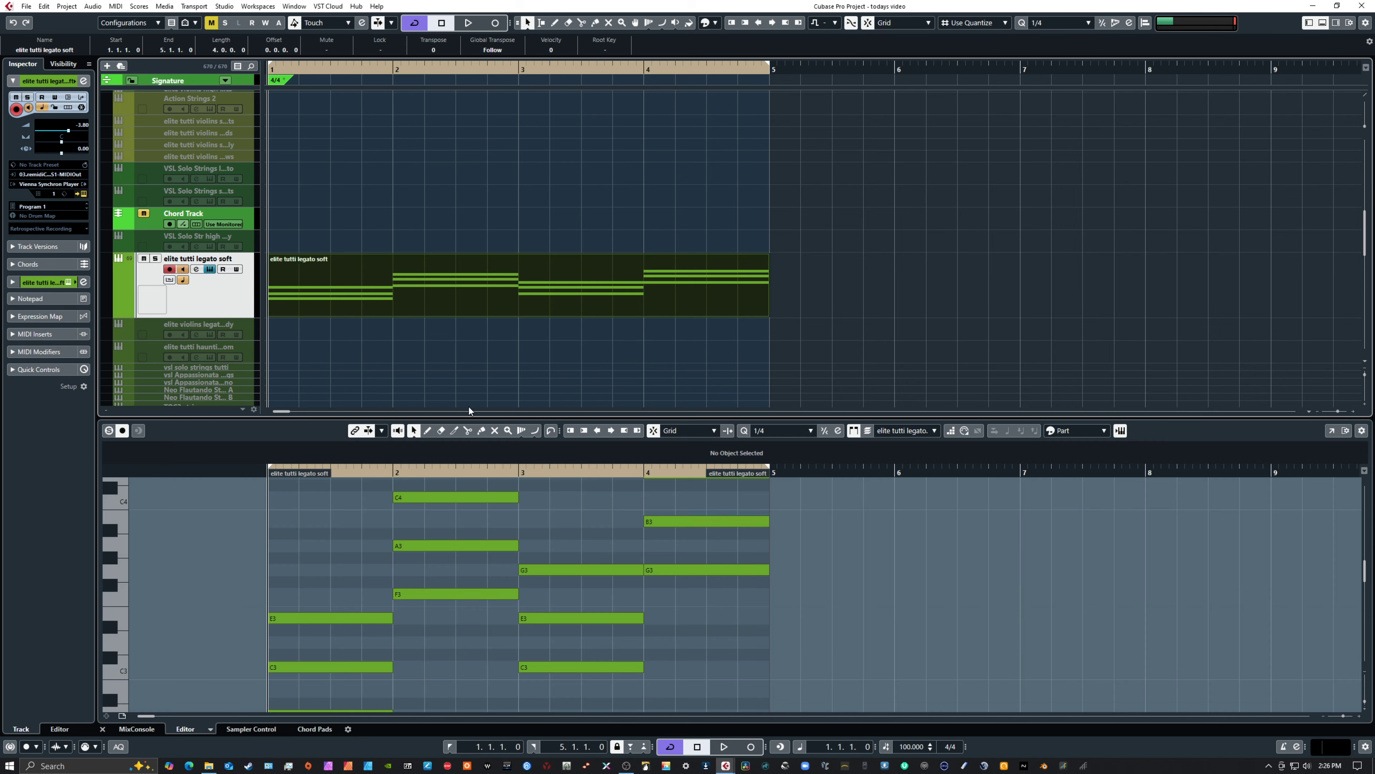
left_click_drag(462, 416, 464, 361)
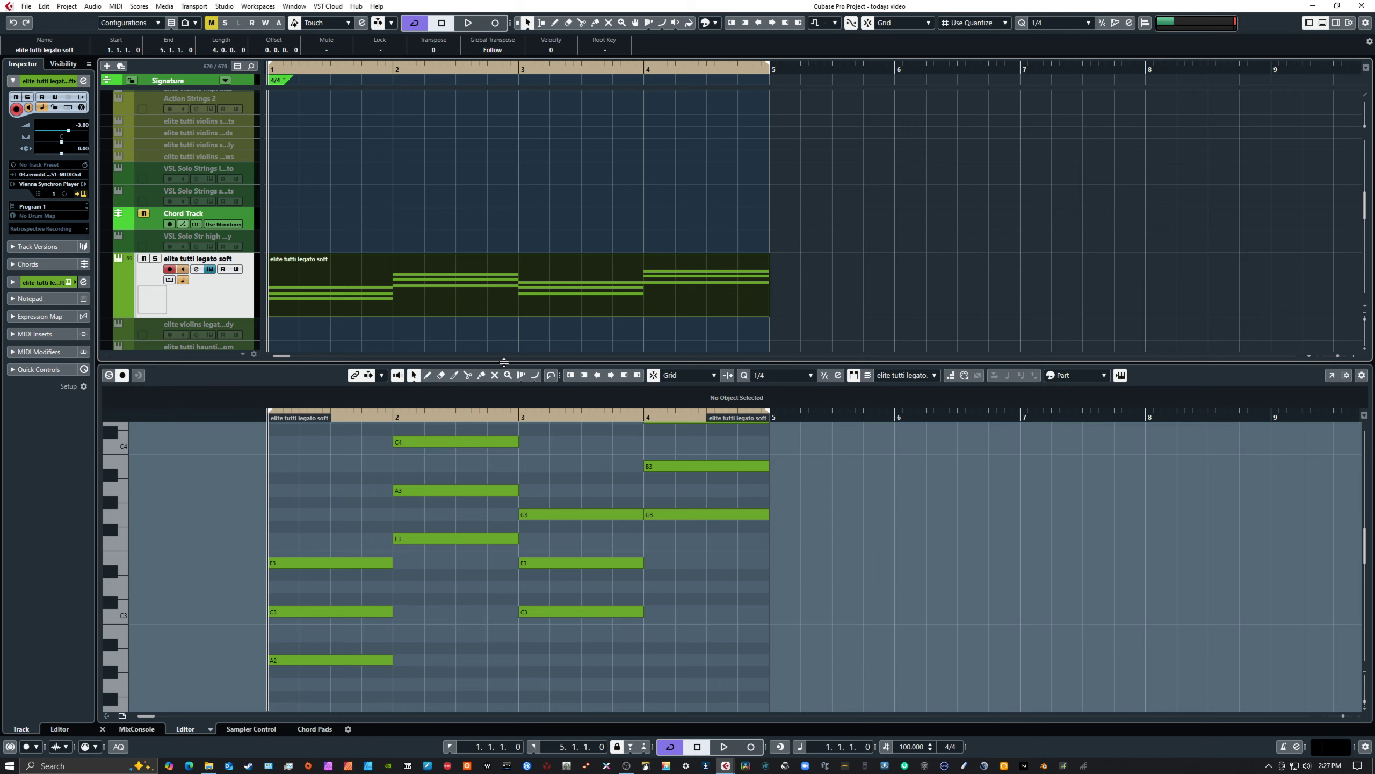
left_click_drag(512, 374, 512, 229)
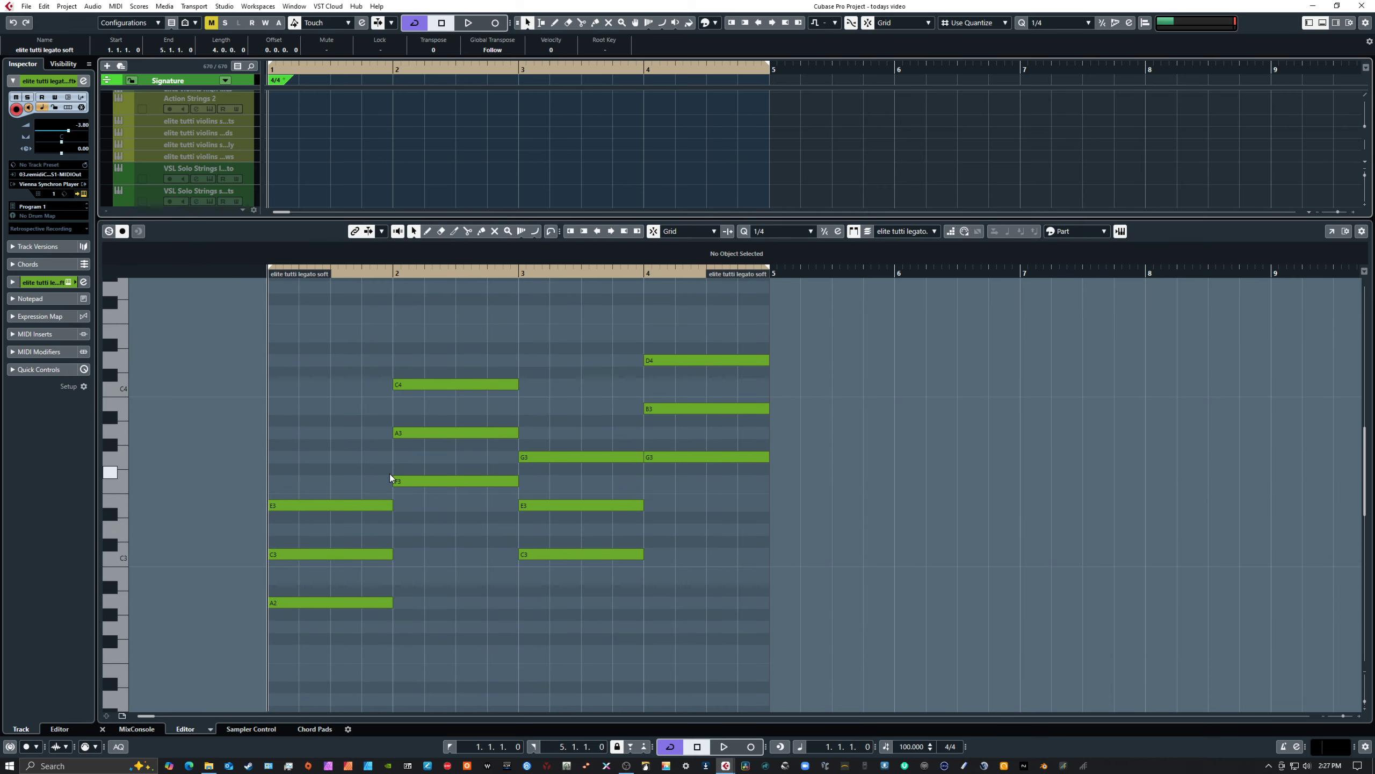
Select the first chord and inspect the key ranges of the basses, cellos and violas sections in the track's Synchron Player
left_click_drag(307, 460, 319, 654)
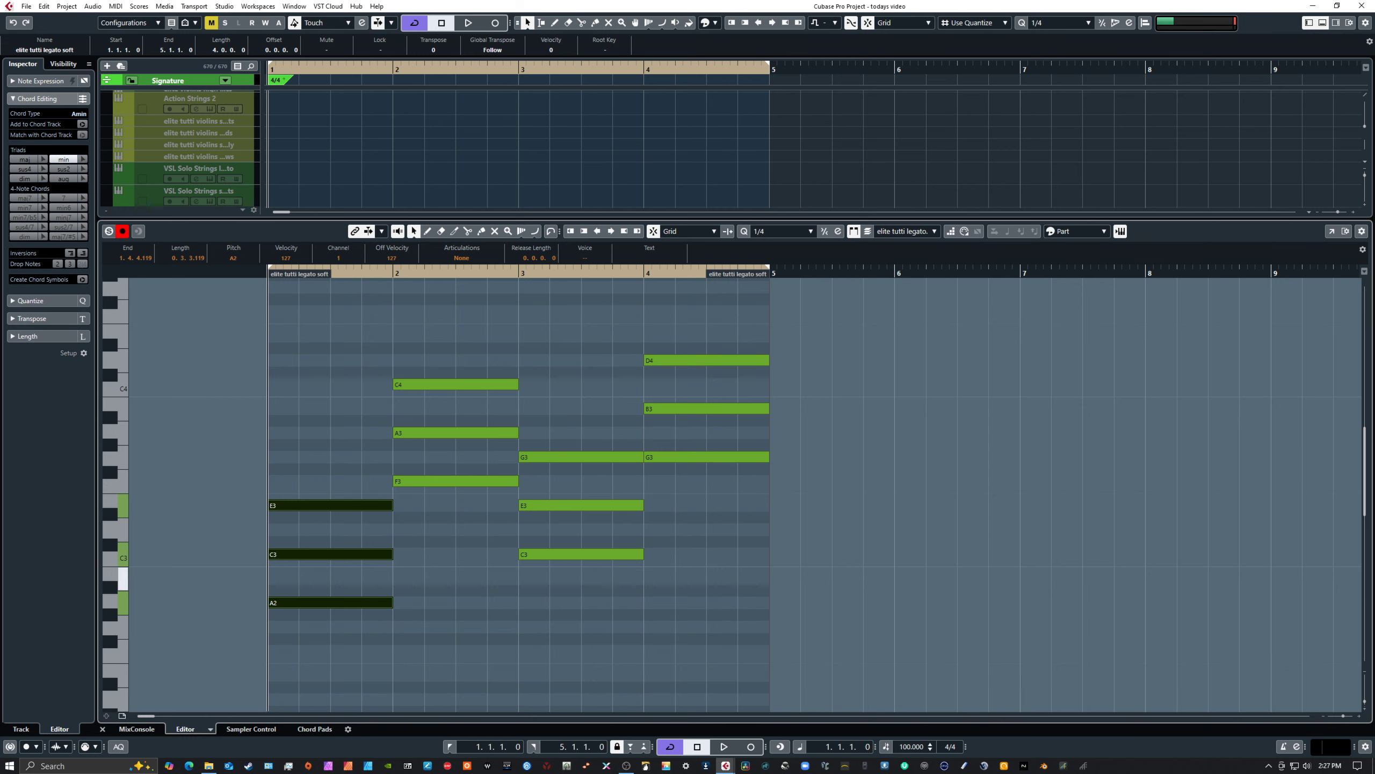
left_click_drag(1374, 233, 1065, 92)
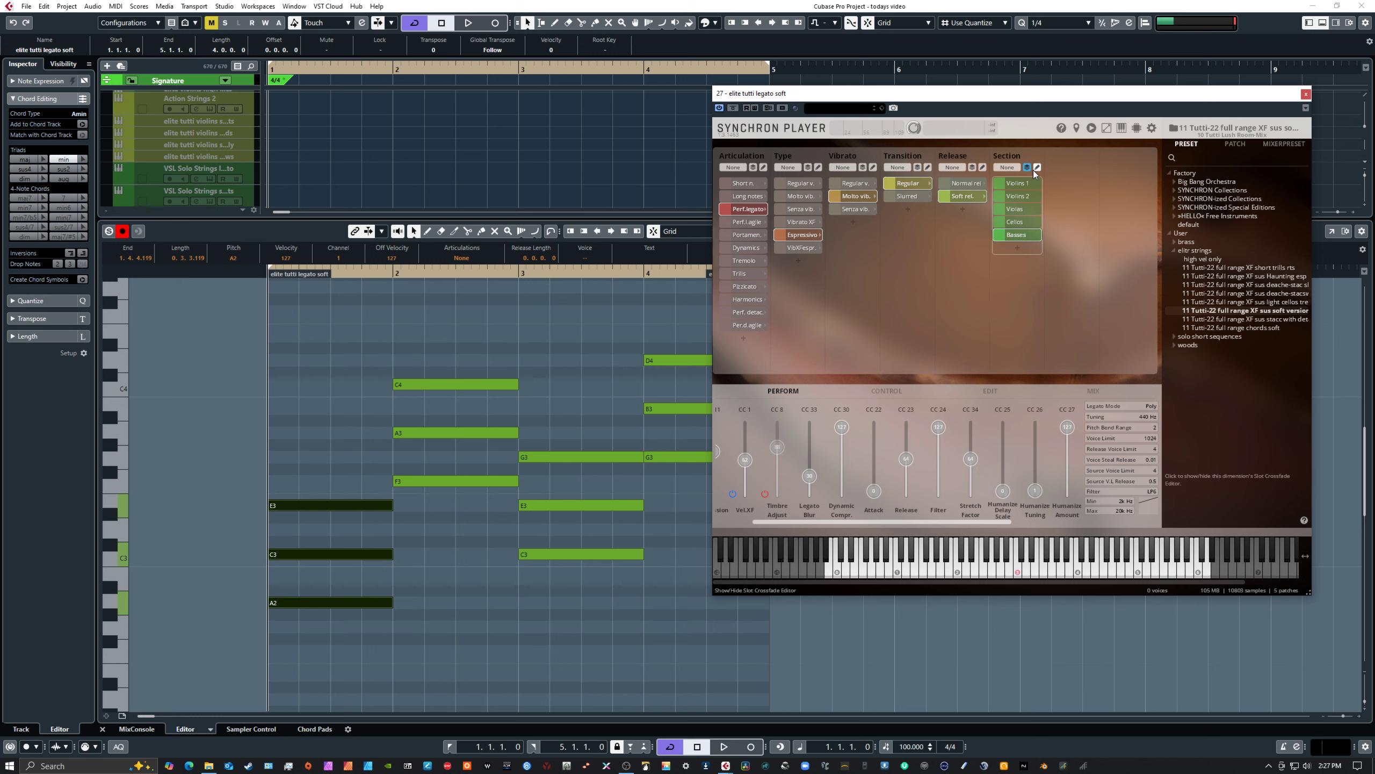
left_click(1027, 167)
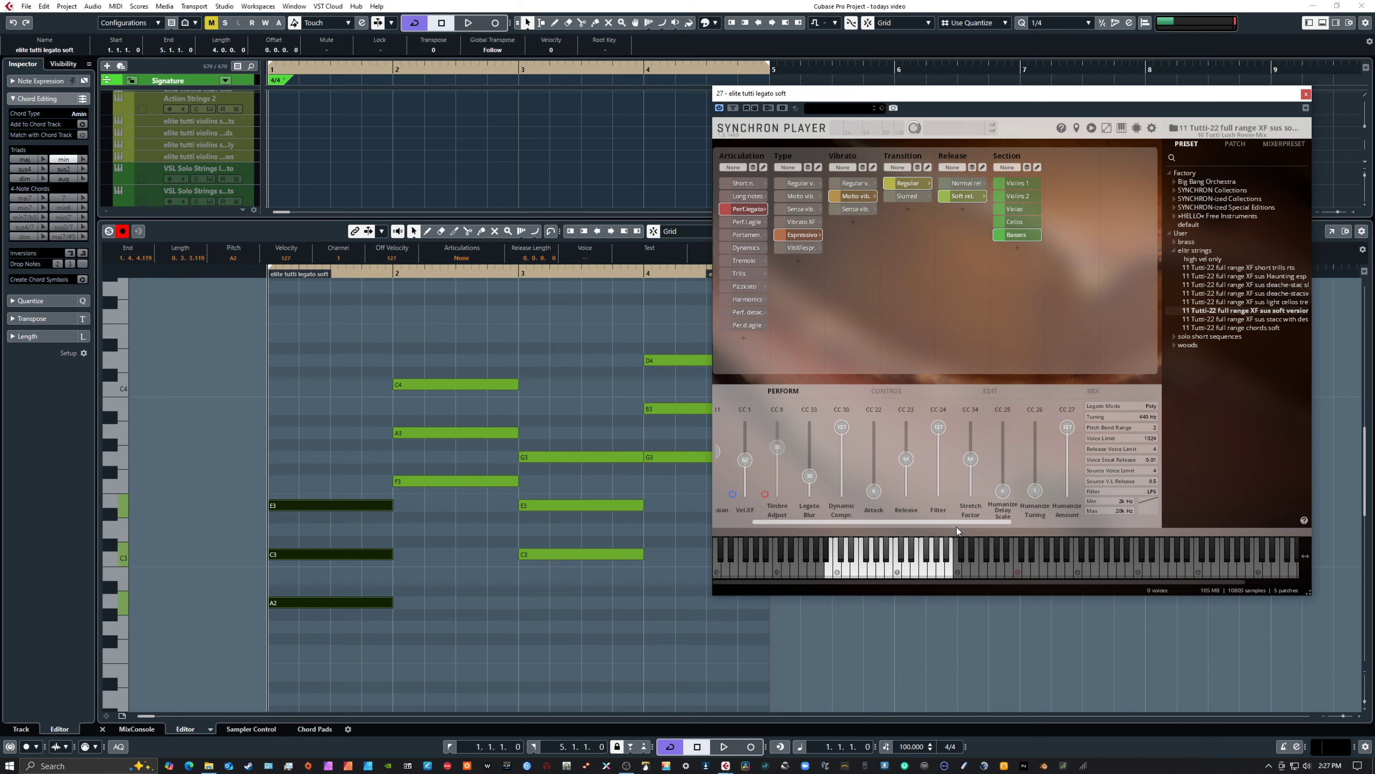
left_click(1029, 221)
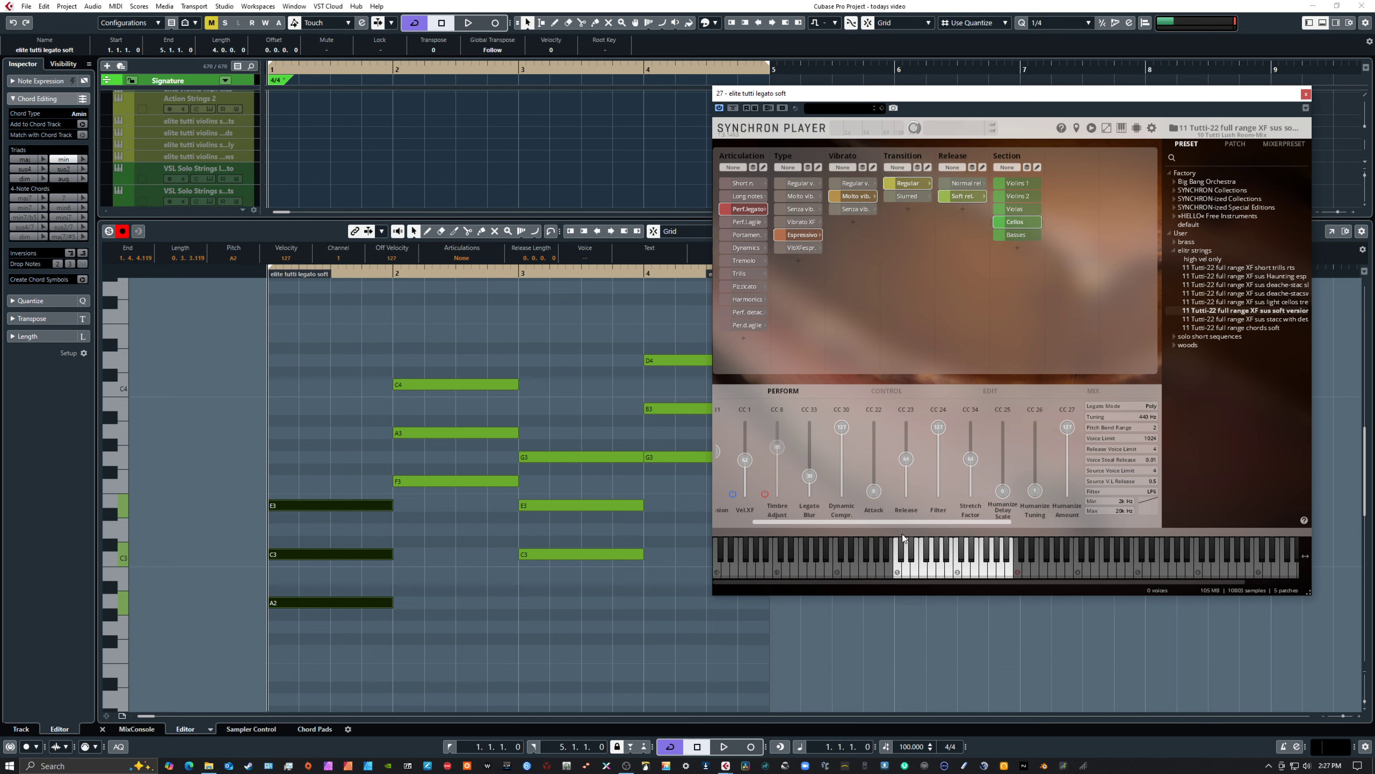
left_click(1020, 209)
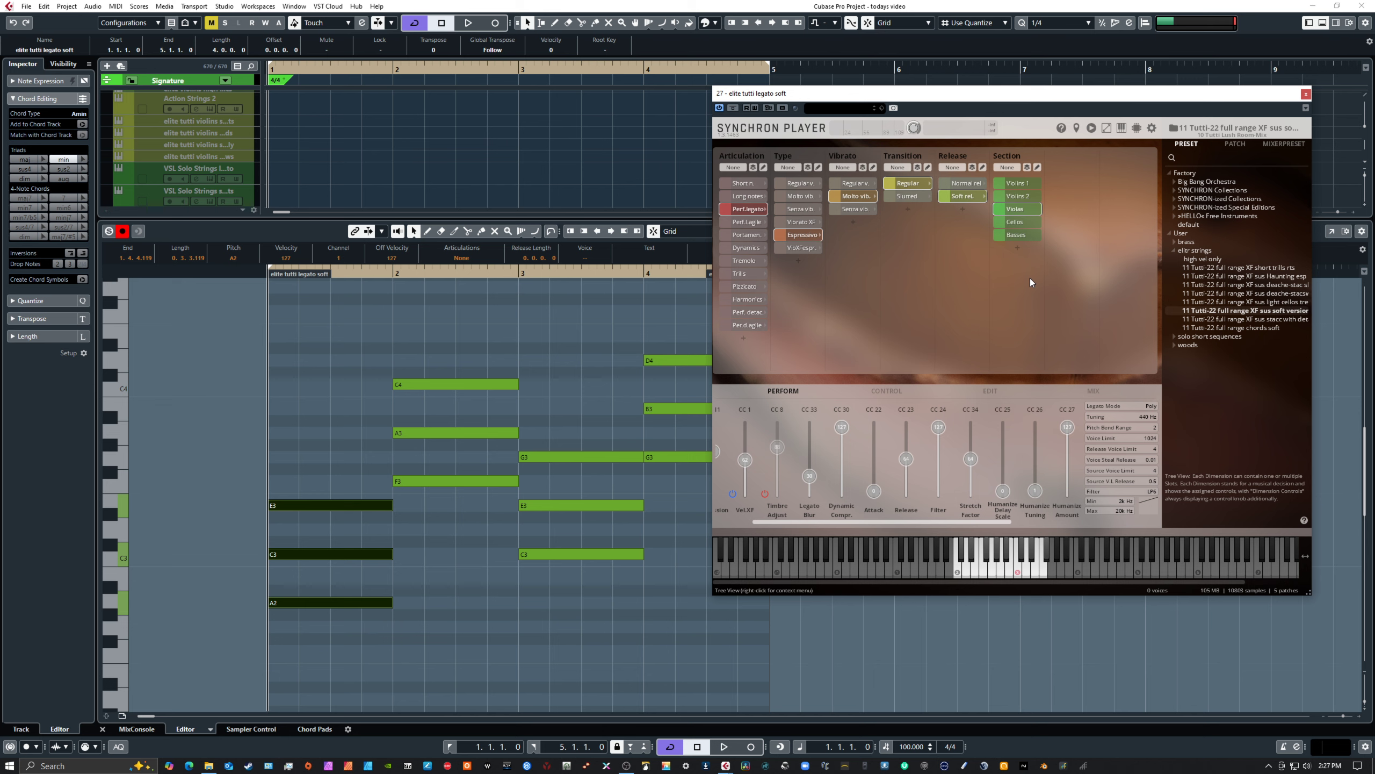
left_click(1028, 167)
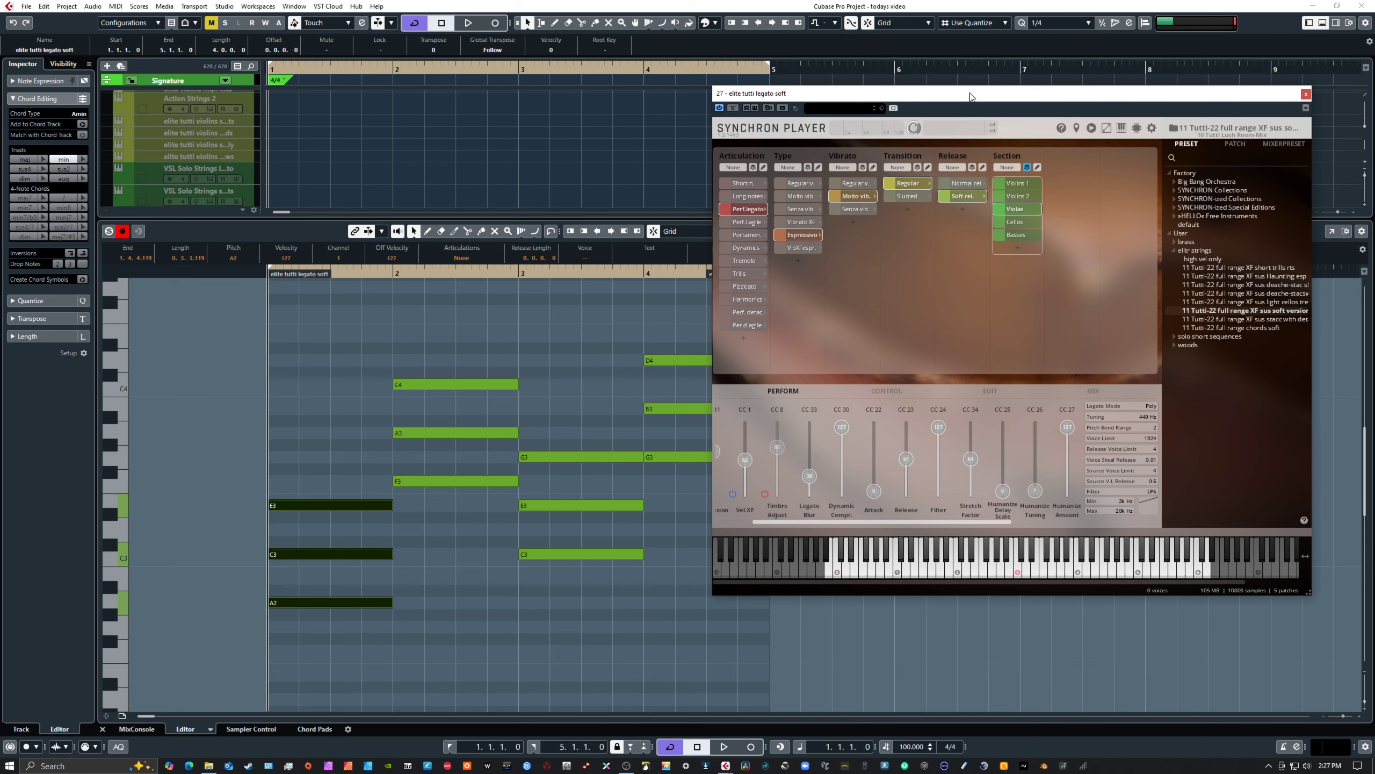
left_click_drag(943, 93, 1374, 127)
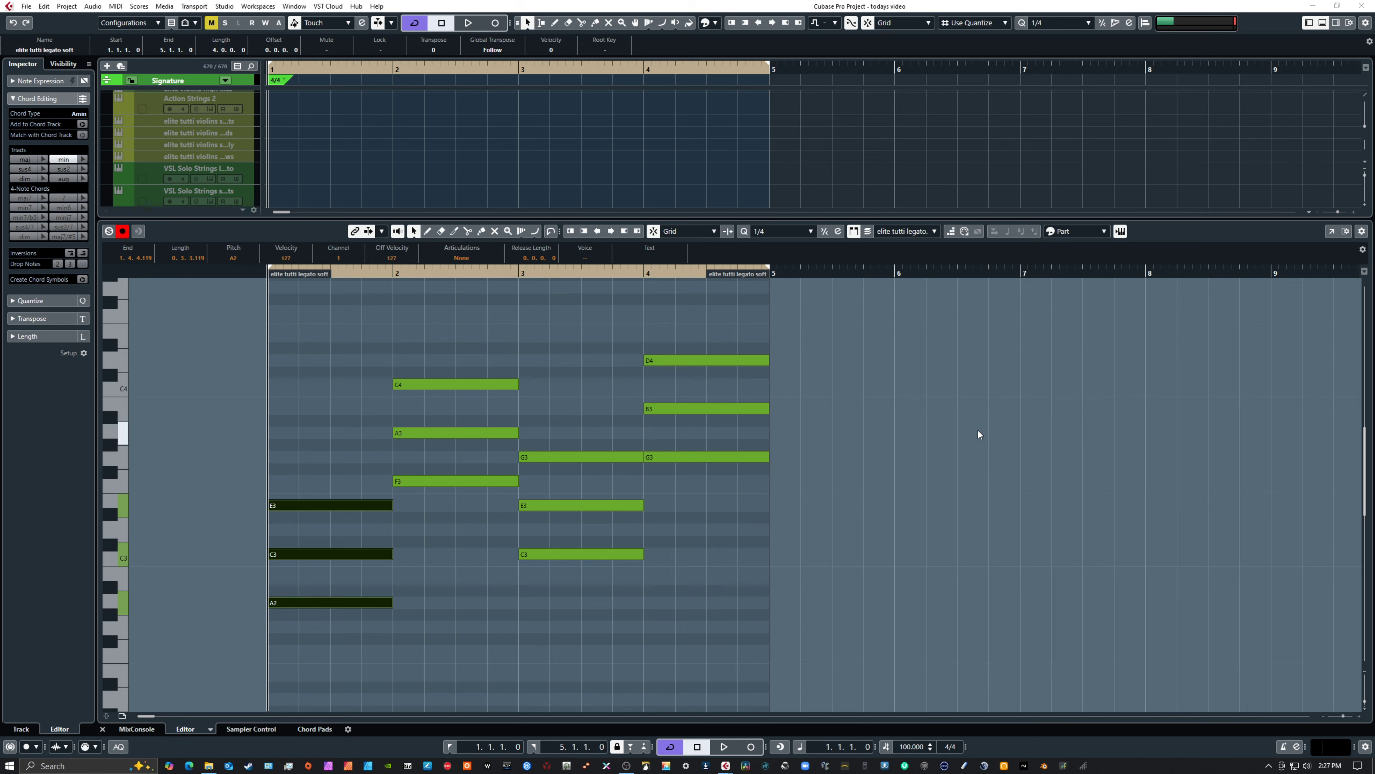
Play back the elite tutti legato soft chord progression while resizing the editor to show its notes
left_click_drag(793, 216, 816, 407)
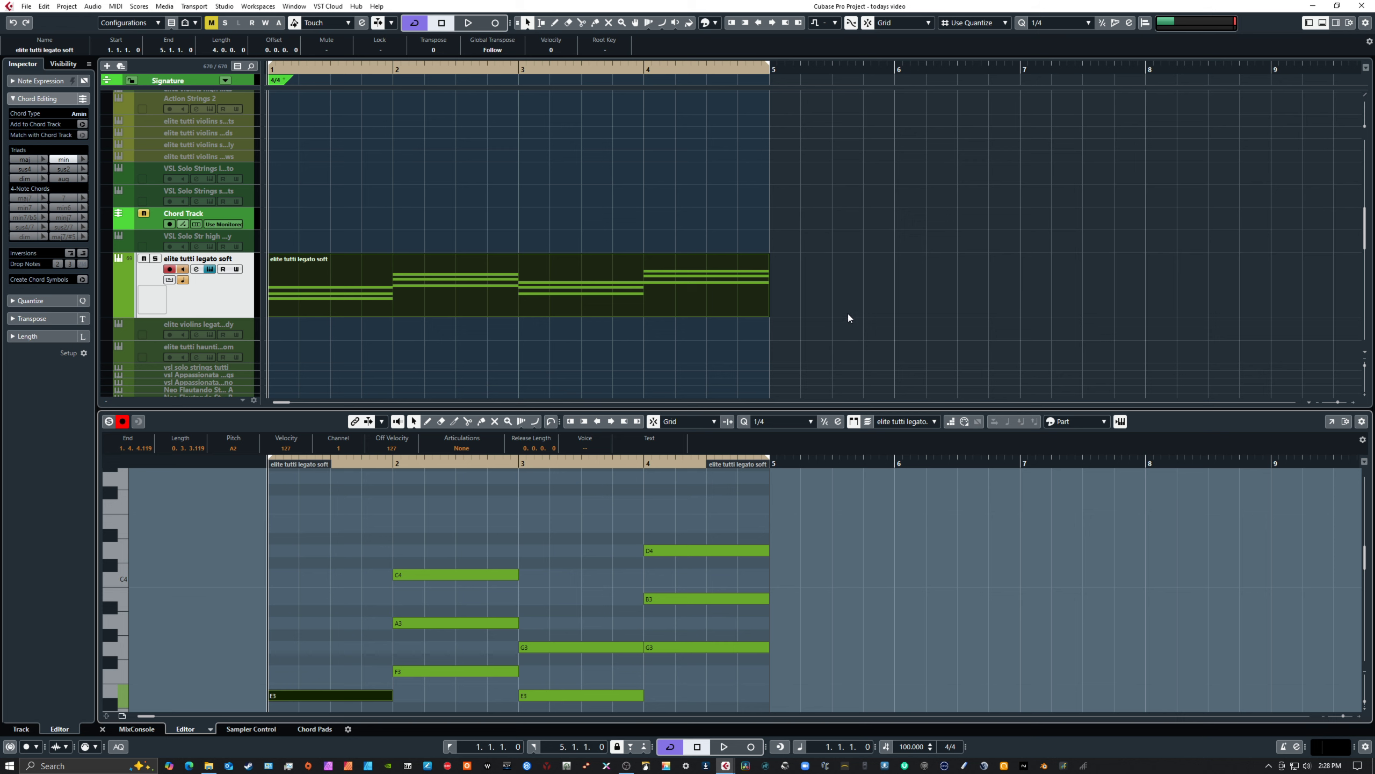
key("space")
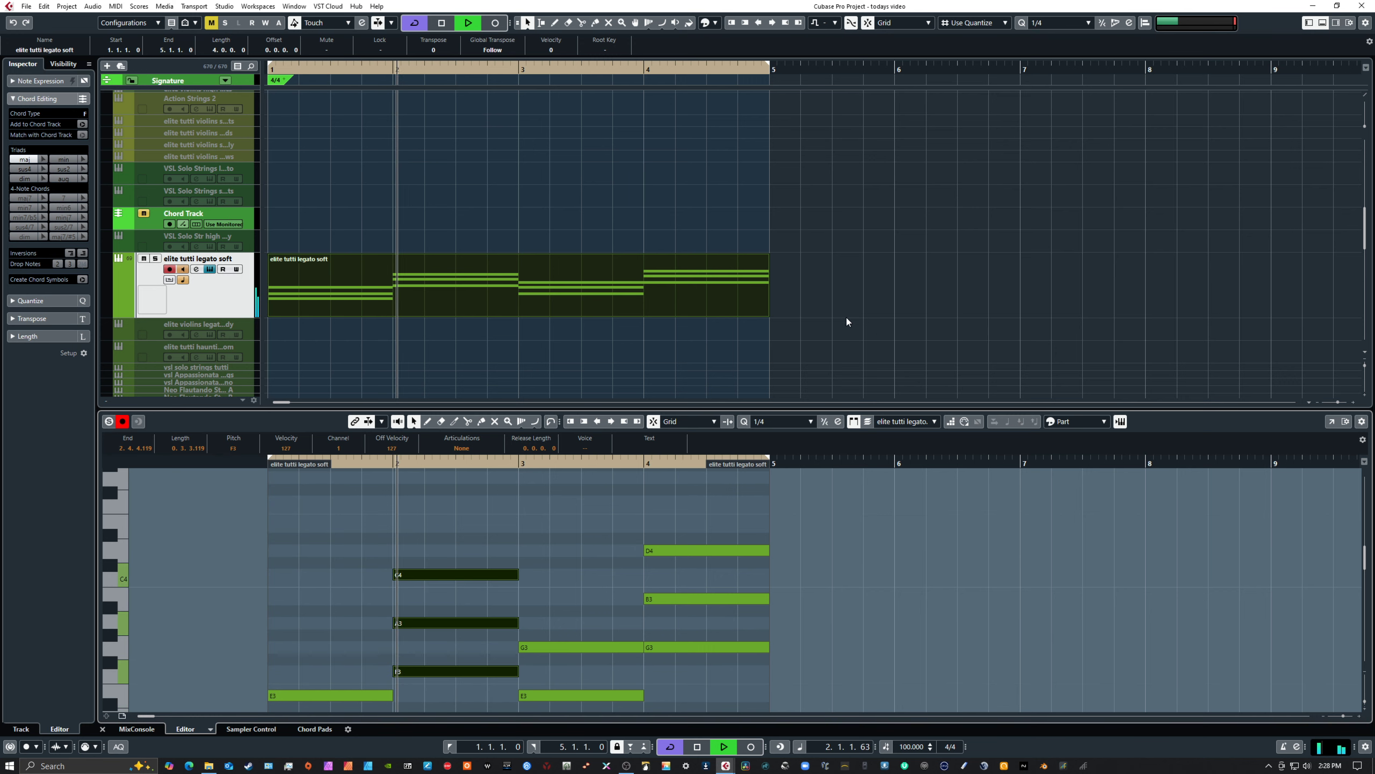
scroll(844, 318, "down", 3)
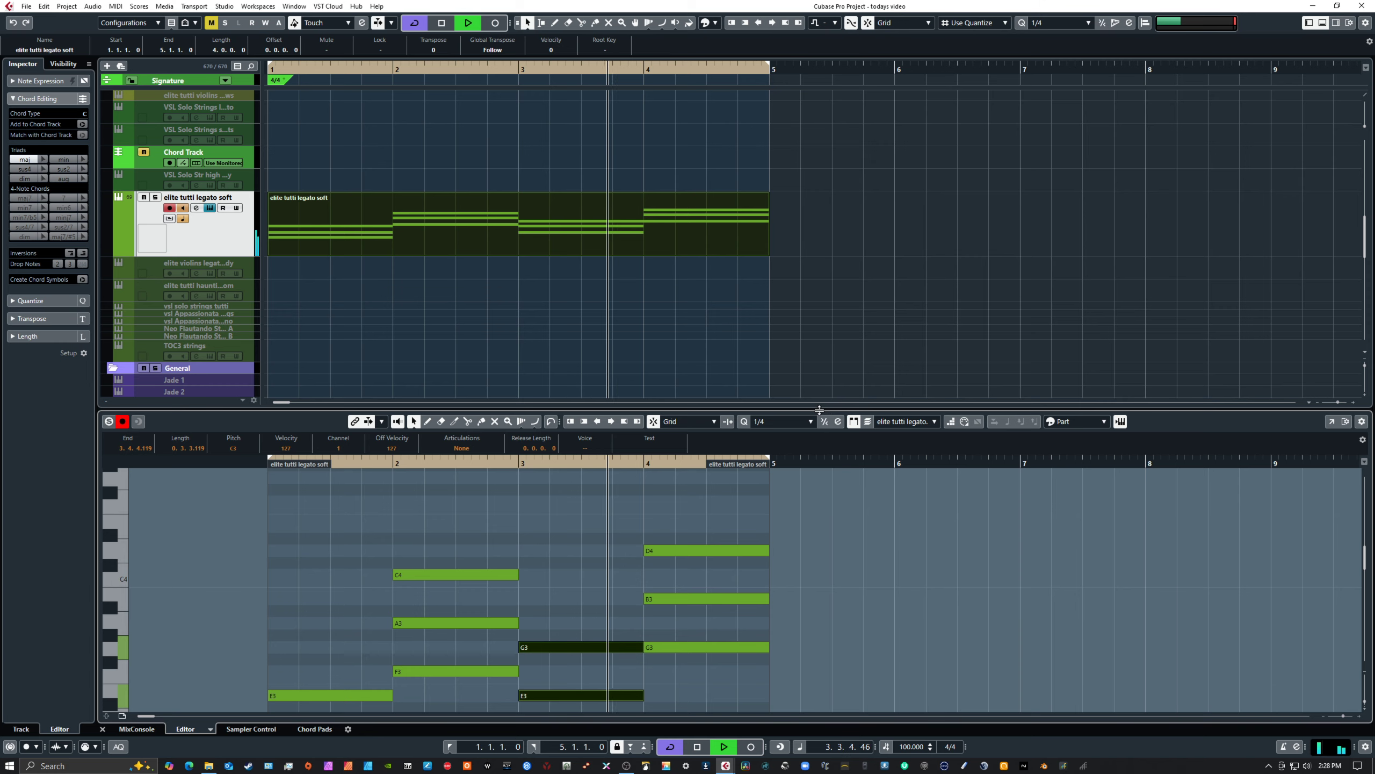
left_click_drag(833, 407, 838, 281)
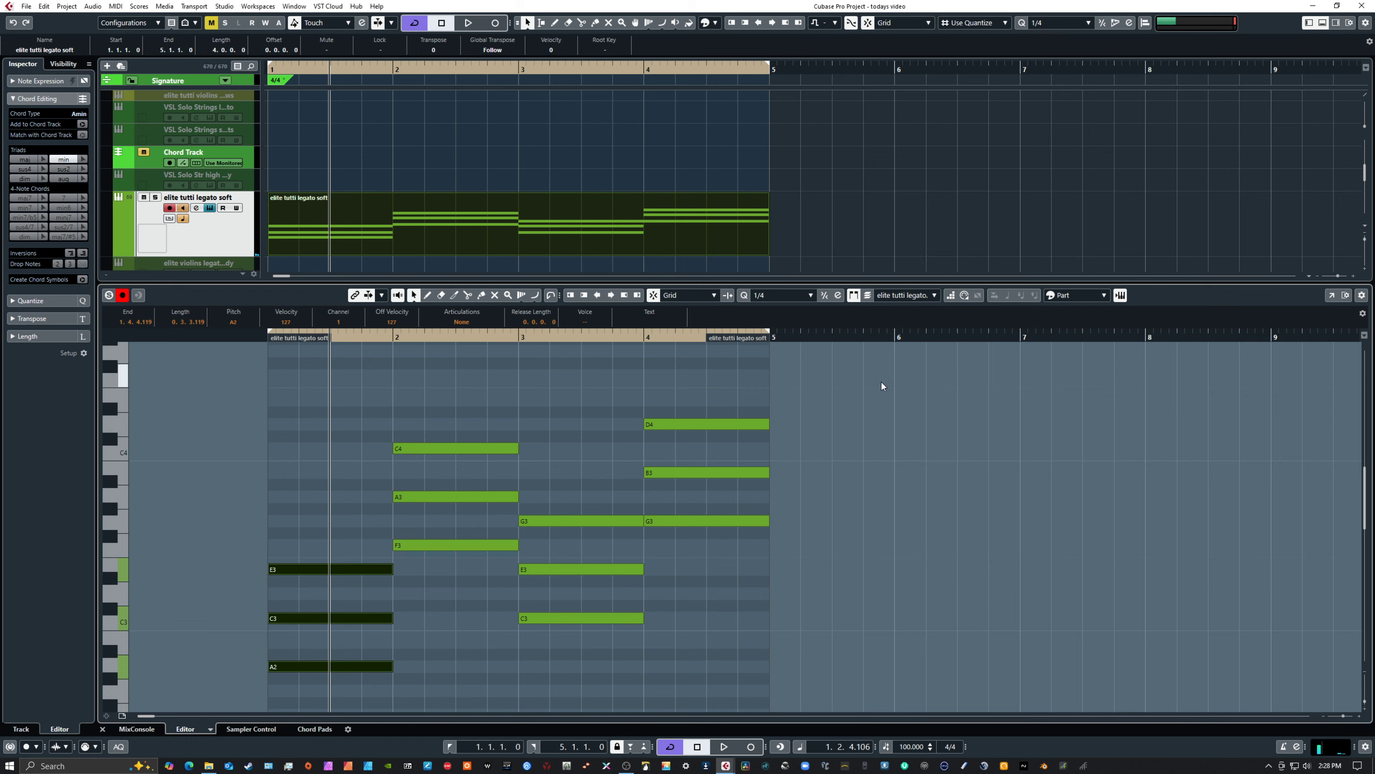
key("space")
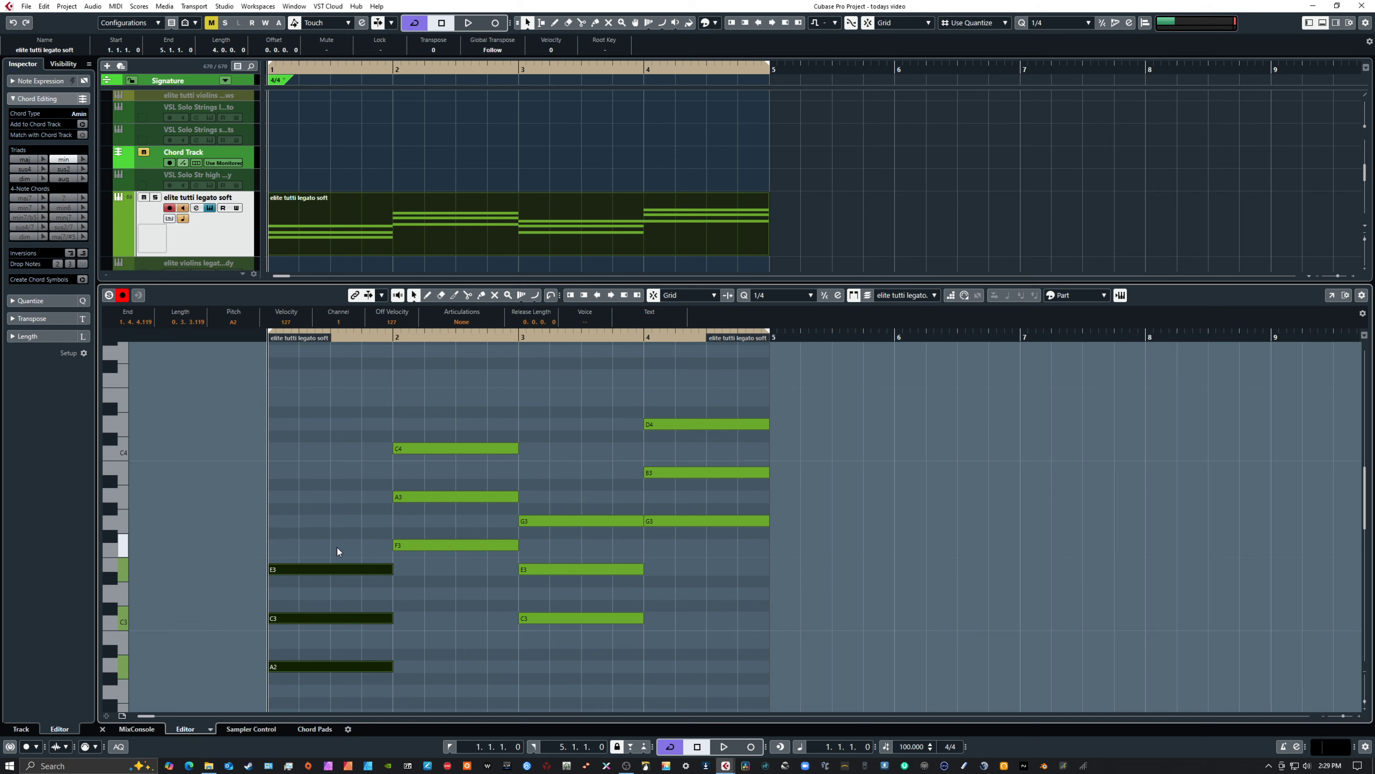
Examine the chords of the four bars in turn, including the G3 notes in bars 3 and 4
left_click_drag(329, 531, 342, 679)
left_click_drag(357, 408, 442, 639)
left_click_drag(486, 415, 563, 639)
left_click_drag(638, 496, 666, 542)
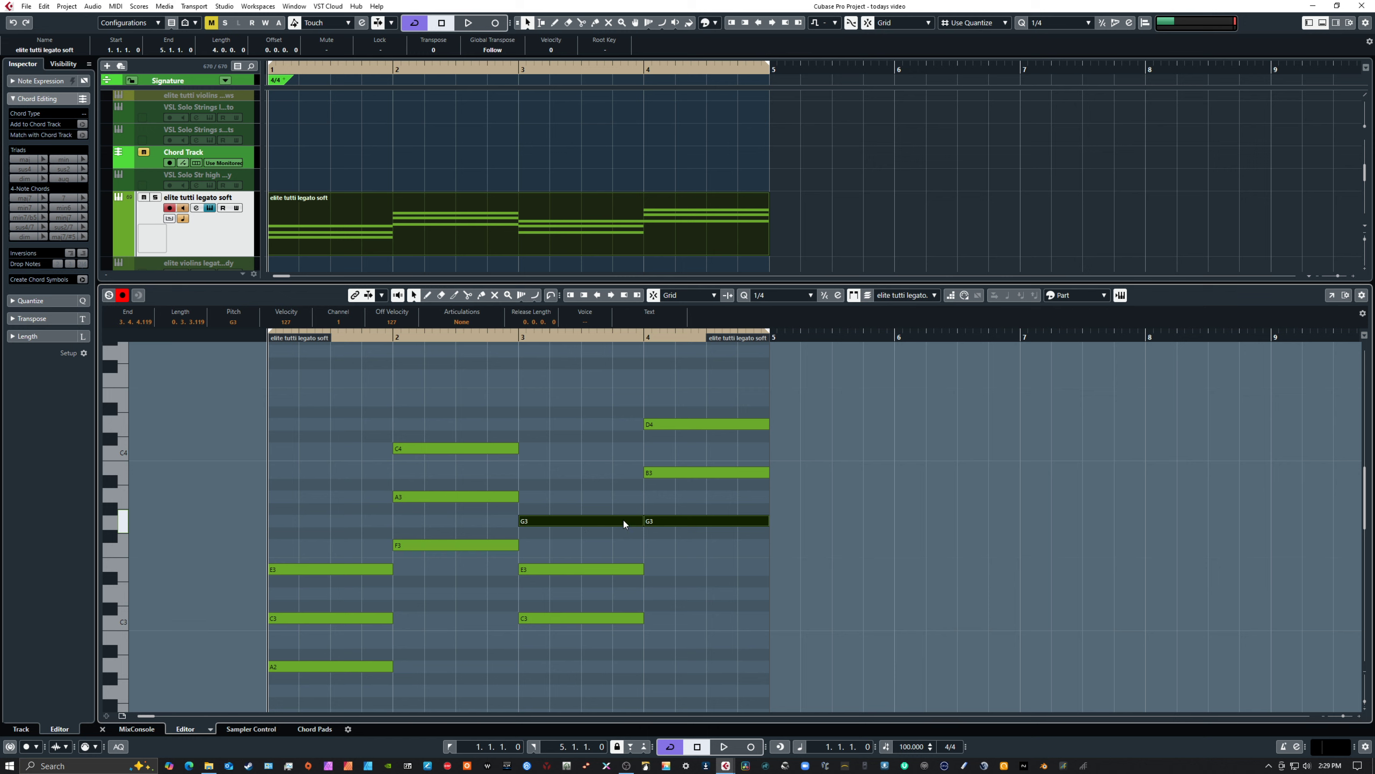
left_click(679, 521)
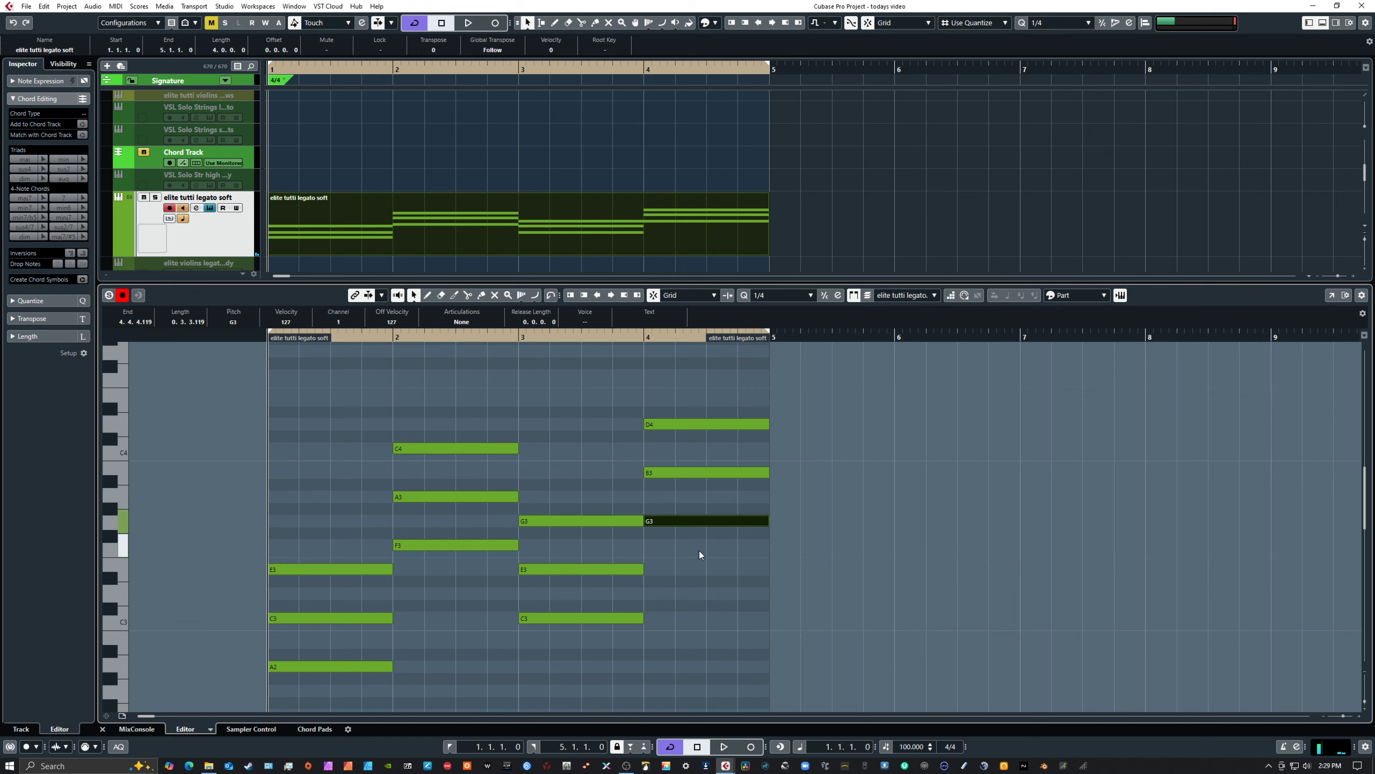
left_click_drag(638, 503, 680, 534)
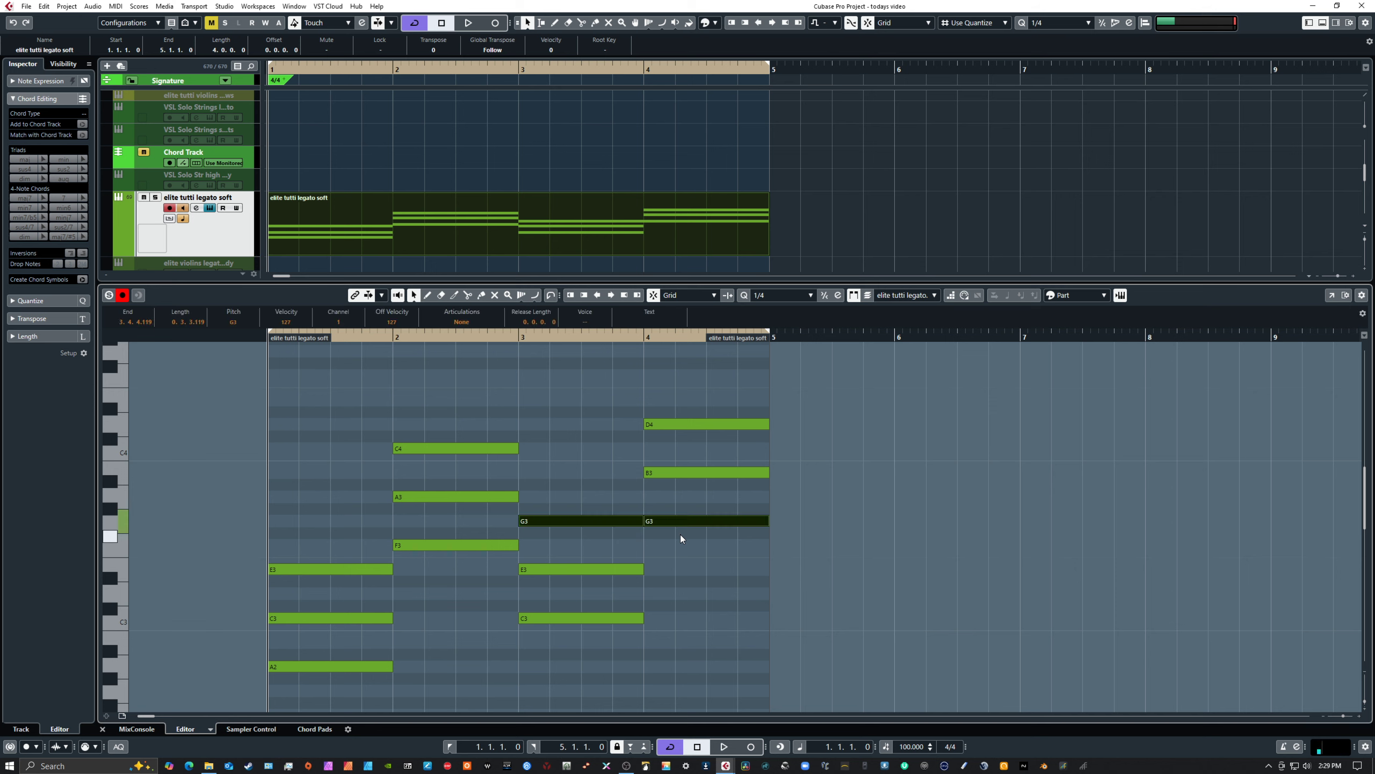
left_click_drag(337, 521, 340, 686)
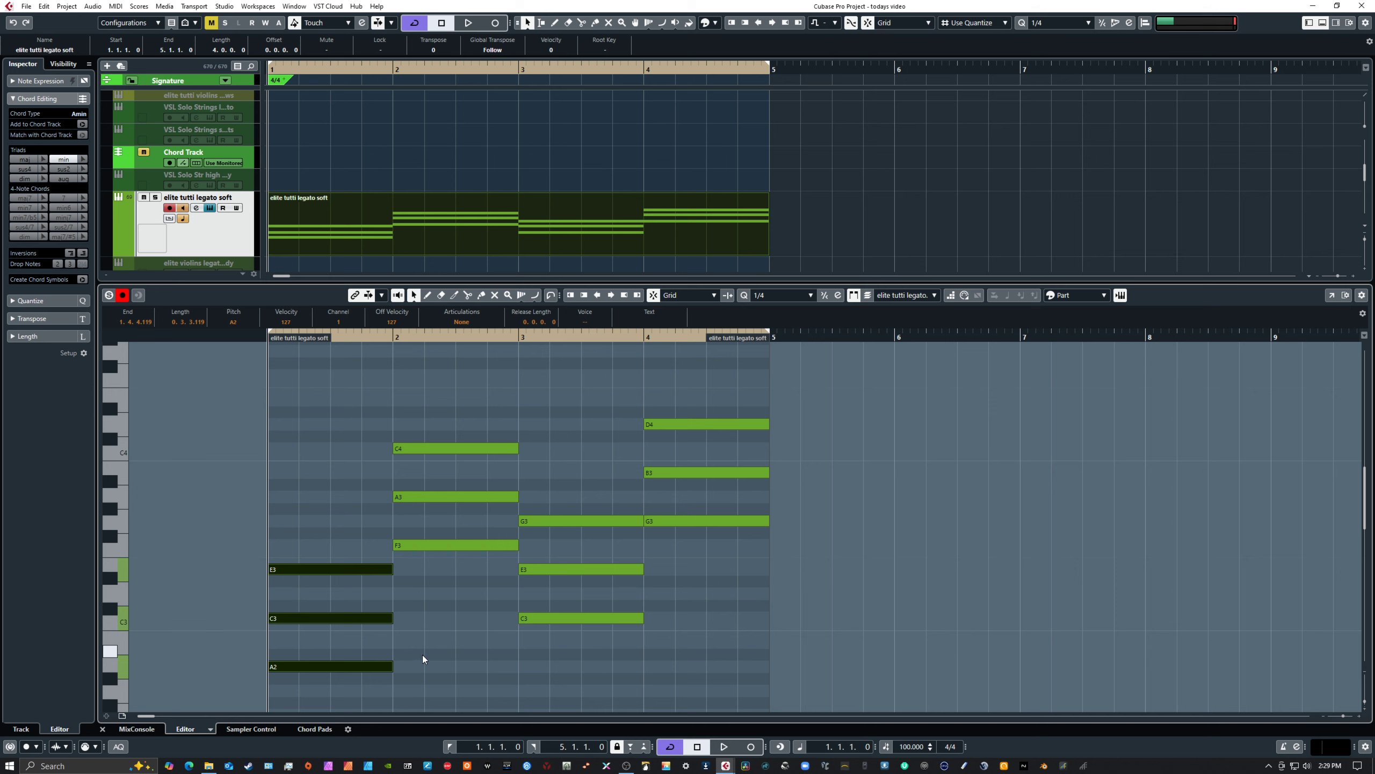
Invert the bar 1 chord by moving its A2 note up an octave to A3
left_click(312, 534)
left_click_drag(311, 535, 344, 682)
left_click(320, 645)
left_click(349, 668)
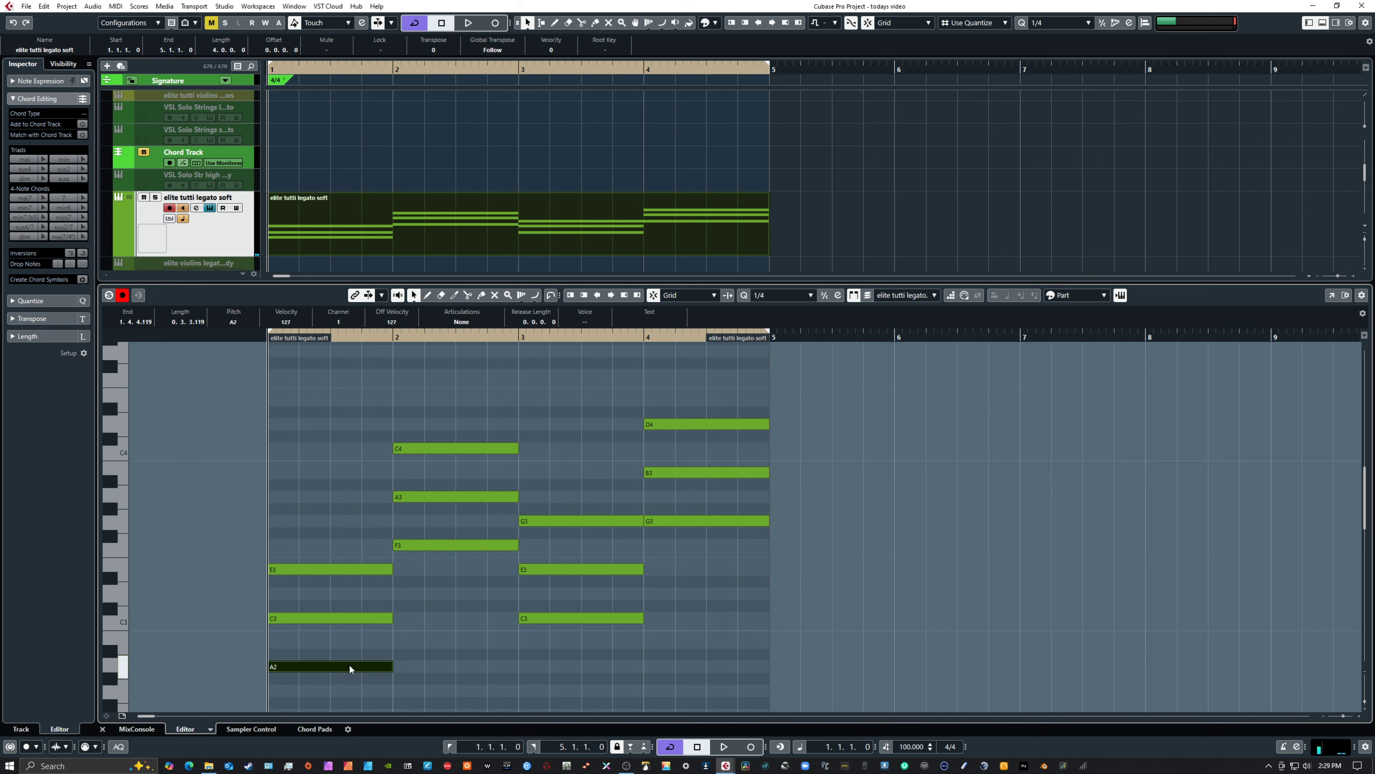
key("shift+Up")
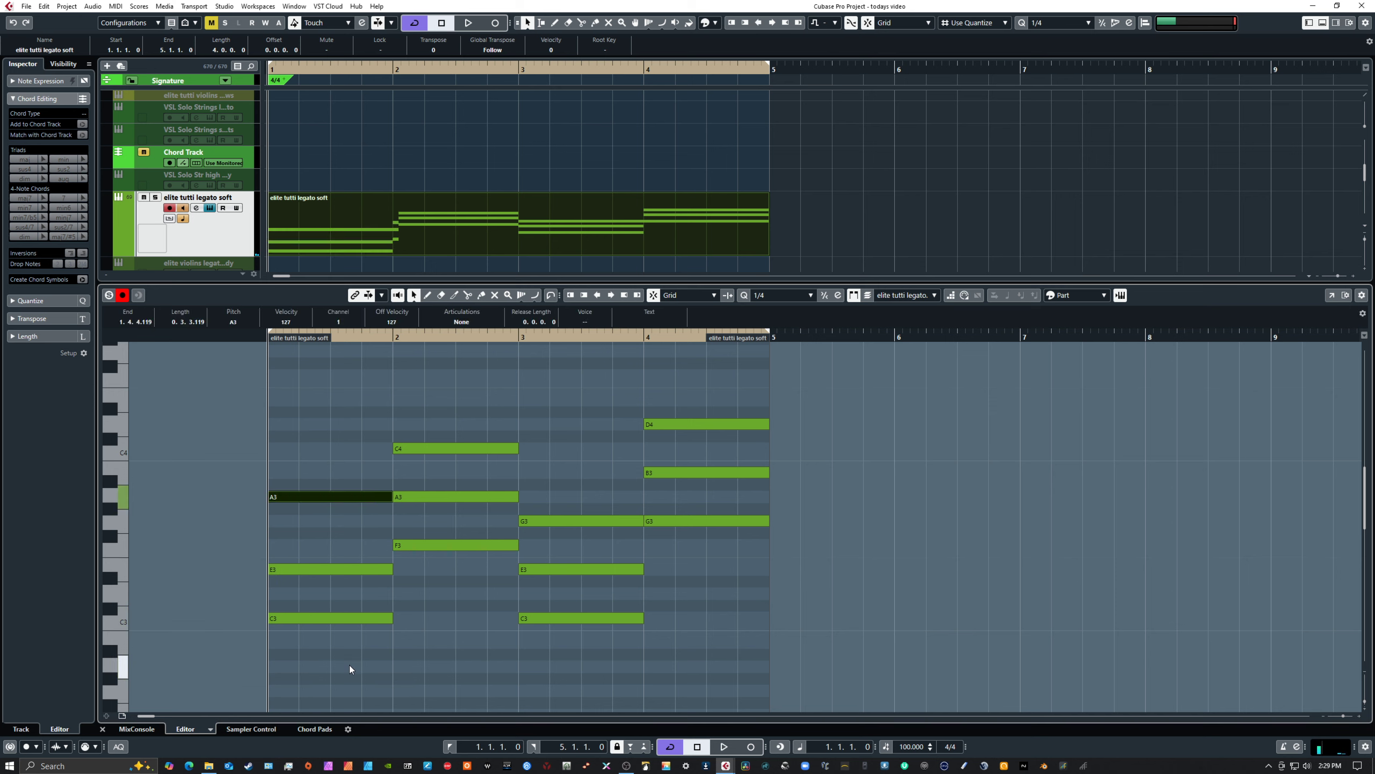
Compare the inverted bar 1 chord with the notes of the bar 2 chord
left_click_drag(367, 479, 333, 668)
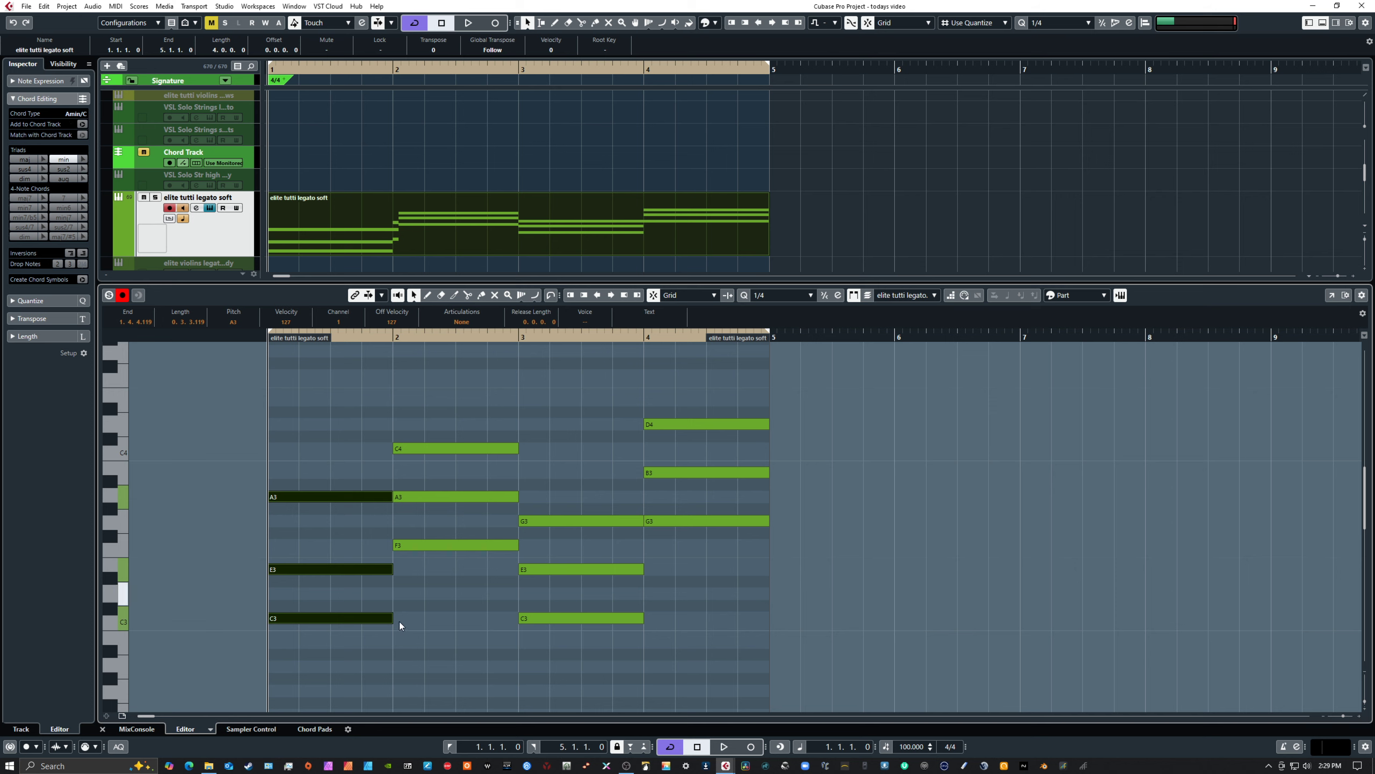
left_click(432, 610)
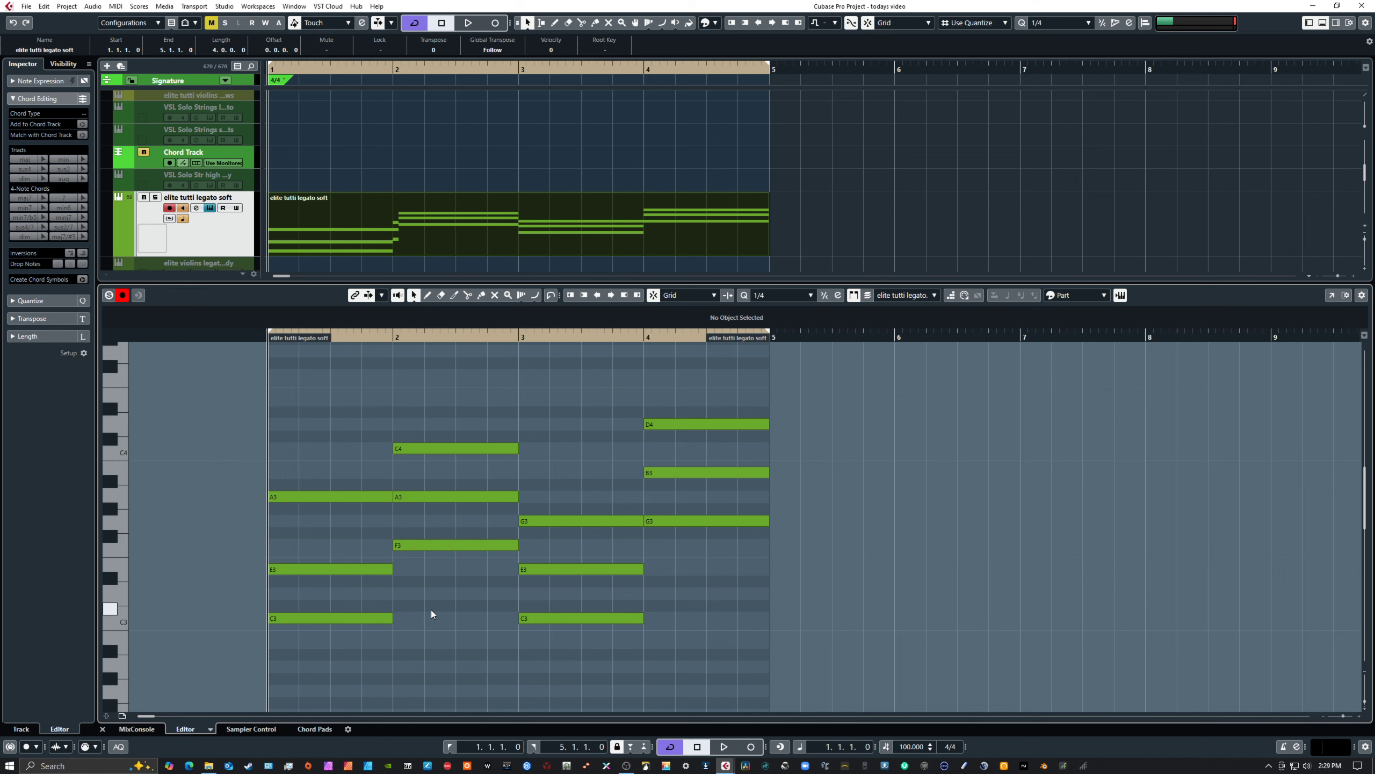
left_click_drag(421, 410, 451, 596)
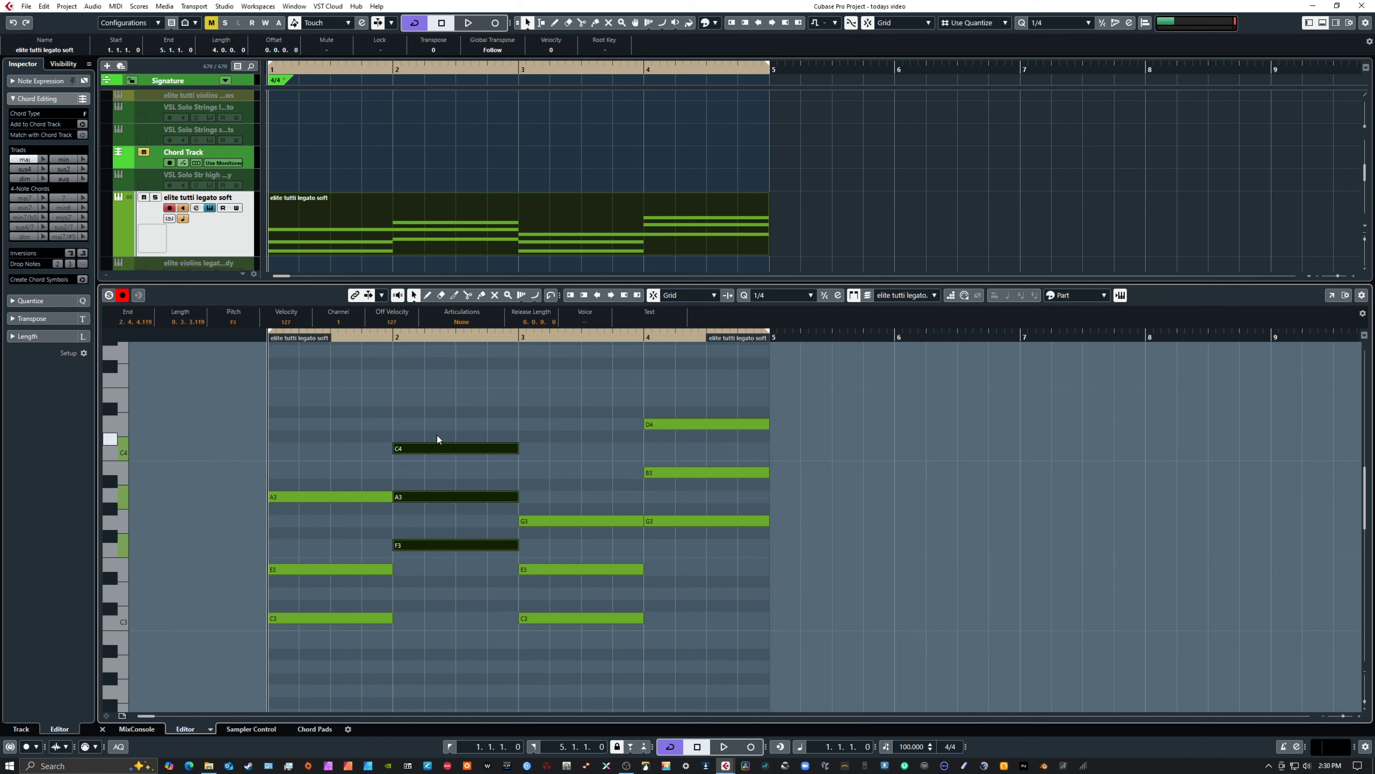
left_click(450, 416)
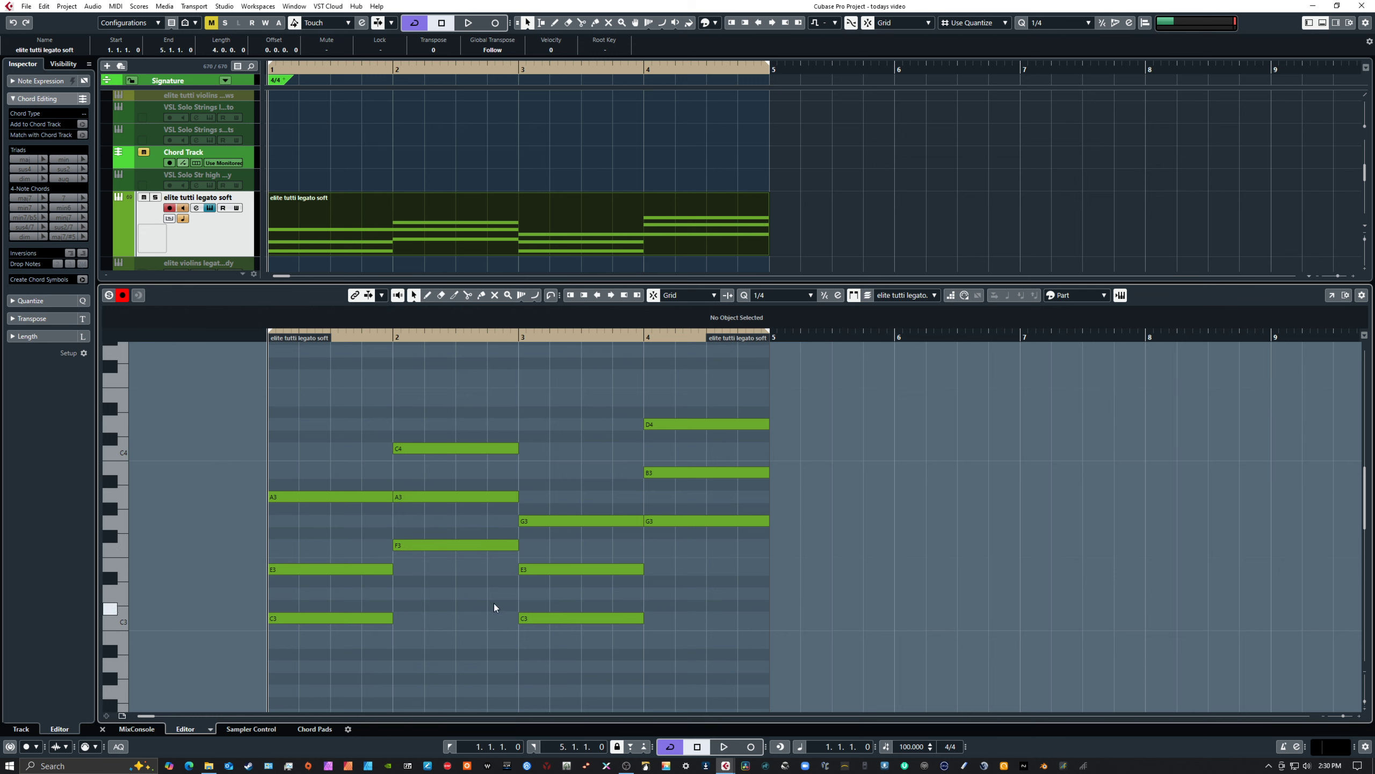
Invert the bar 3 chord by moving its C3 note up an octave to C4, and clear the note selection
left_click_drag(500, 604, 600, 651)
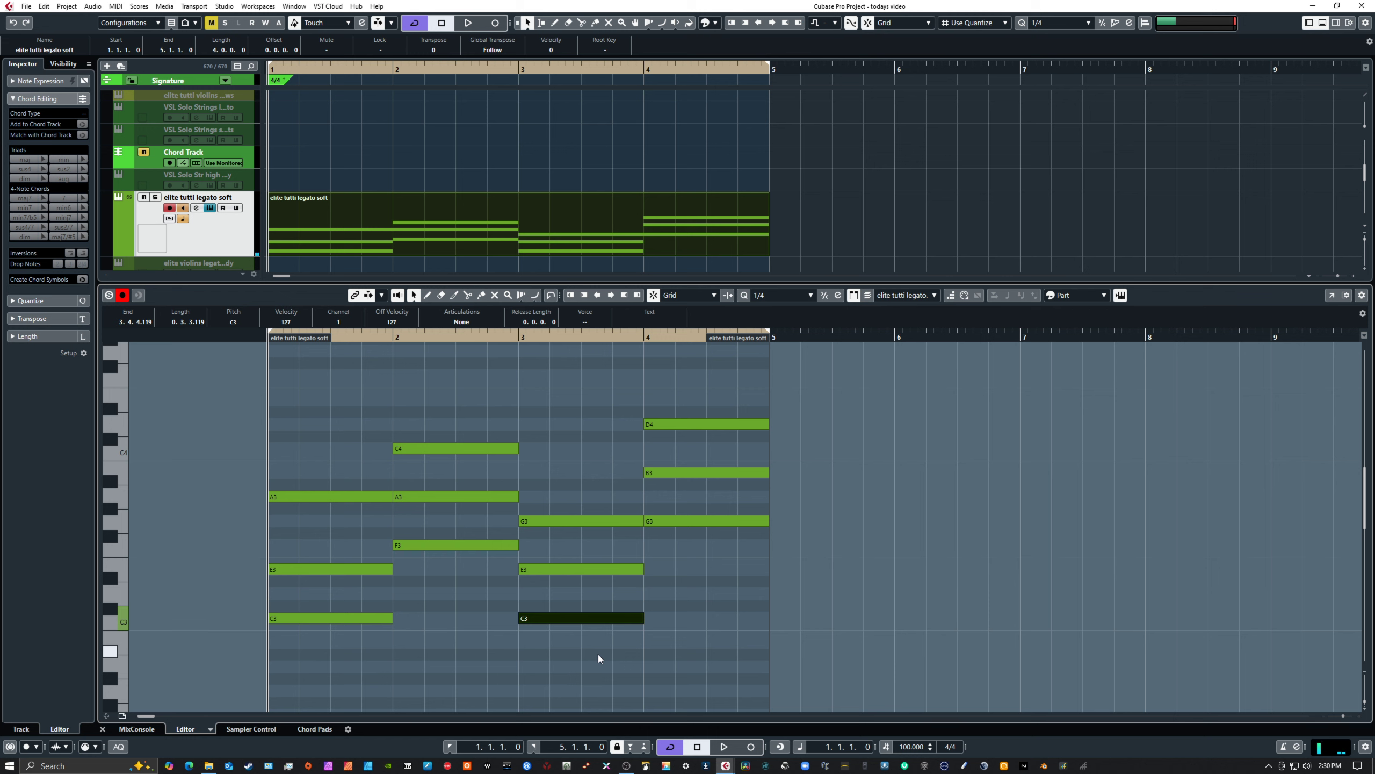
key("shift+Up")
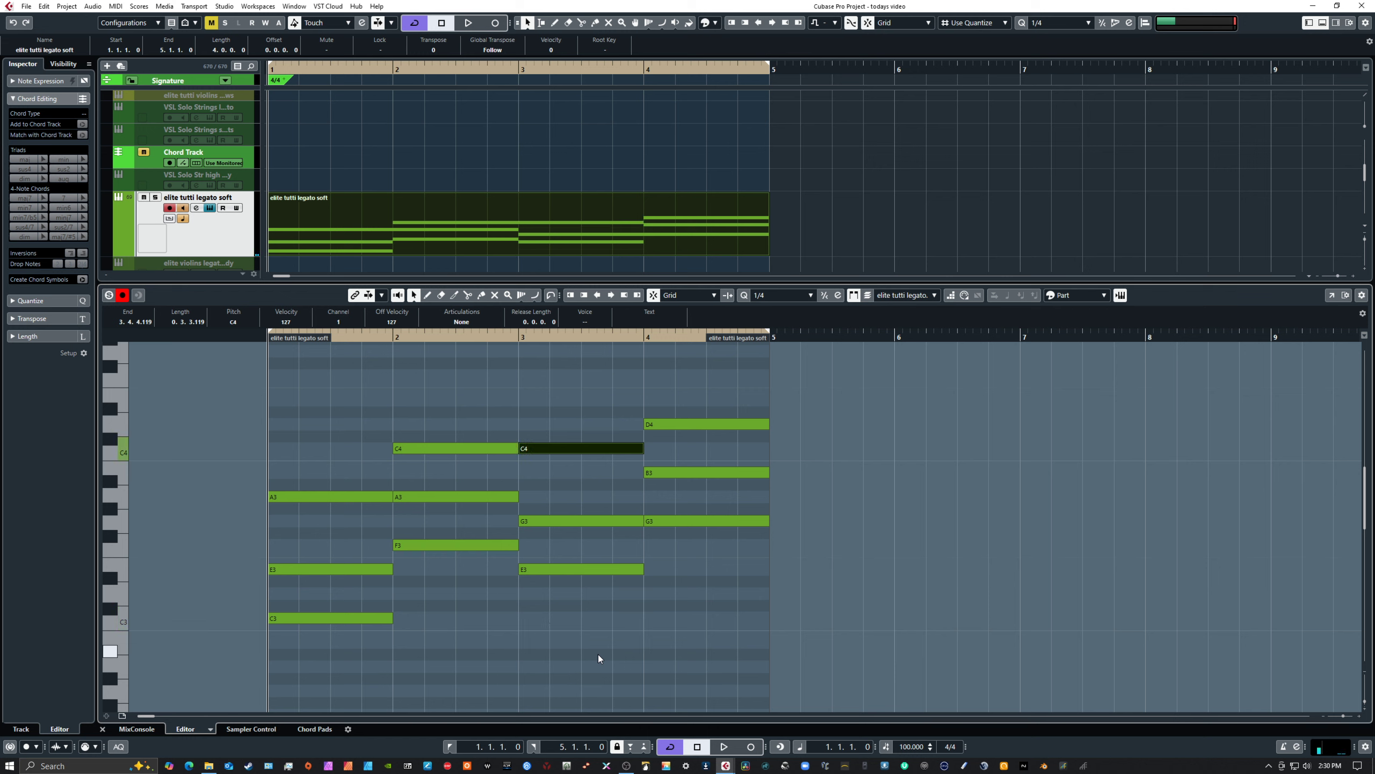
left_click(555, 395)
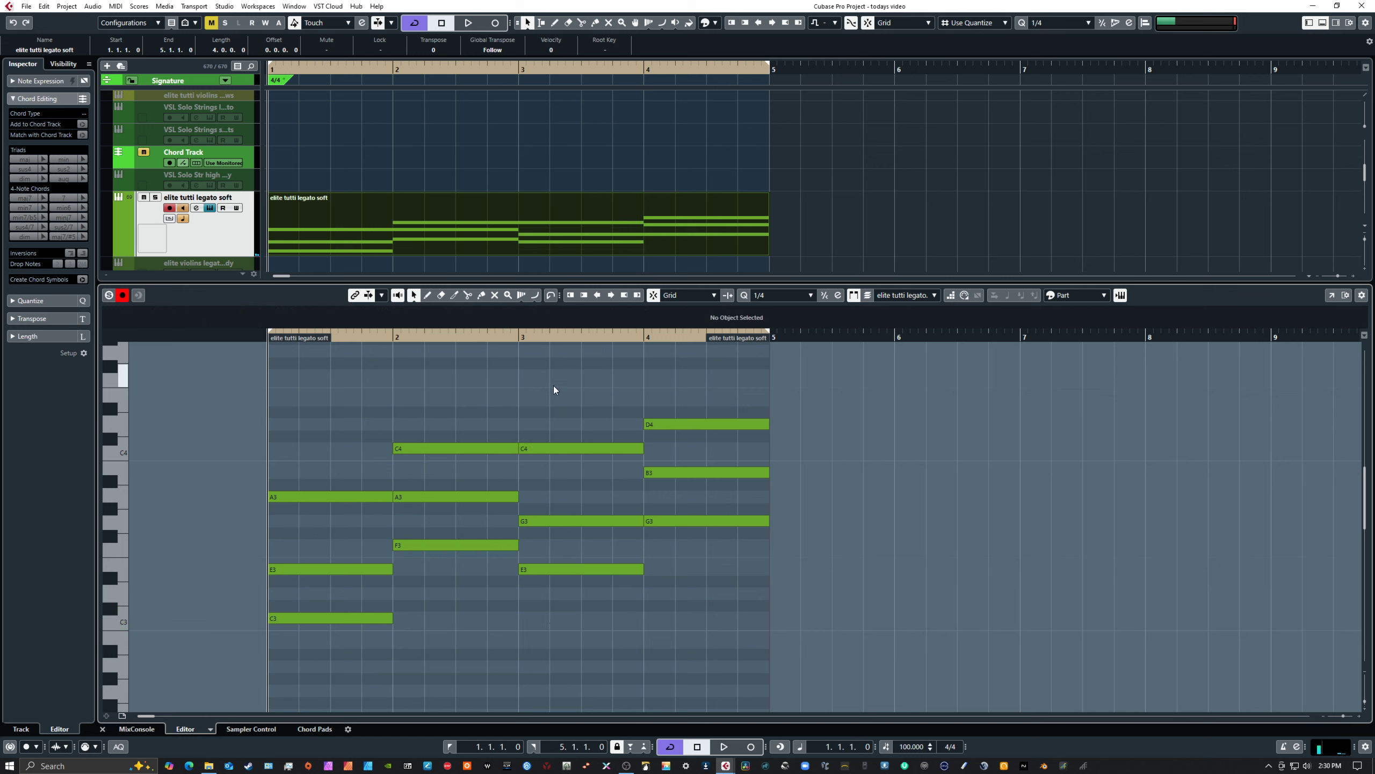
Play back the four-bar progression from the start, and check the shared C4 notes and the revoiced chords
left_click_drag(486, 418, 555, 464)
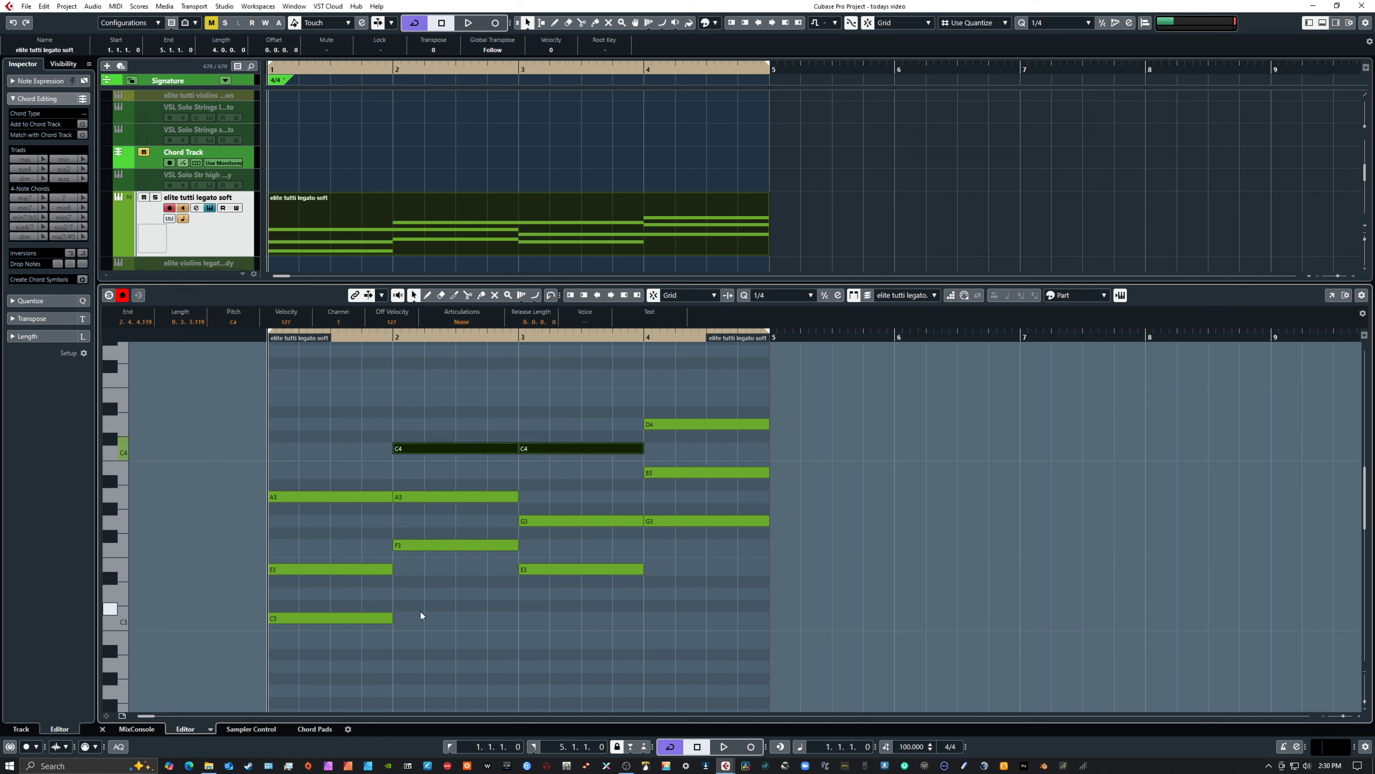
key("space")
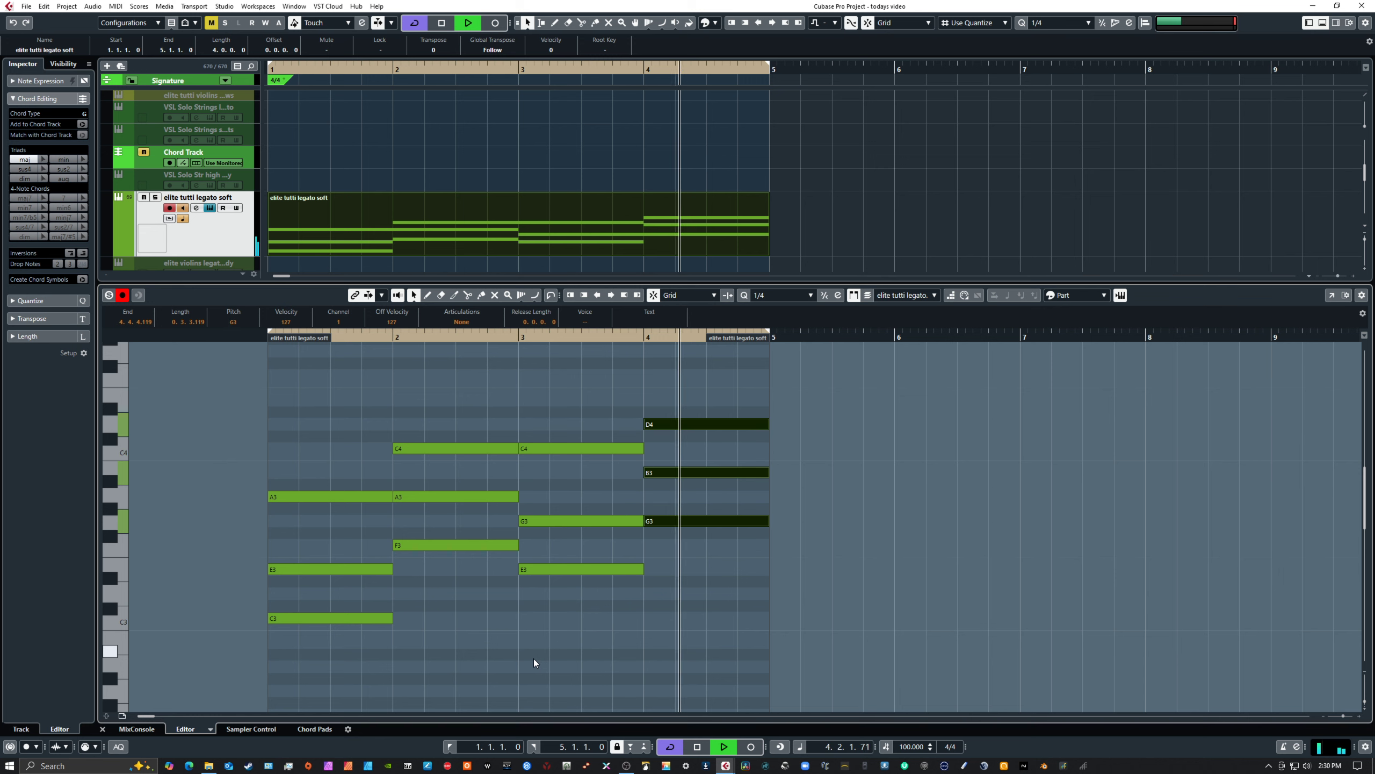
key("space")
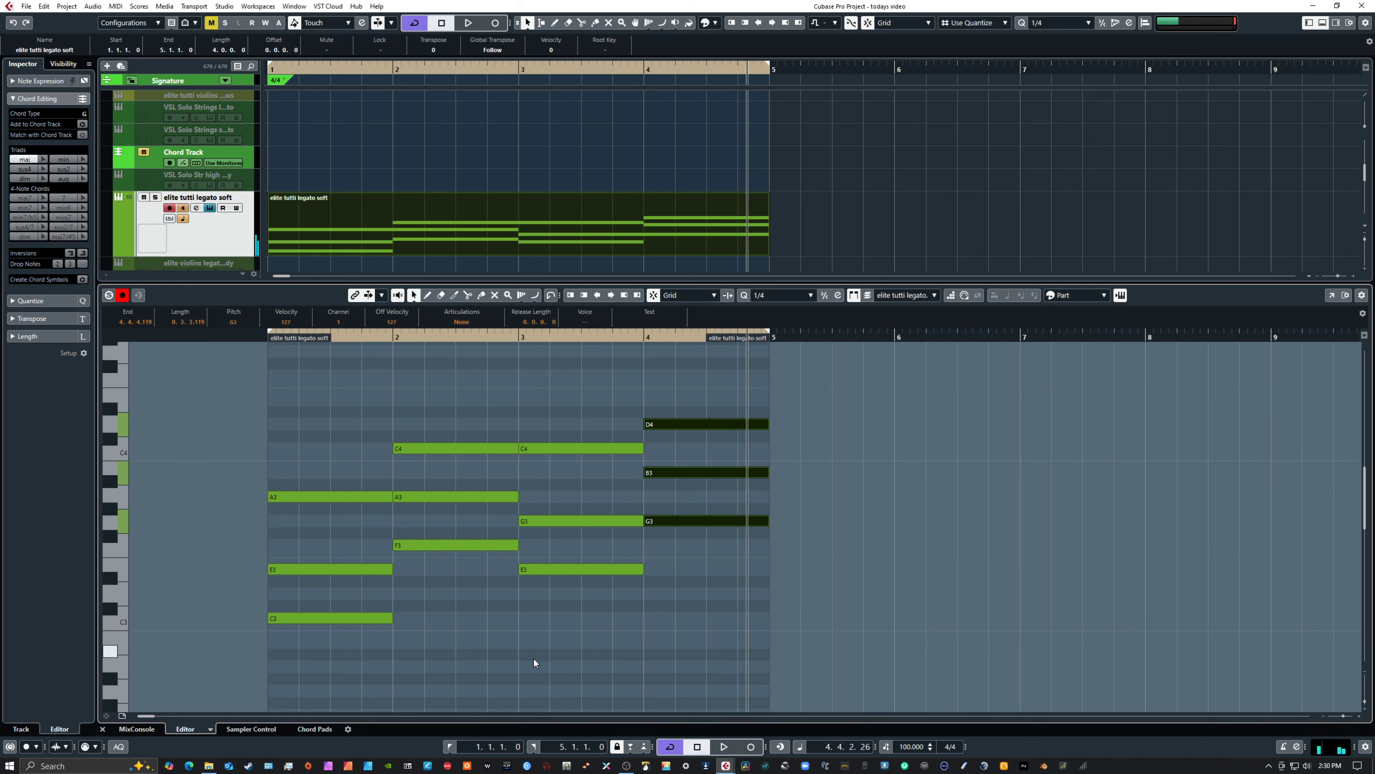
key("Home")
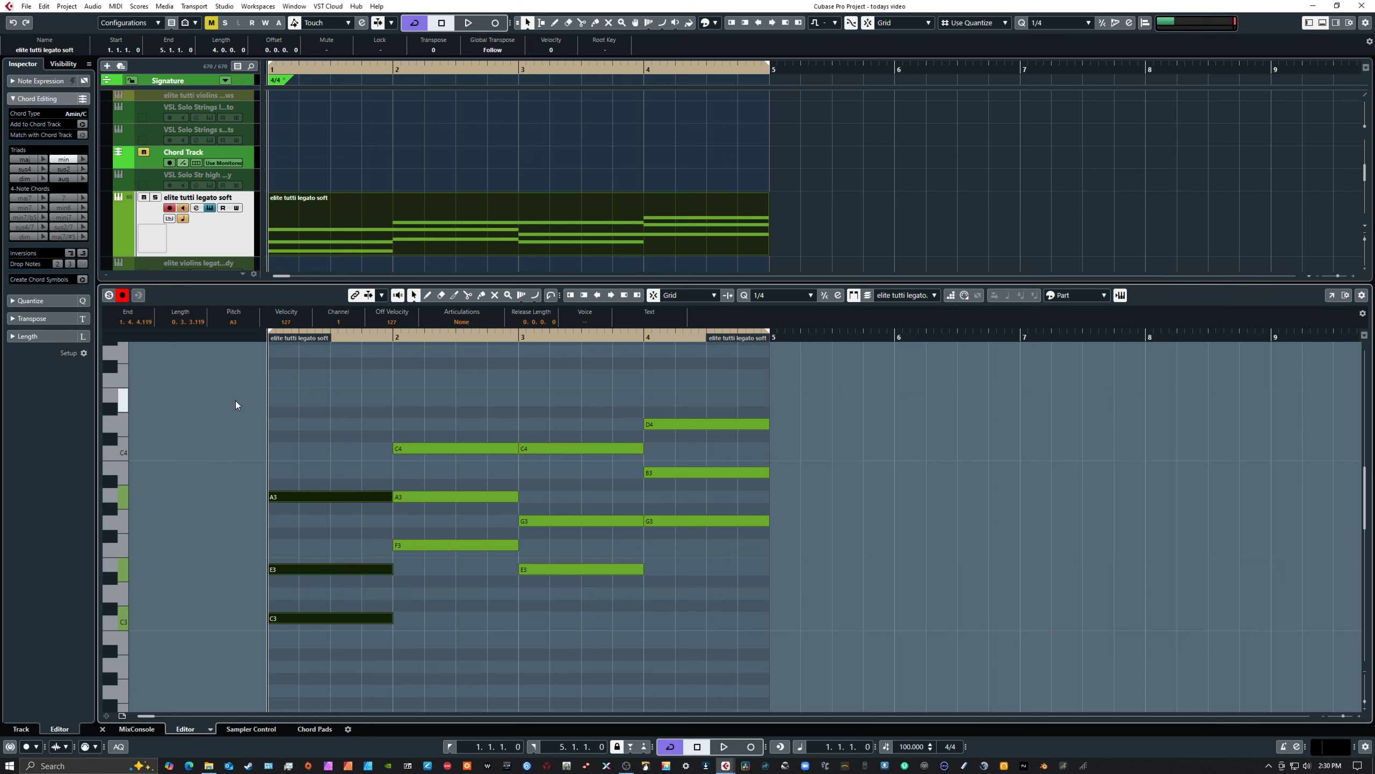
left_click_drag(236, 400, 823, 639)
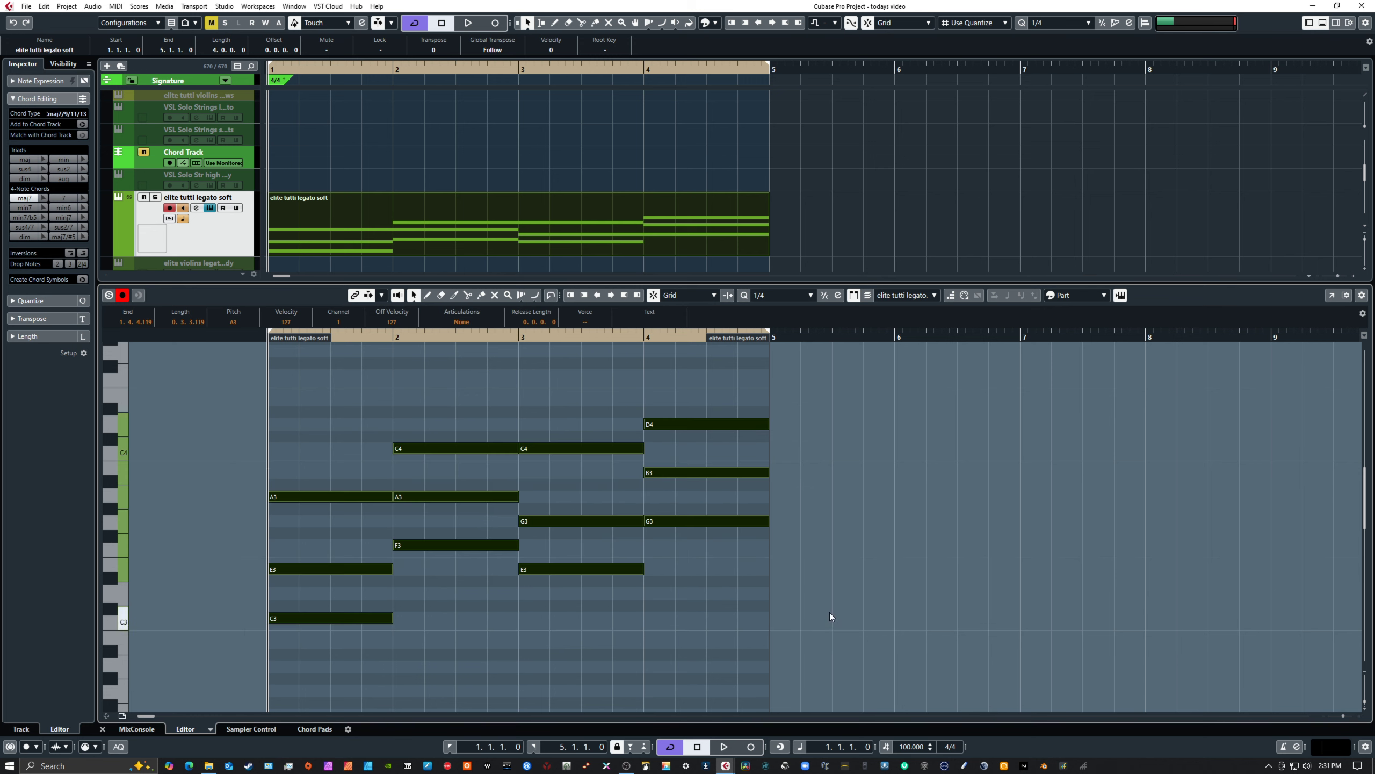
left_click(836, 595)
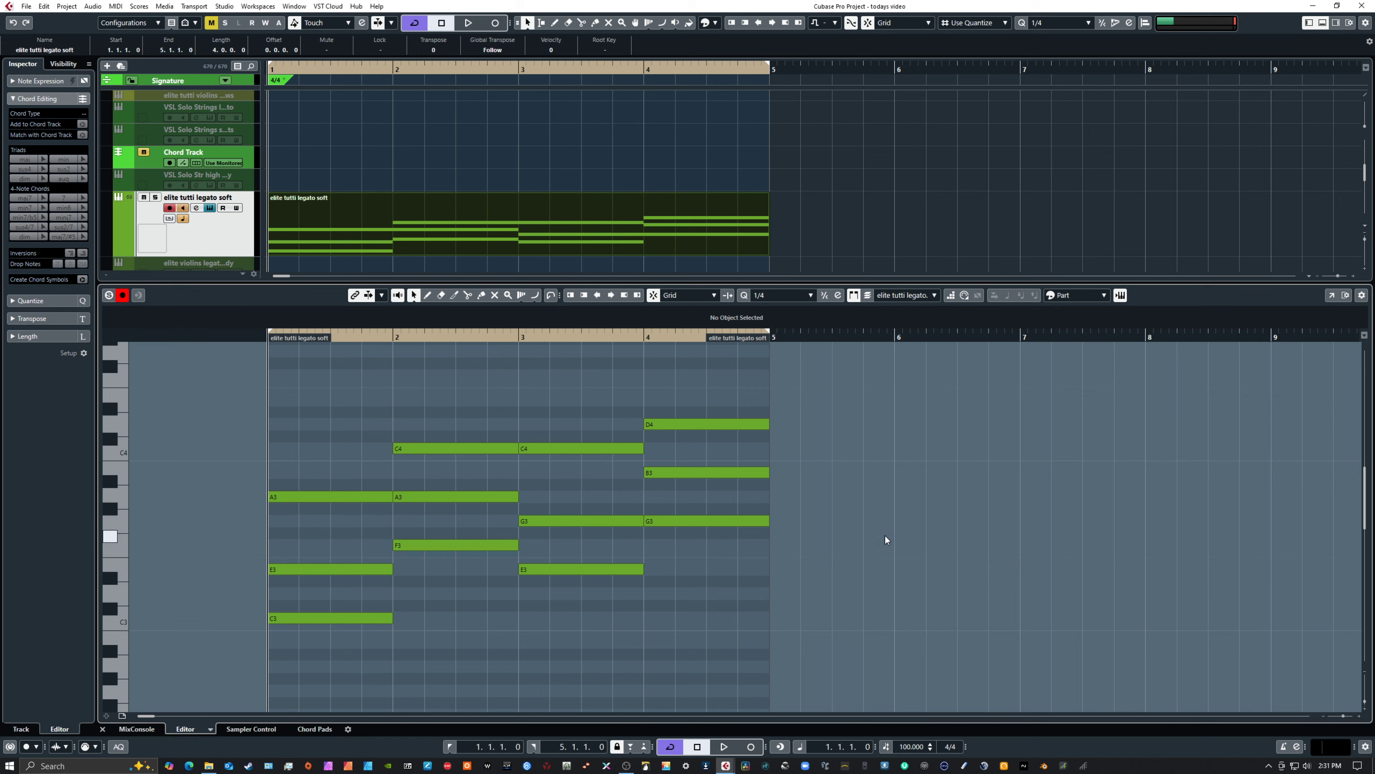
Draw four empty chord events on the Chord Track, one at the start of each of bars 1 to 4
left_click(155, 163)
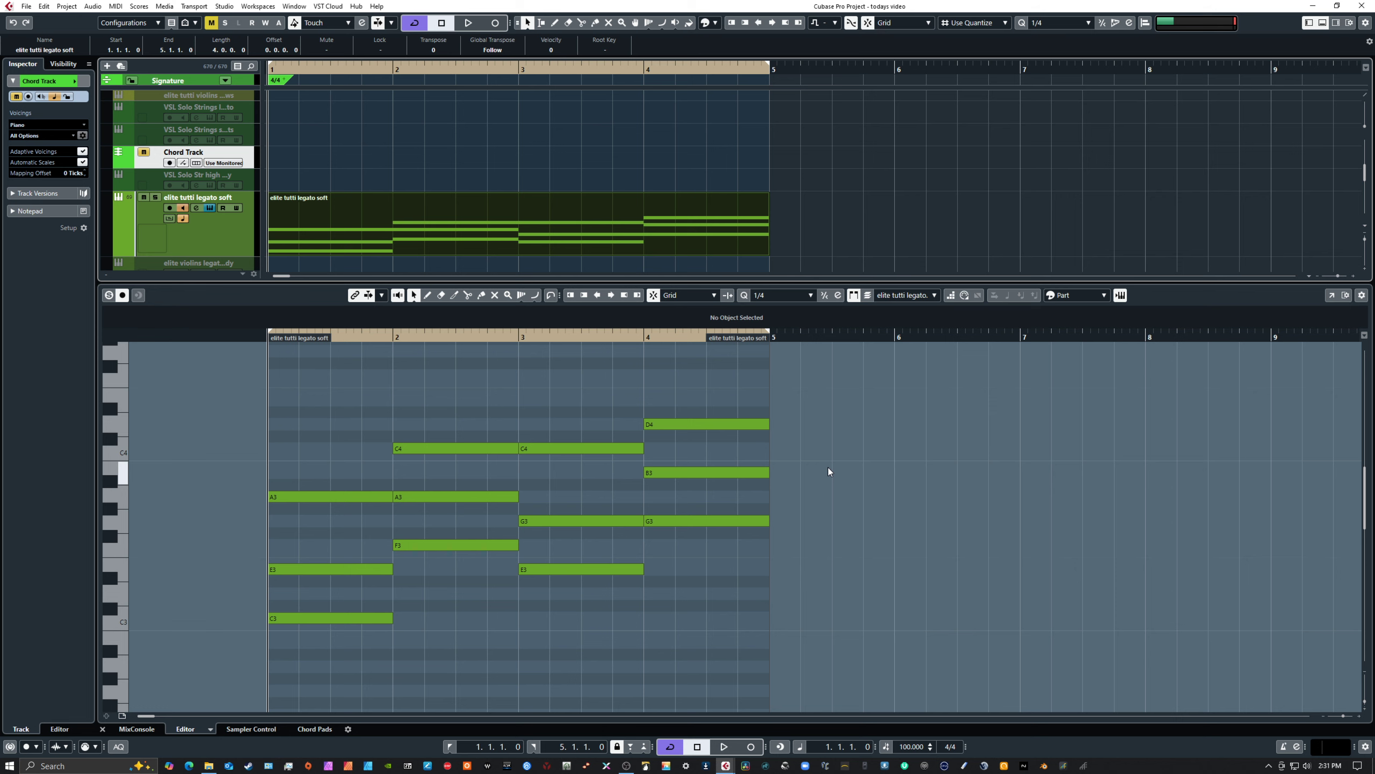
right_click(313, 157)
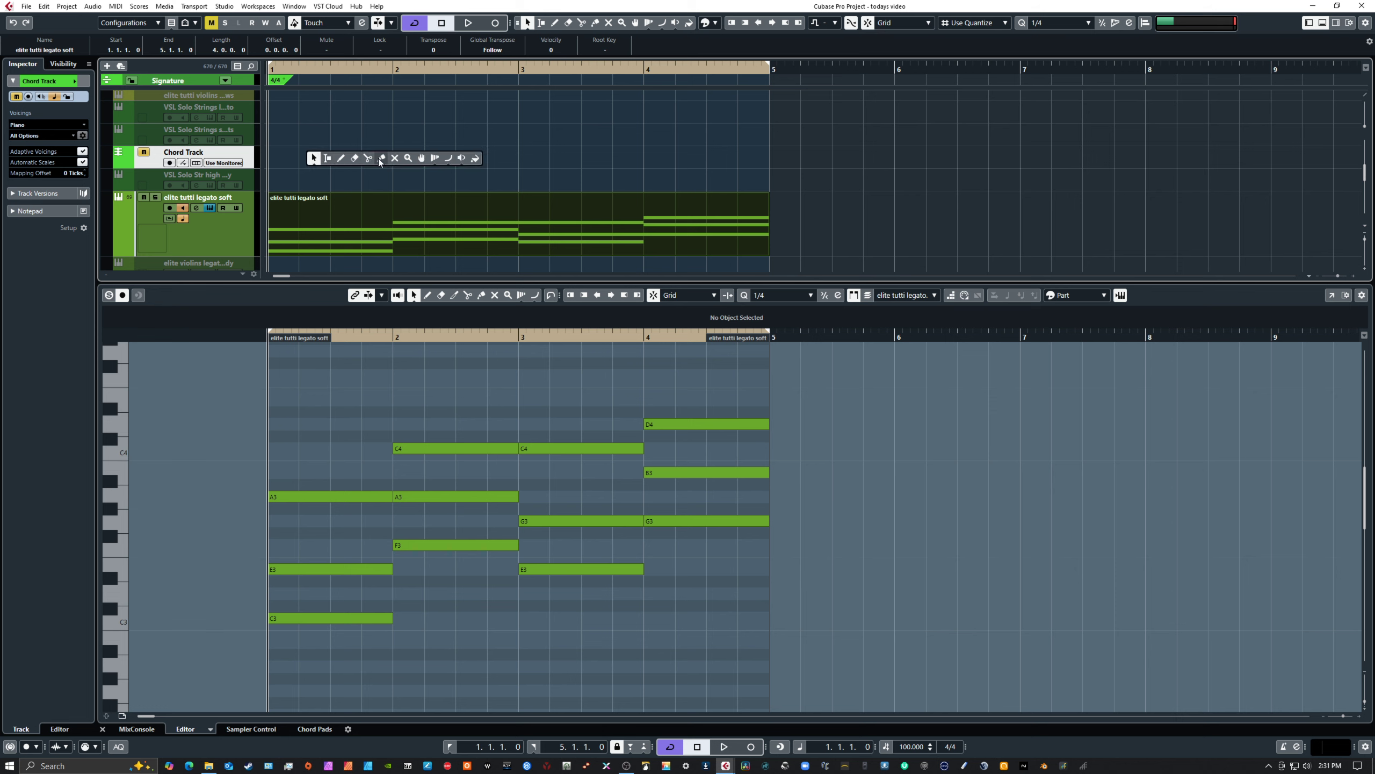
left_click(340, 157)
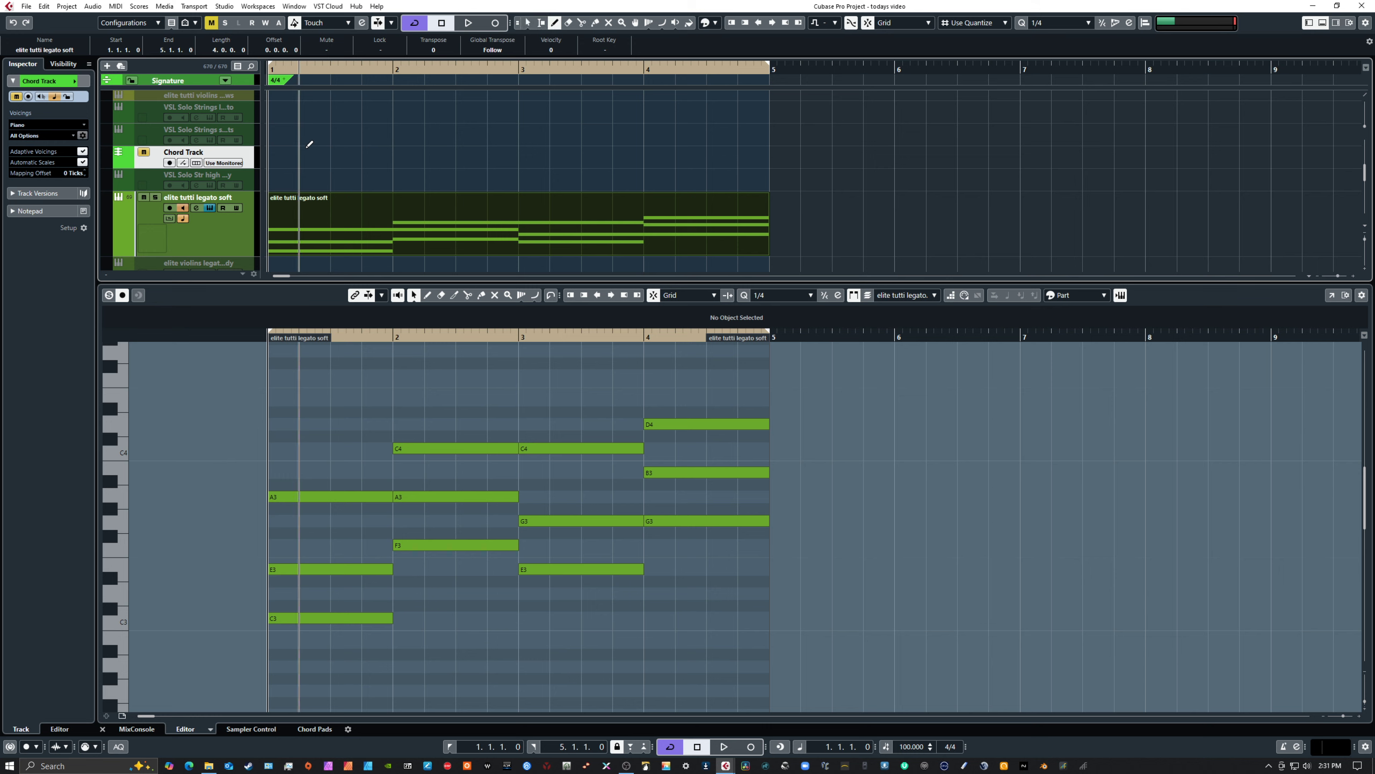
left_click(275, 157)
left_click(399, 160)
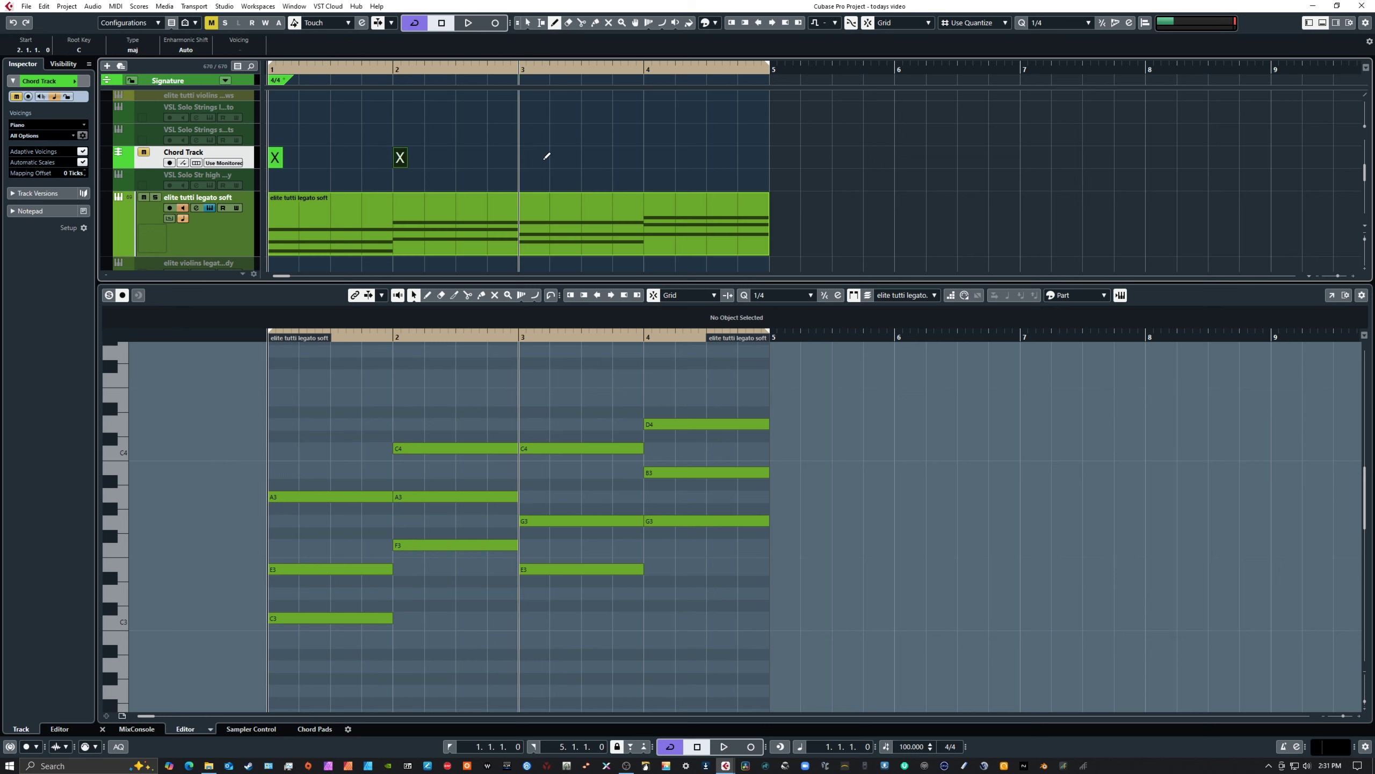
left_click(522, 160)
left_click(648, 157)
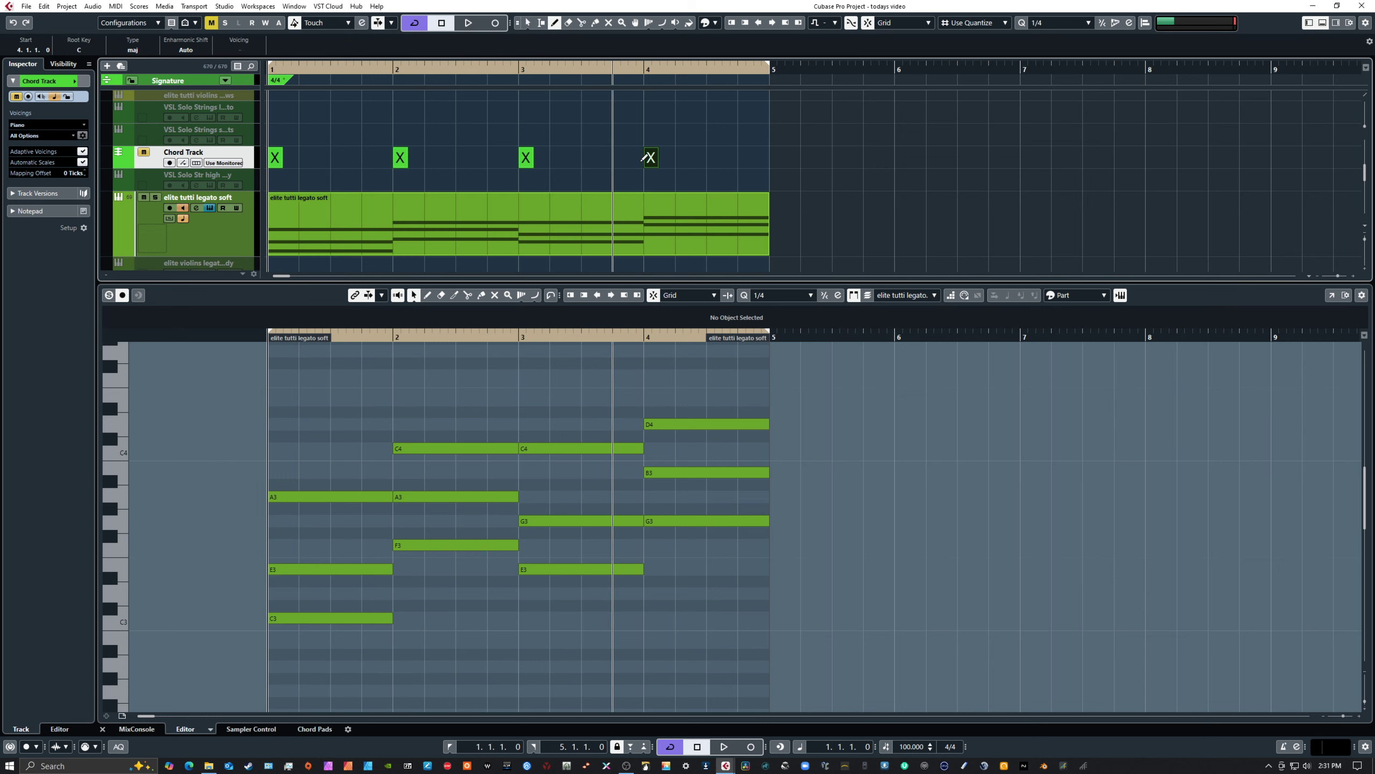
right_click(333, 160)
left_click(332, 169)
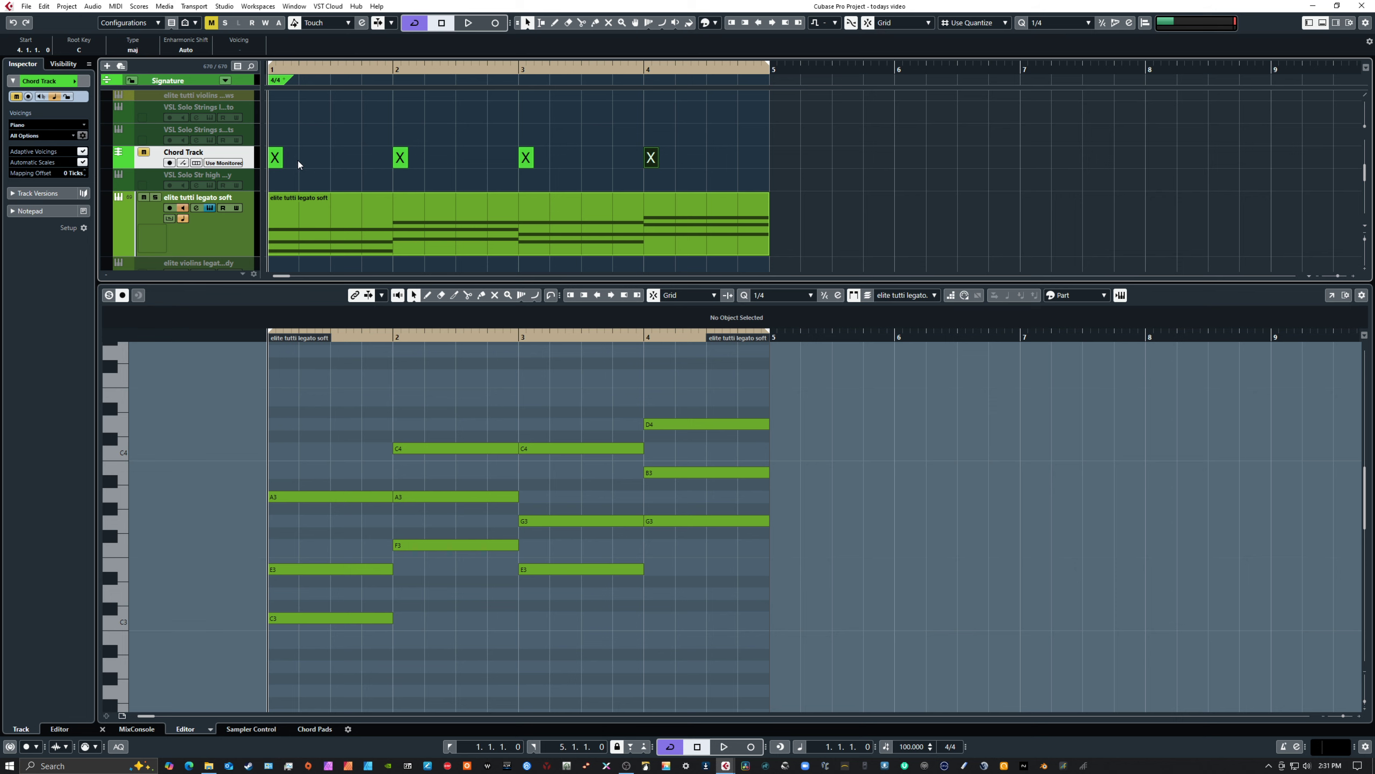
Define the bar 1 chord event as A minor
left_click(275, 163)
double_click(278, 163)
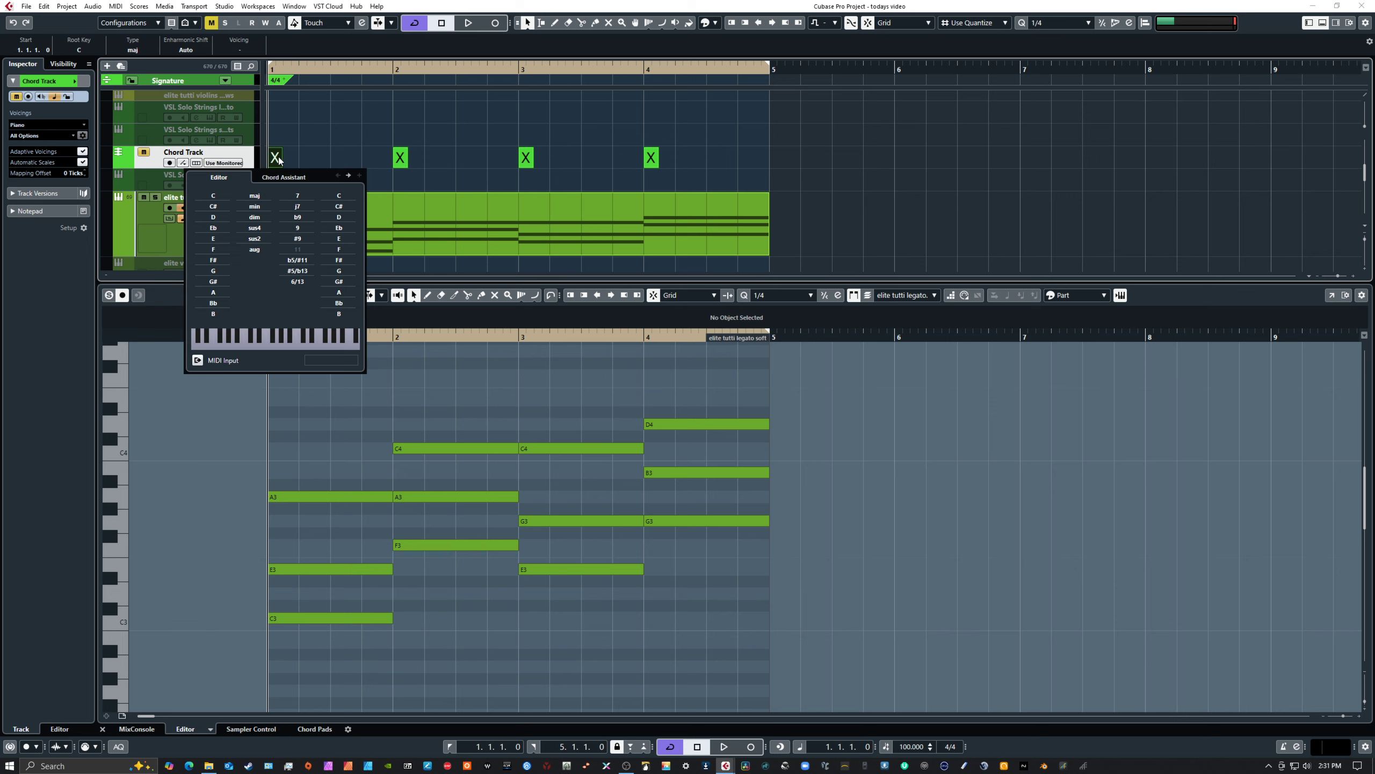
left_click(215, 293)
left_click(265, 208)
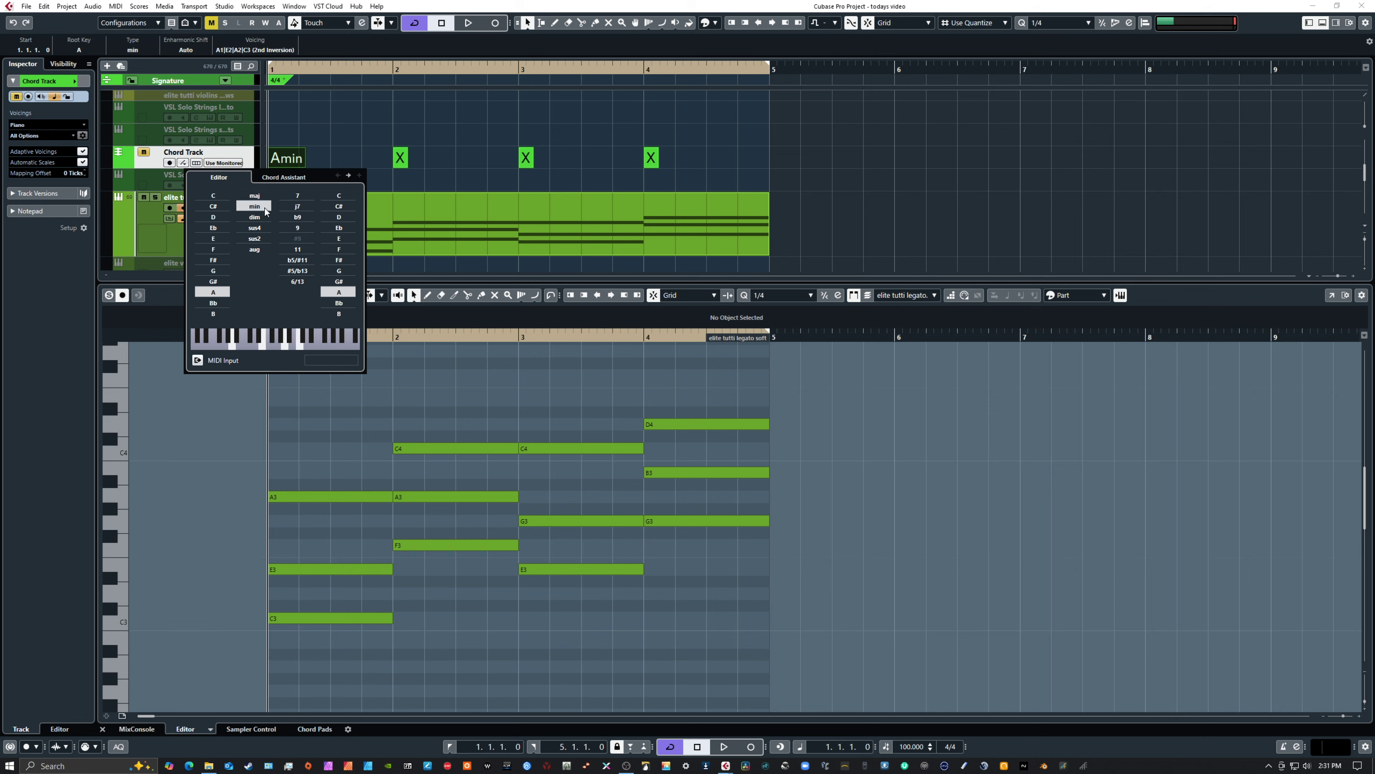
Define the chord events at bars 2, 3 and 4 as F, C and G major, and close the chord editor
left_click(349, 176)
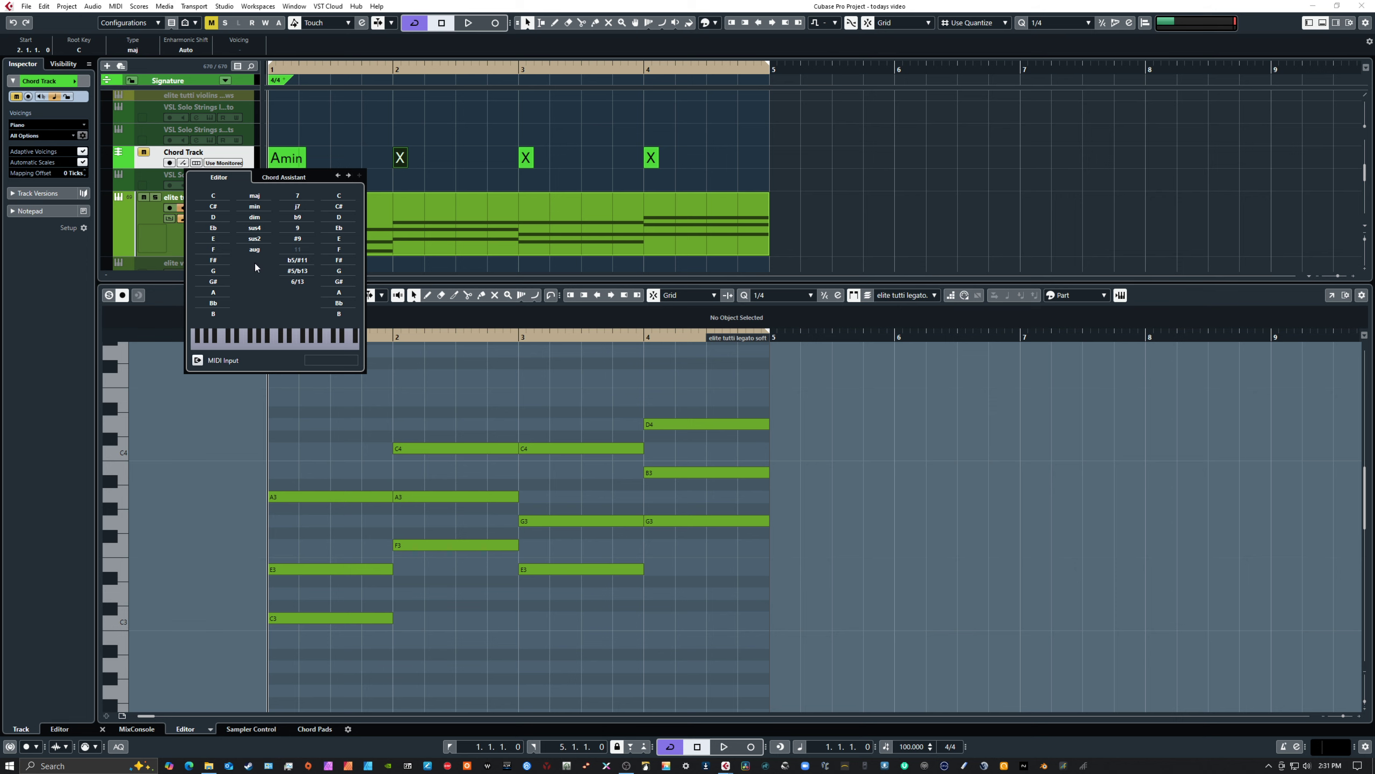
left_click(227, 249)
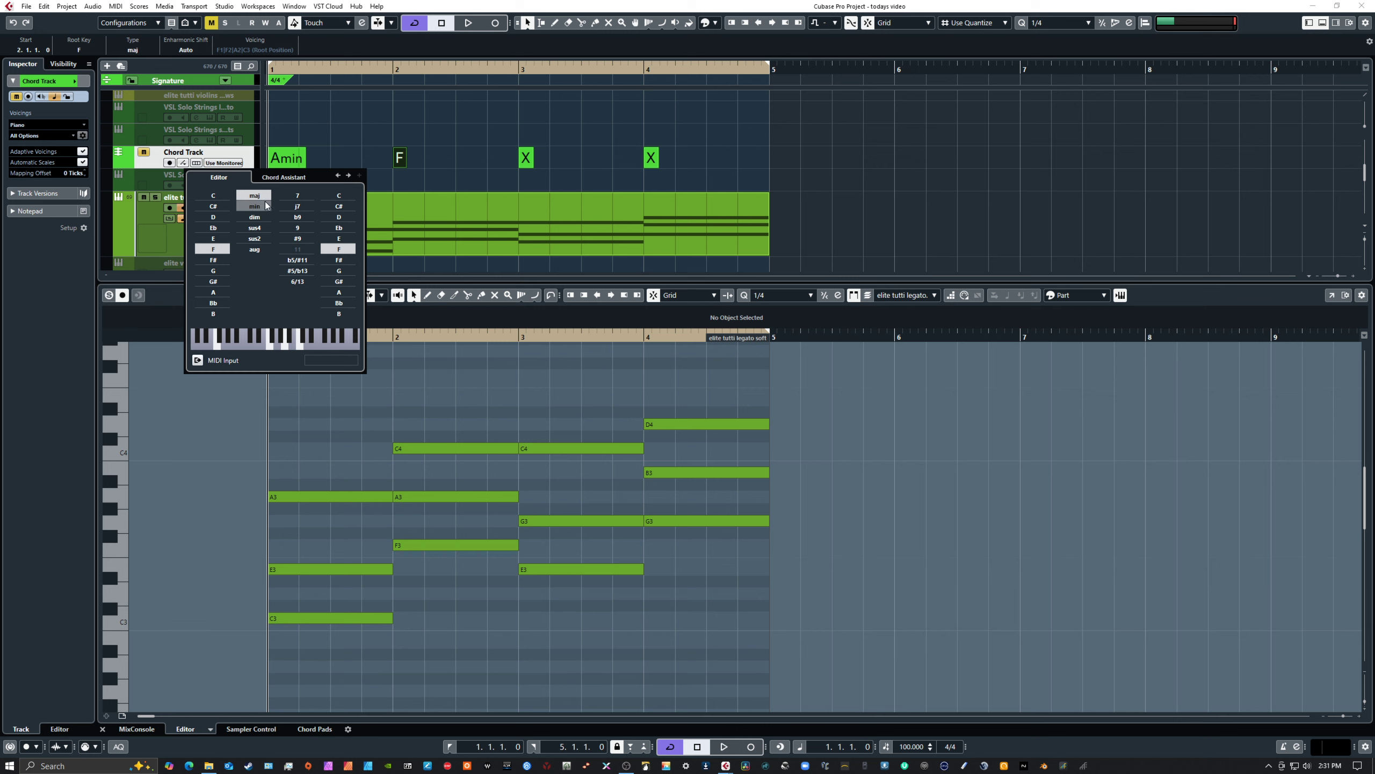
left_click(349, 176)
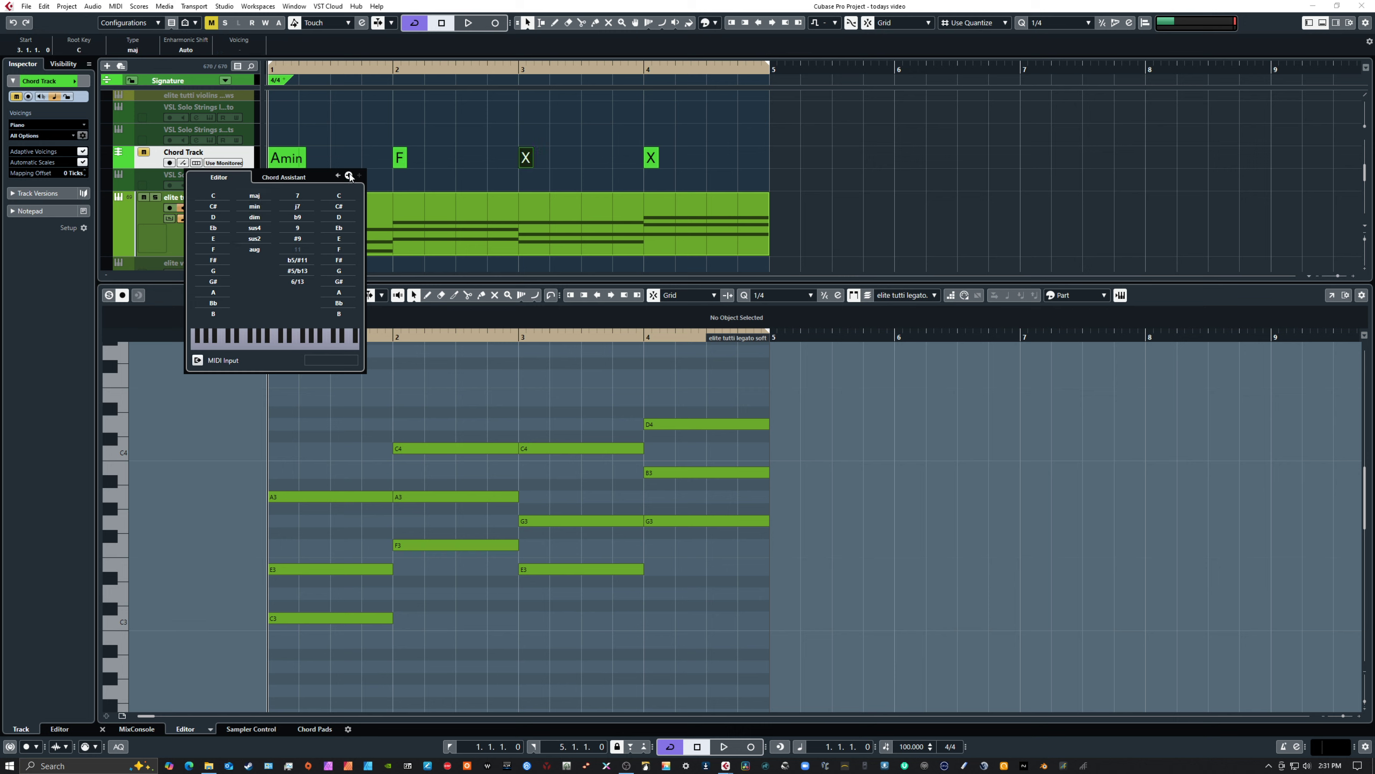
left_click(226, 197)
left_click(349, 176)
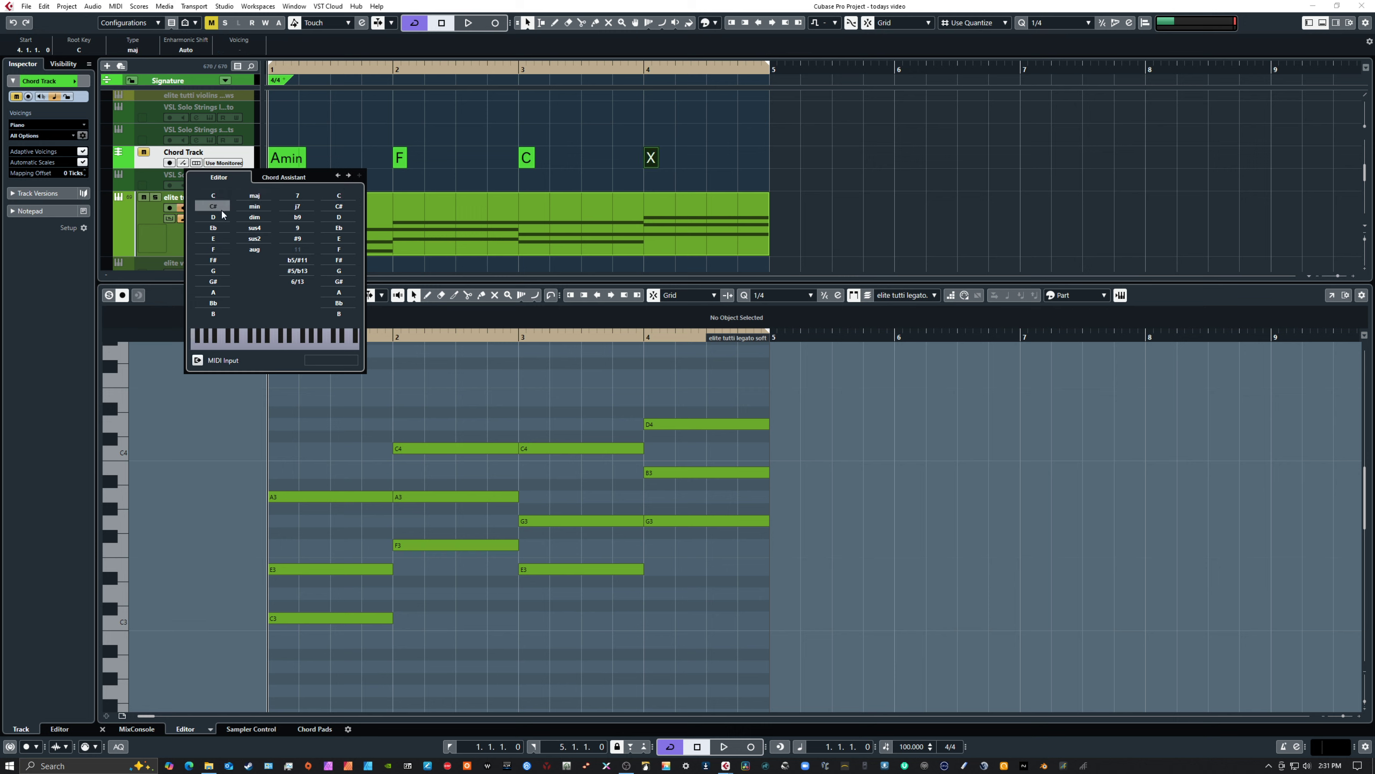
left_click(221, 269)
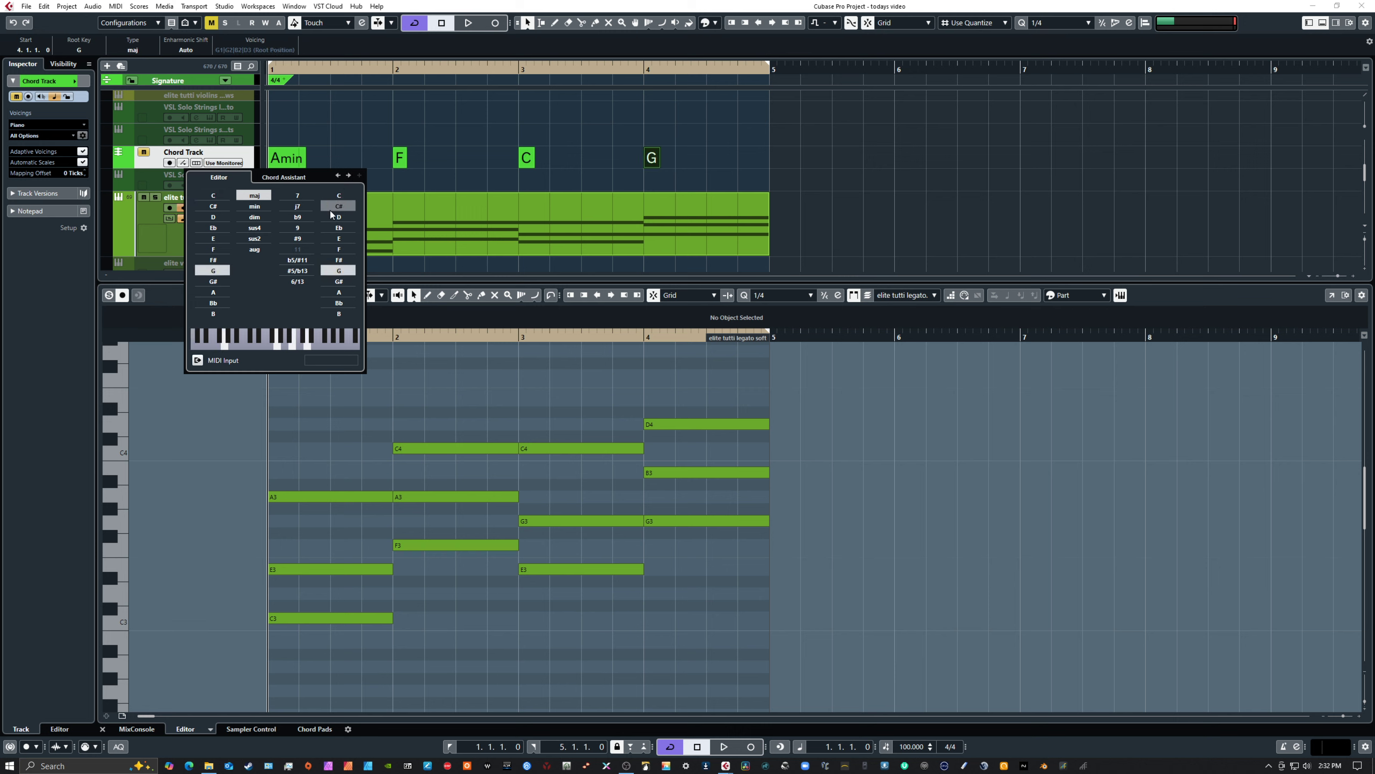
left_click(881, 401)
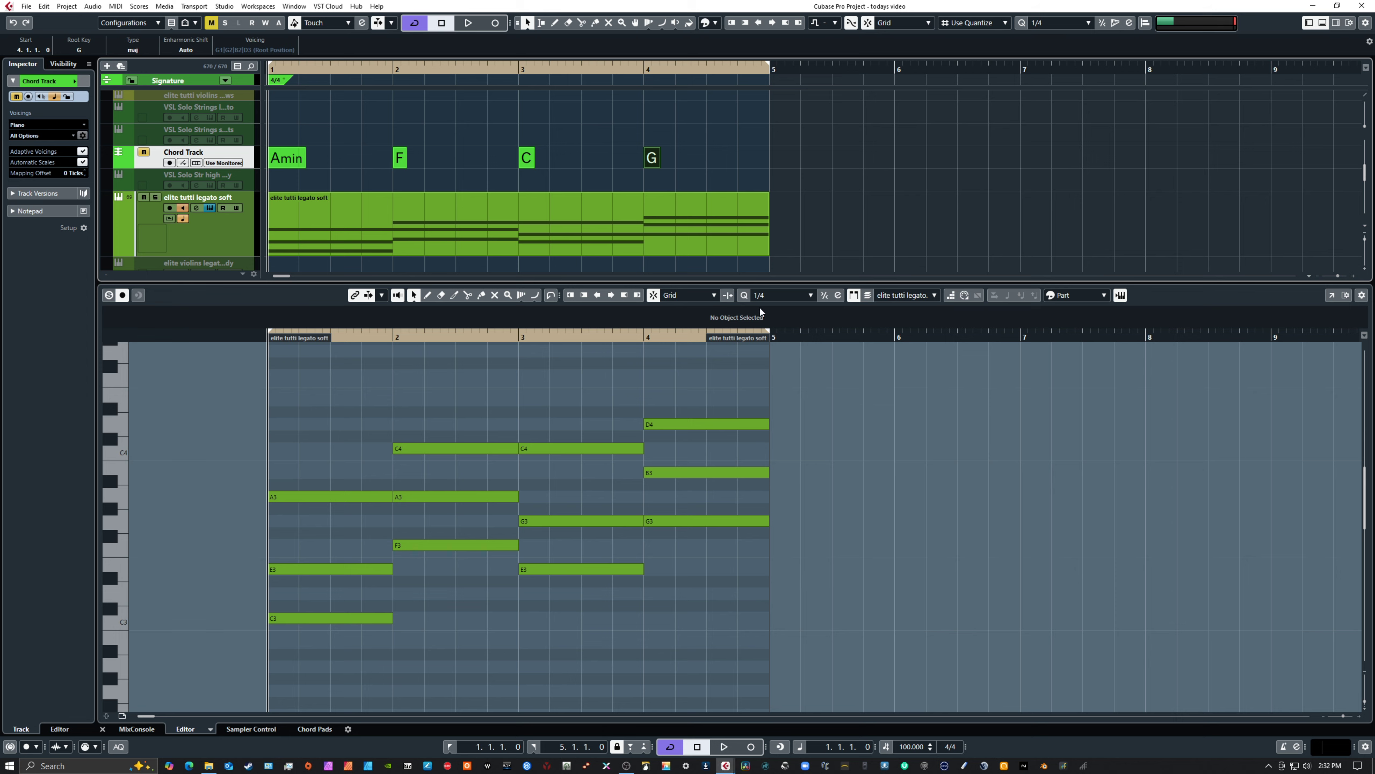
Colour the elite tutti legato soft MIDI part orange
left_click(623, 215)
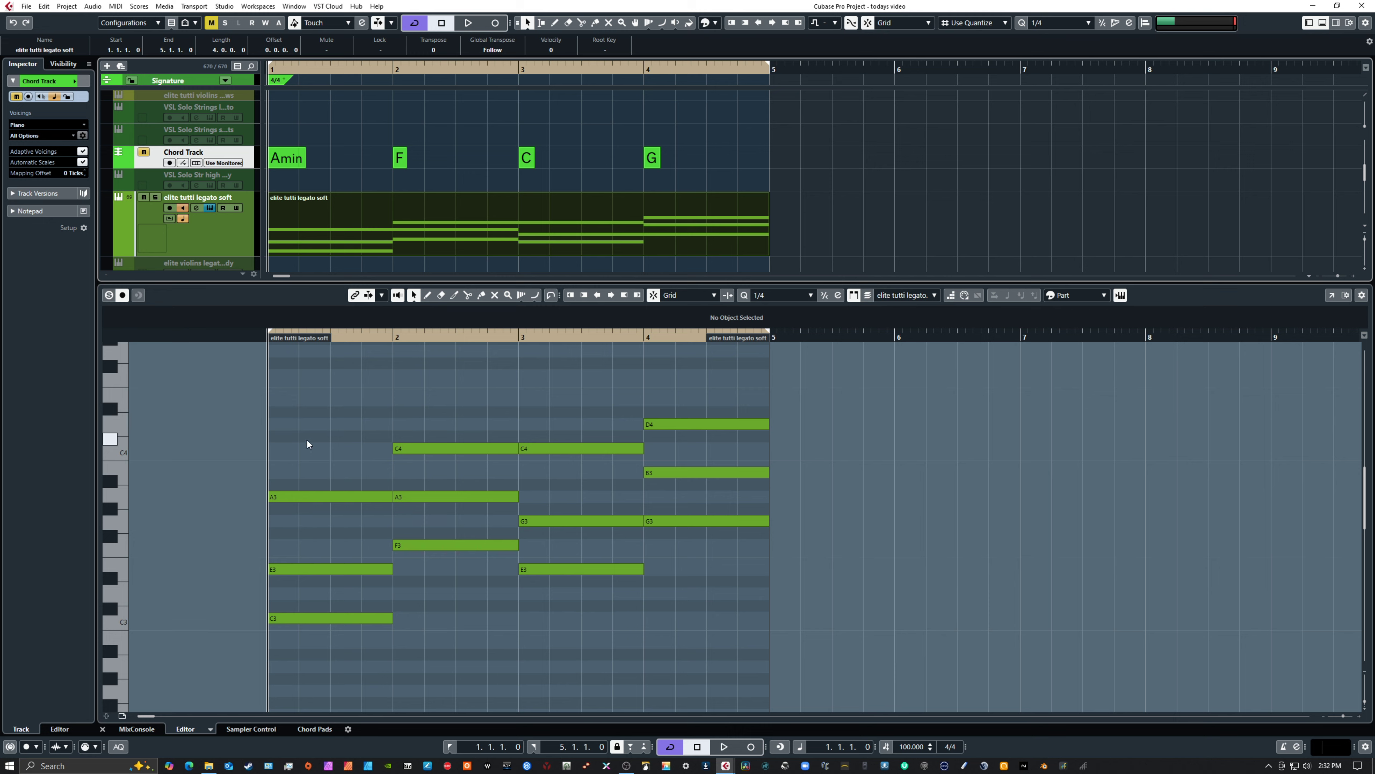
left_click_drag(308, 438, 718, 631)
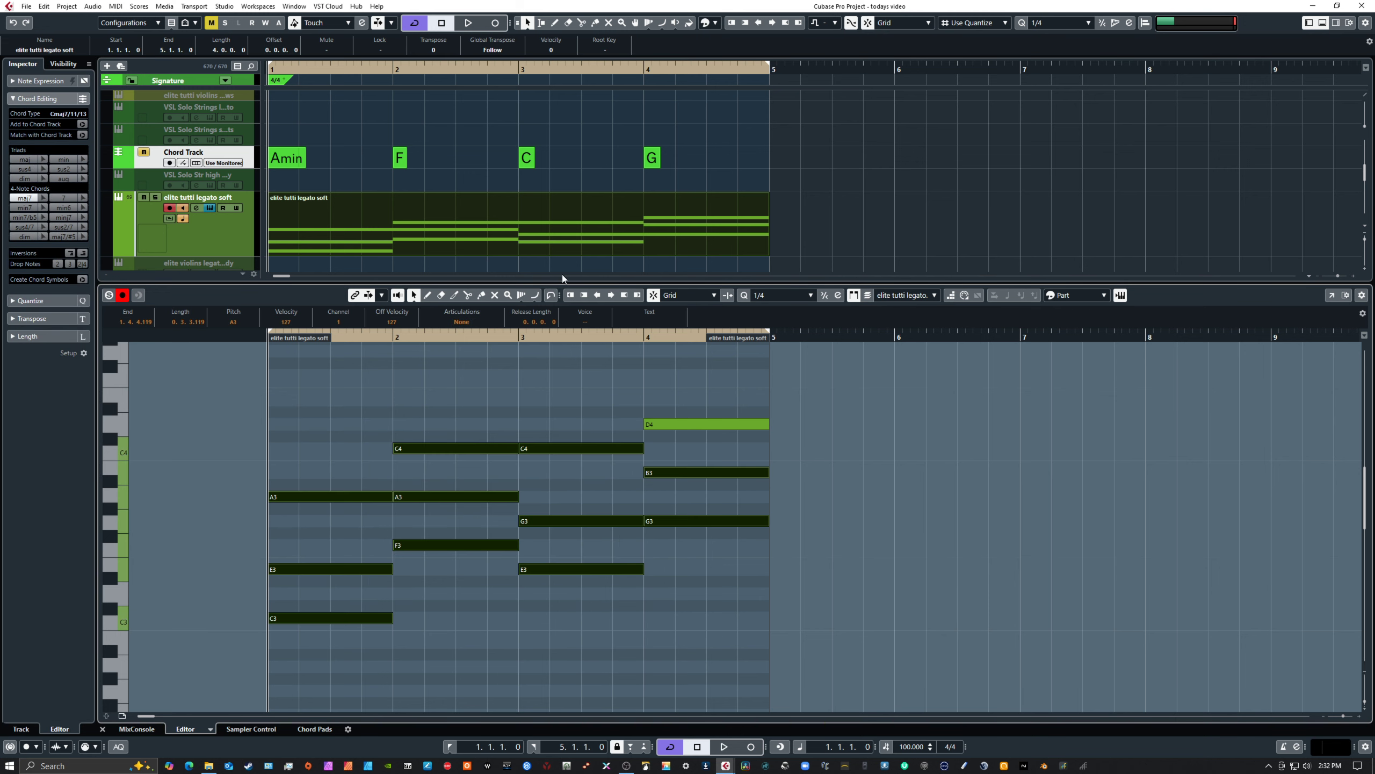
left_click(552, 221)
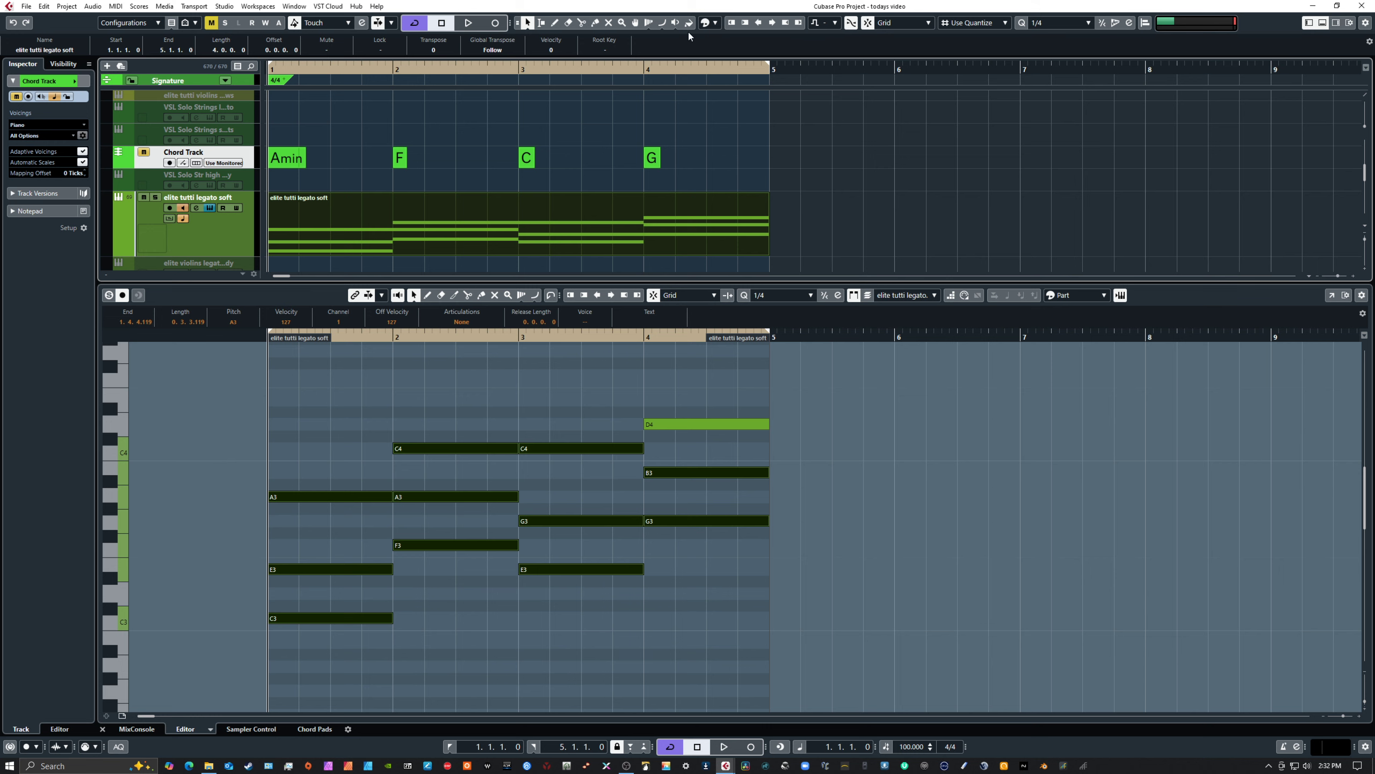
left_click(712, 23)
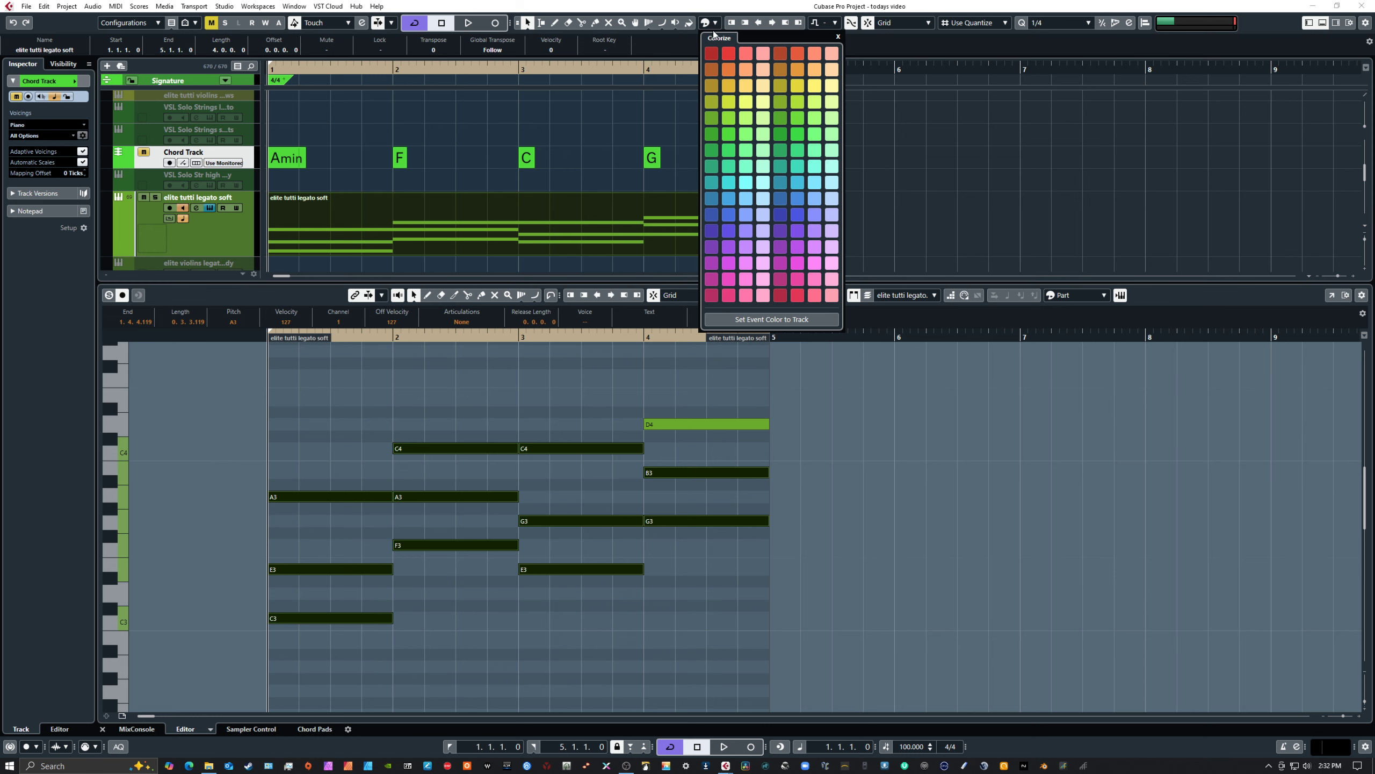
left_click(711, 74)
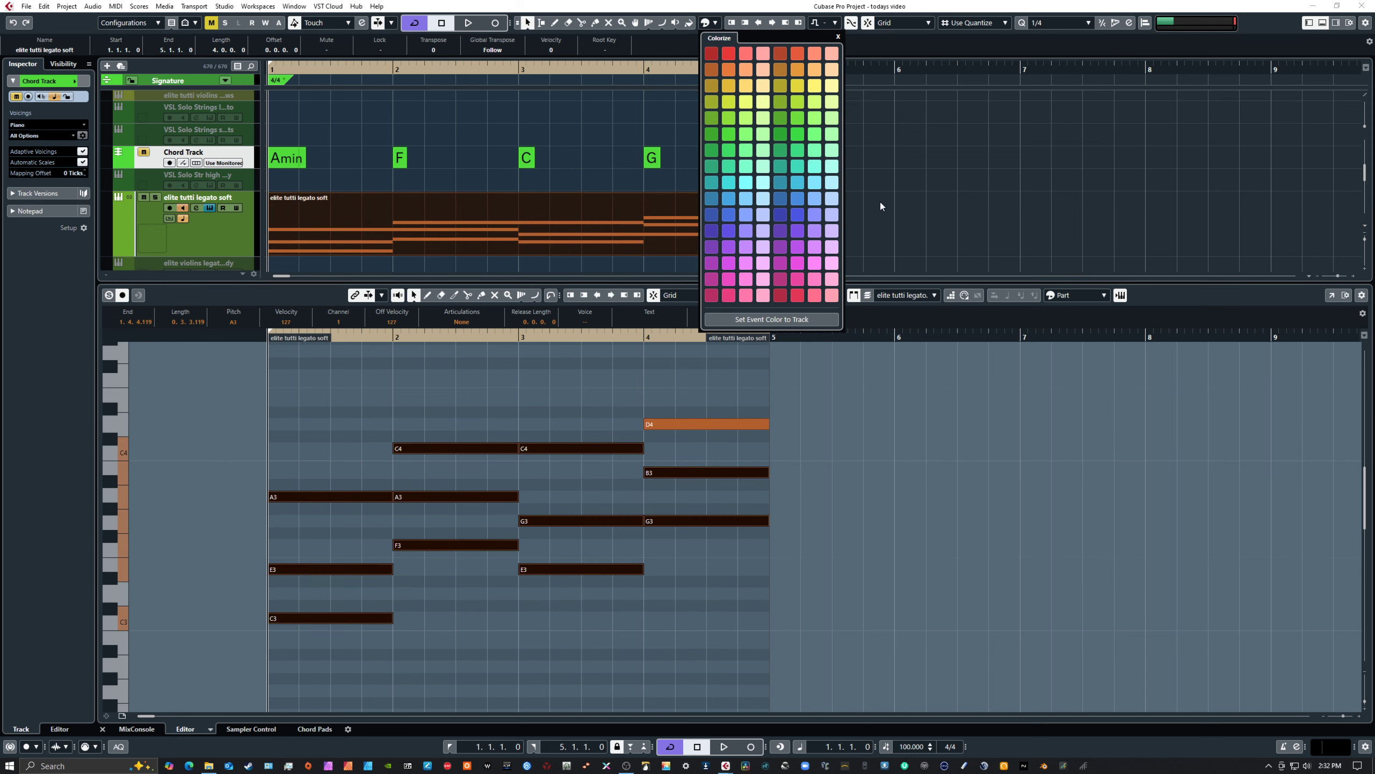
Colour the notes in the key editor by Chord Track instead of by part, and clear the note selection
left_click_drag(233, 407, 790, 649)
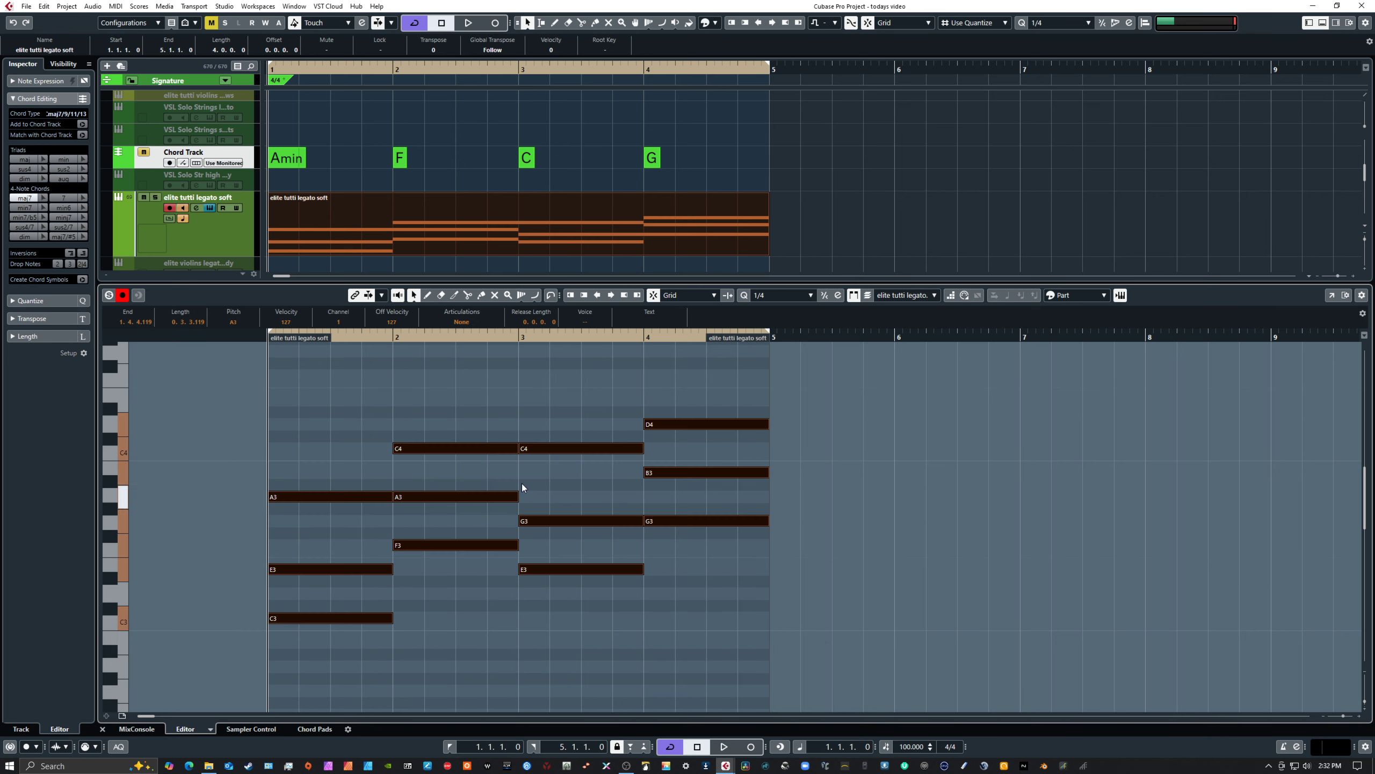
left_click_drag(223, 398, 784, 628)
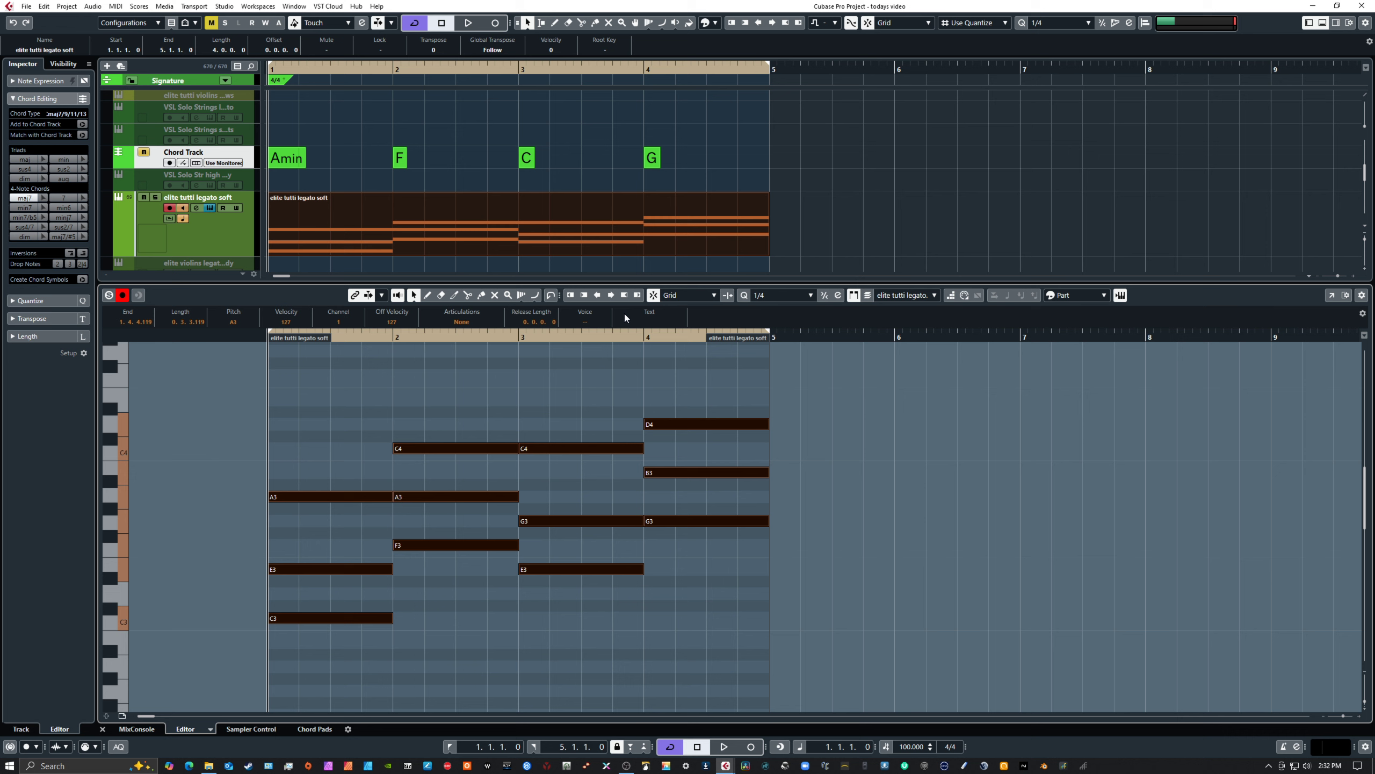
left_click(593, 215)
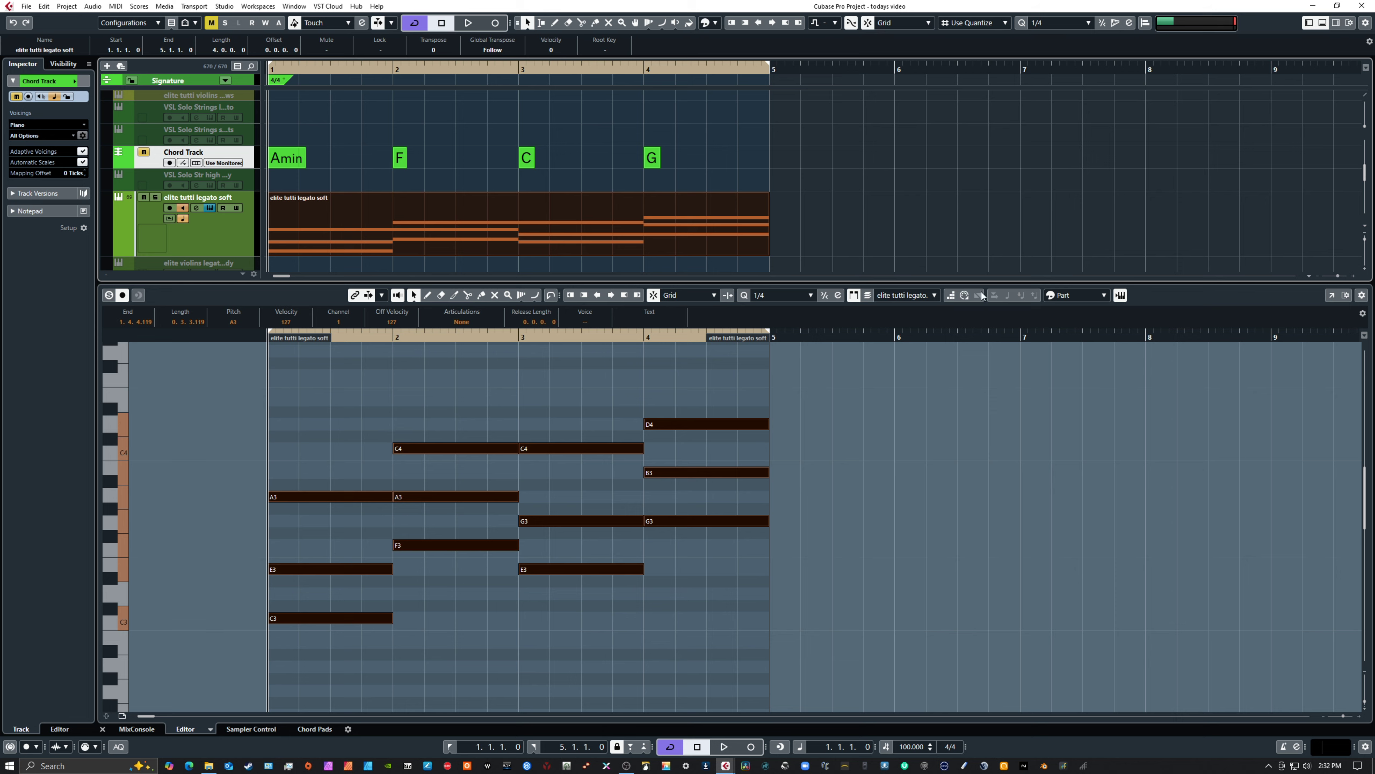
left_click(1083, 295)
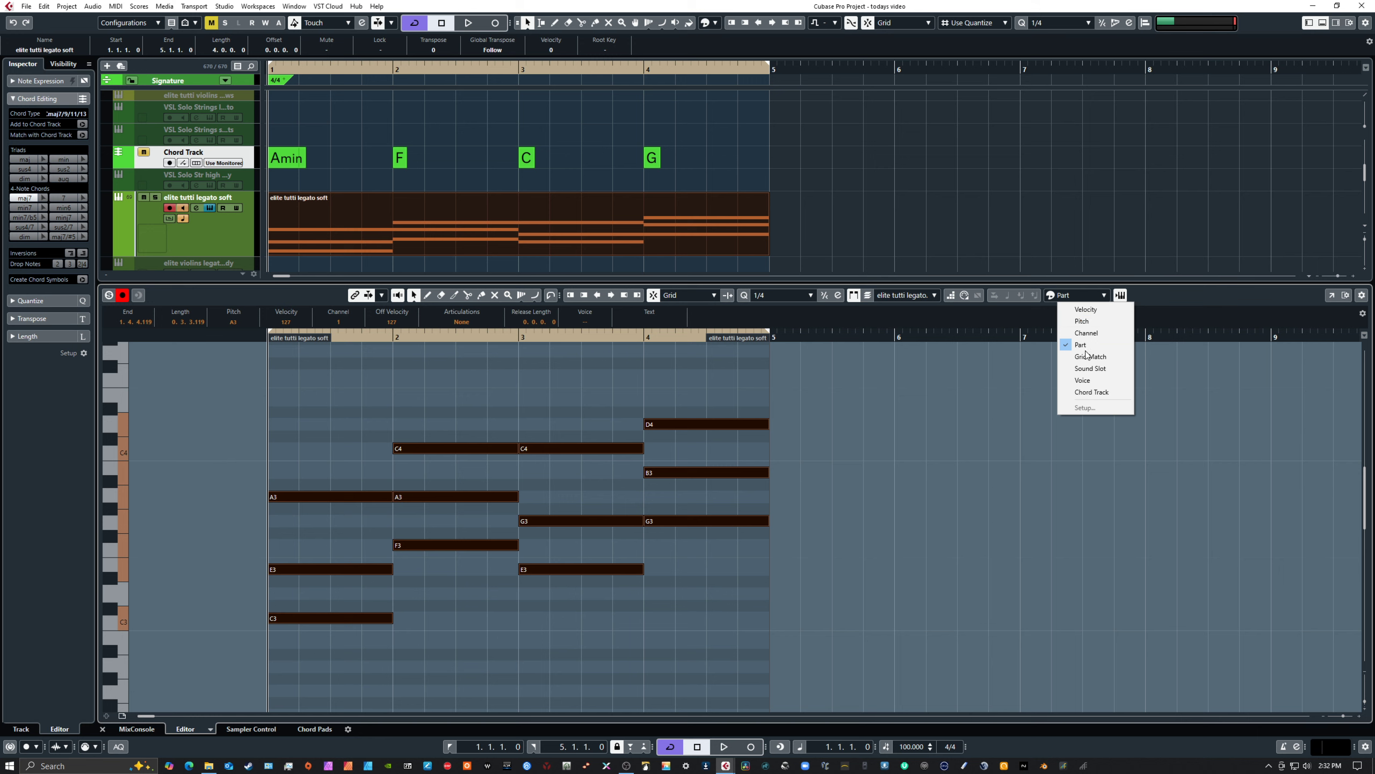
left_click(1088, 392)
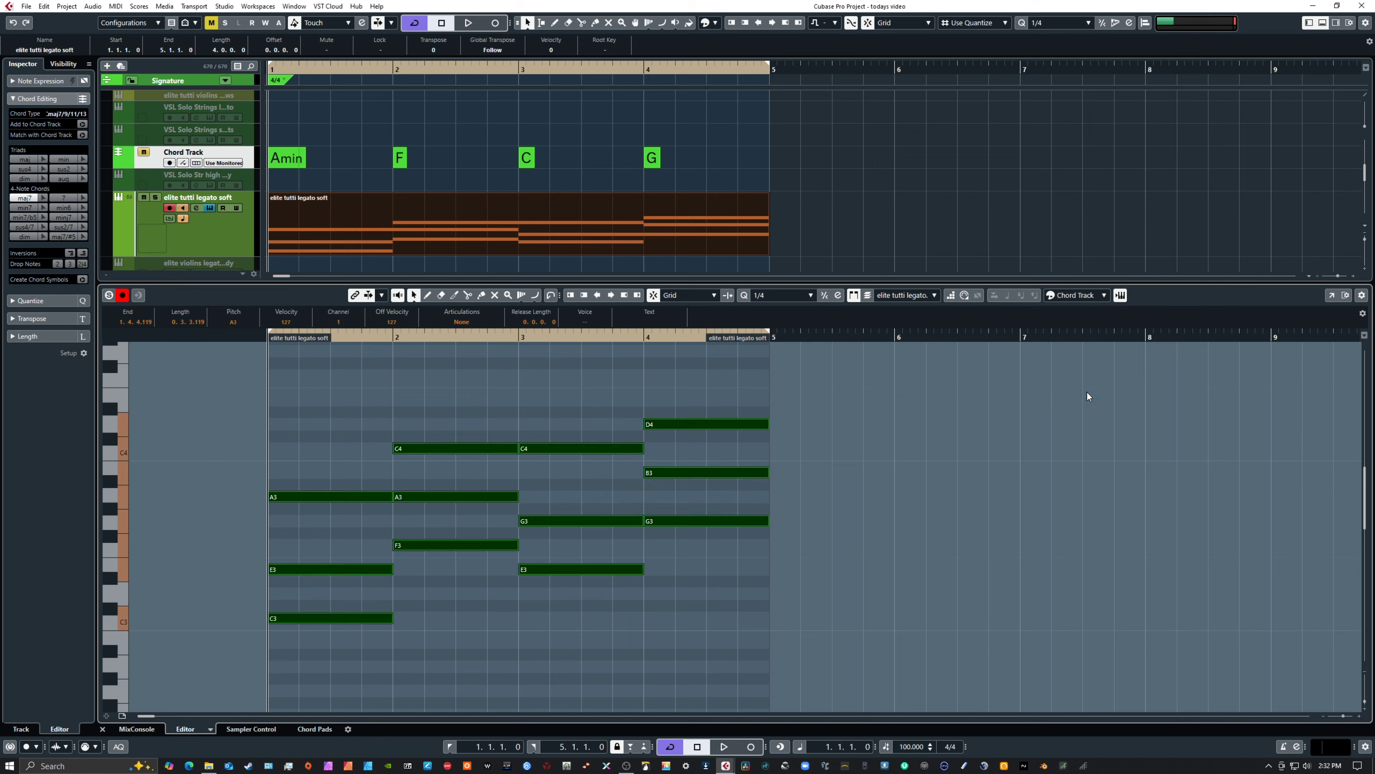
left_click(995, 429)
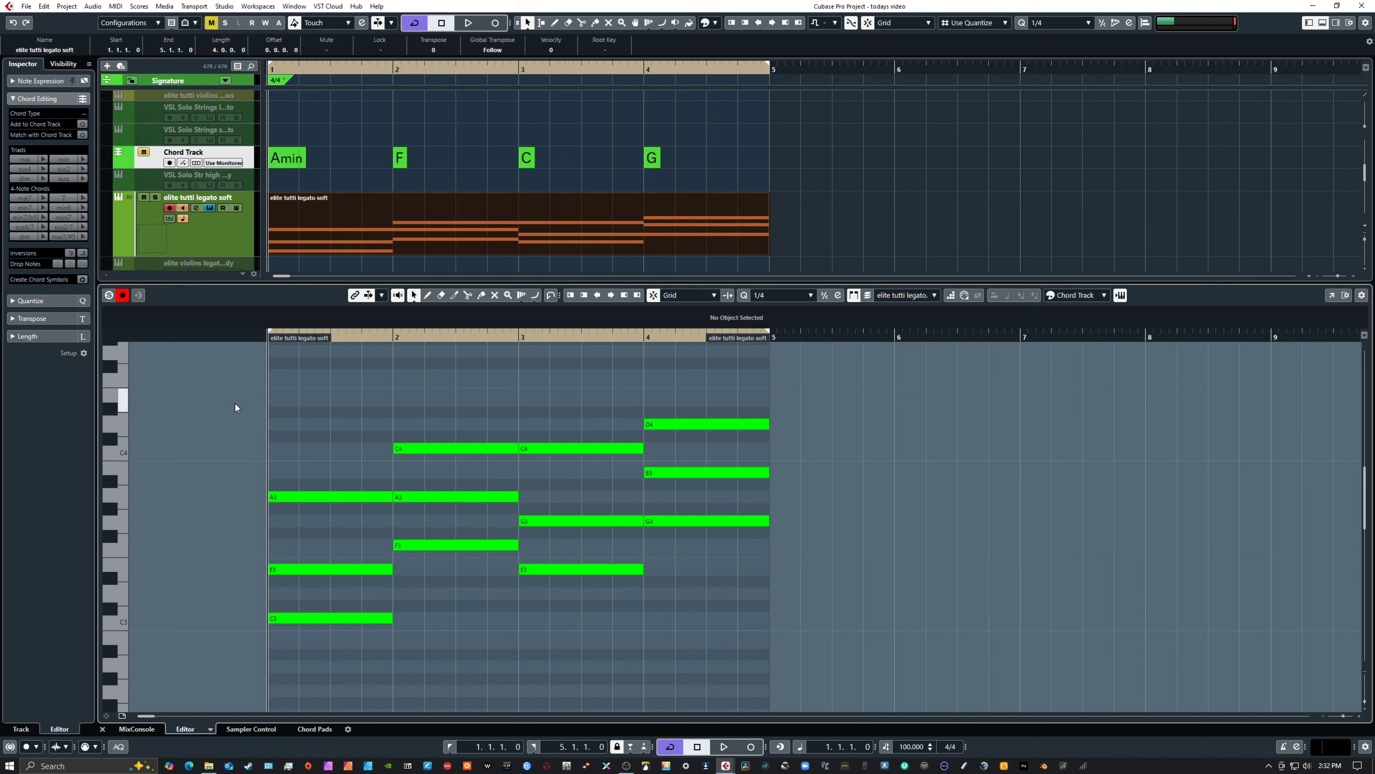
Examine the notes of all four bars against the Chord Track colouring, including the A3 note and the bar 1 chord
left_click_drag(230, 406, 784, 632)
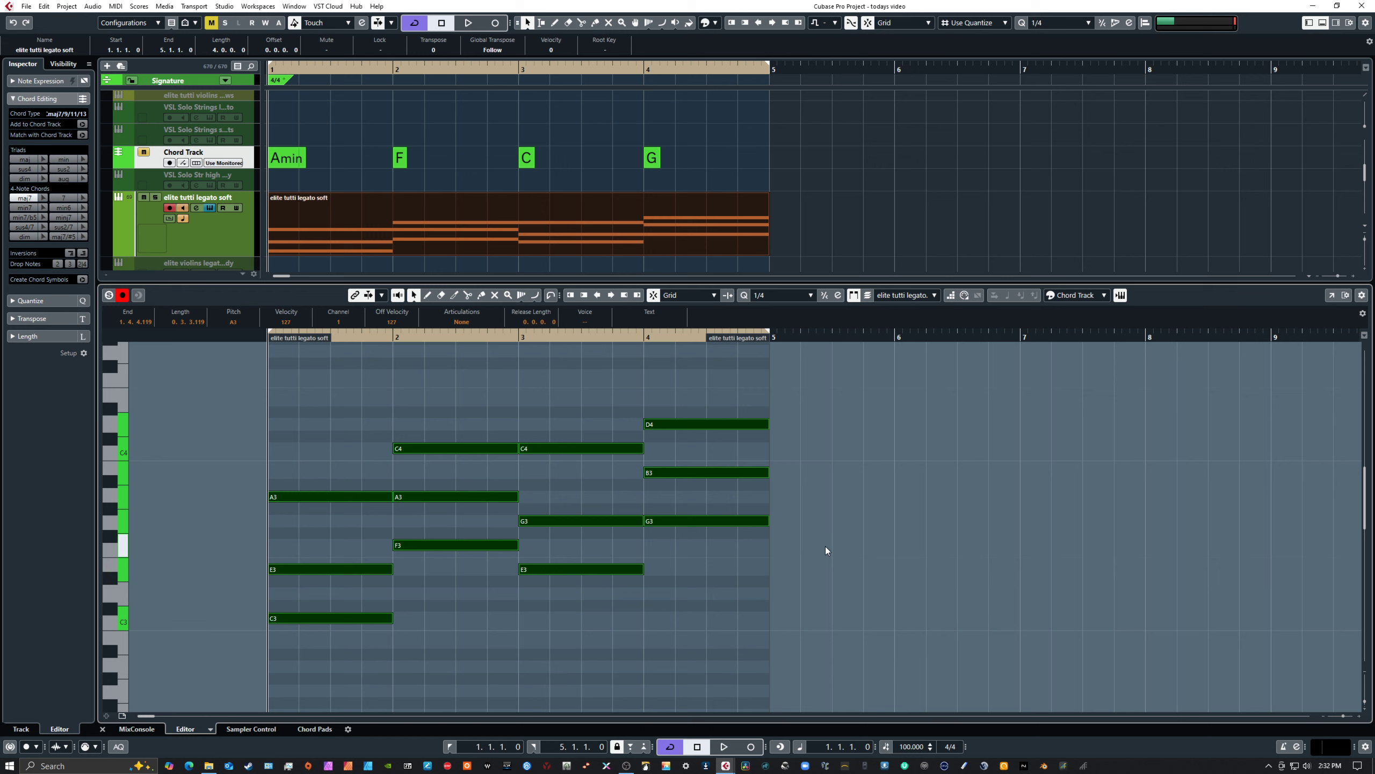
left_click(824, 527)
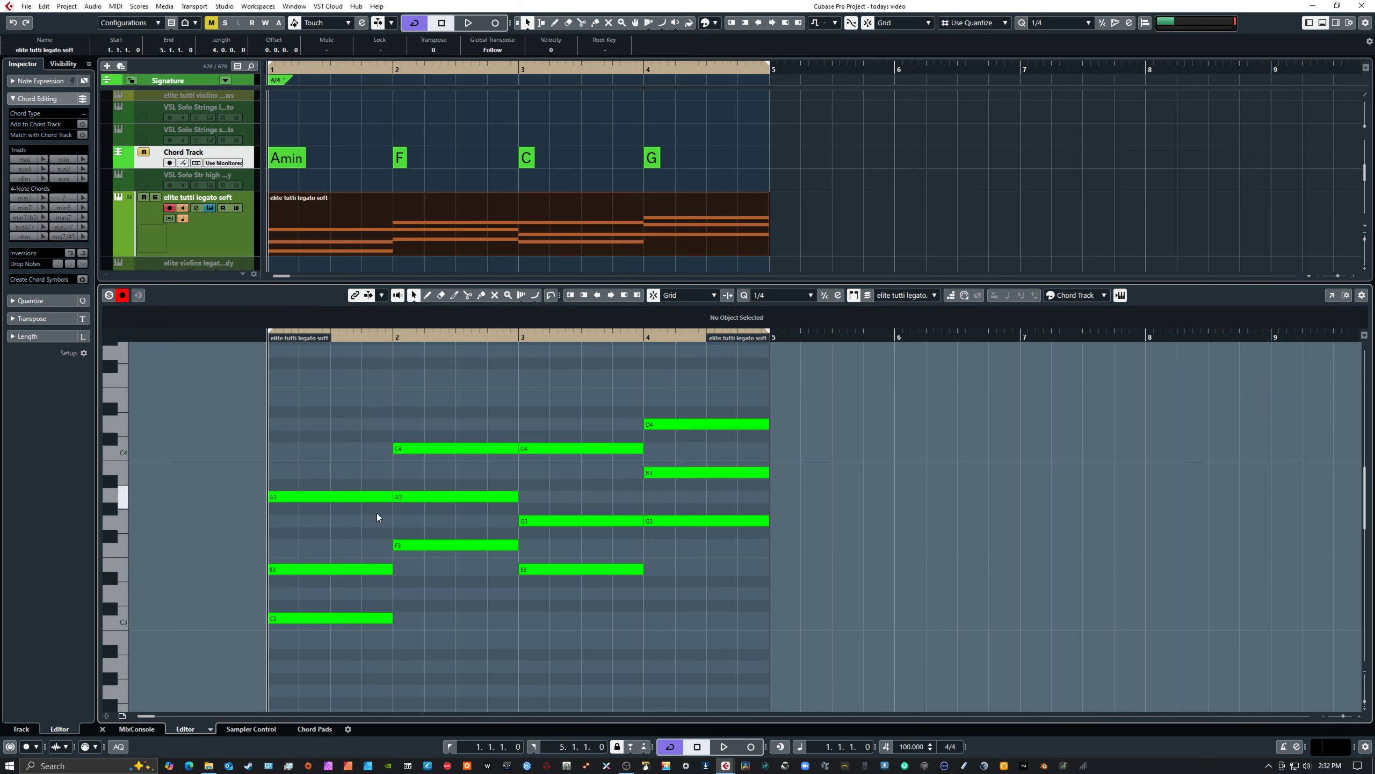
left_click(349, 497)
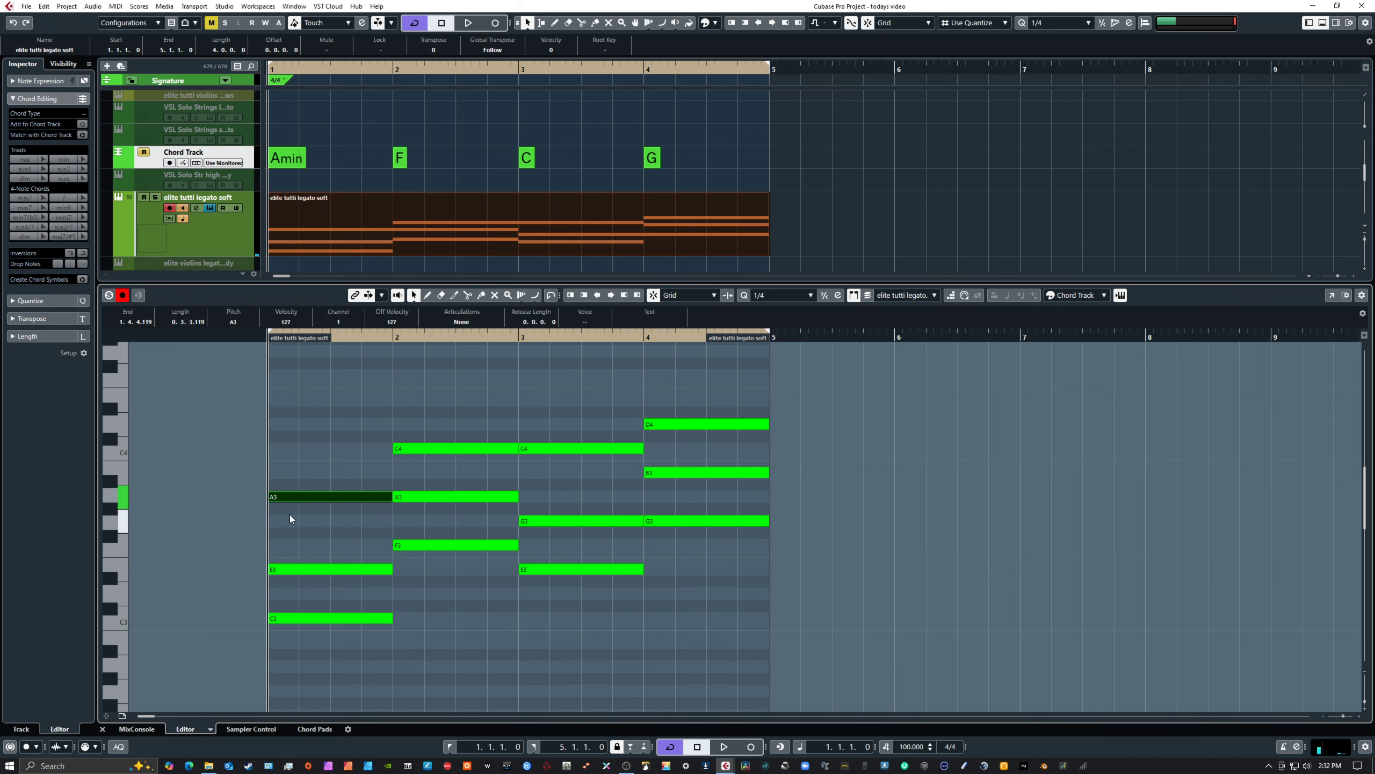
left_click_drag(239, 417, 806, 639)
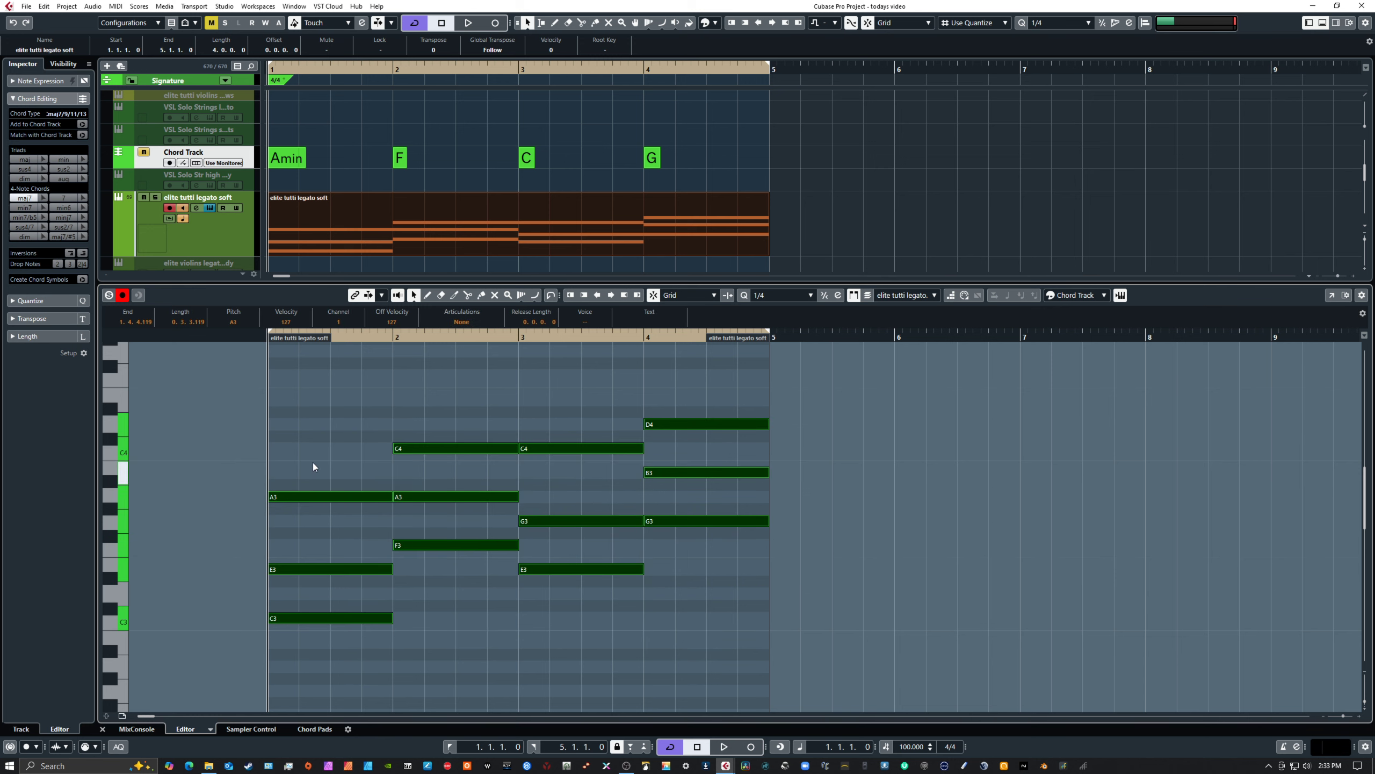
left_click_drag(313, 462, 346, 639)
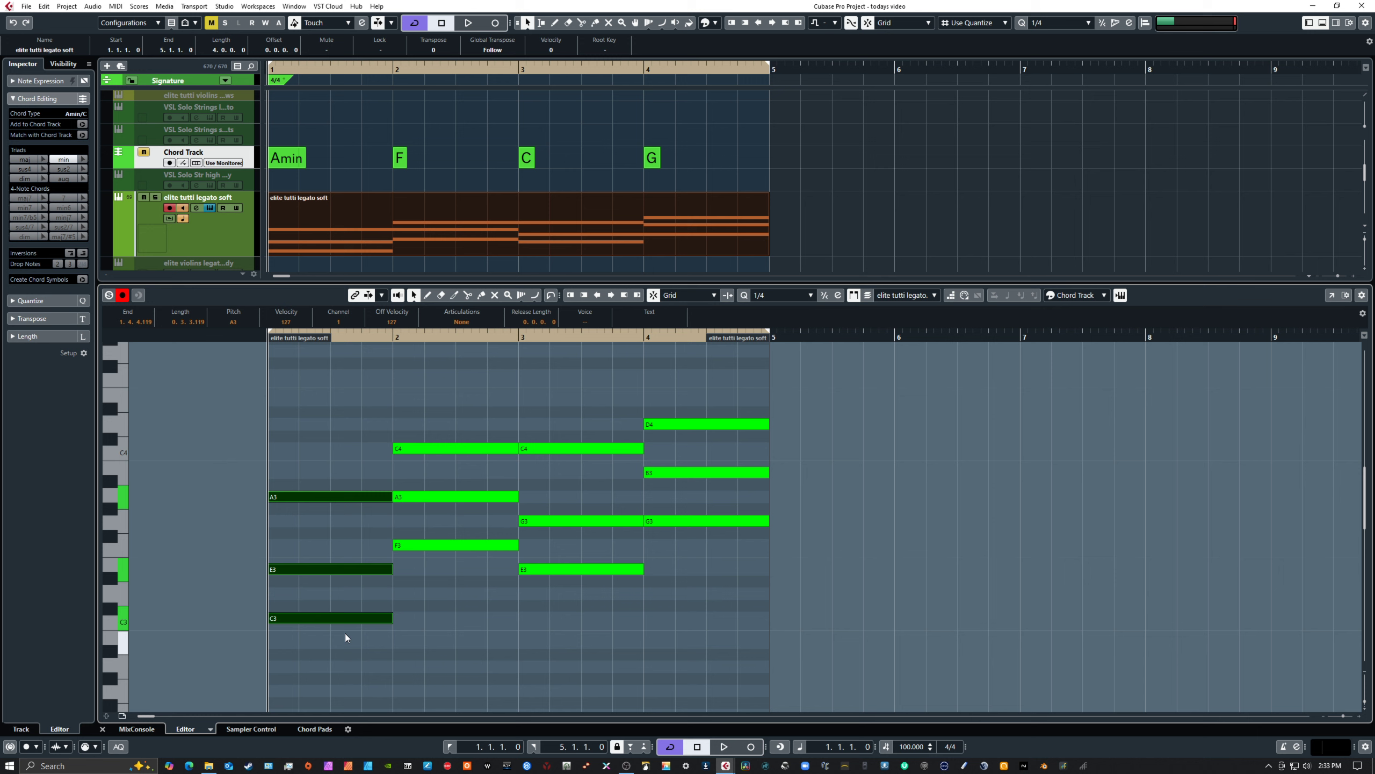
Raise the A3 note in bar 1 to B3 to compare it with the Chord Track, and clear the selection
left_click(333, 497)
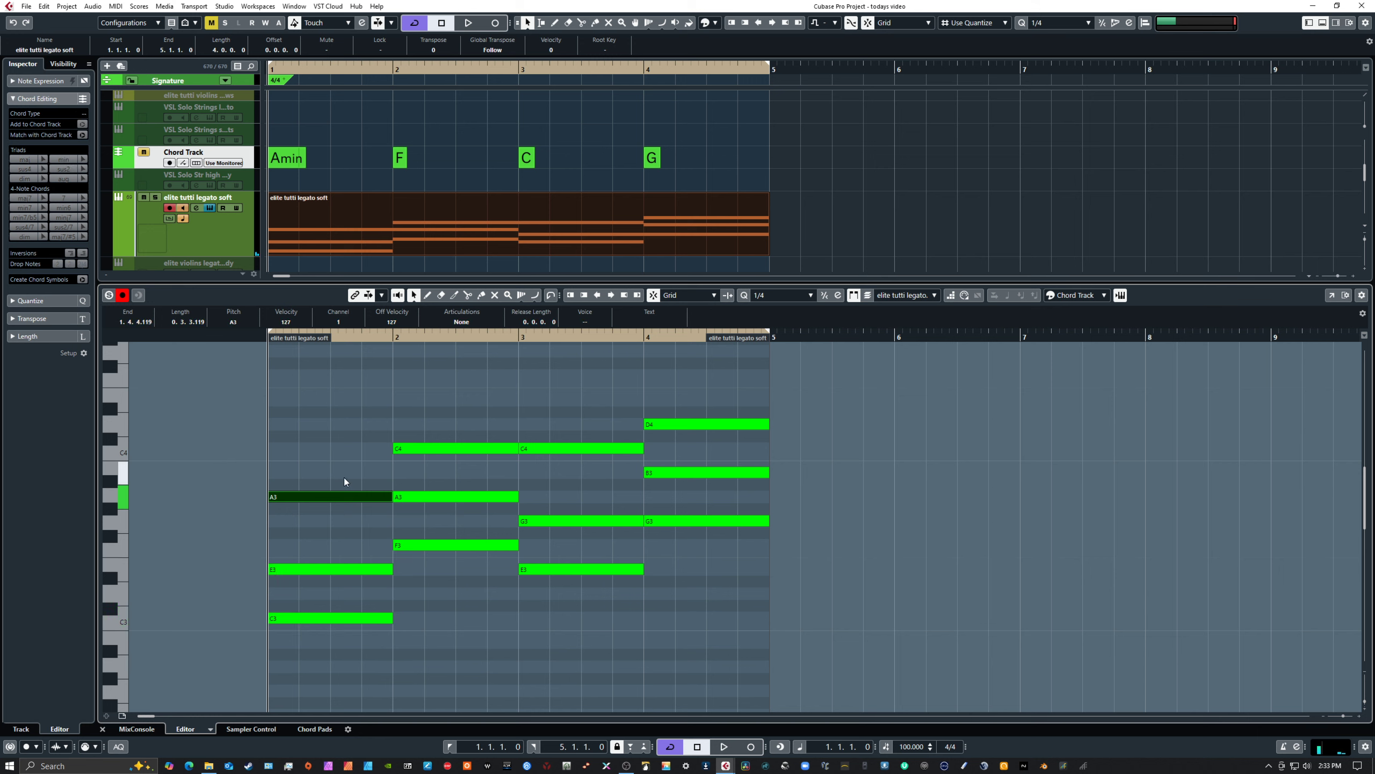
key("Up")
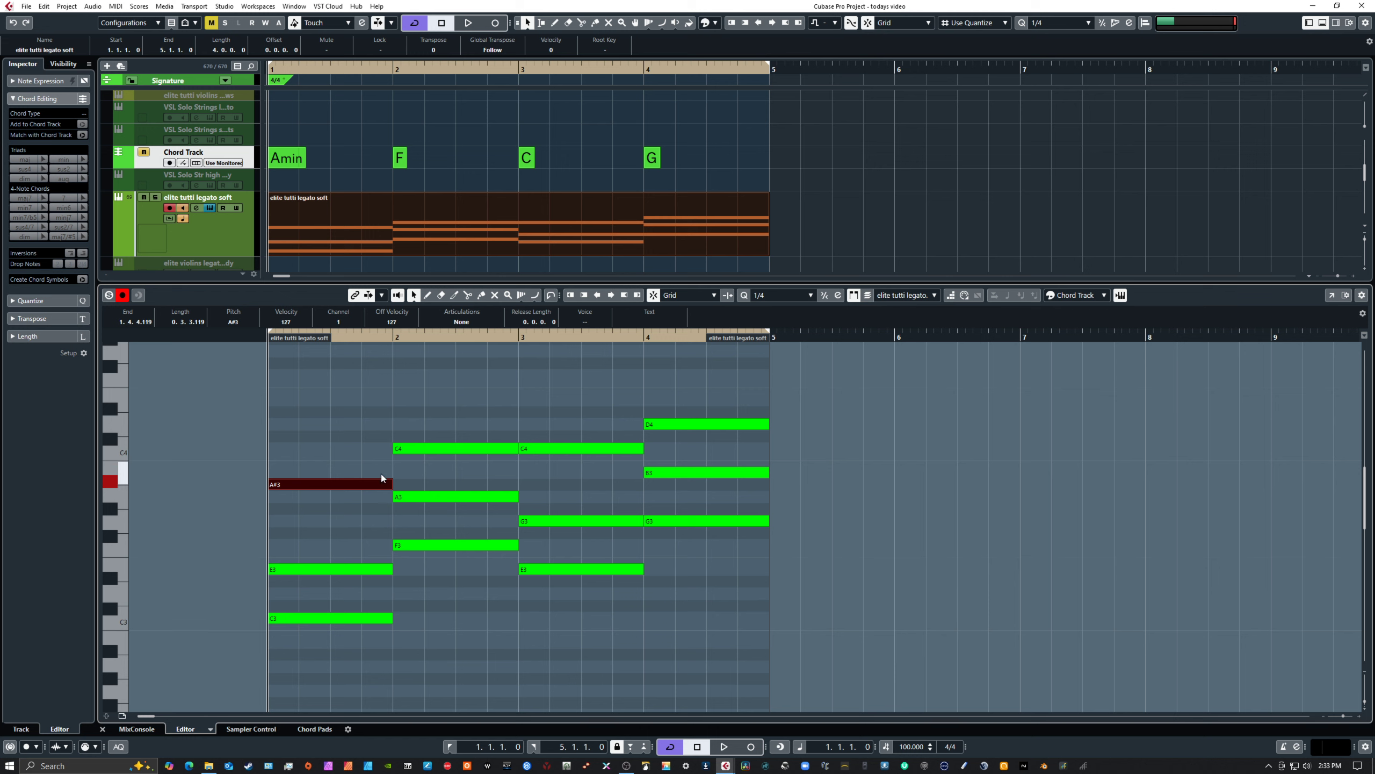
key("Up")
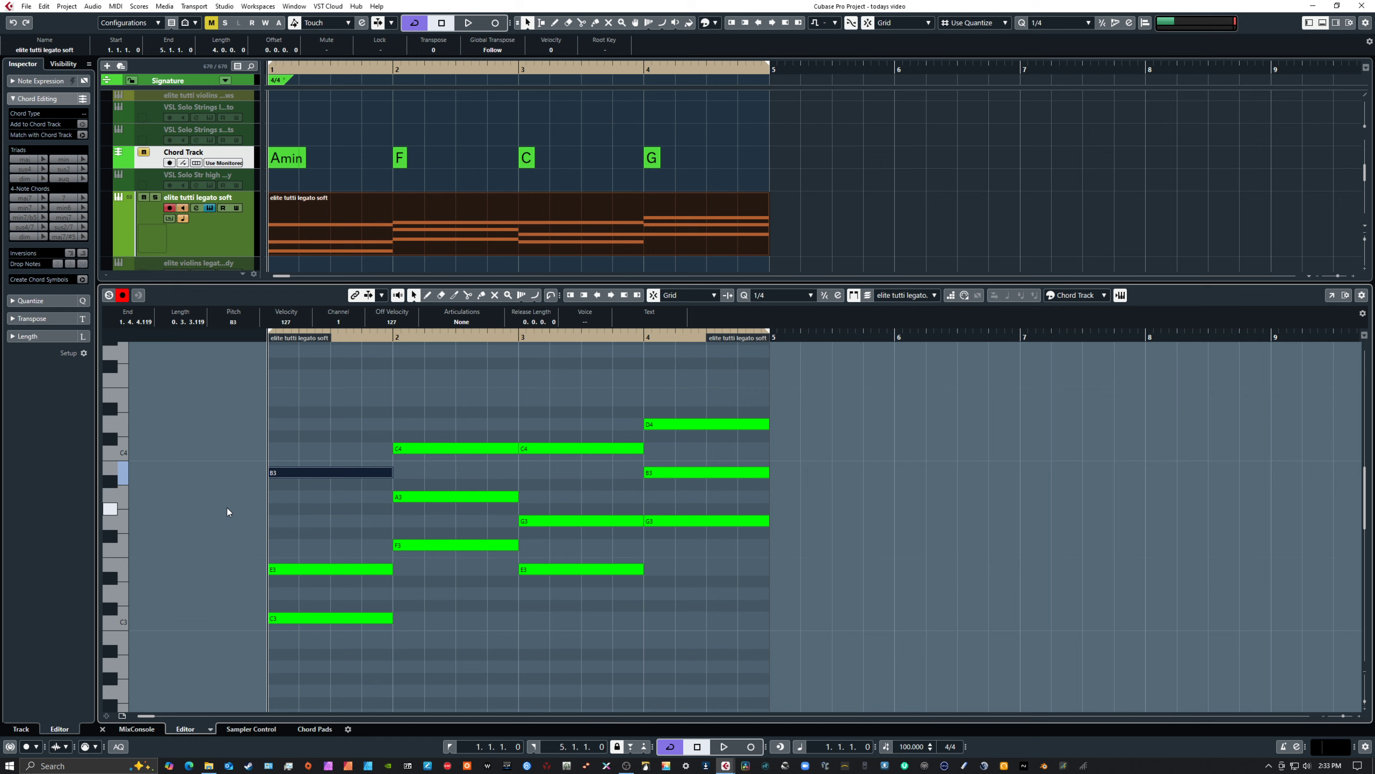
left_click(221, 485)
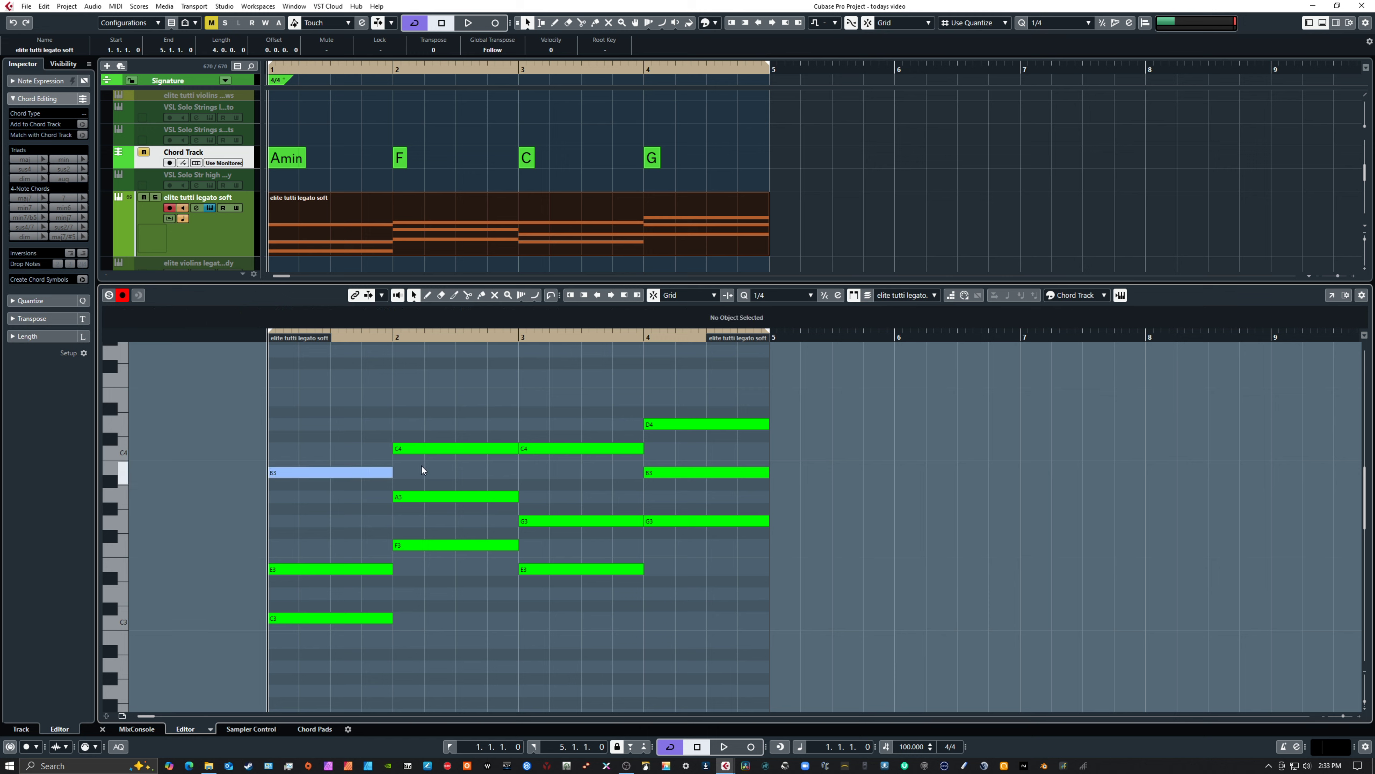
Try the A3 note in bar 2 a semitone higher at A#3 and a semitone lower at G#3
left_click(438, 496)
key("Up")
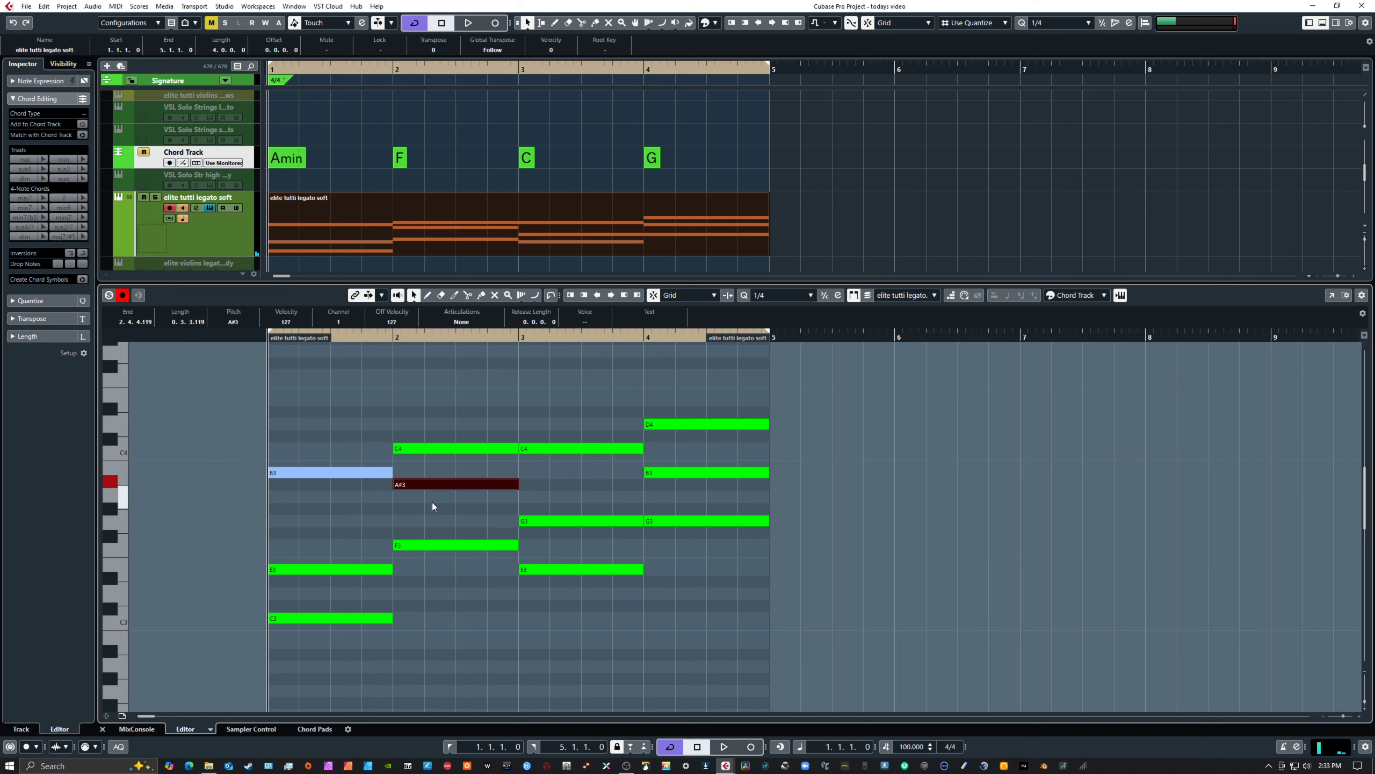
key("Up")
key("Down")
key("Down")
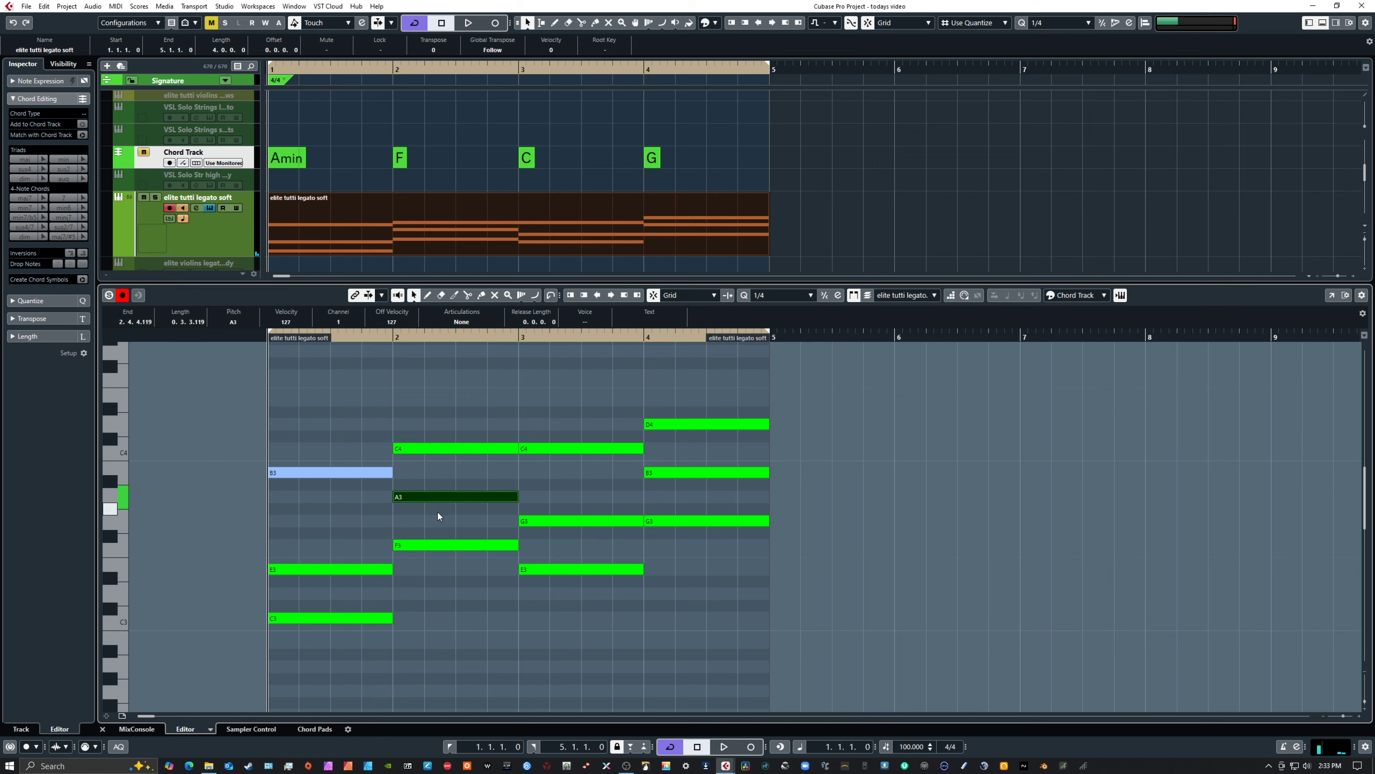
Try the same bar 2 note at lower pitches such as C#3, and raise it to C4
key("Down")
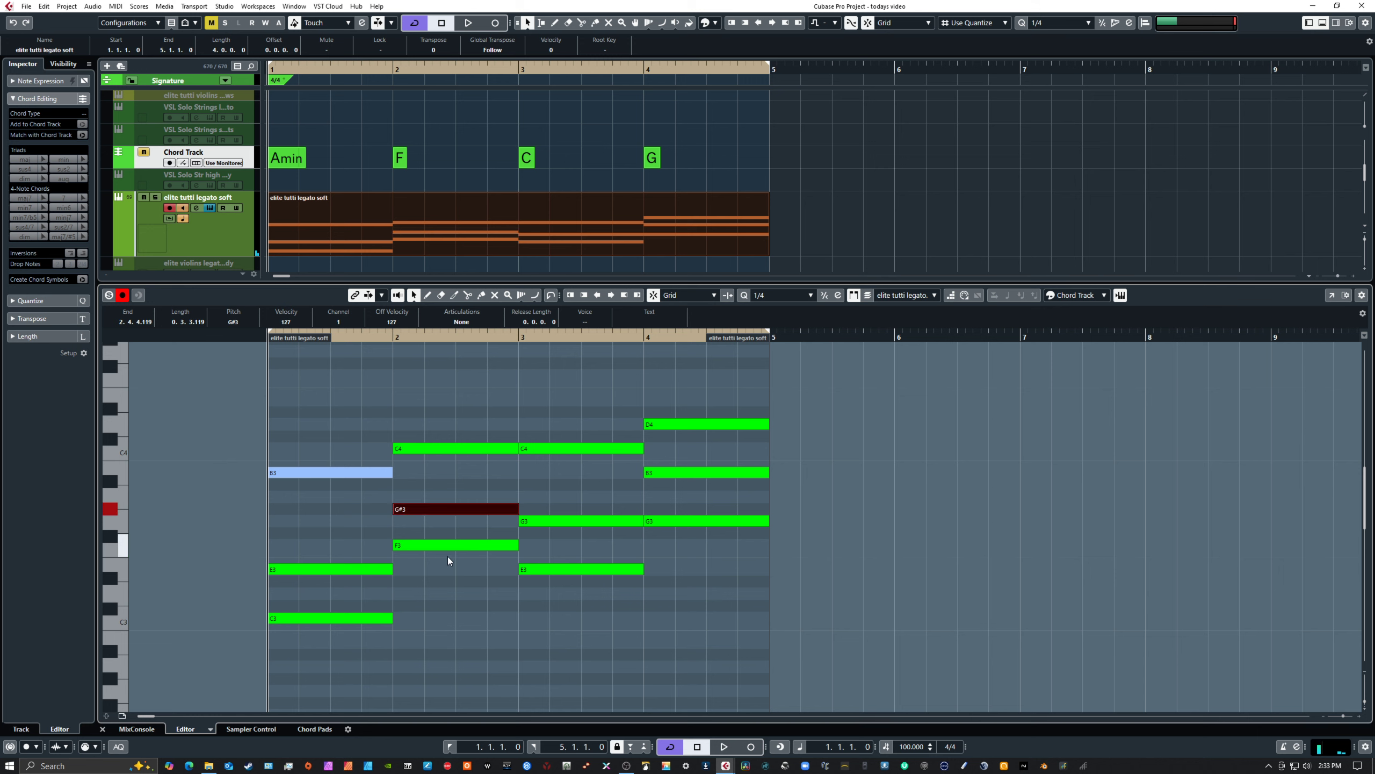
key("Down")
key("Down")
key("Down")
key("Down")
key("Down")
key("Down")
key("Down")
key("Down")
key("Down")
key("Up")
key("Up")
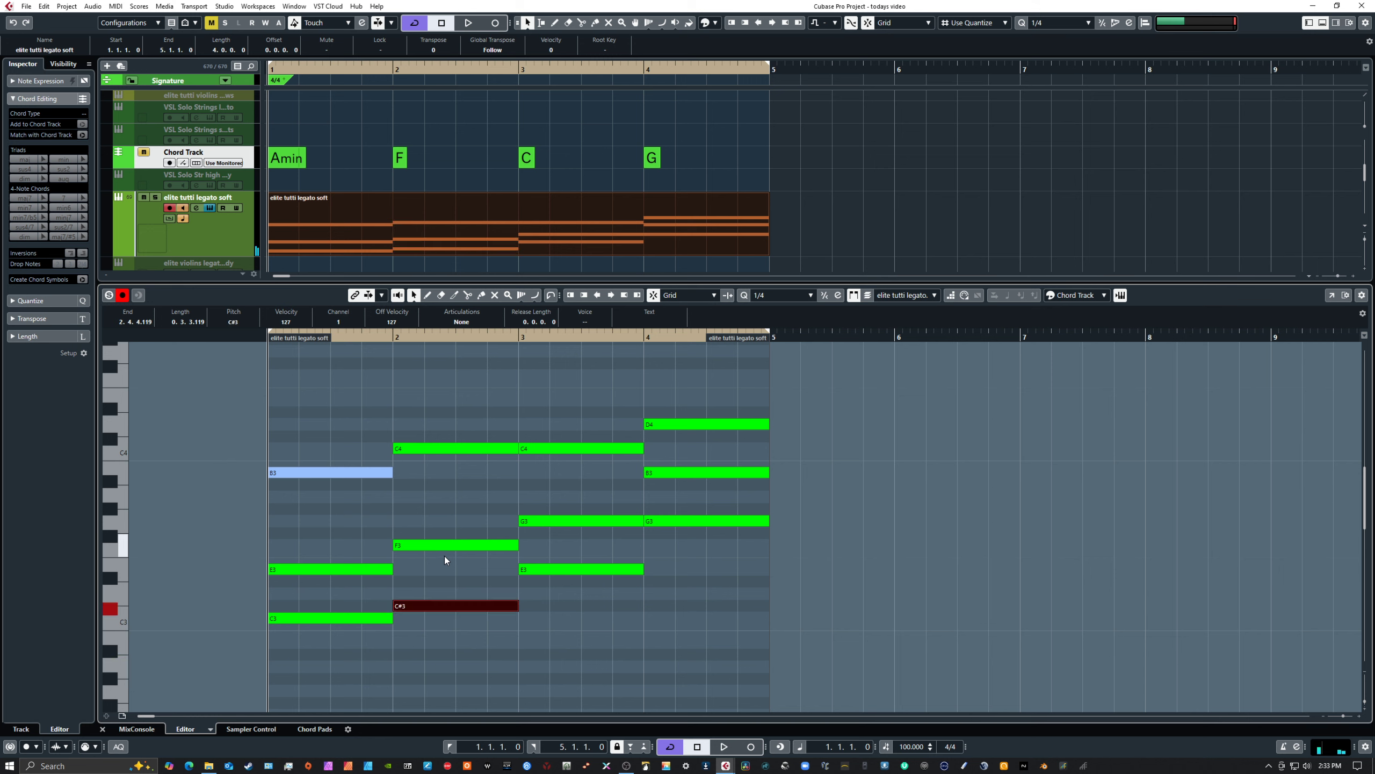
key("Down")
key("Up")
key("Up")
key("Up")
key("Up")
key("Up")
key("Up")
key("Up")
key("Up")
key("Up")
key("Up")
key("Up")
key("Up")
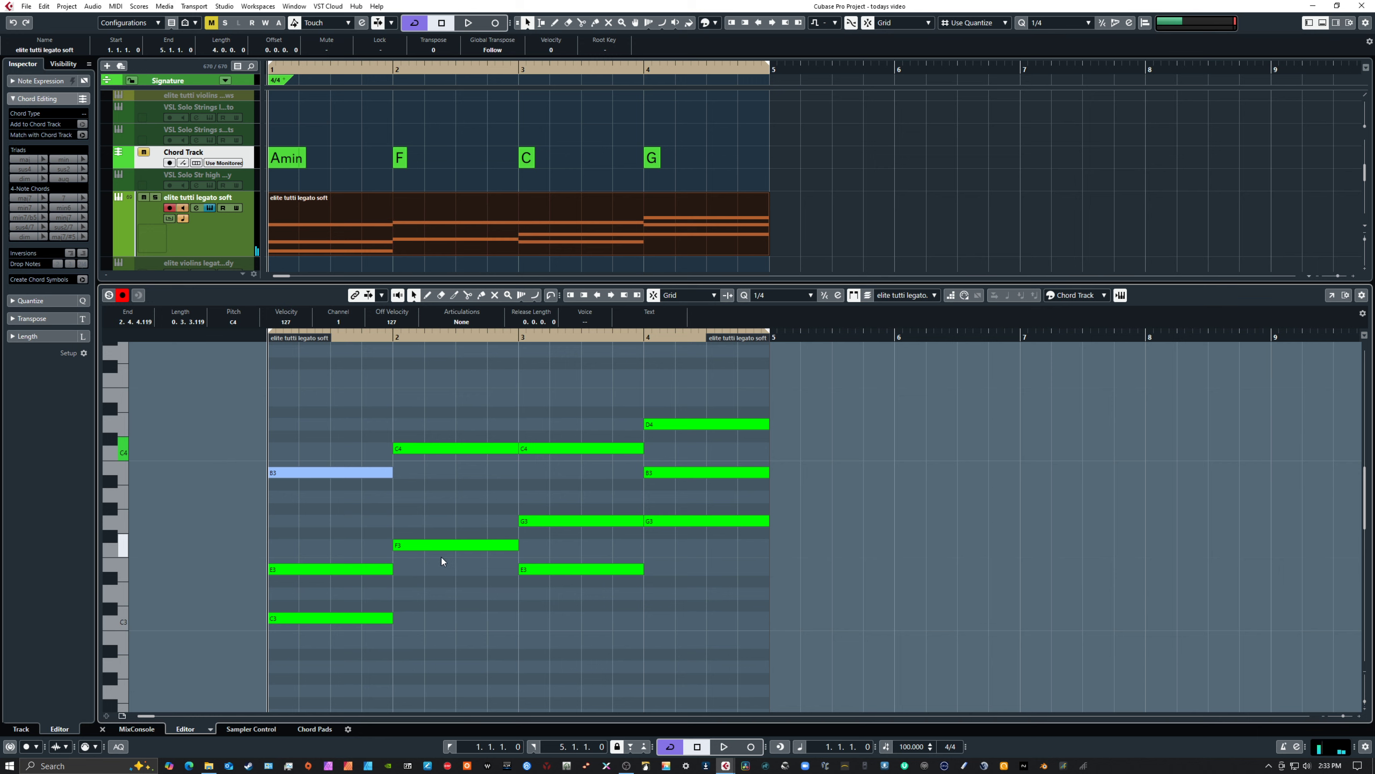
Try the upper notes of bar 2 at B3, A#3 and C4, and undo the last note moves
key("Down")
key("Down")
key("Right")
key("Down")
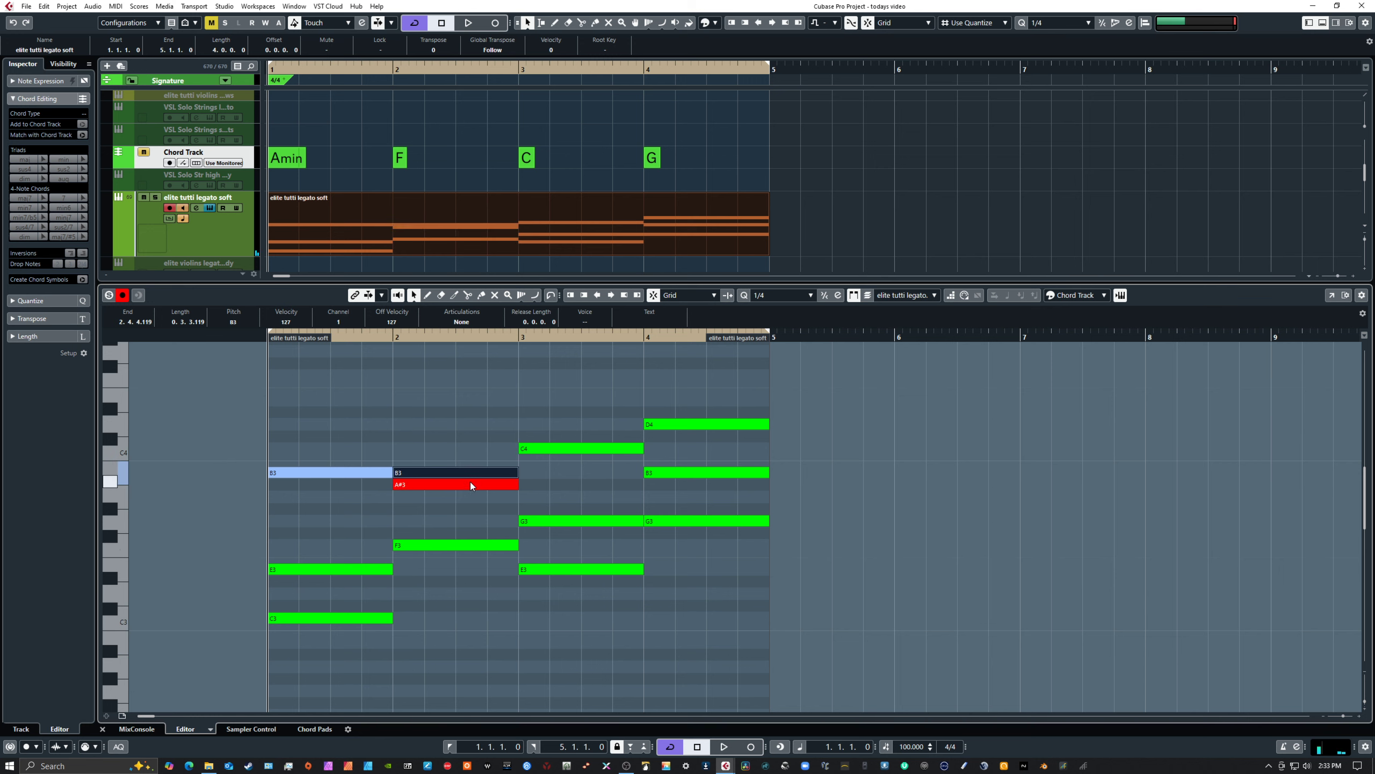
key("Up")
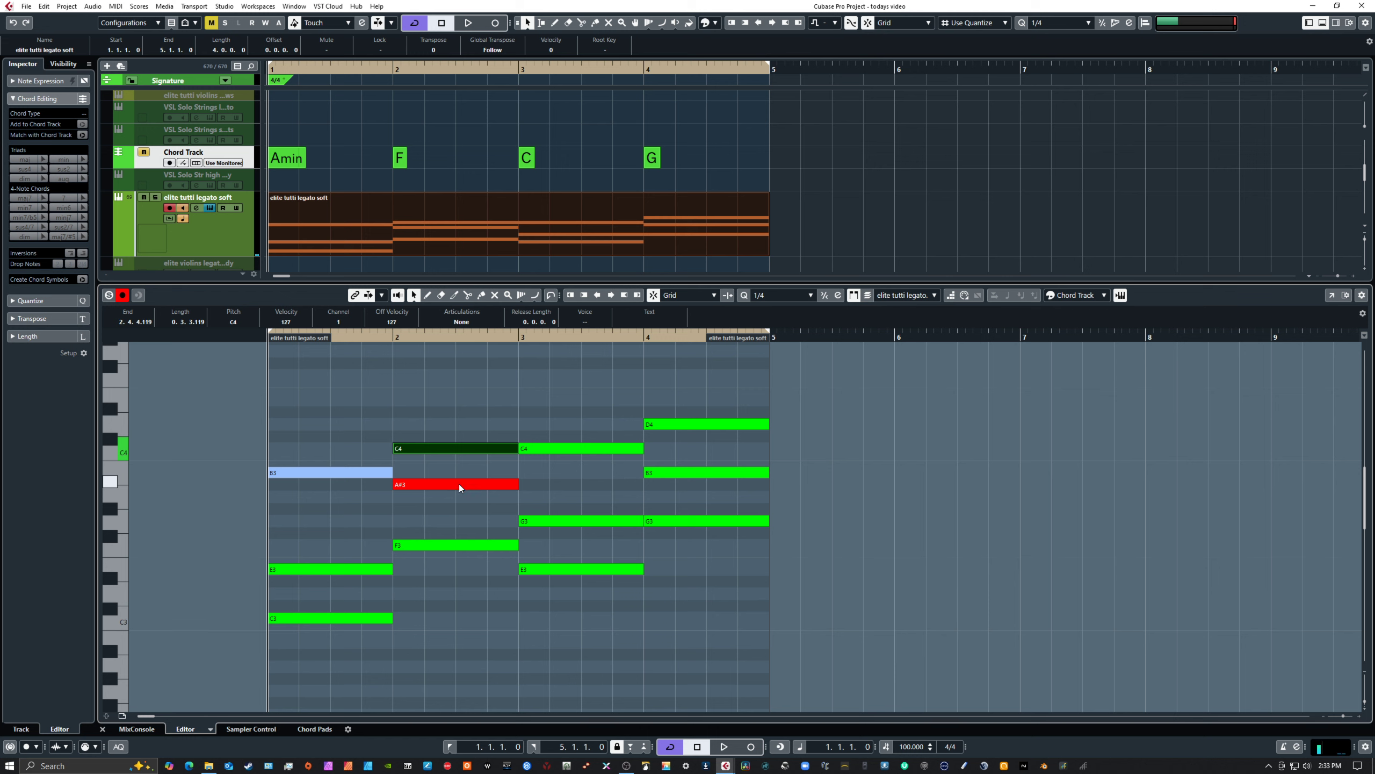
key("ctrl+z")
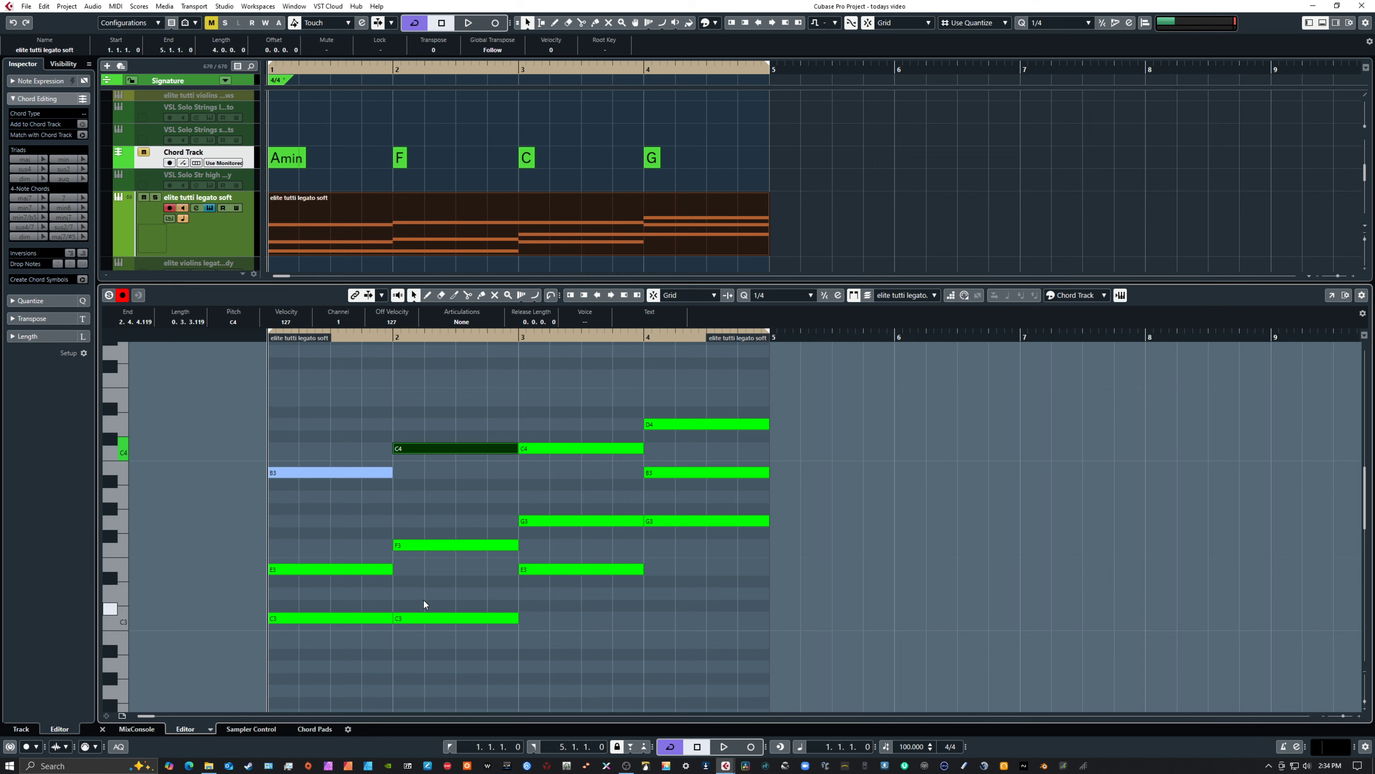
Move the C3 note in bar 2 up to A3 and select the bar's three notes to check the chord
left_click_drag(419, 598, 449, 650)
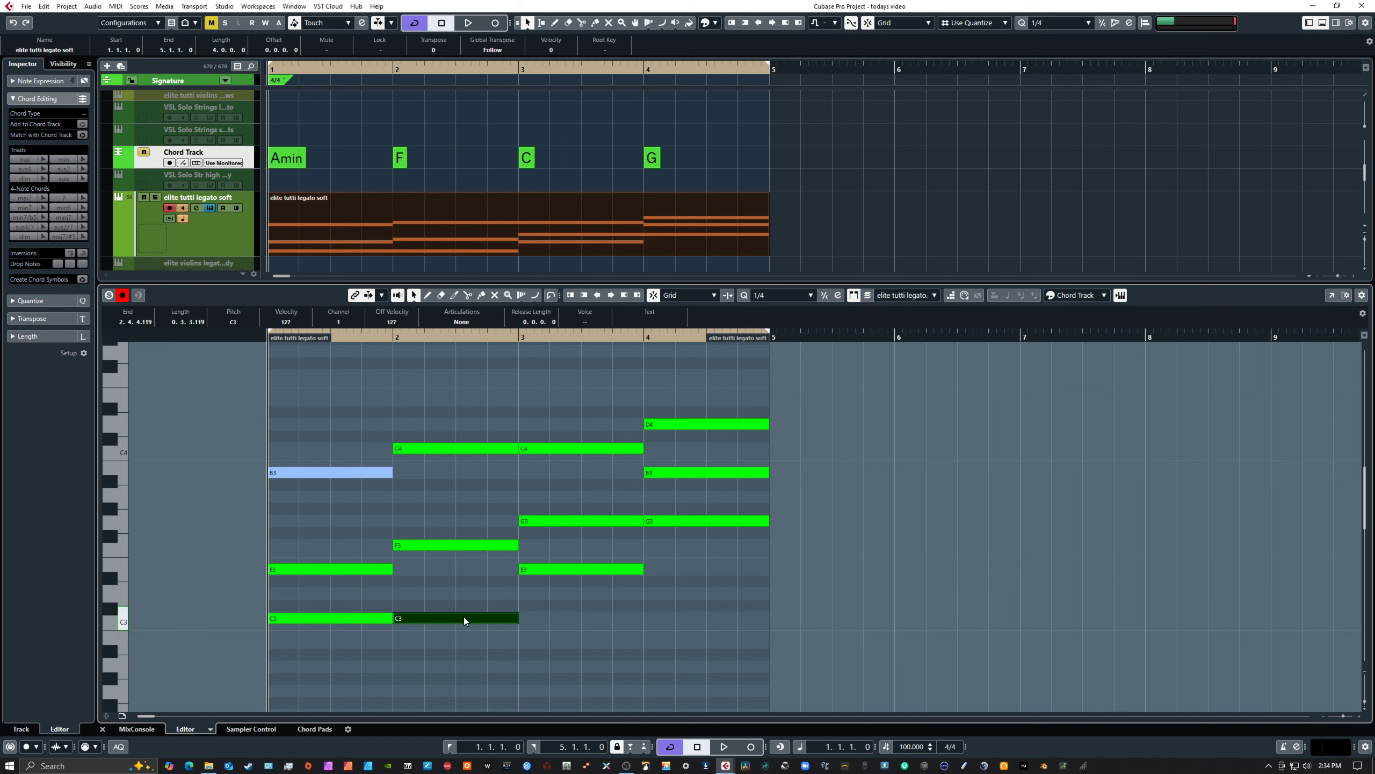
left_click_drag(455, 619, 453, 501)
left_click(449, 584)
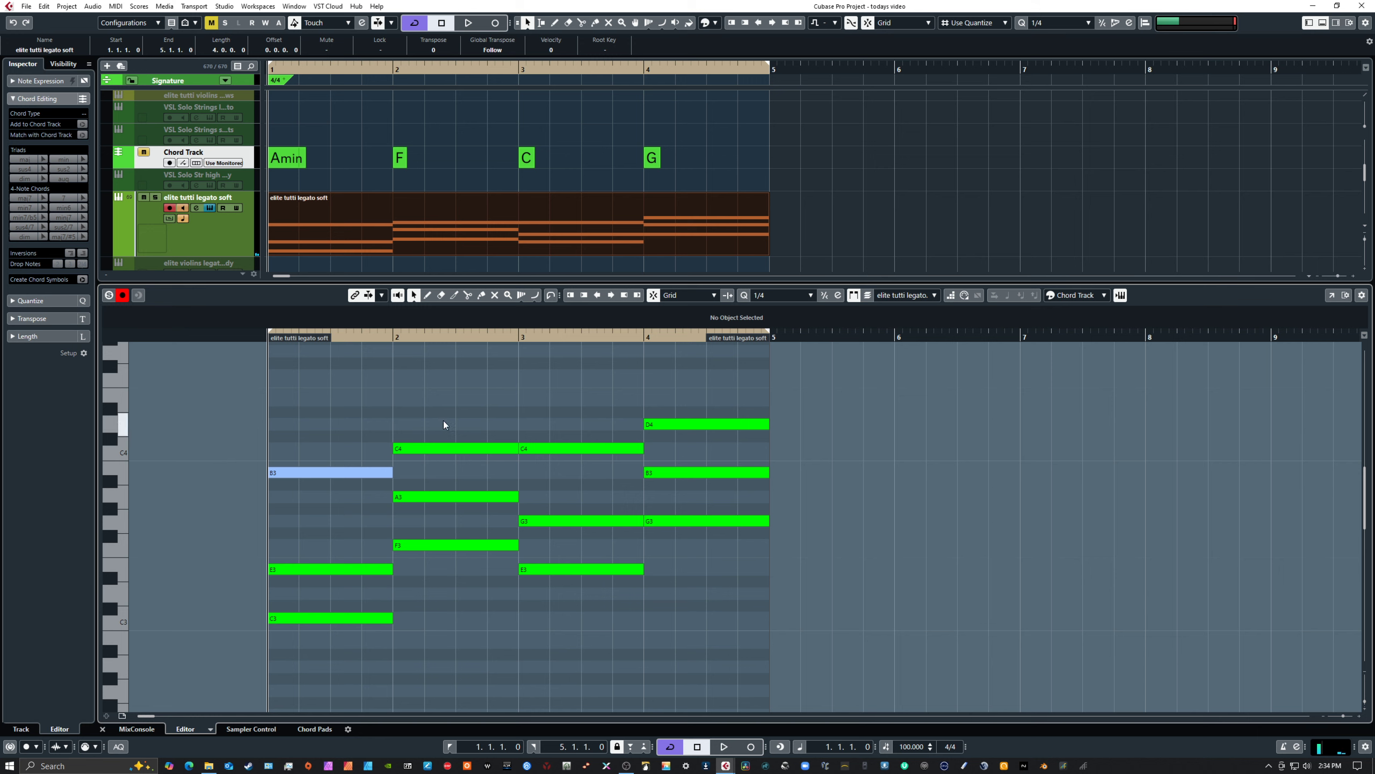
left_click_drag(442, 421, 454, 591)
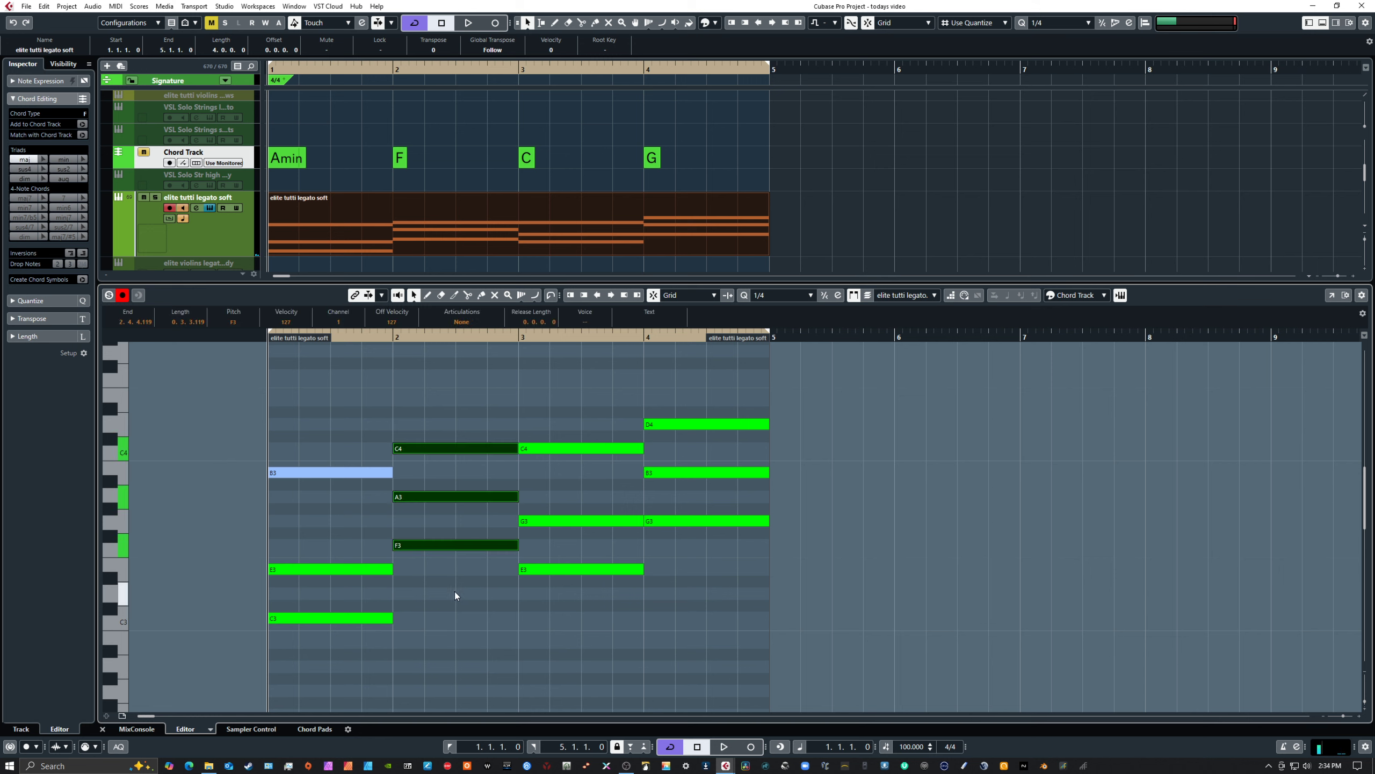
Lower the B3 note in bar 1 to A3
left_click_drag(316, 436, 344, 505)
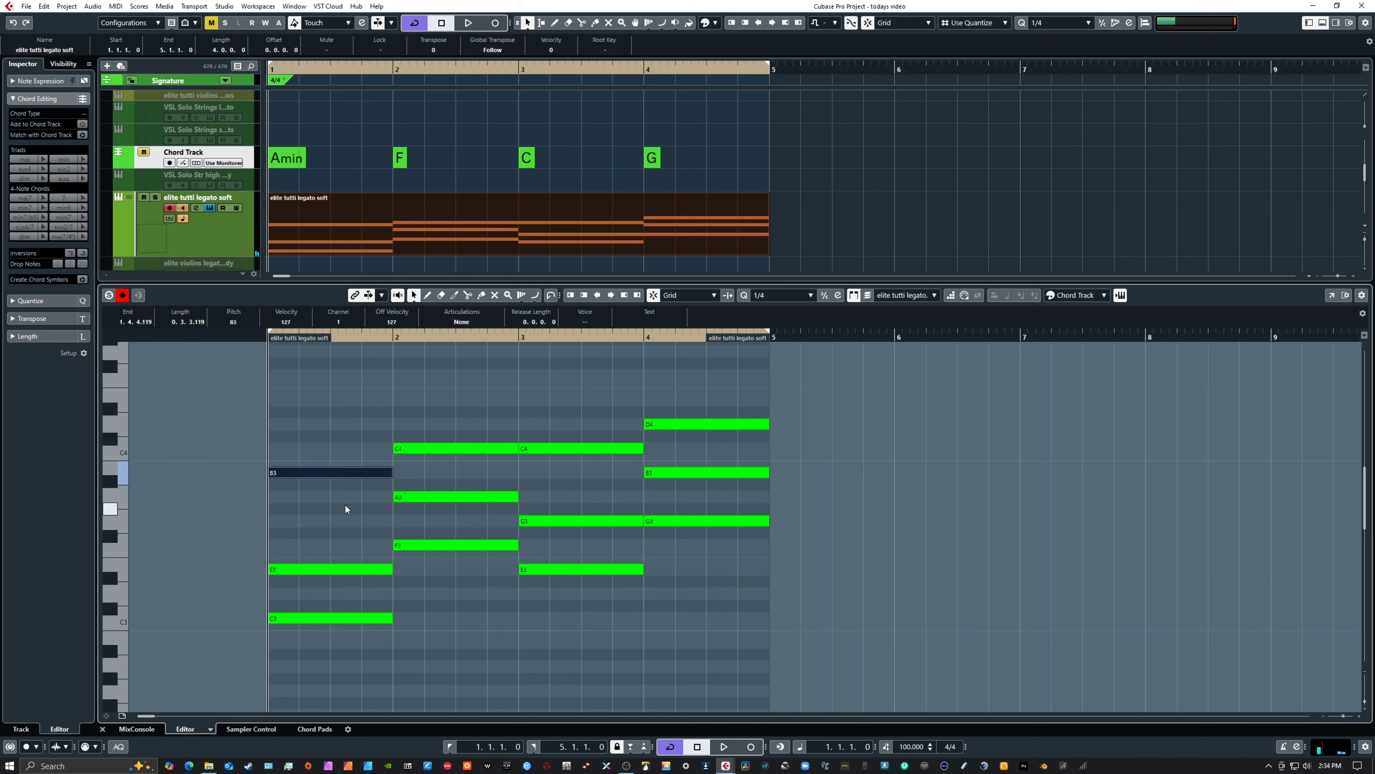
key("Down")
key("Down")
key("Down")
key("Up")
Select the chords of bars 1, 2 and 4 and the G3 notes shared by bars 3 and 4 to check the voicing
left_click_drag(333, 449, 339, 669)
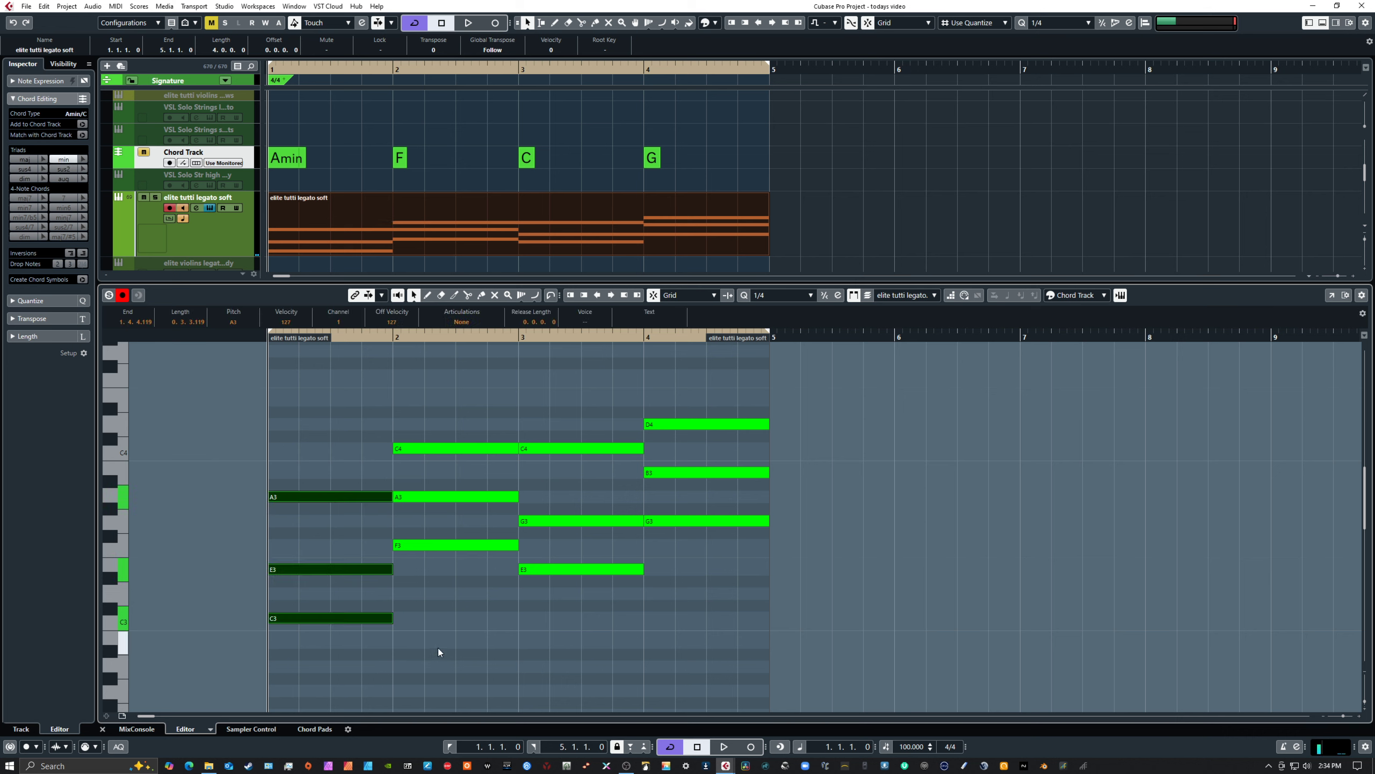
left_click(428, 615)
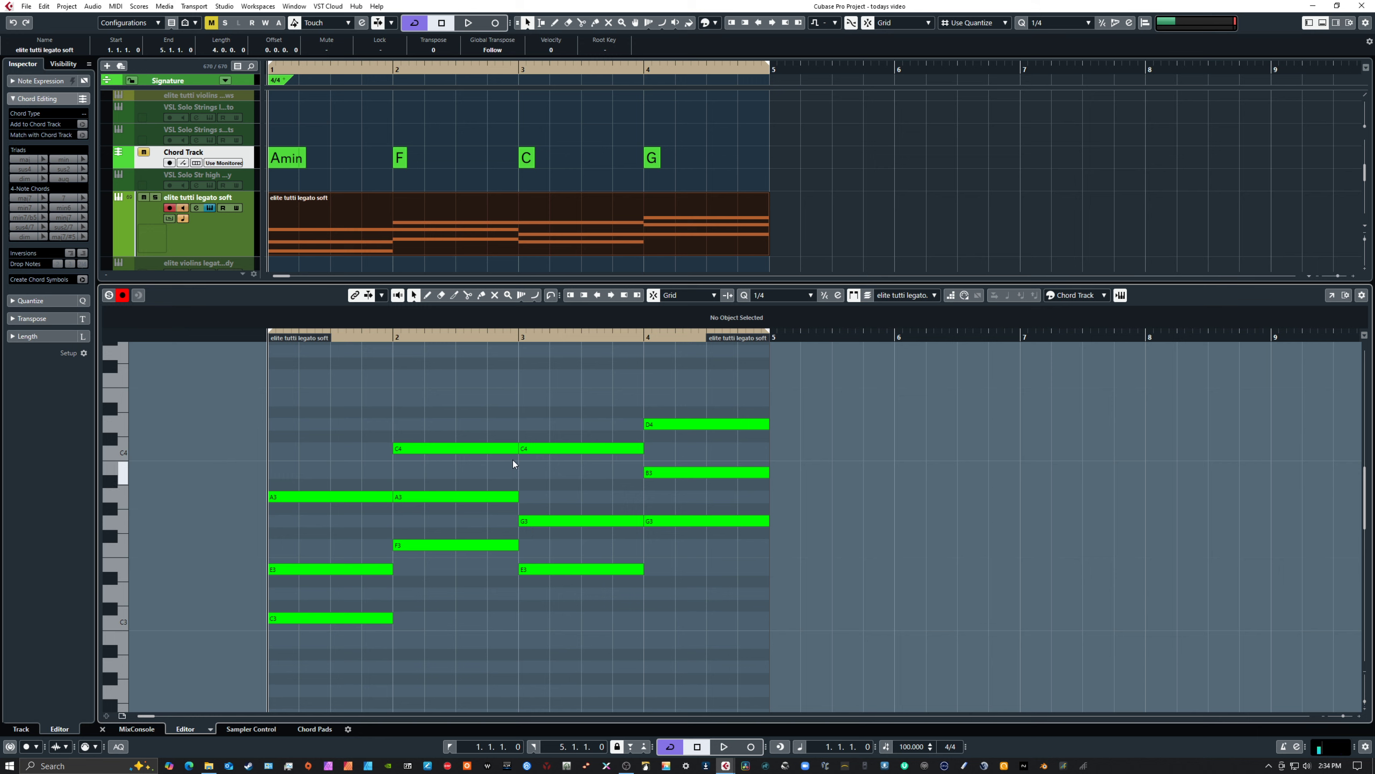
left_click_drag(626, 501, 662, 535)
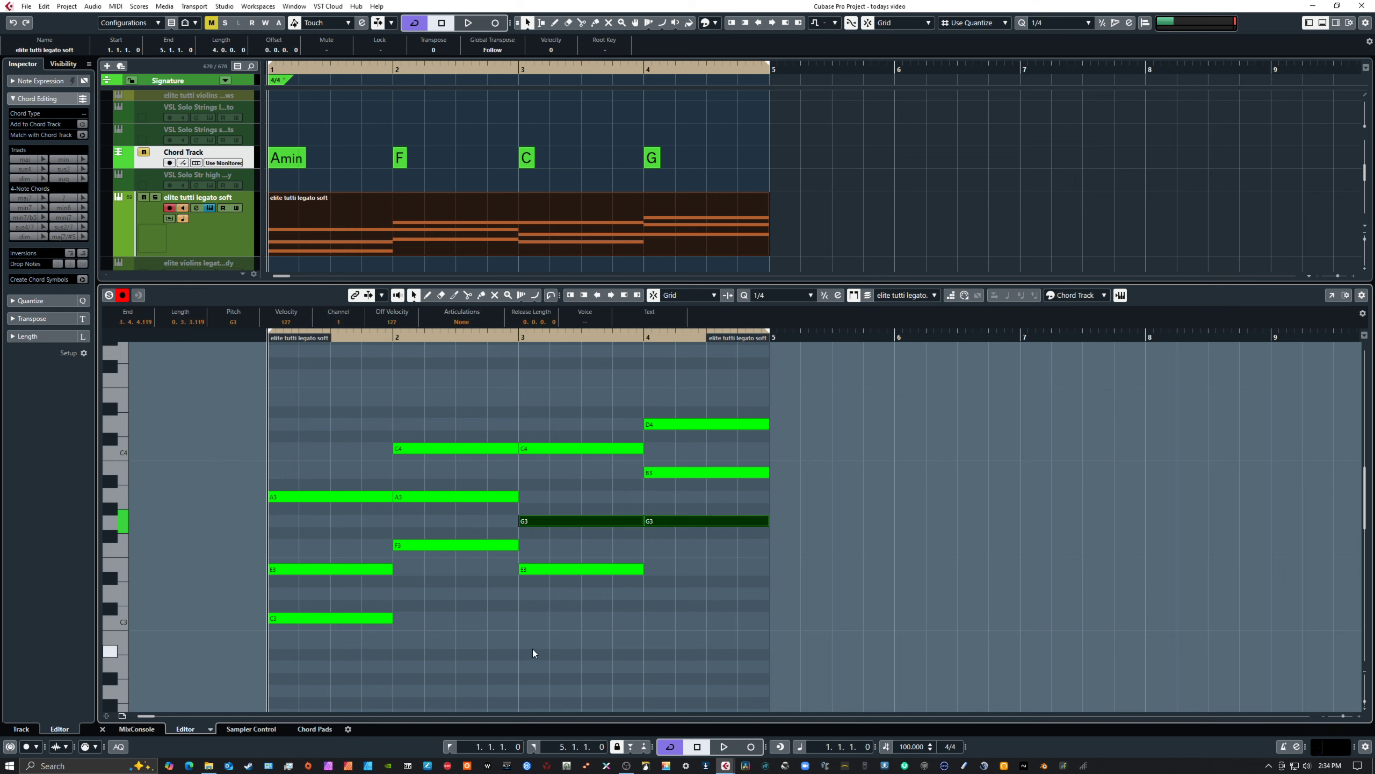
left_click_drag(475, 435, 492, 599)
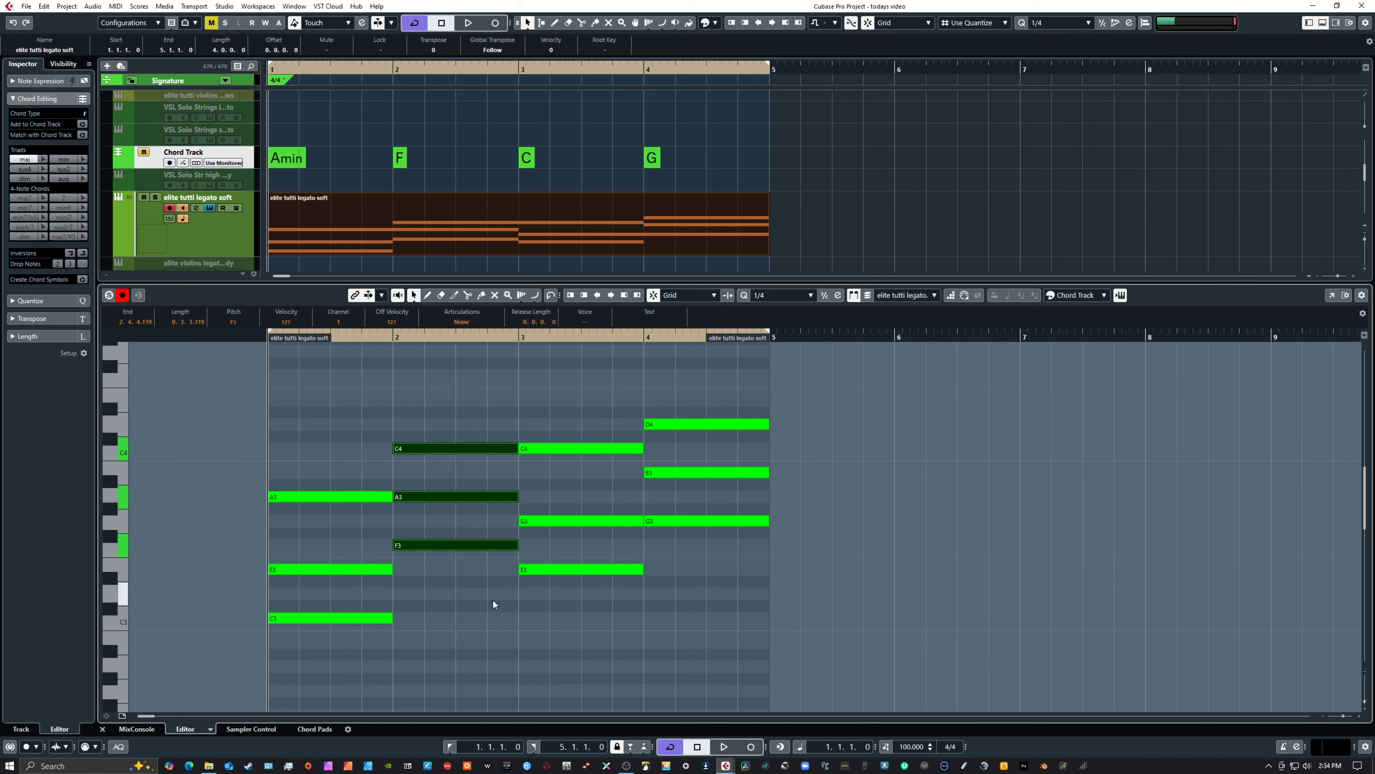
left_click_drag(293, 472, 332, 646)
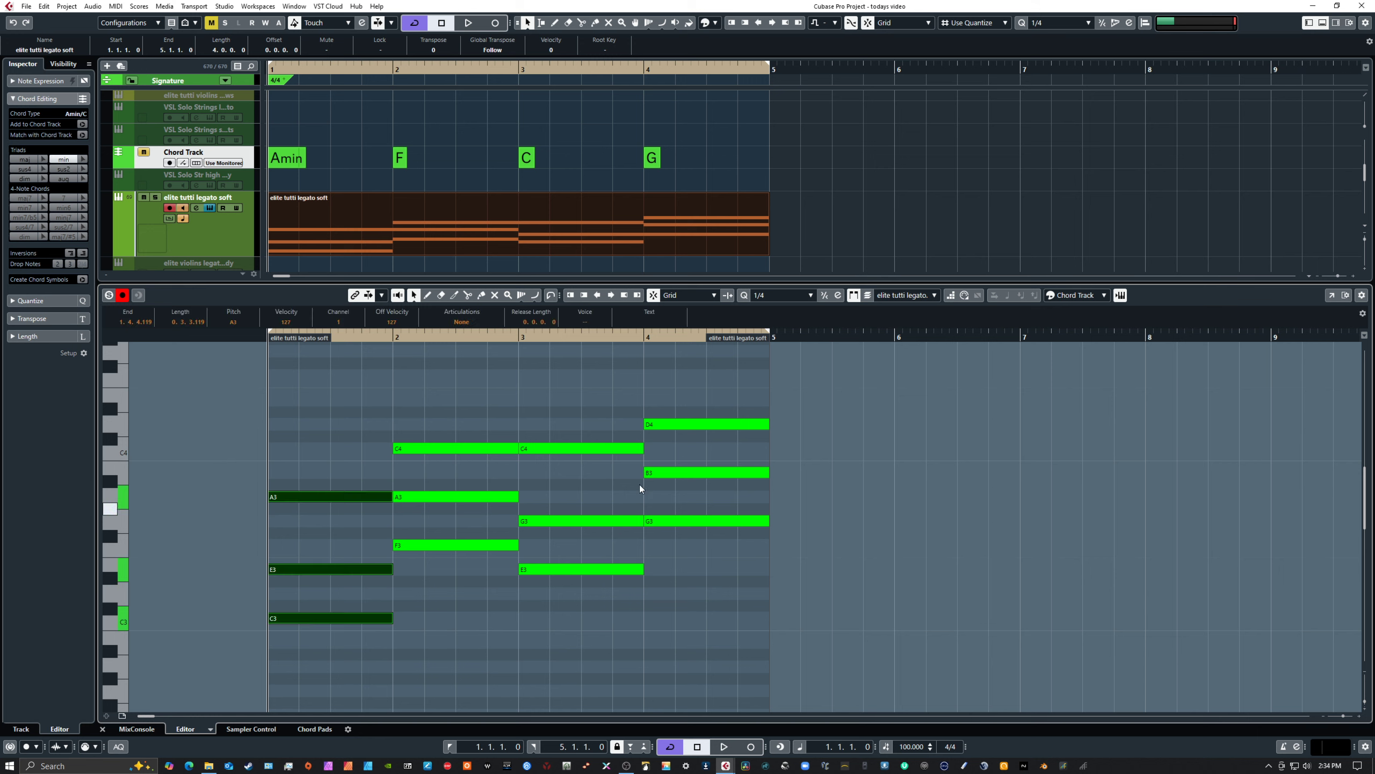
left_click_drag(668, 410, 722, 599)
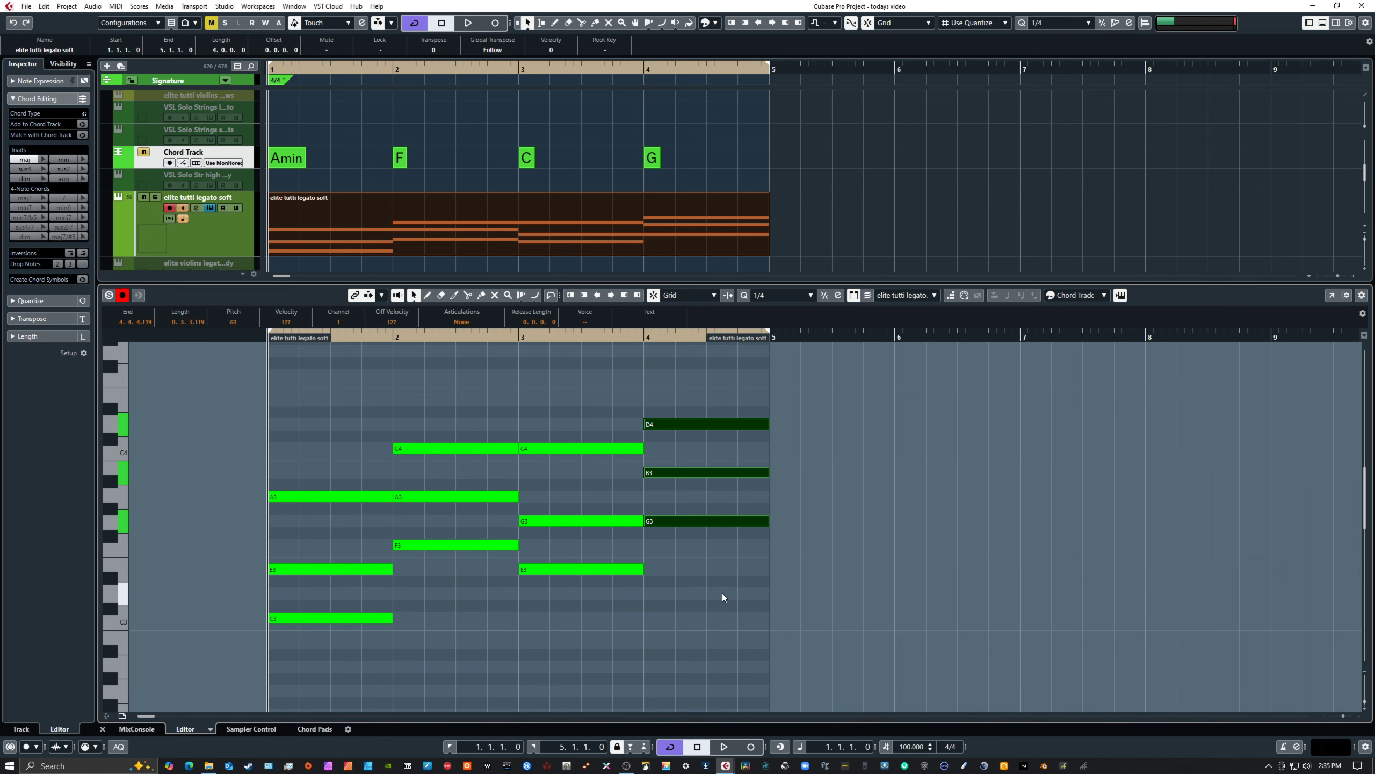
Draw one-bar notes at C2, D2 and F2 below the bar 1 chord, and switch back to the object selection tool
scroll(448, 603, "down", 6)
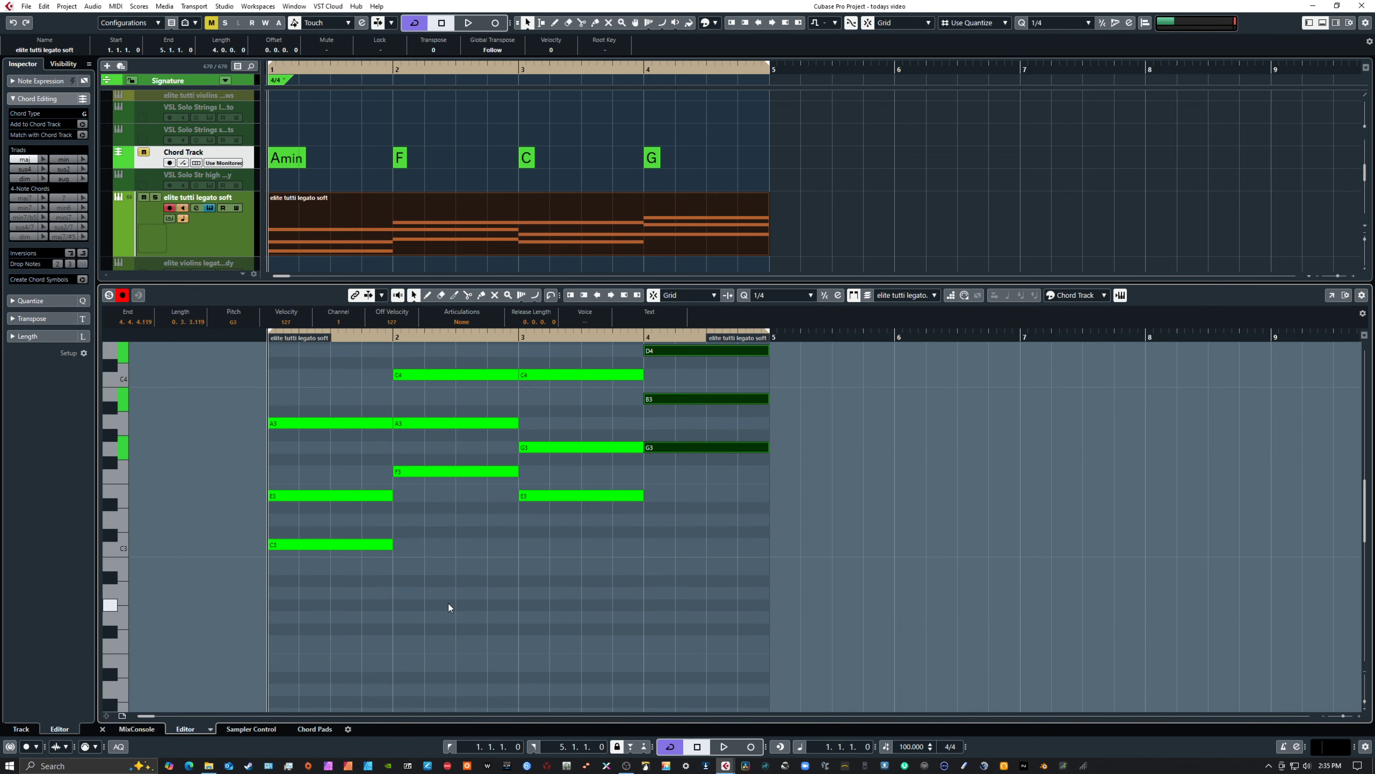
right_click(292, 618)
left_click(324, 613)
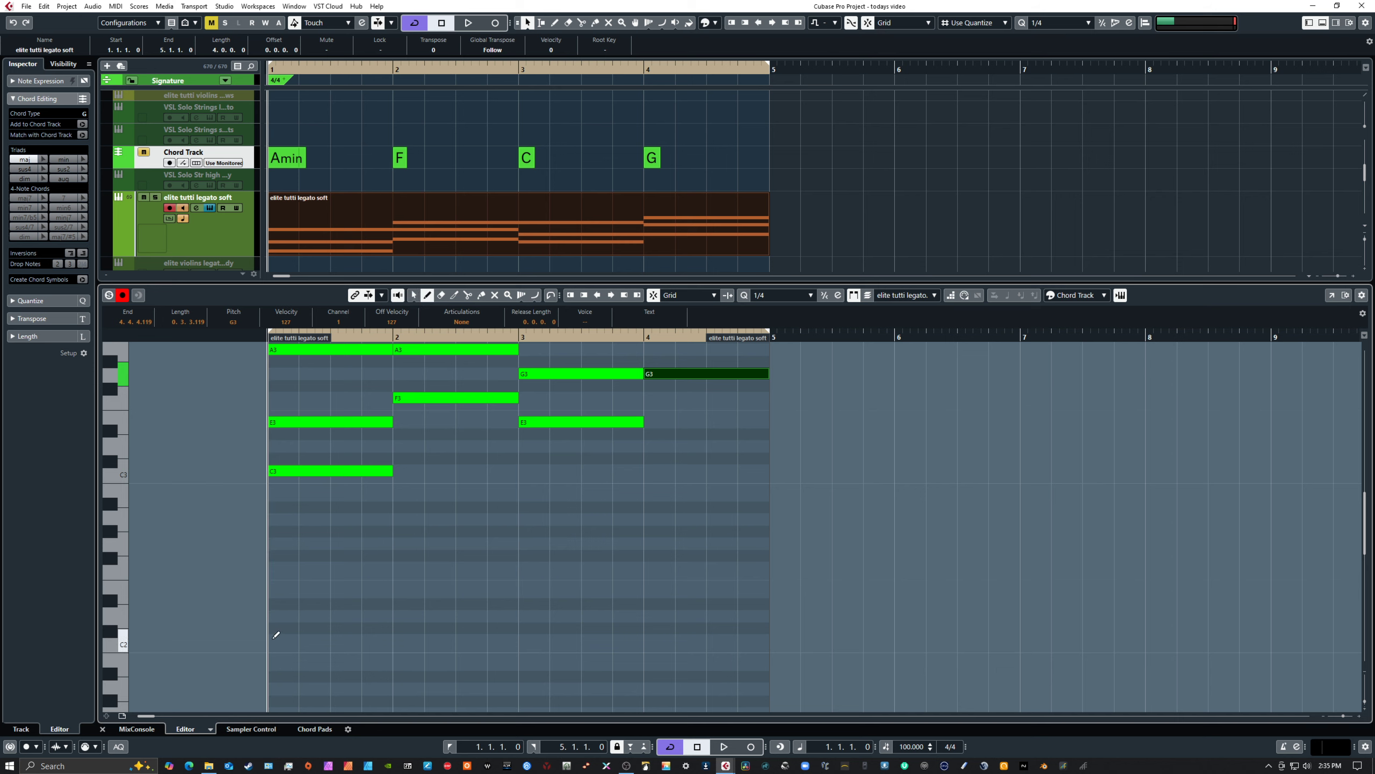
left_click_drag(276, 638, 394, 640)
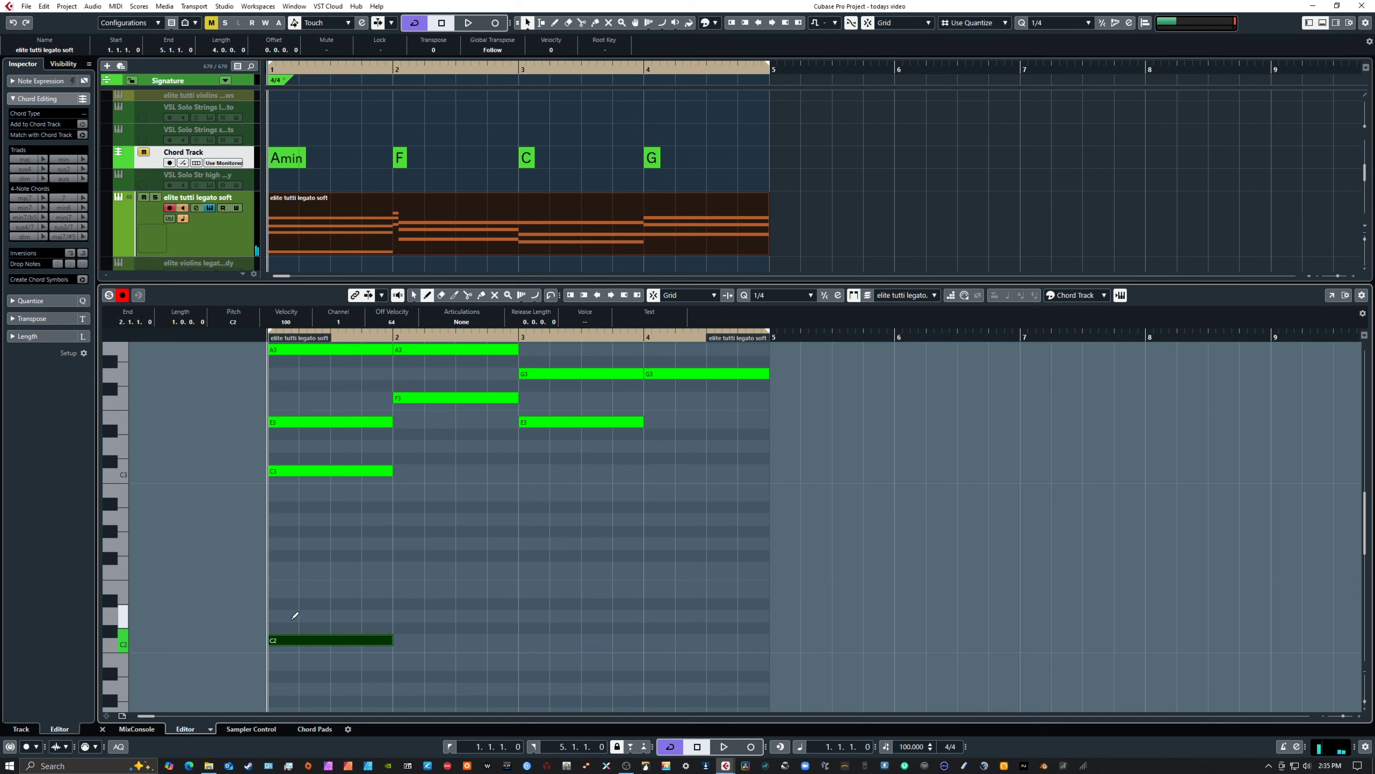
left_click_drag(276, 615, 394, 616)
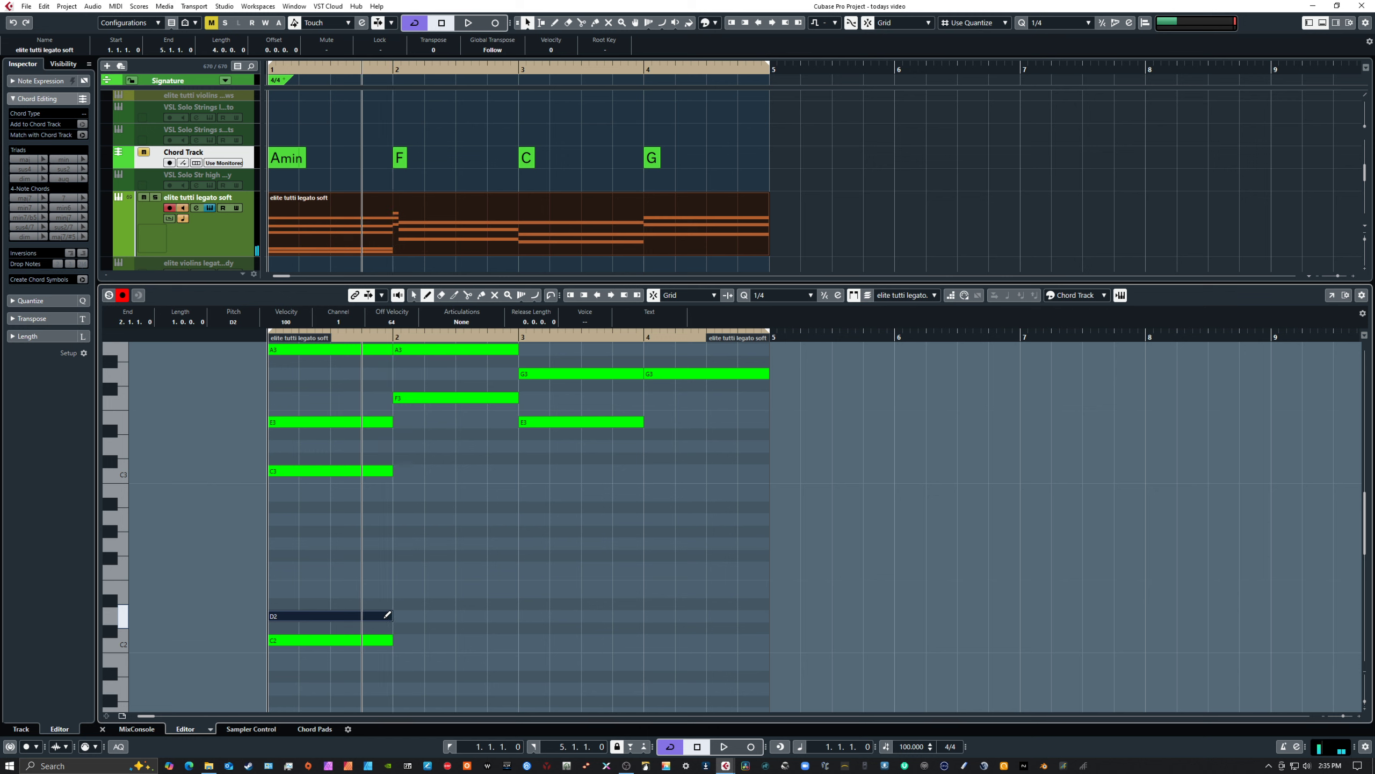
left_click_drag(276, 569, 398, 575)
key("1")
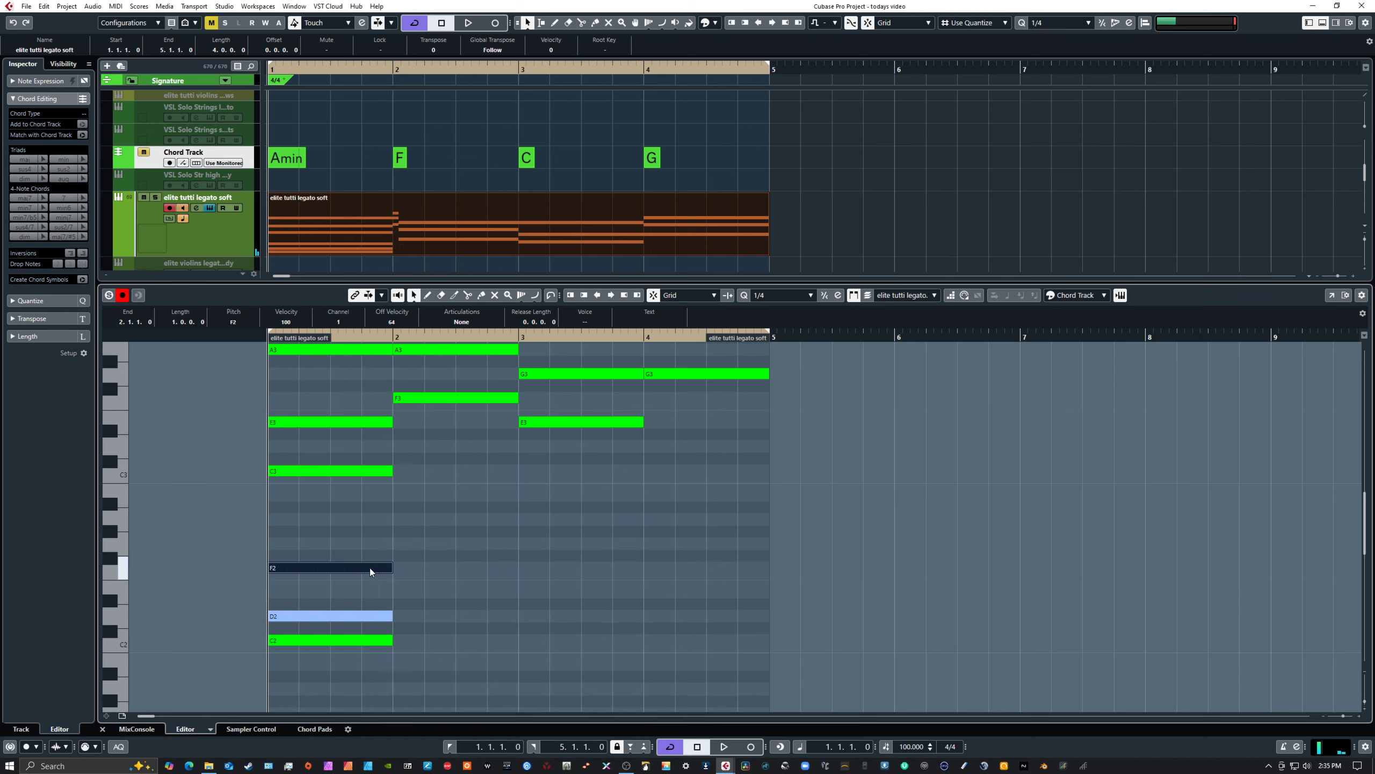
Raise the low F2 note in bar 1 to G2, and lower it to E2
key("Up")
key("Up")
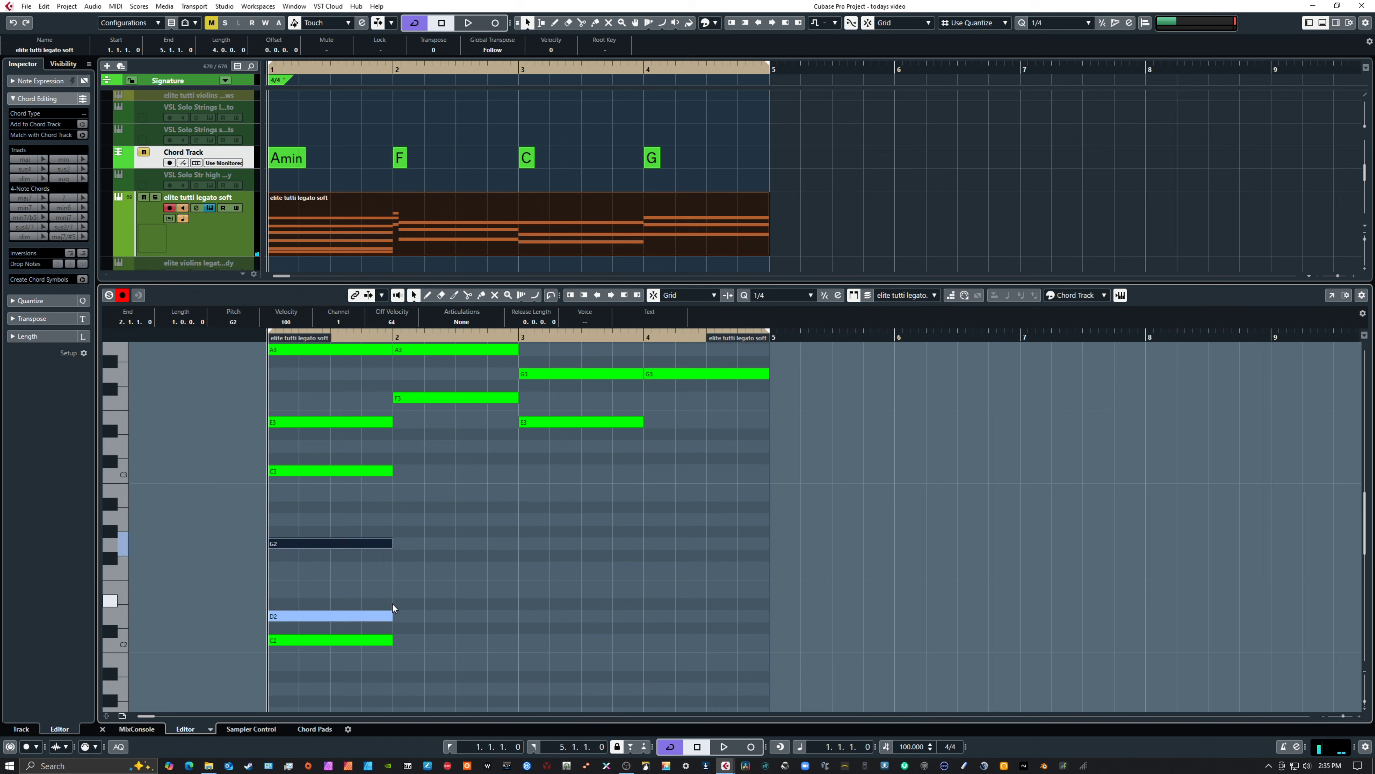
key("Down")
key("Down")
key("Down")
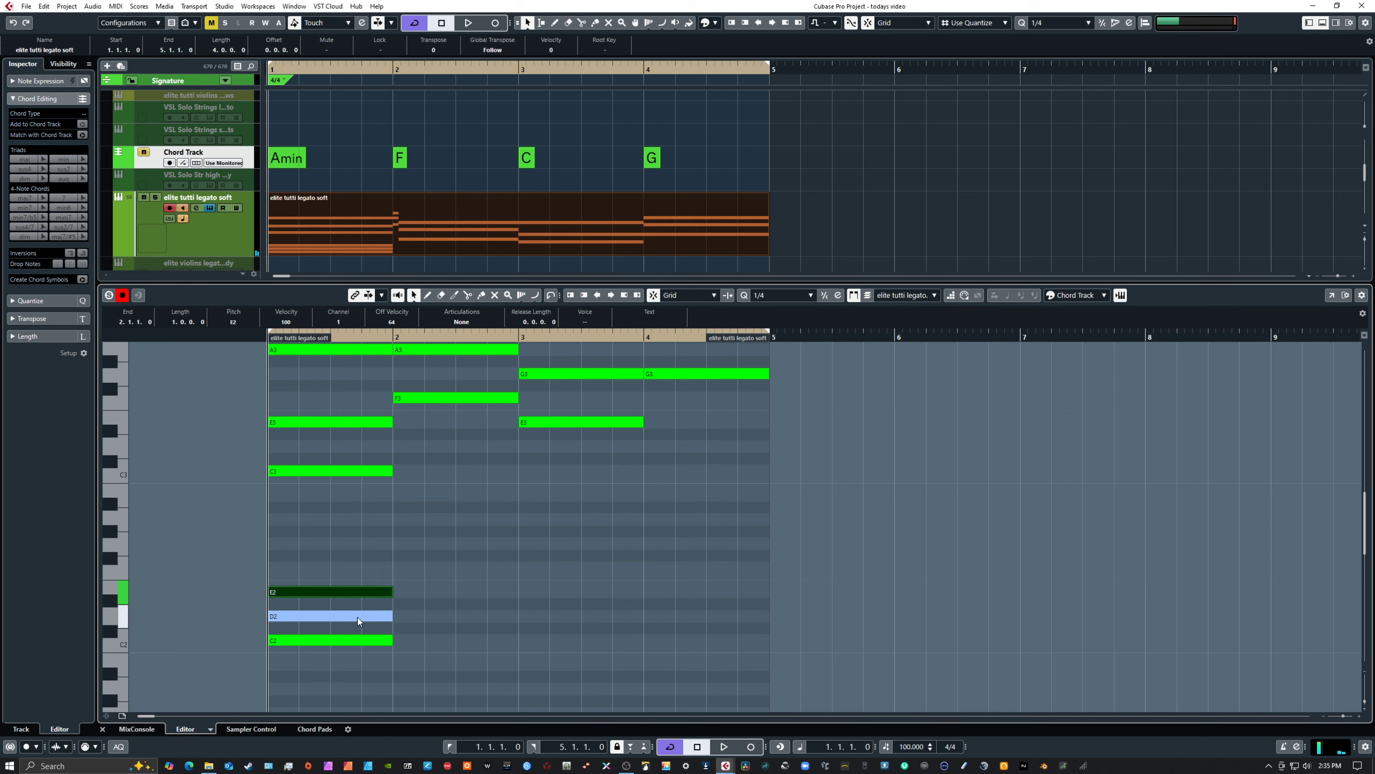
Raise the low D2 note in bar 1 to A2
left_click(356, 617)
key("Up")
key("Up")
key("Up")
key("Up")
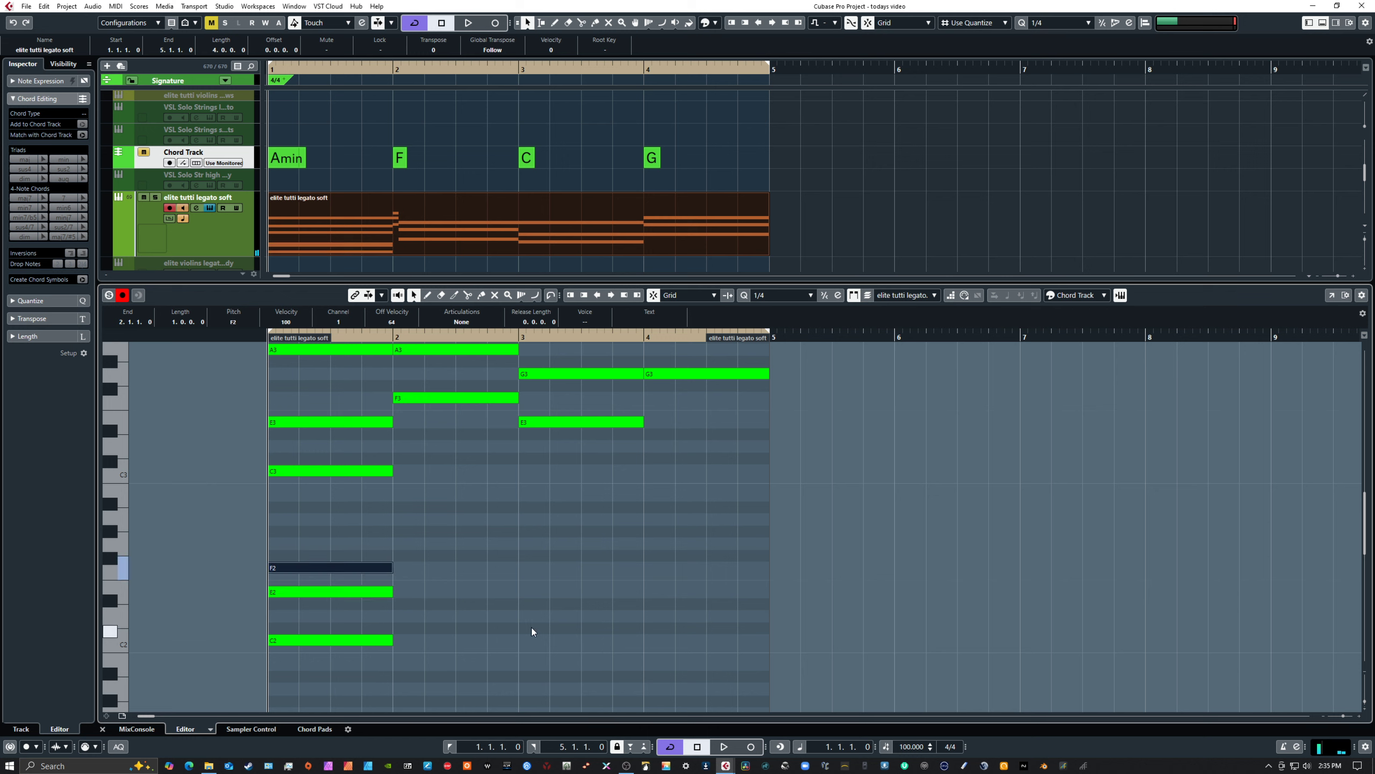
key("Up")
key("Up")
key("Up")
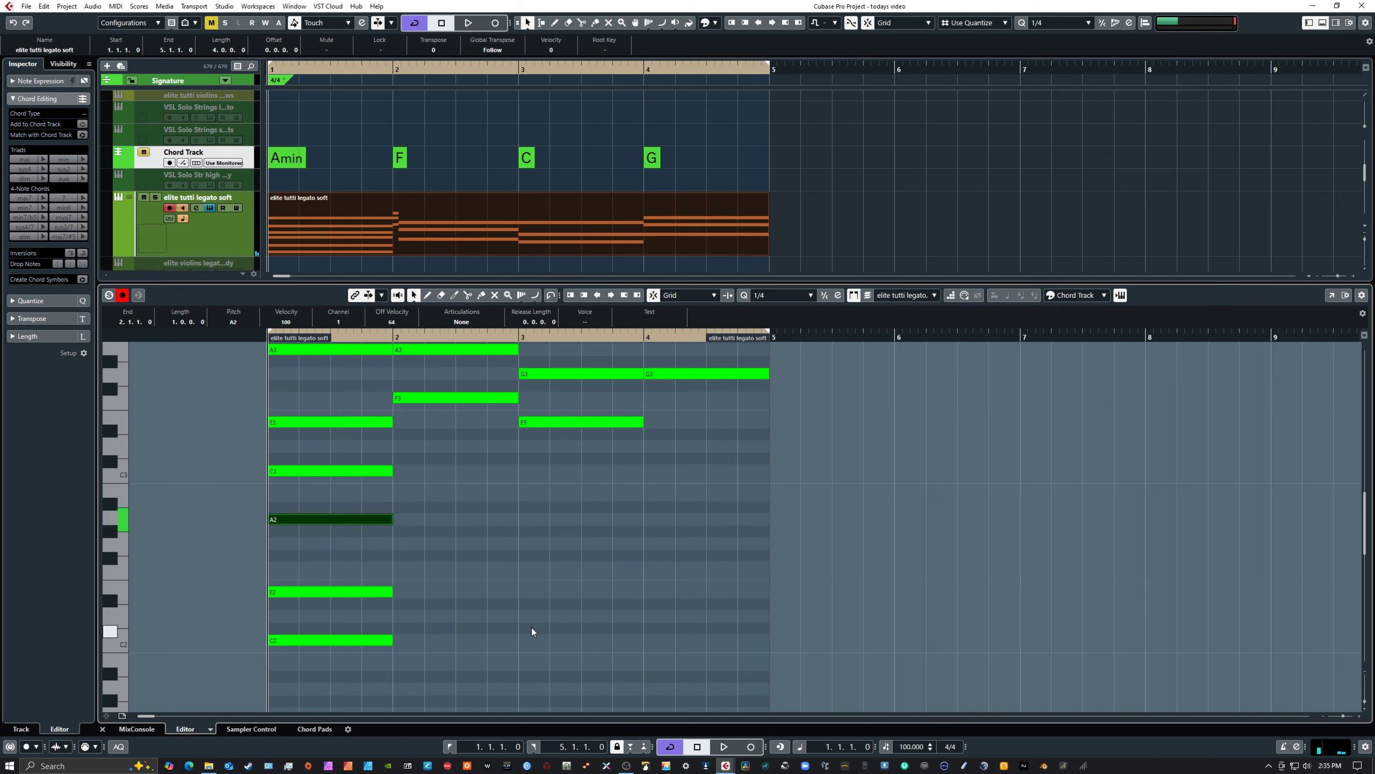
Lower the A2 note in bar 1 to F2 and clear the selection
key("Down")
key("Down")
key("Down")
key("Down")
left_click(531, 628)
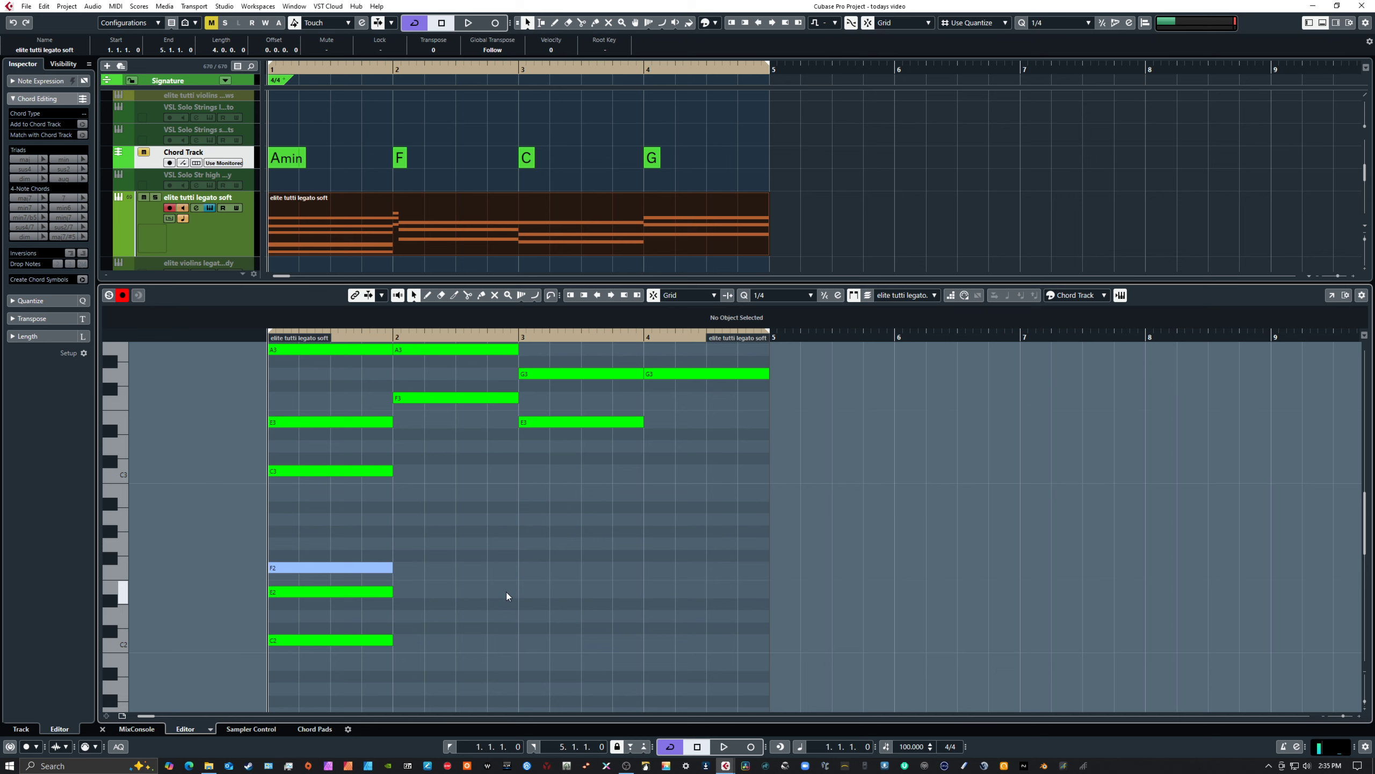
Undo the latest pitch changes to the low notes in bar 1
scroll(515, 568, "up", 3)
scroll(515, 568, "down", 3)
scroll(515, 568, "up", 3)
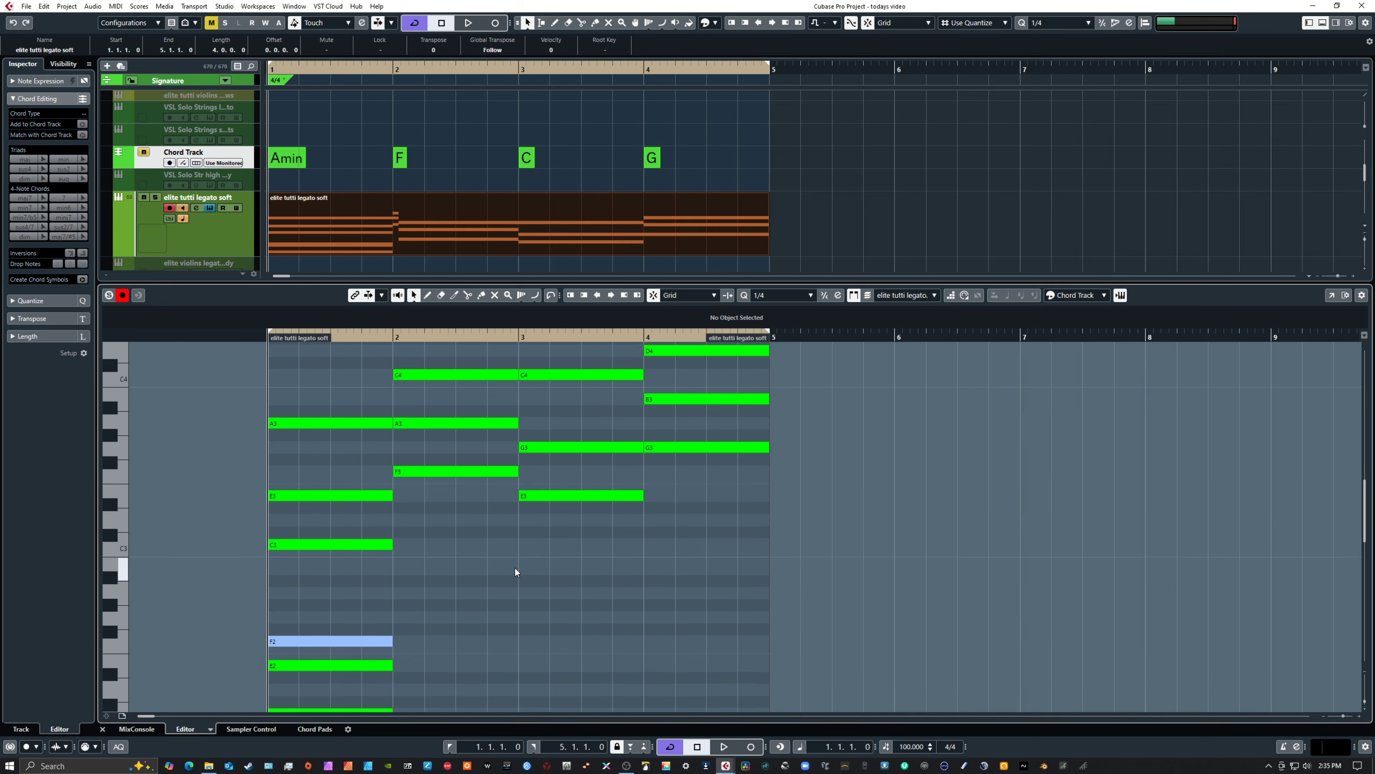
scroll(513, 568, "down", 3)
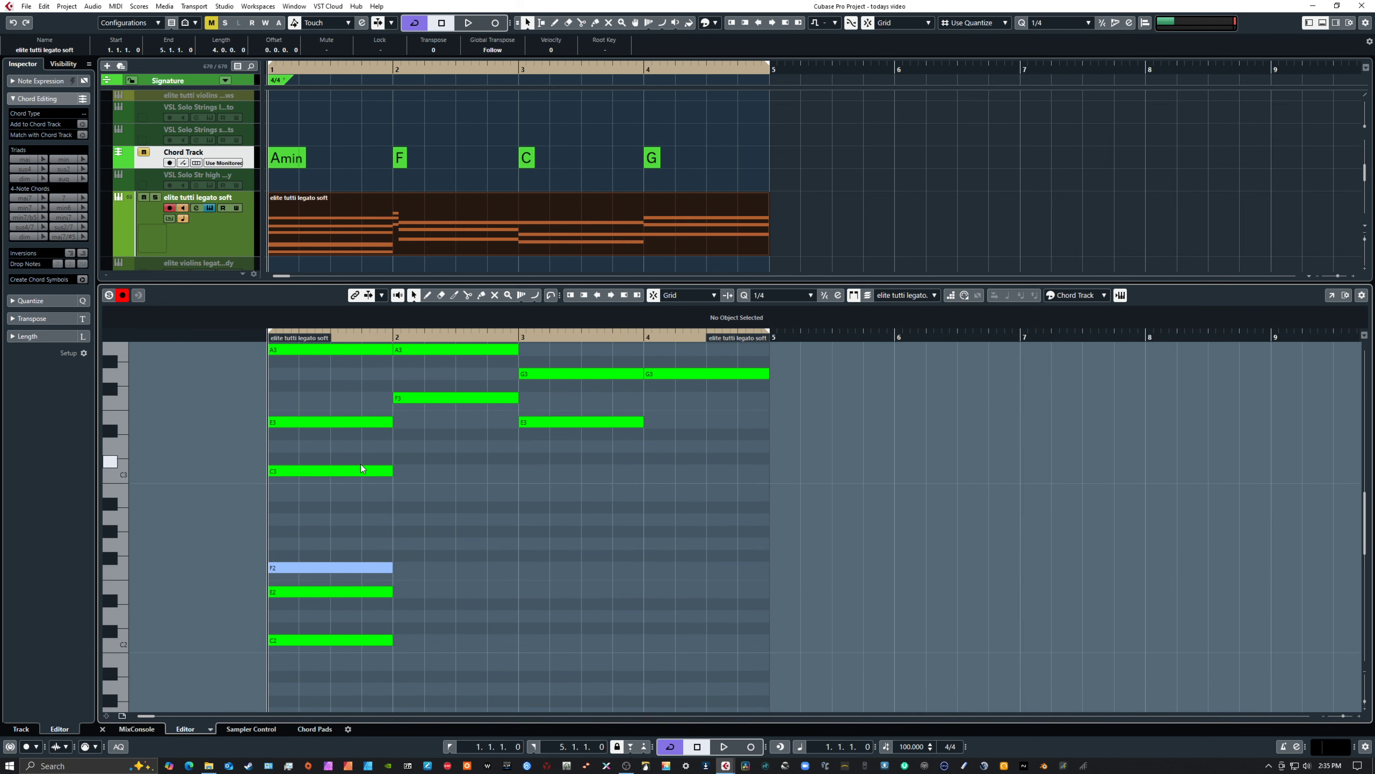
key("ctrl+z")
key("ctrl+z")
key("ctrl+z")
key("ctrl+z")
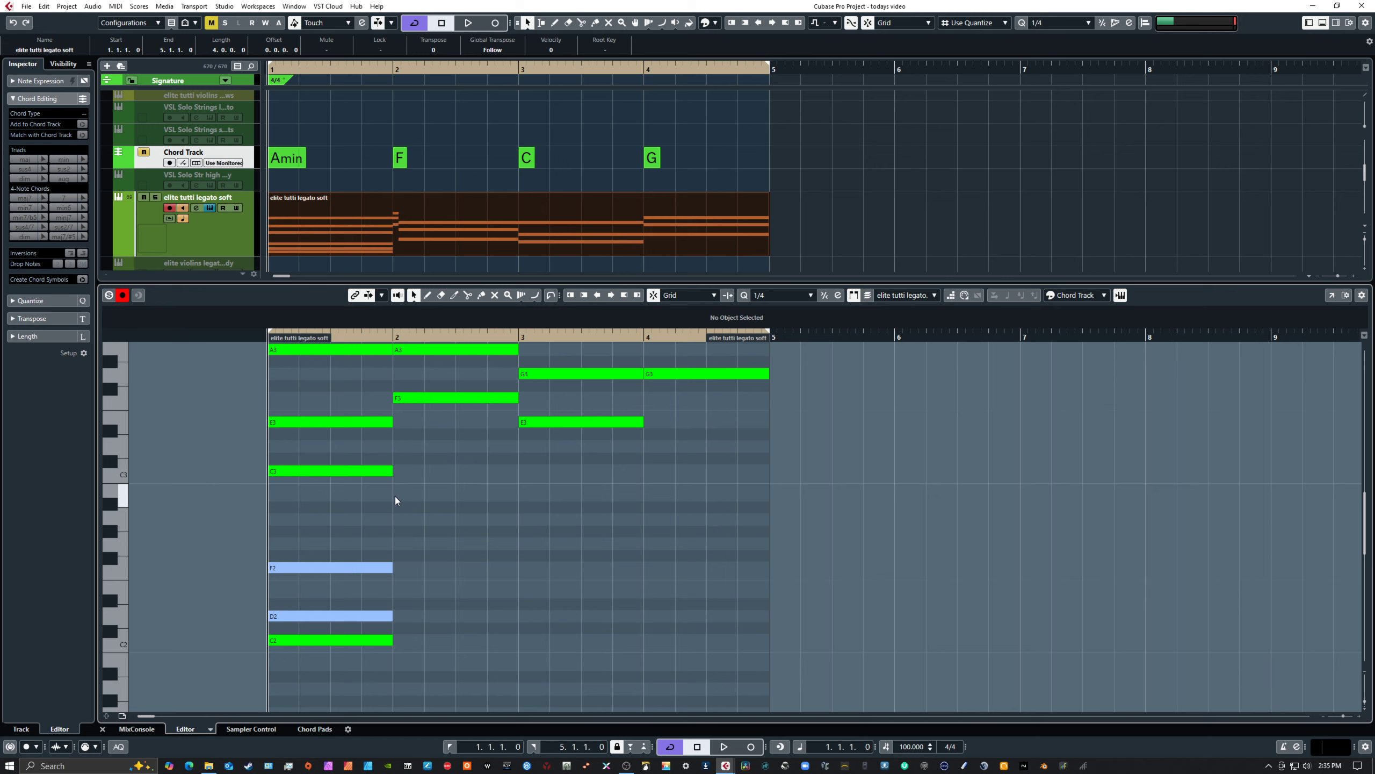
Undo the added low notes in bar 1 and lower the bar 1 A3 note an octave to A2
key("ctrl+z")
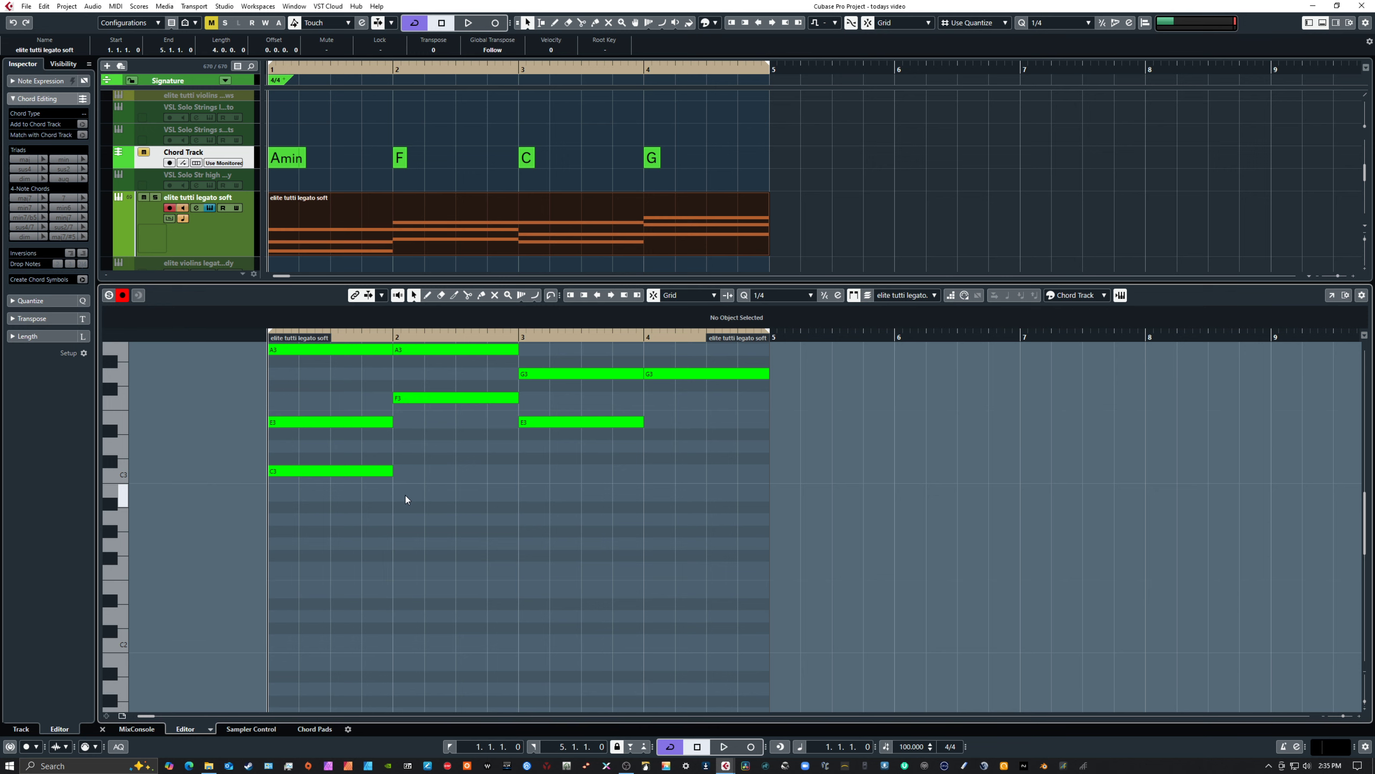
scroll(437, 505, "up", 2)
left_click_drag(318, 376, 339, 527)
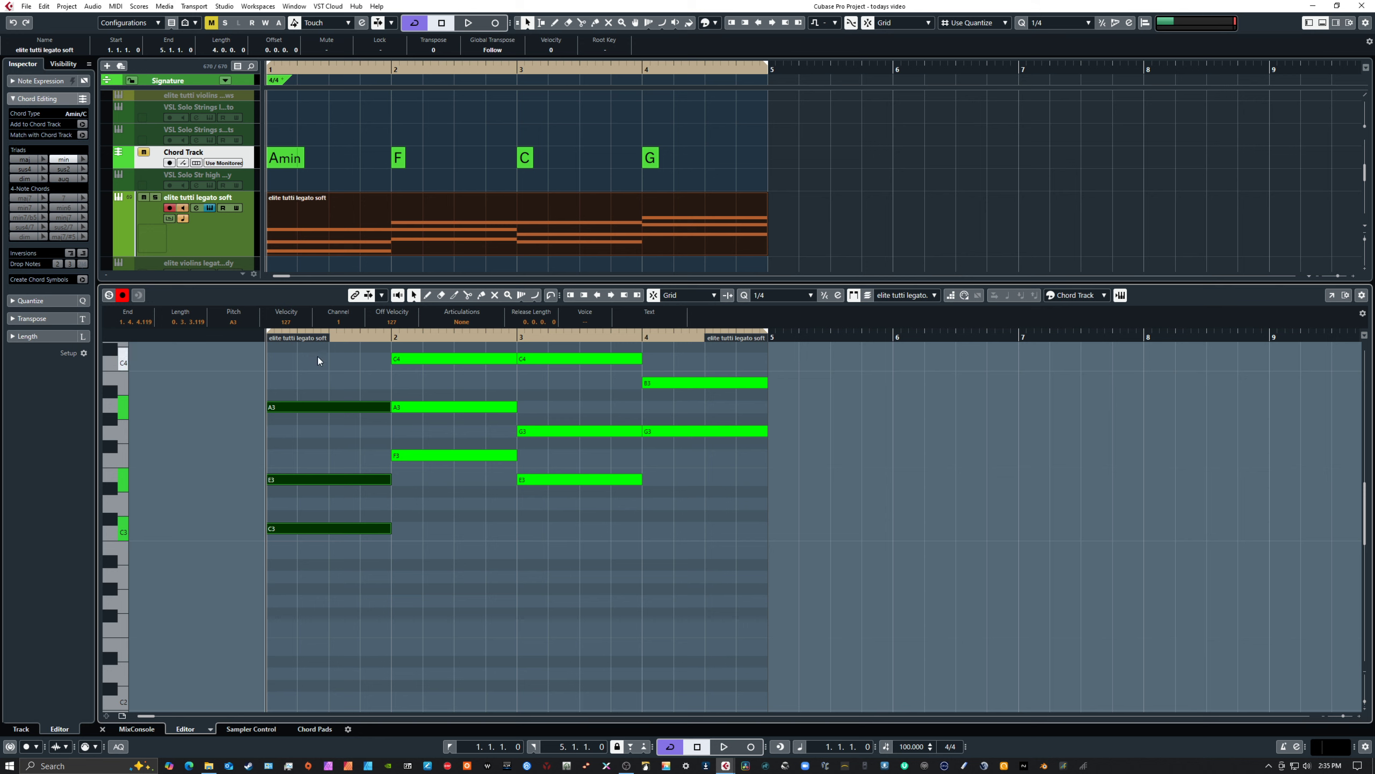
left_click(332, 406)
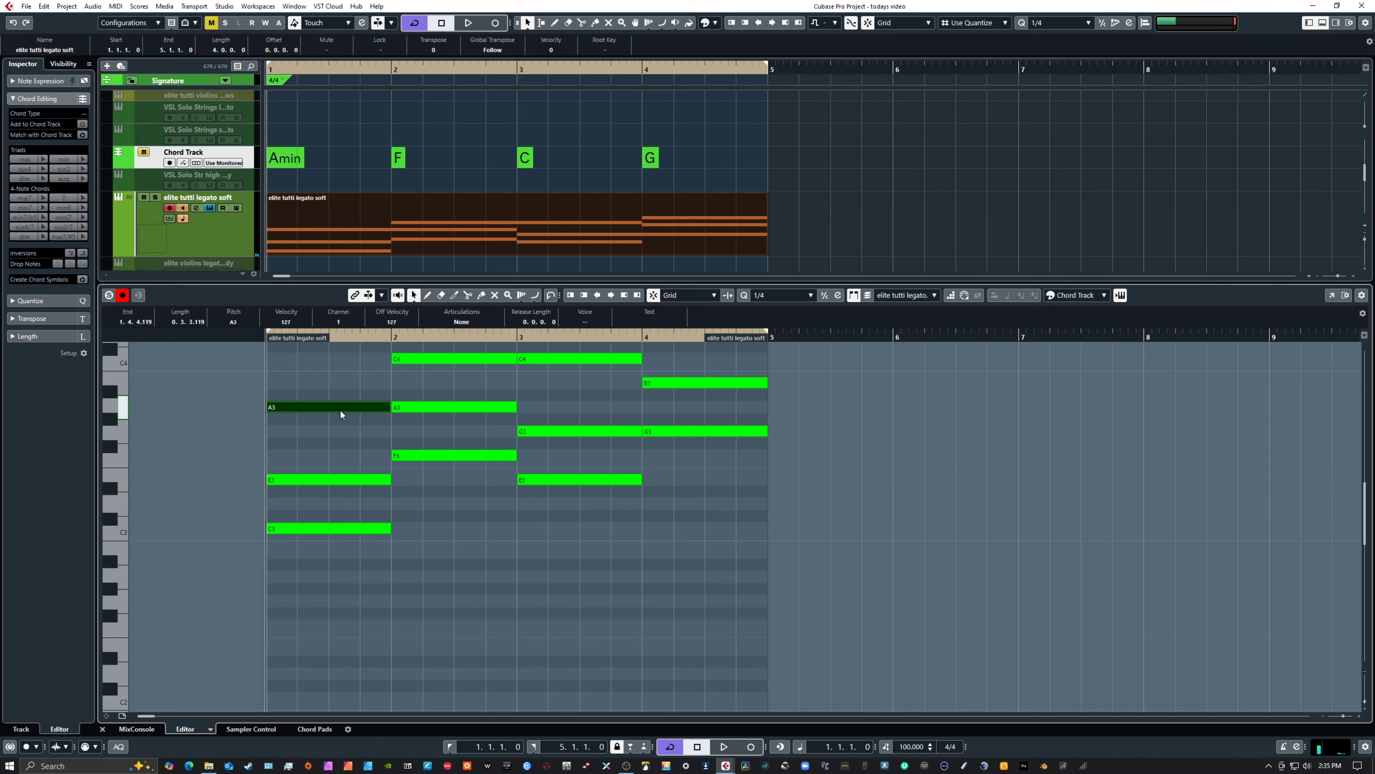
key("shift+Down")
Raise the whole bar 1 chord one octave to A3, C4 and E4, and play it back
left_click_drag(339, 407, 329, 643)
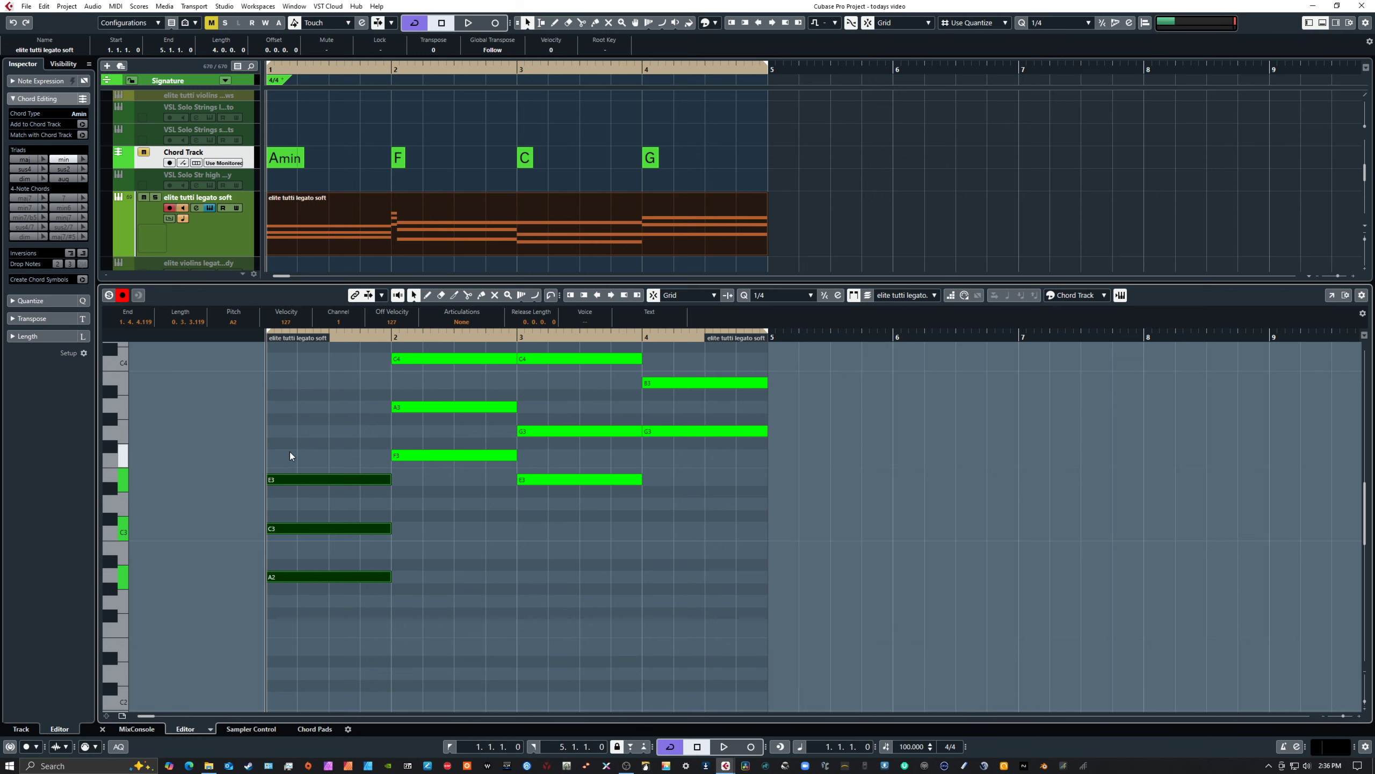
key("shift+Up")
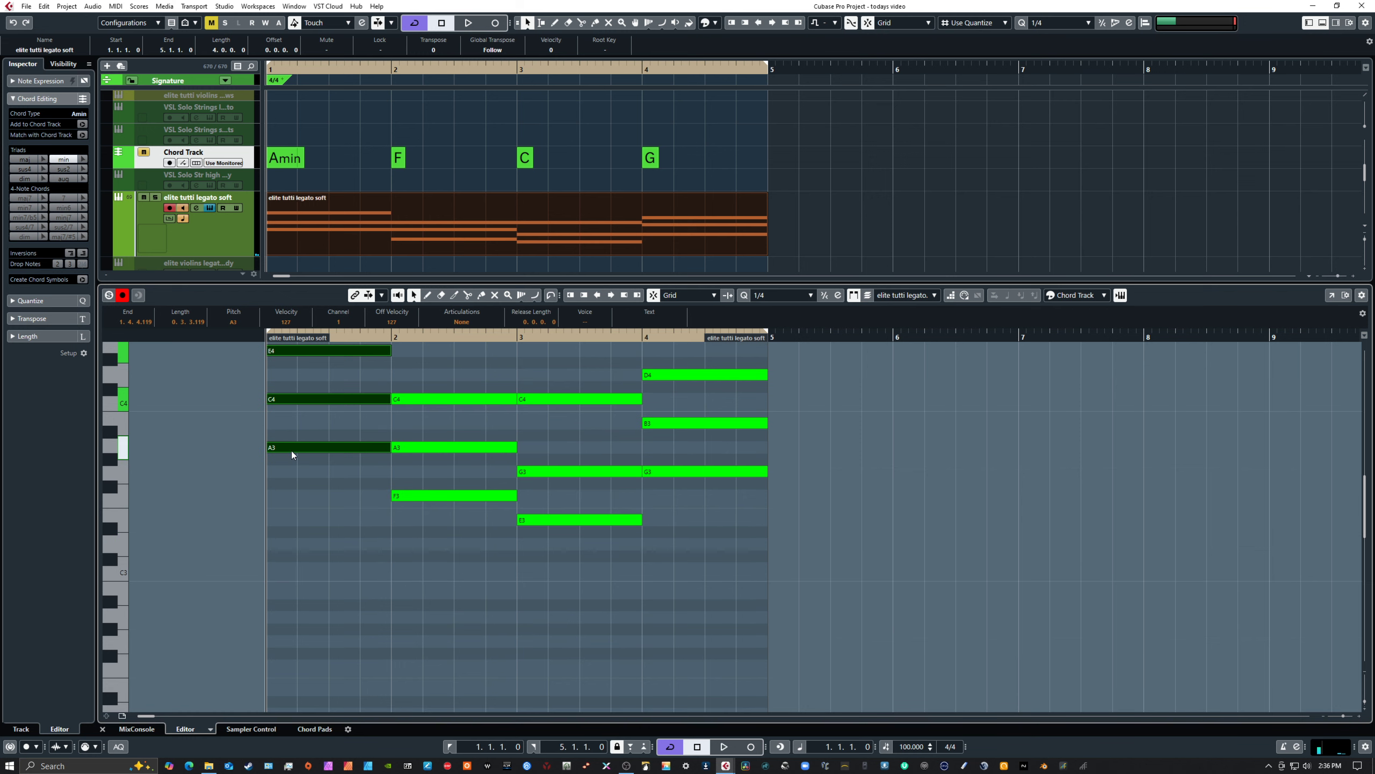
scroll(412, 550, "up", 2)
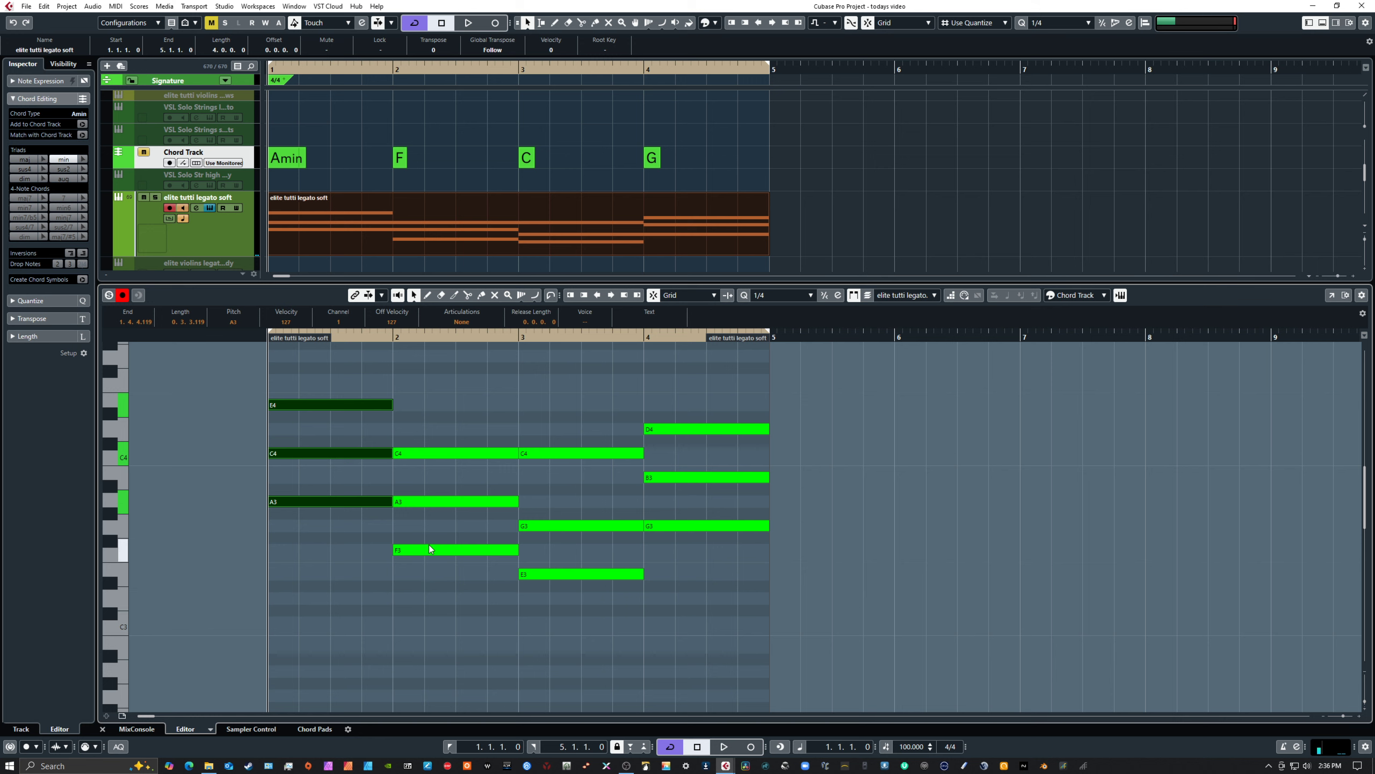
key("space")
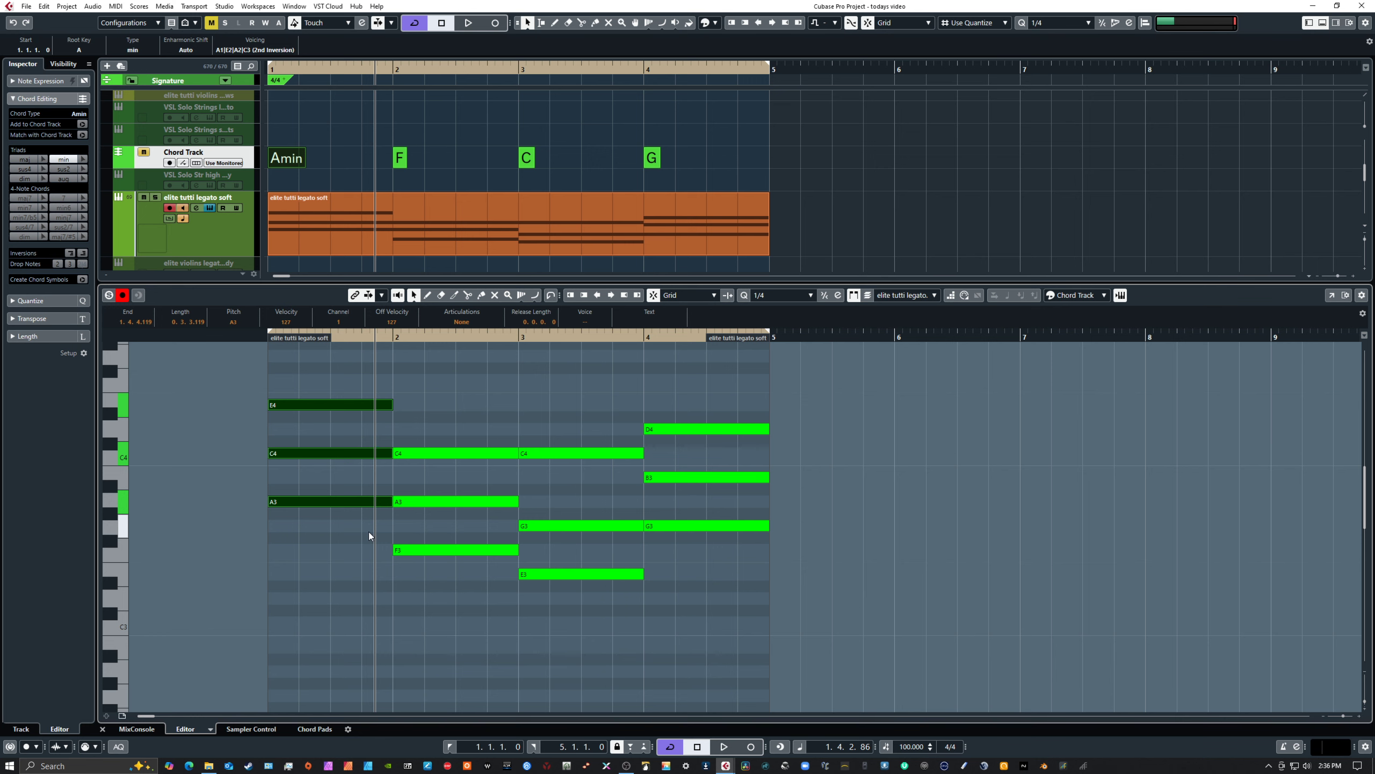
Lower the bar 1 chord two octaves to A1, C2 and E2
key("shift+Down")
key("shift+Down")
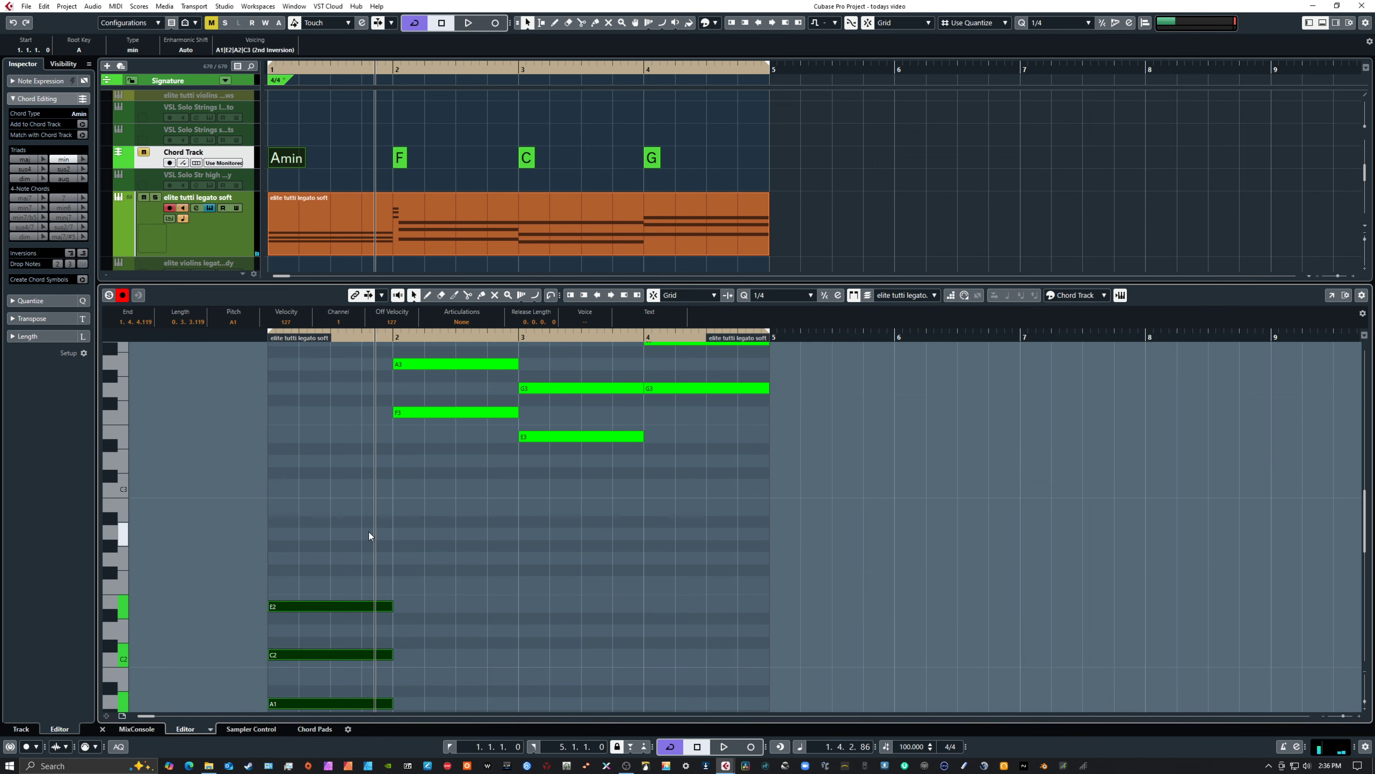
scroll(486, 515, "down", 2)
scroll(483, 474, "up", 1)
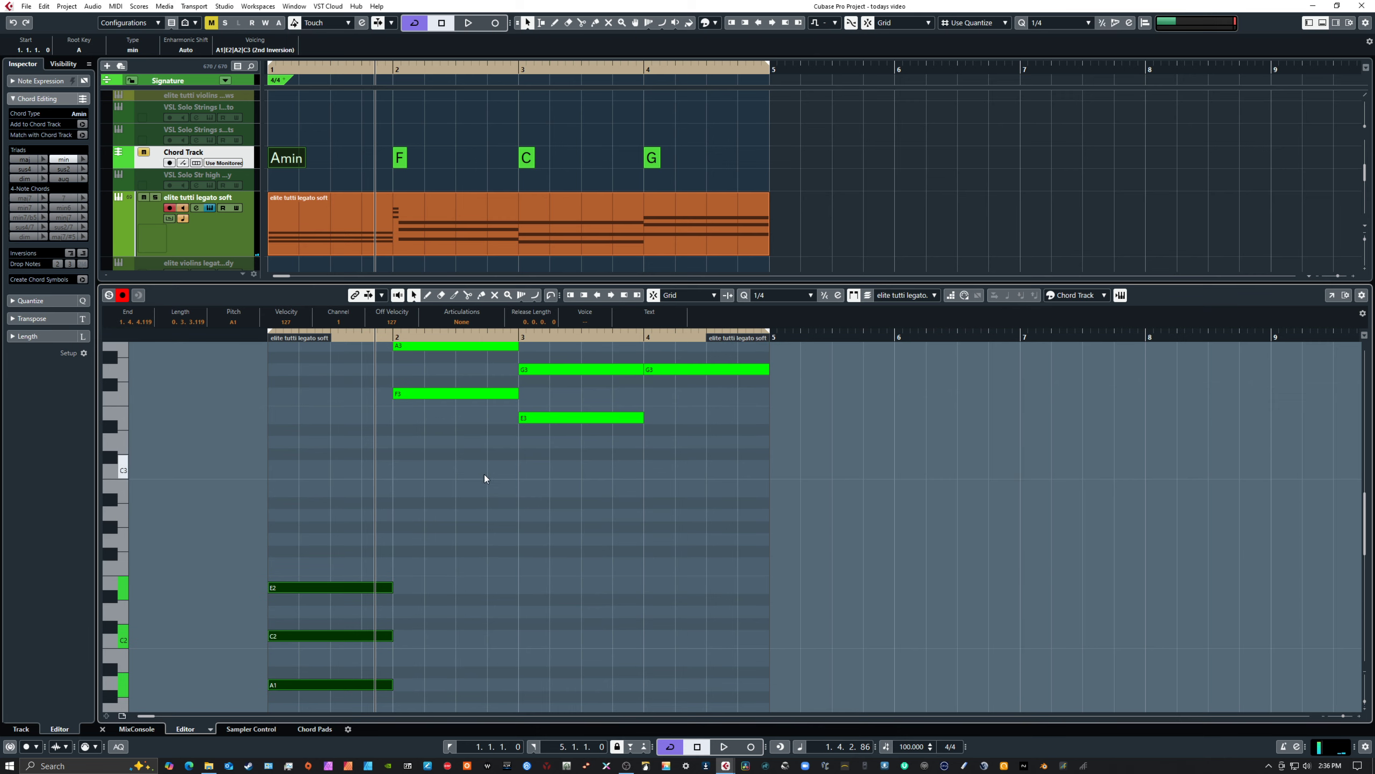
scroll(458, 500, "down", 7)
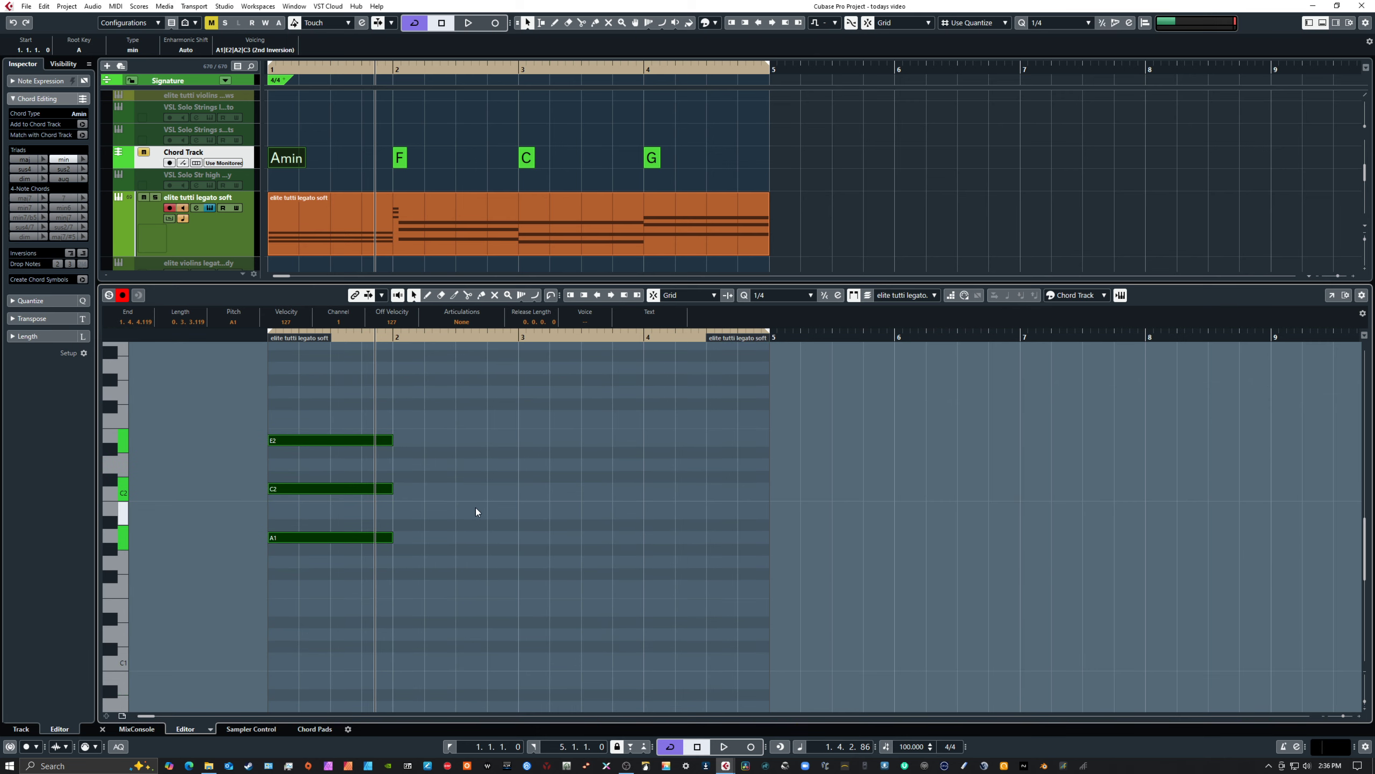
scroll(469, 504, "up", 2)
scroll(476, 444, "down", 4)
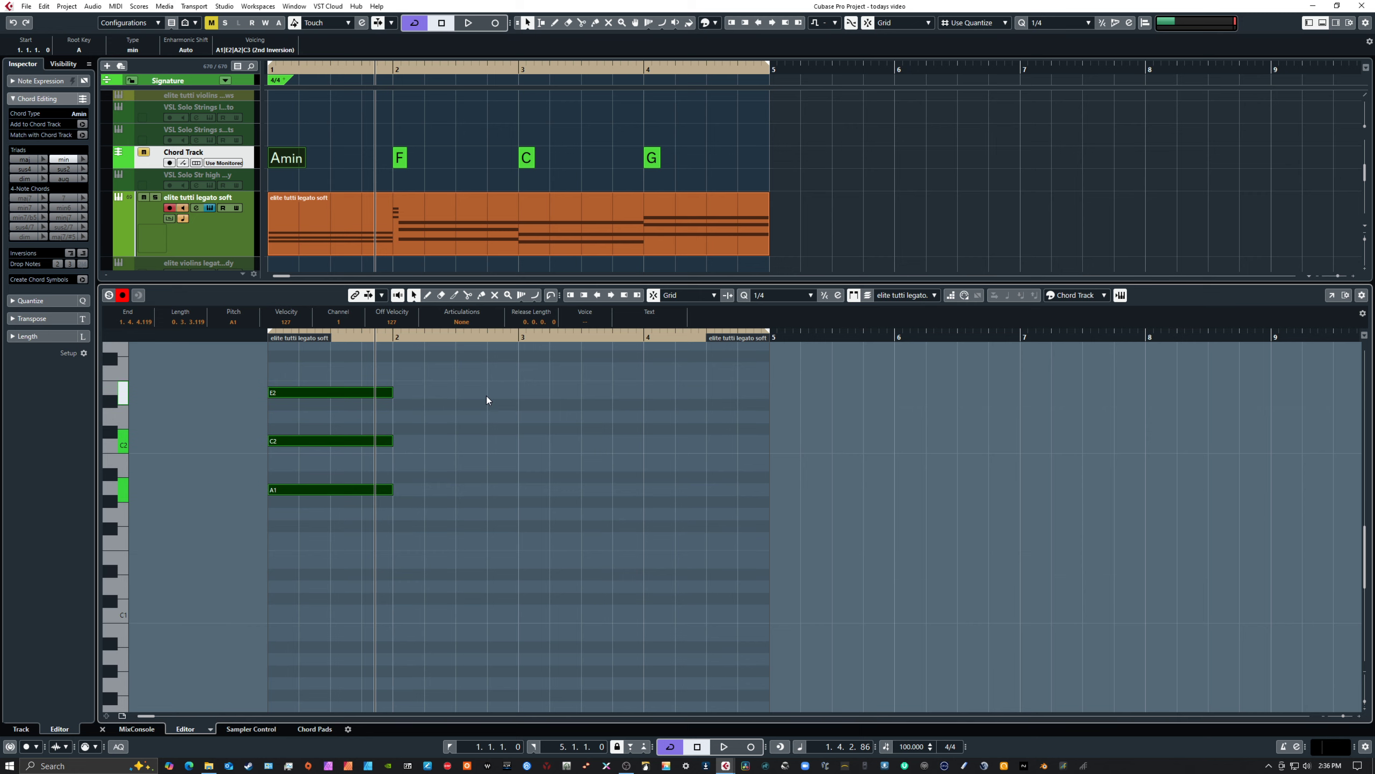
Transpose the bar 1 chord down until its lowest note is C1, and raise its middle note to E1
left_click_drag(290, 383, 313, 613)
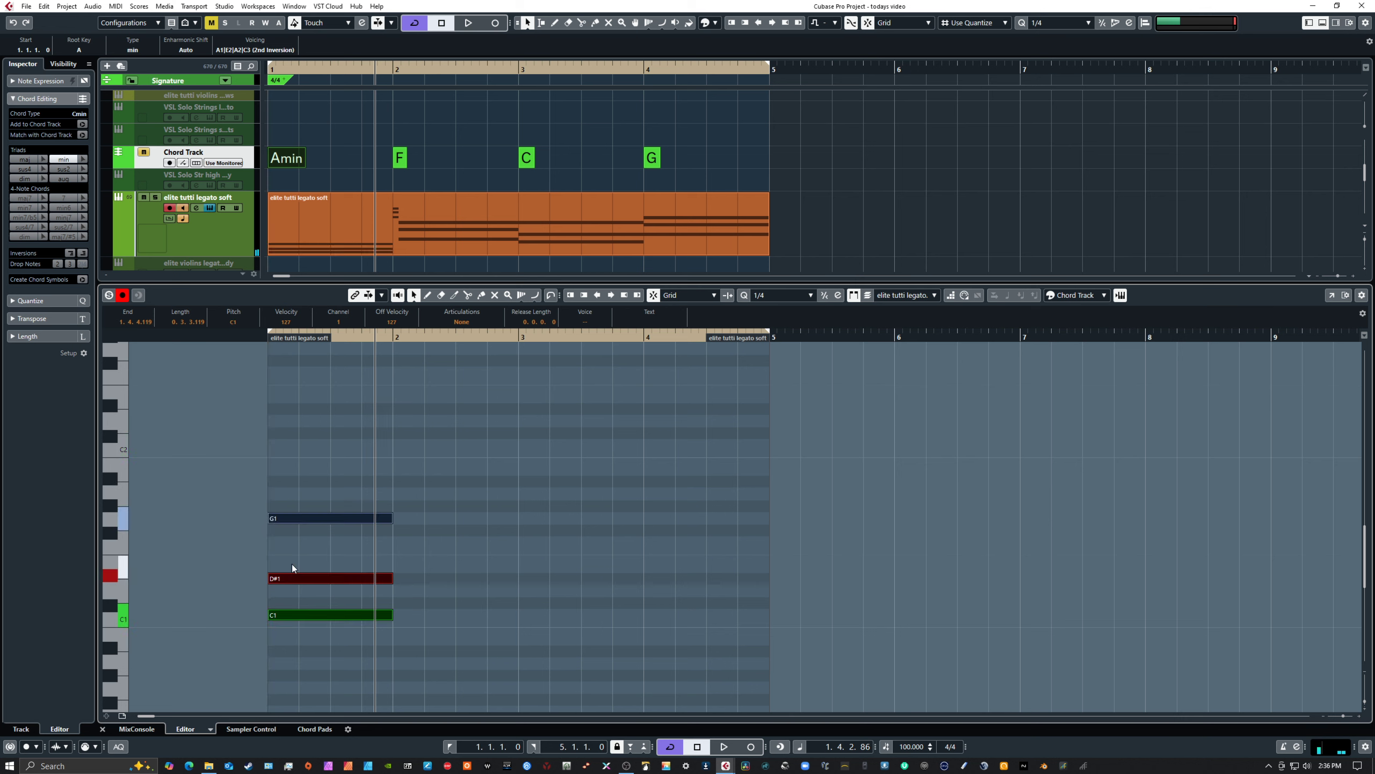
left_click_drag(293, 563, 318, 593)
key("Up")
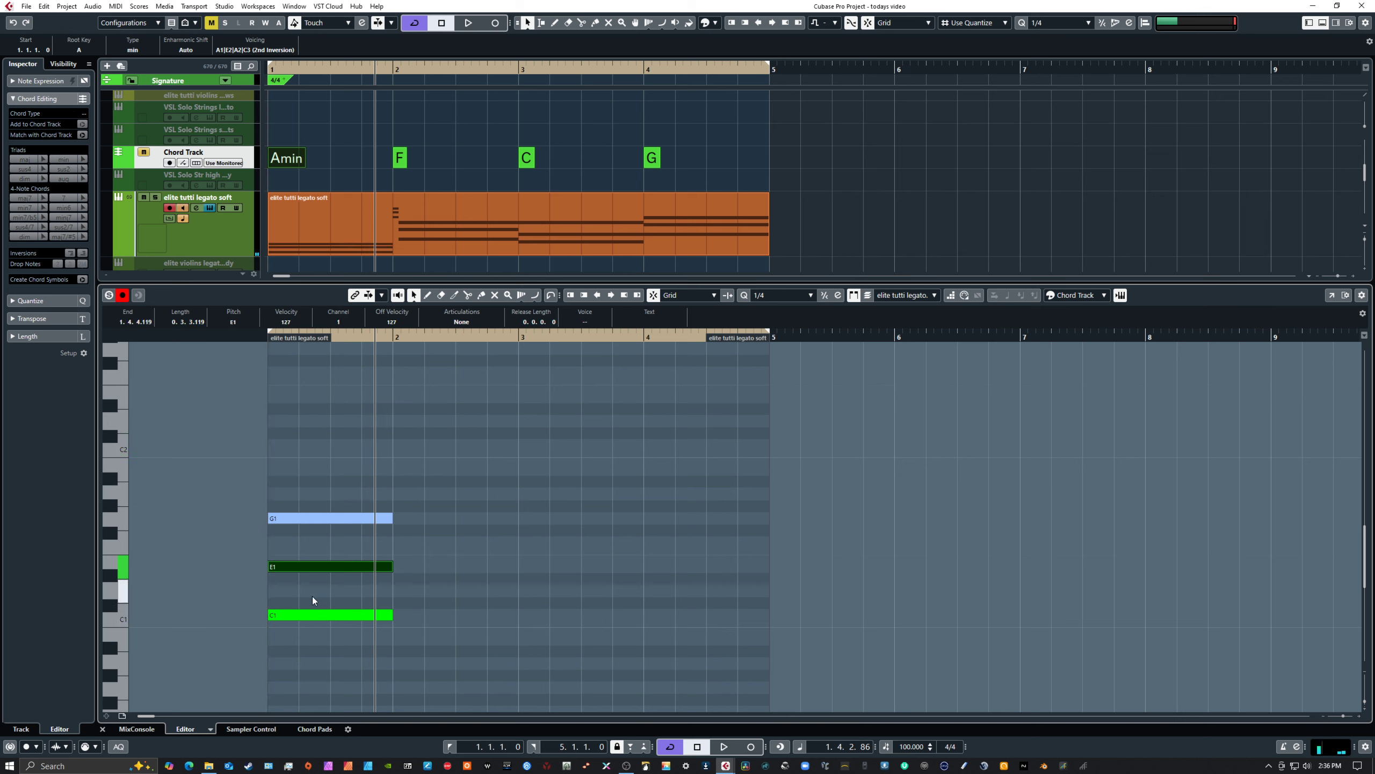
Raise the top G1 note of the bar 1 chord to A1 and clear the selection
left_click_drag(306, 491, 341, 533)
key("Down")
key("Down")
key("Up")
key("Up")
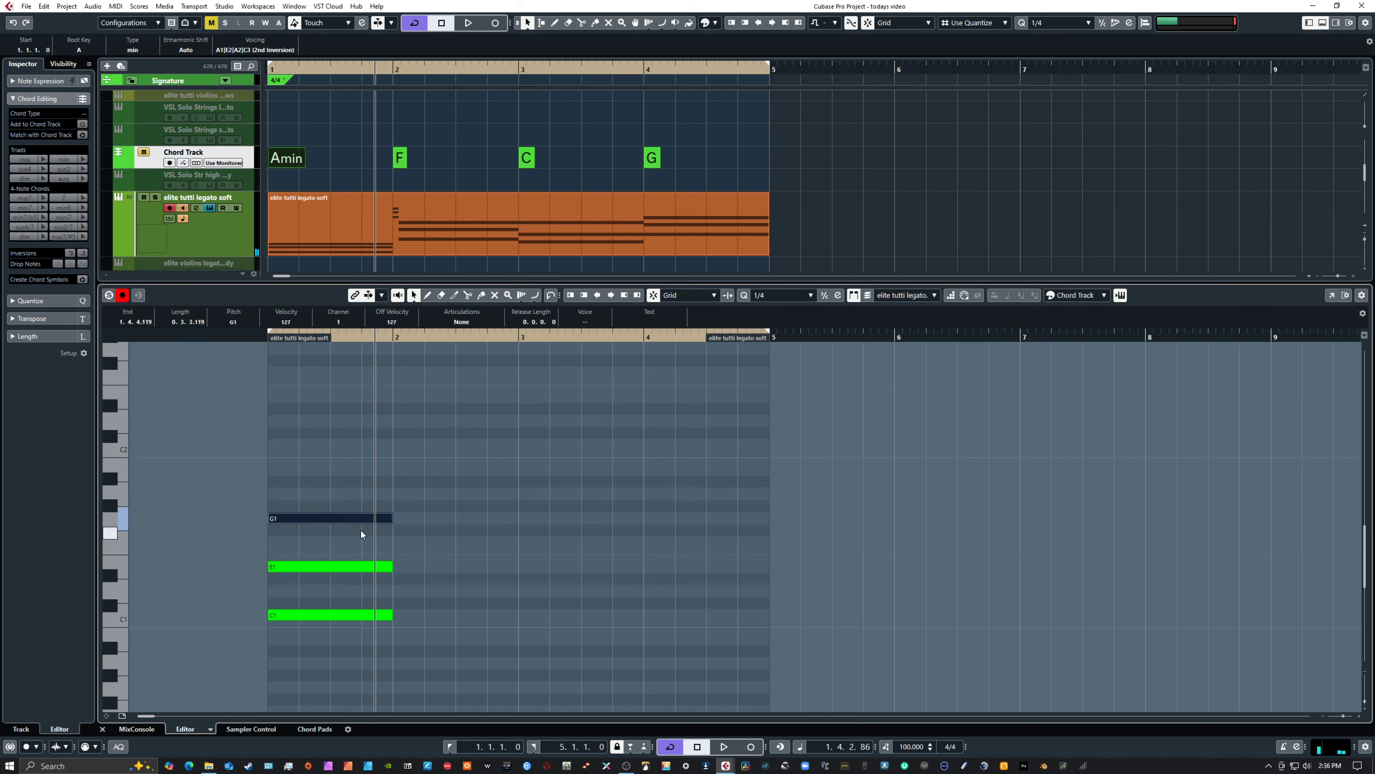
key("Up")
key("Up")
left_click(332, 437)
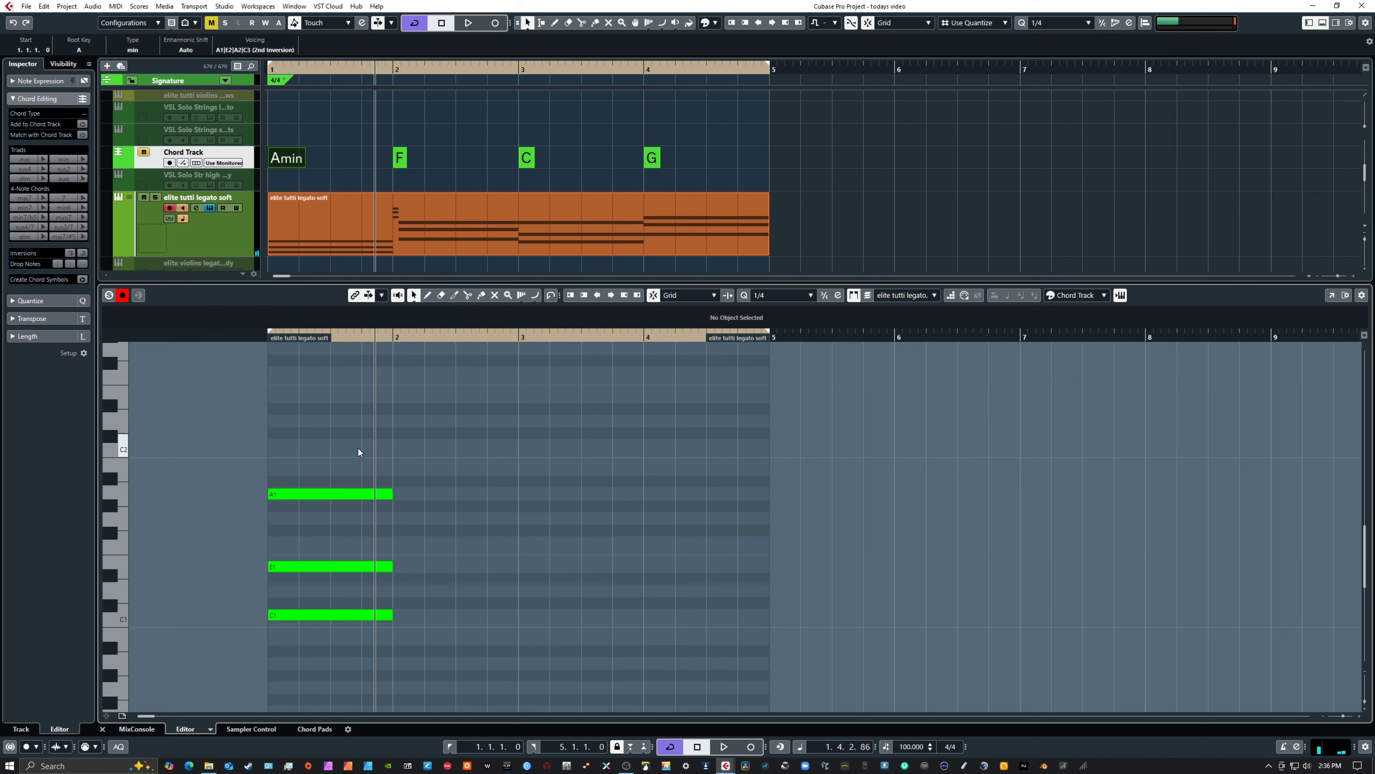
Play back the low, closely spaced bar 1 chord from the start
key("b")
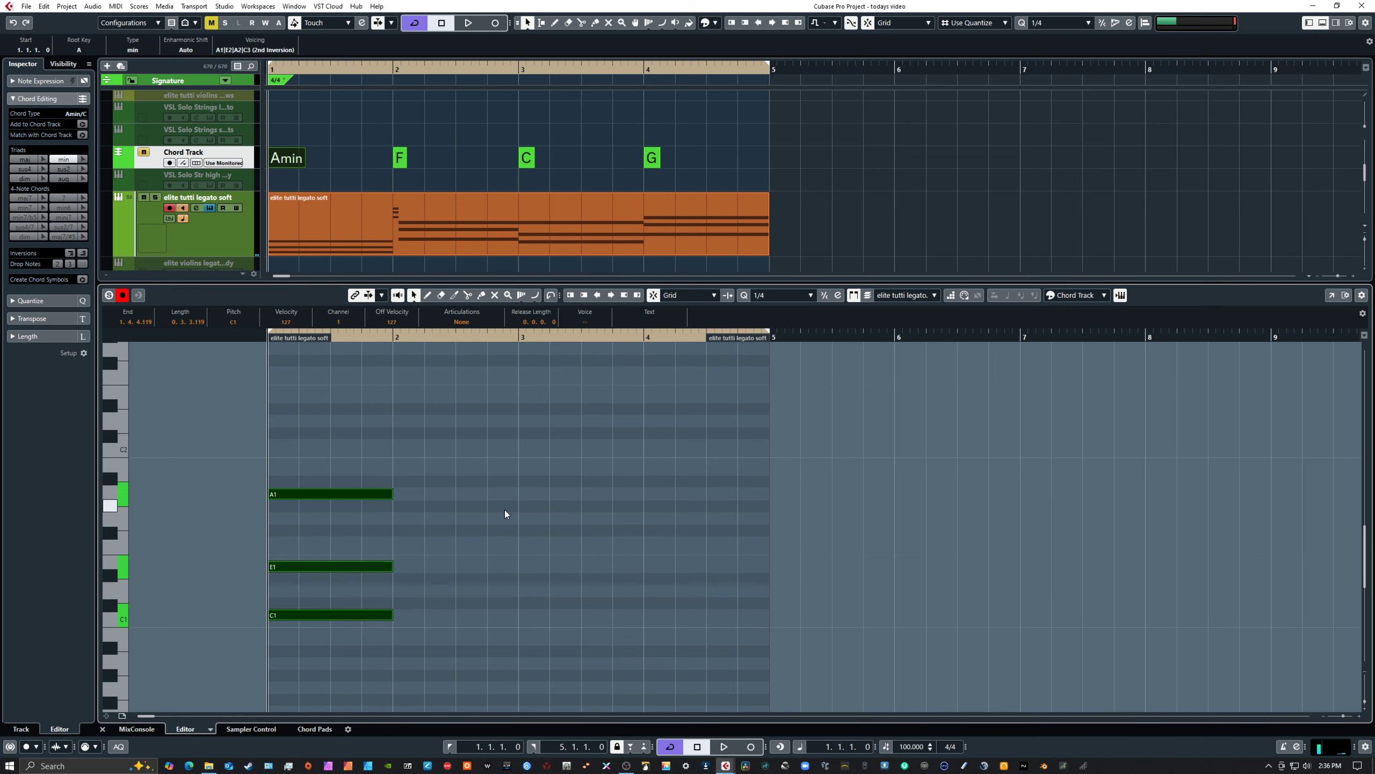
key("space")
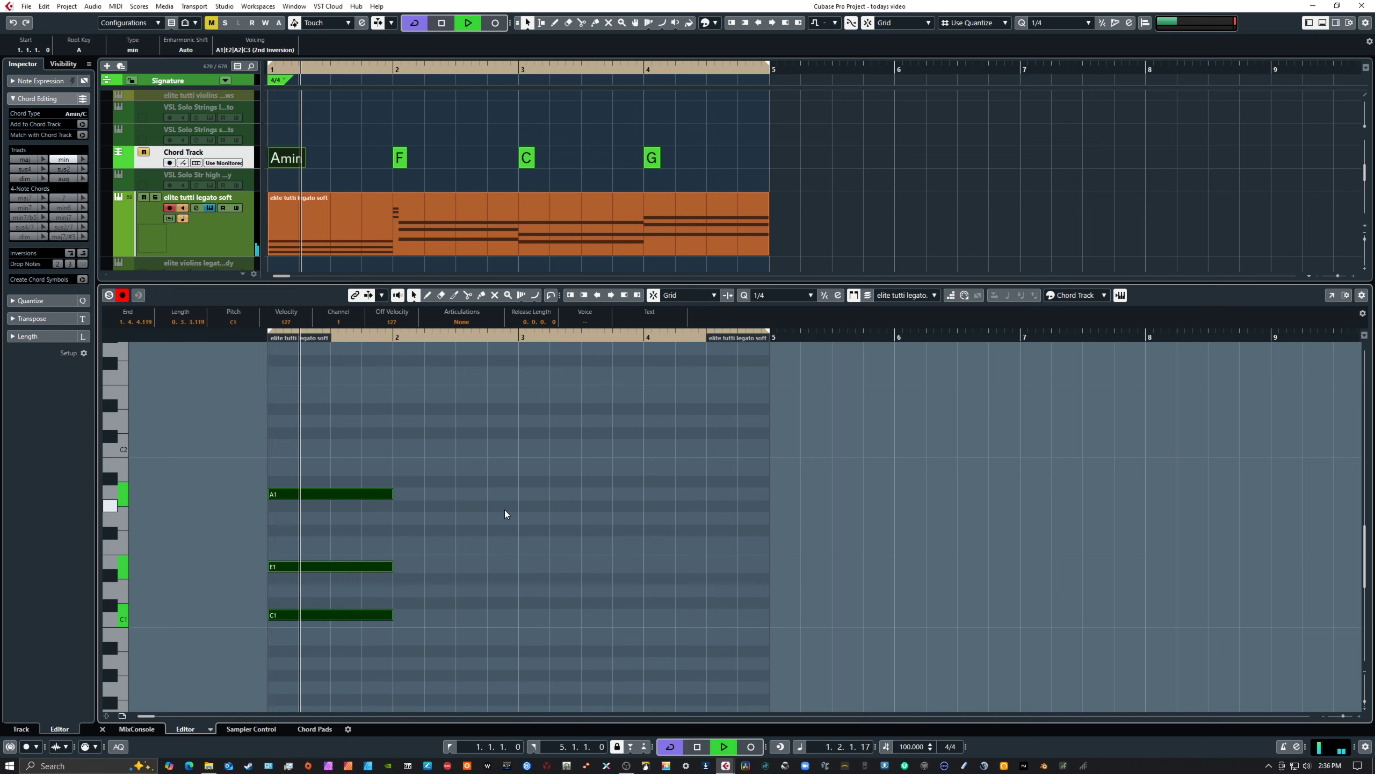
key("space")
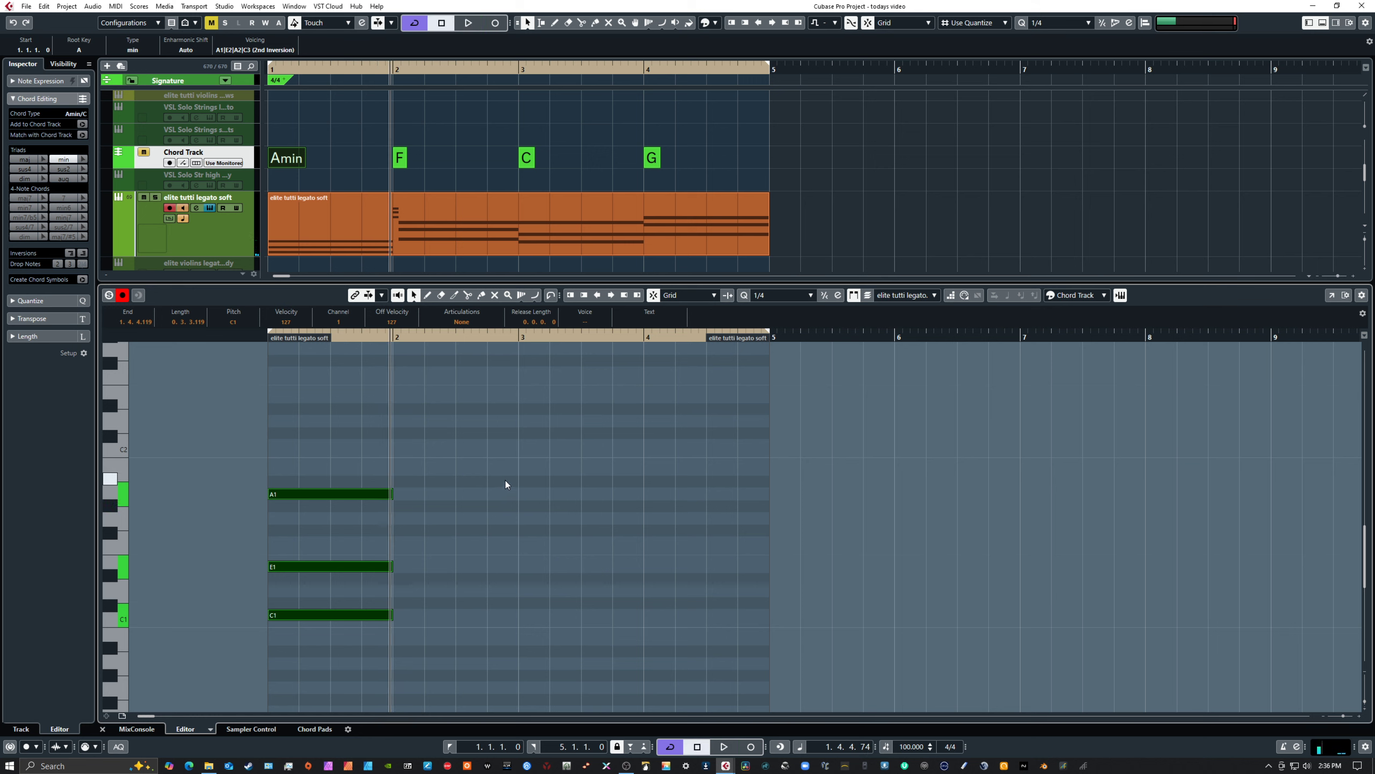
Raise the E1 note in bar 1 an octave to E2 and play the open voicing from the start
left_click_drag(313, 541, 346, 591)
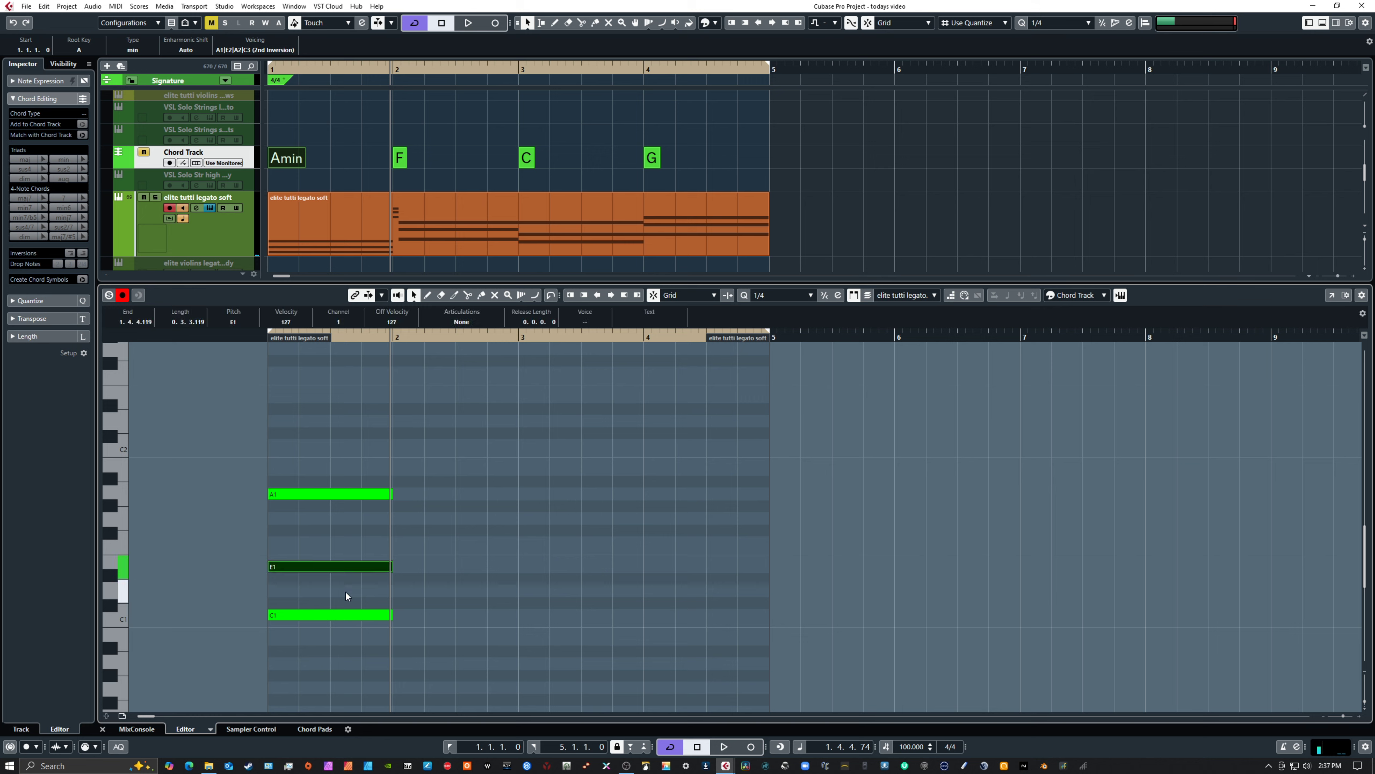
key("shift+Up")
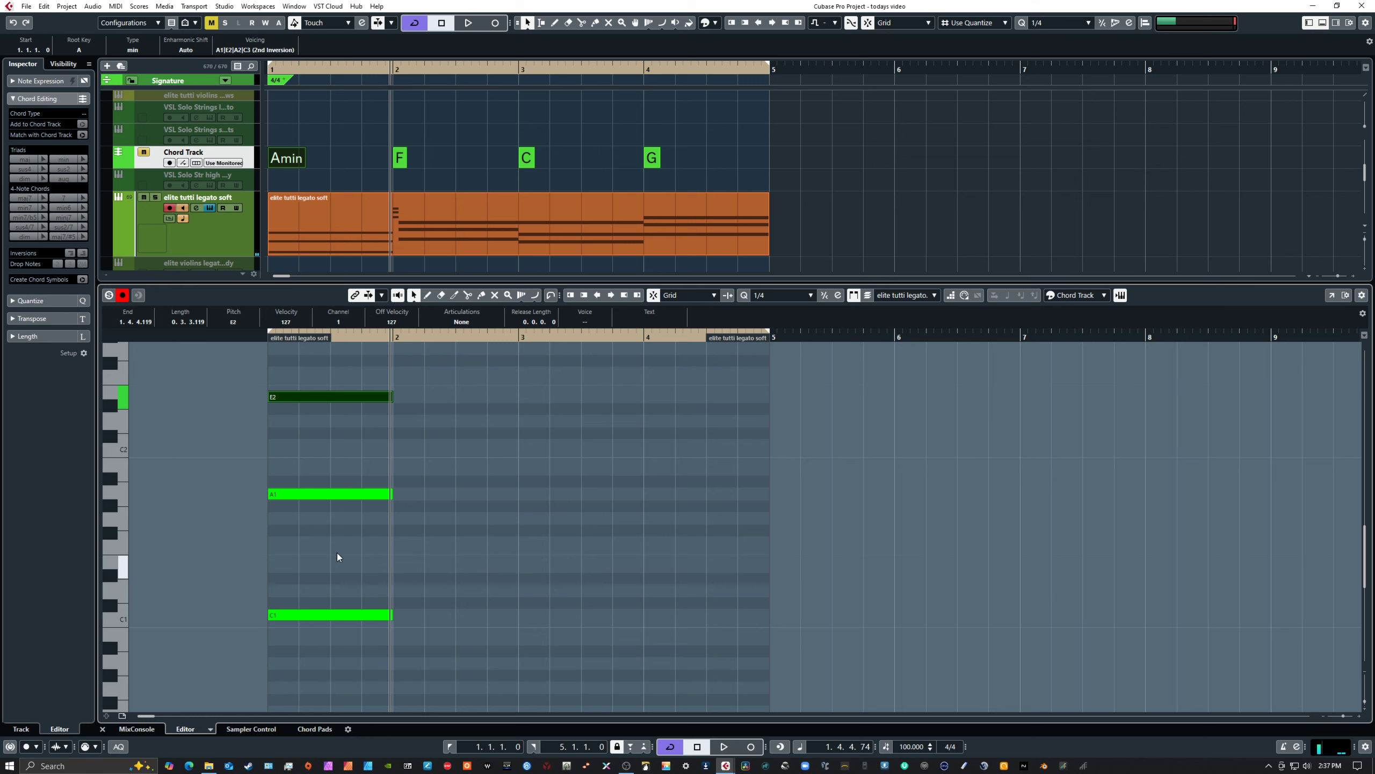
left_click_drag(325, 359, 340, 641)
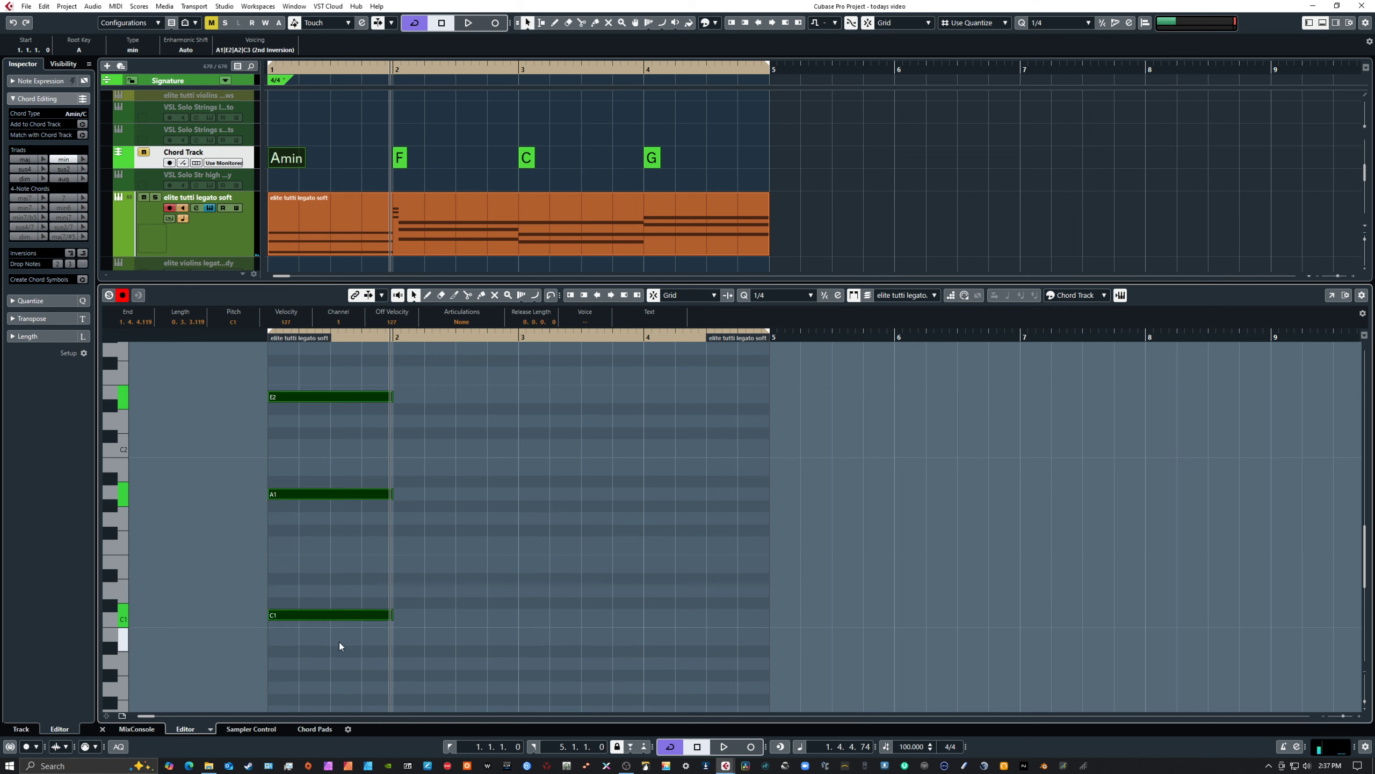
left_click(504, 587)
key("period")
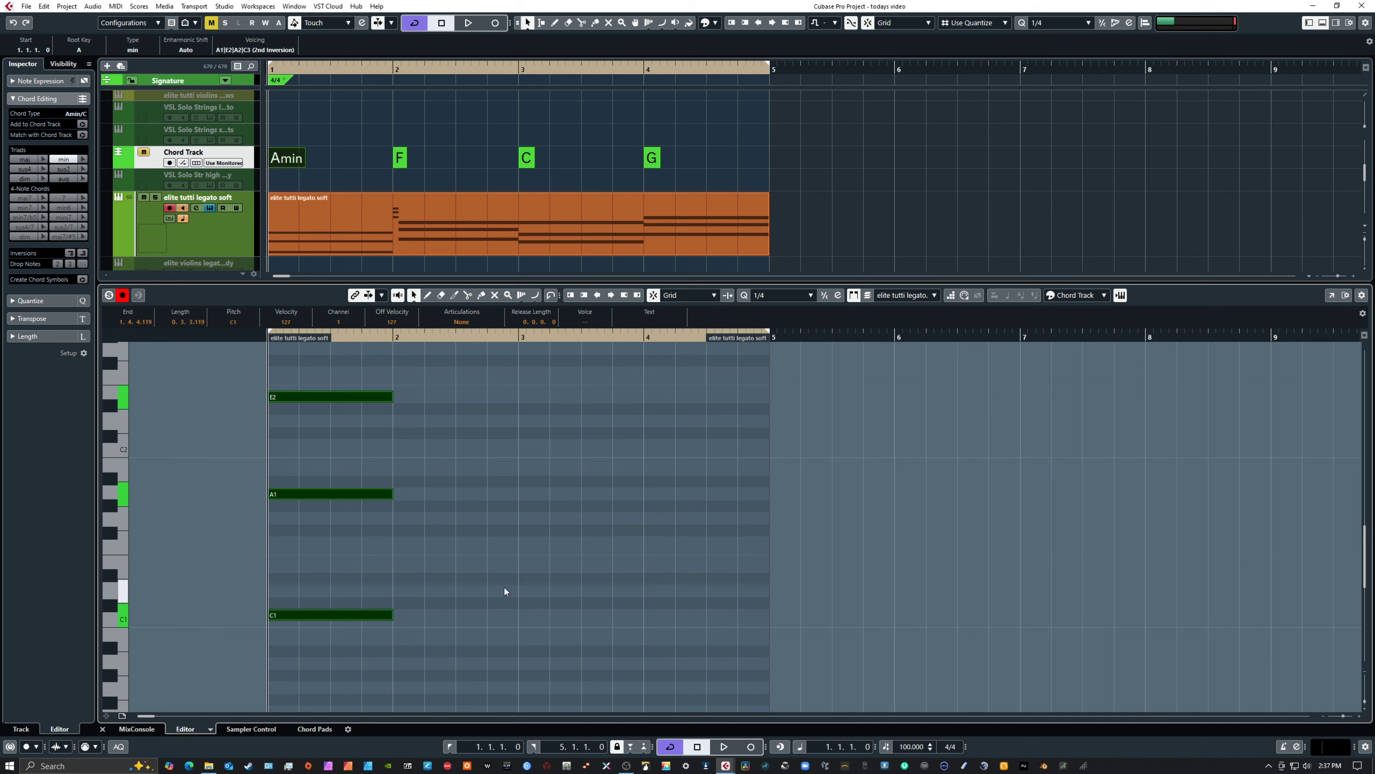
key("space")
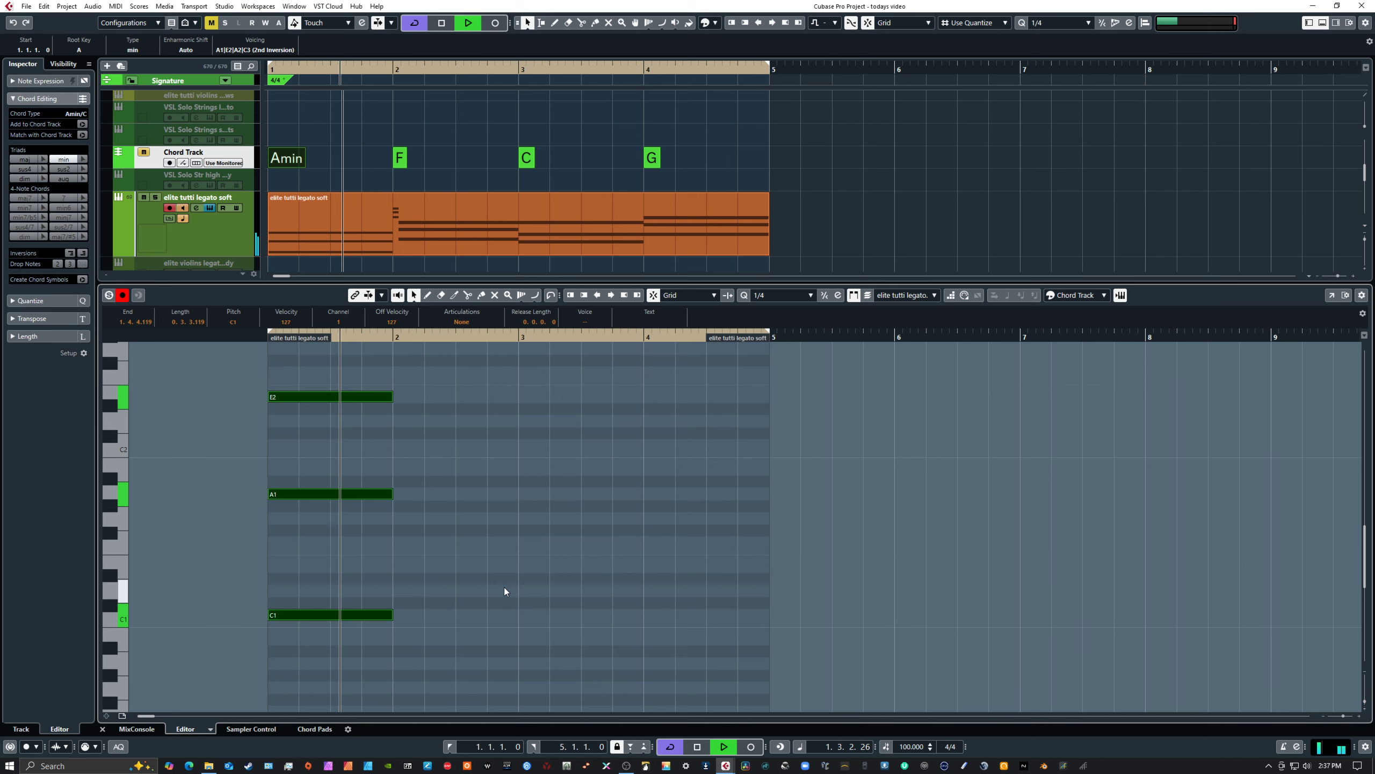
key("space")
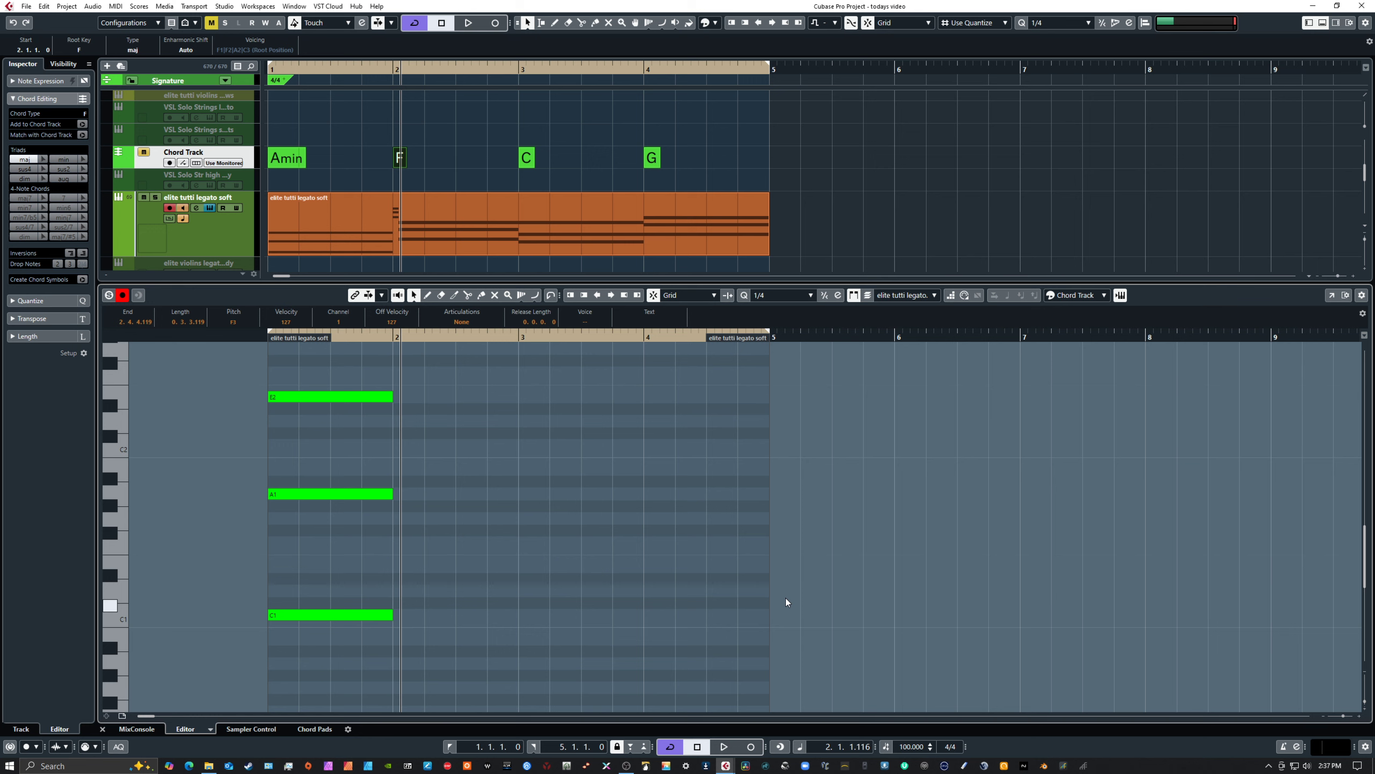
Raise all three bar 1 notes two octaves to C3, A3 and E4, and play the chord from the start
scroll(644, 571, "up", 6)
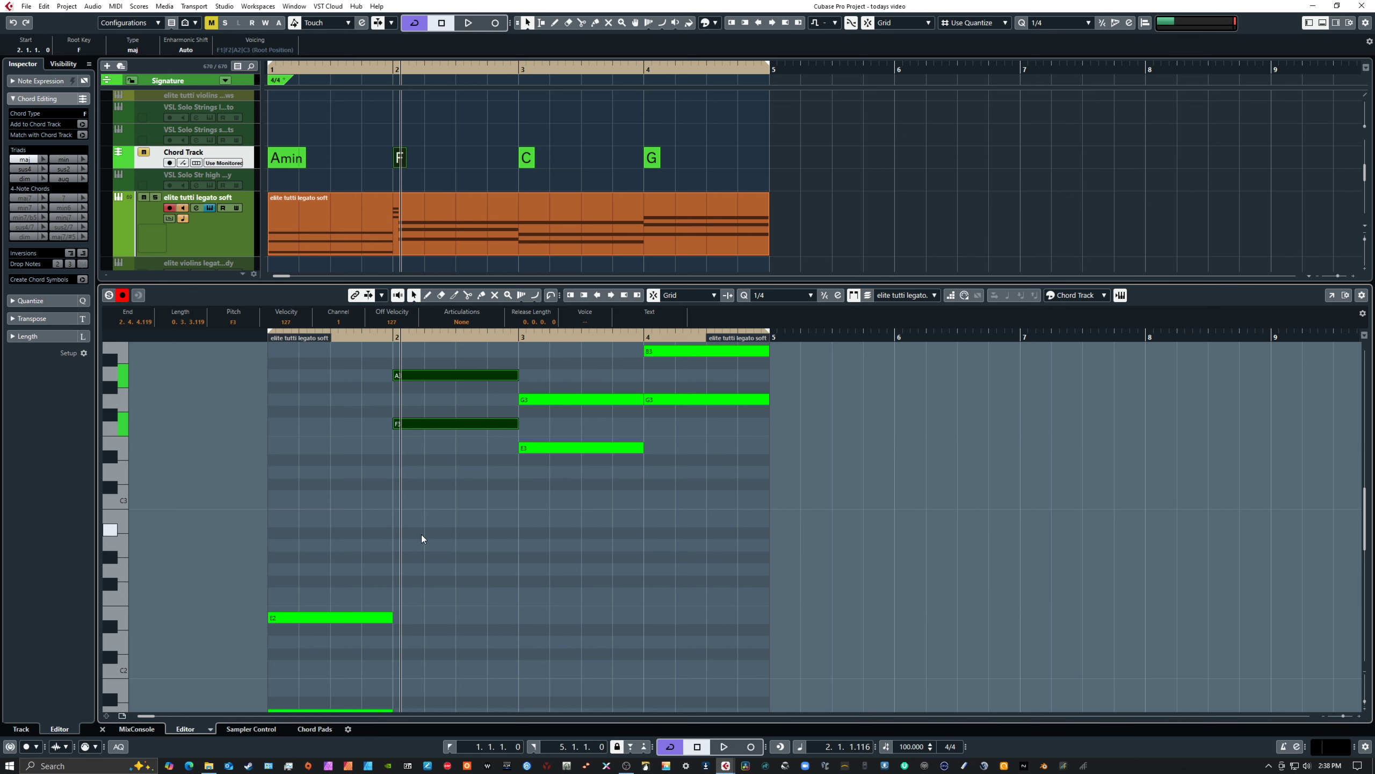
scroll(421, 534, "down", 8)
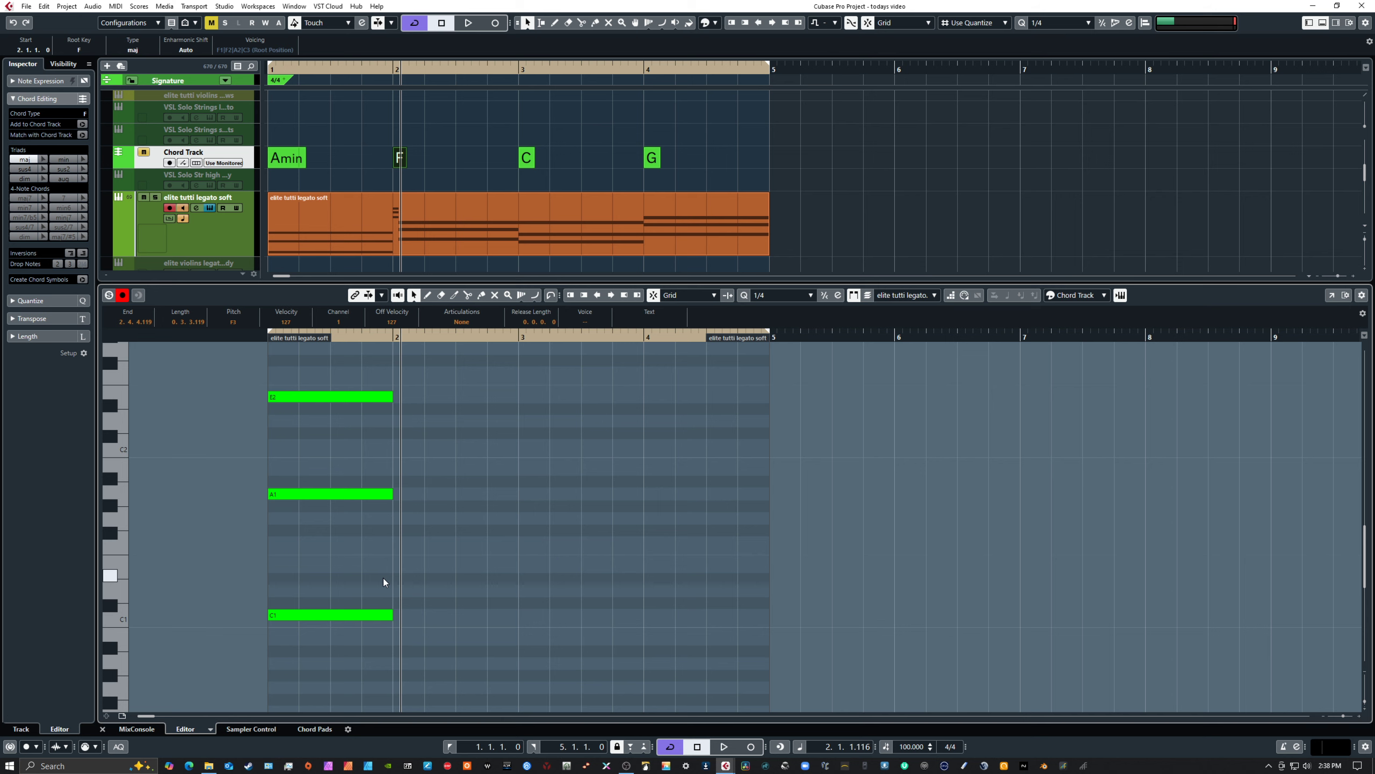
left_click_drag(325, 375, 339, 629)
key("shift+Up")
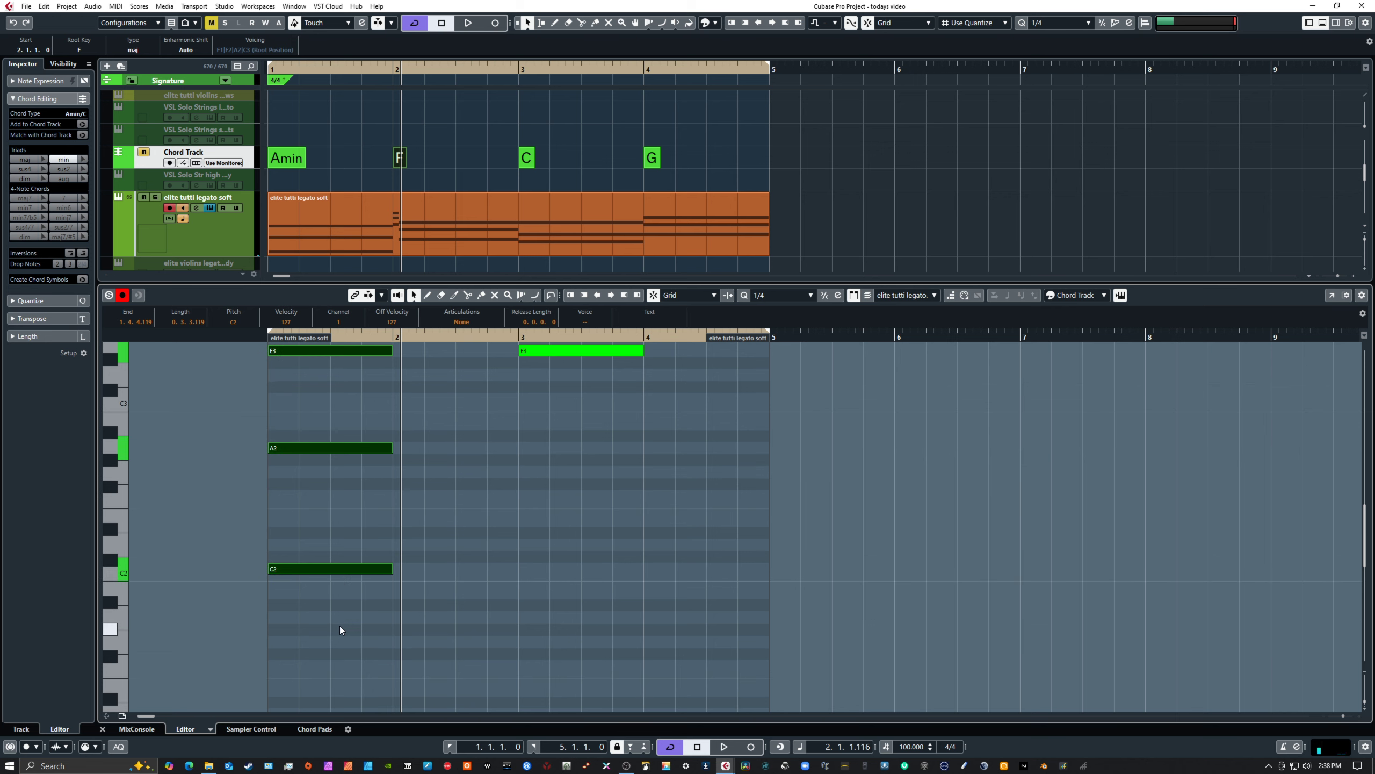
key("shift+Up")
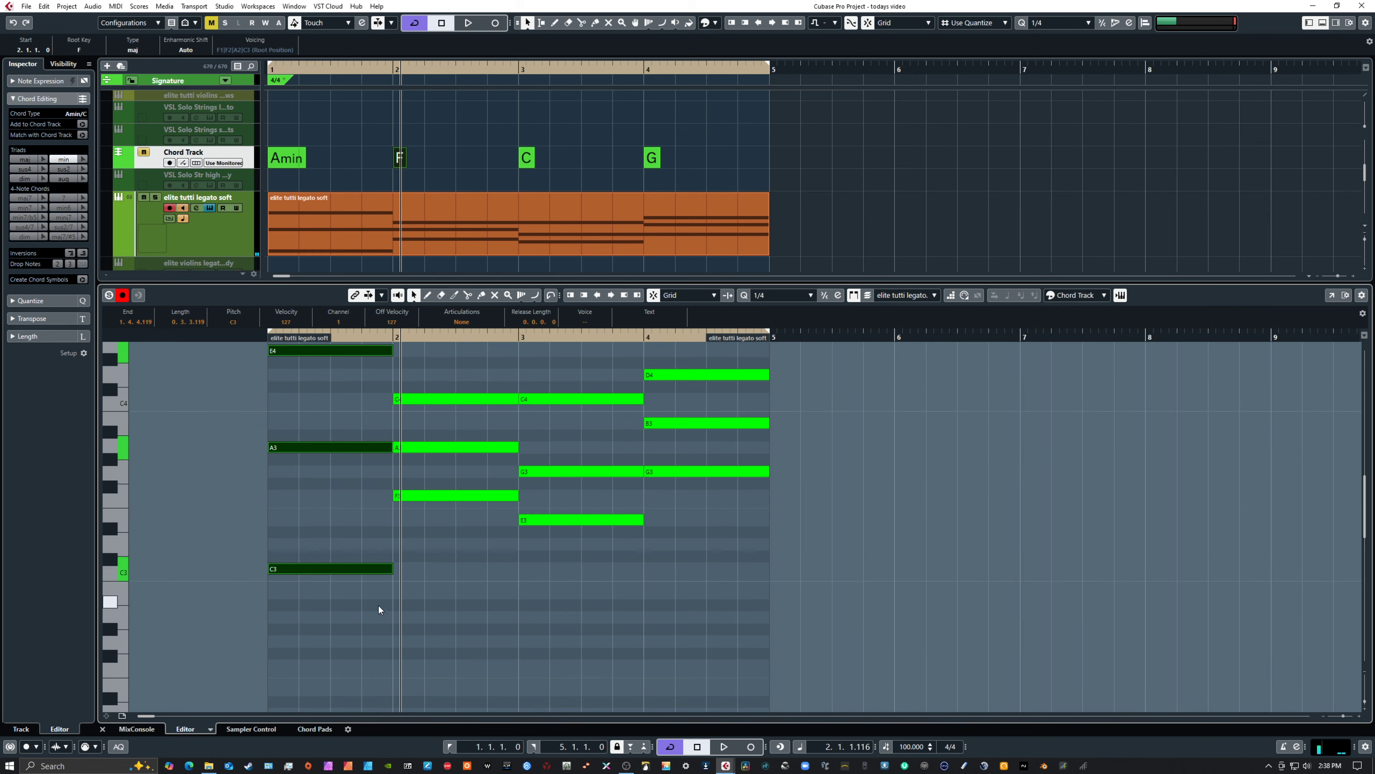
left_click(489, 571)
scroll(489, 571, "up", 2)
scroll(526, 628, "down", 1)
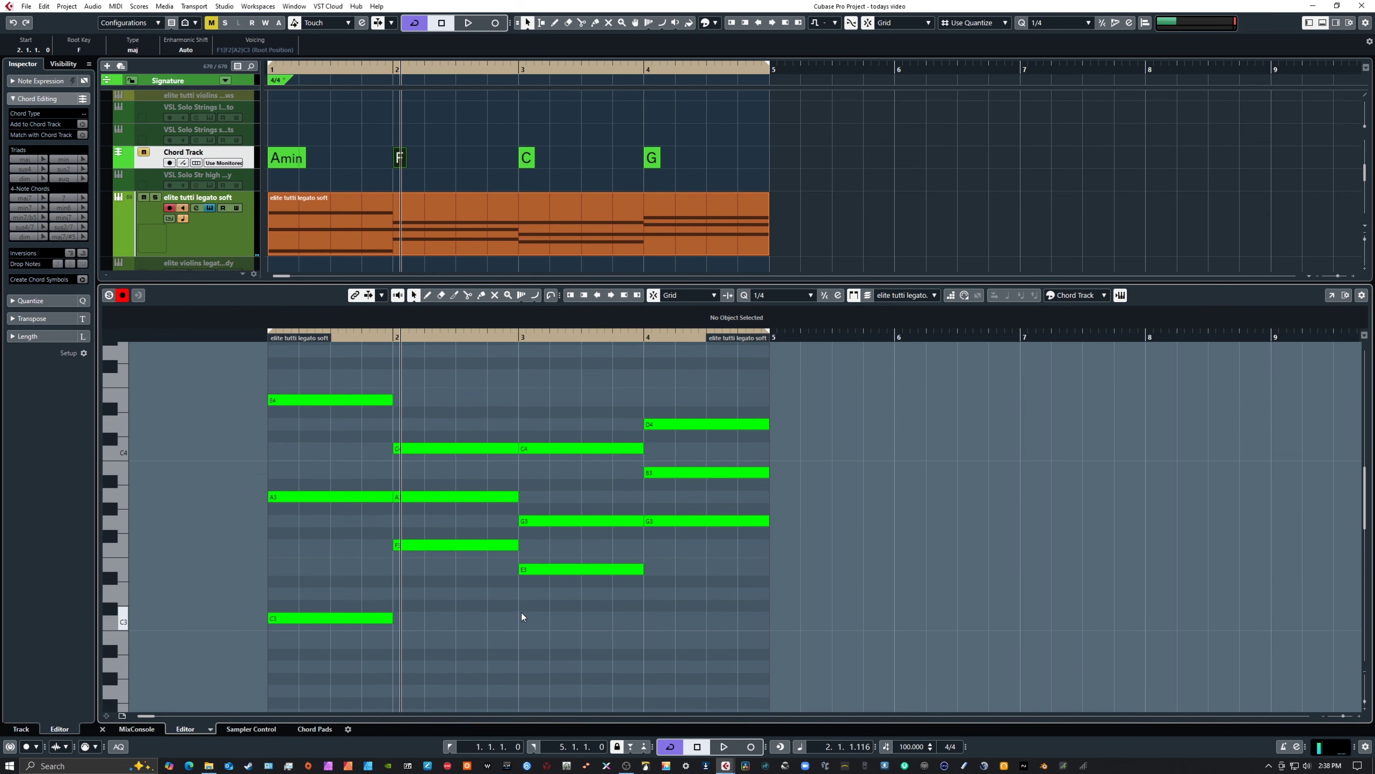
key("period")
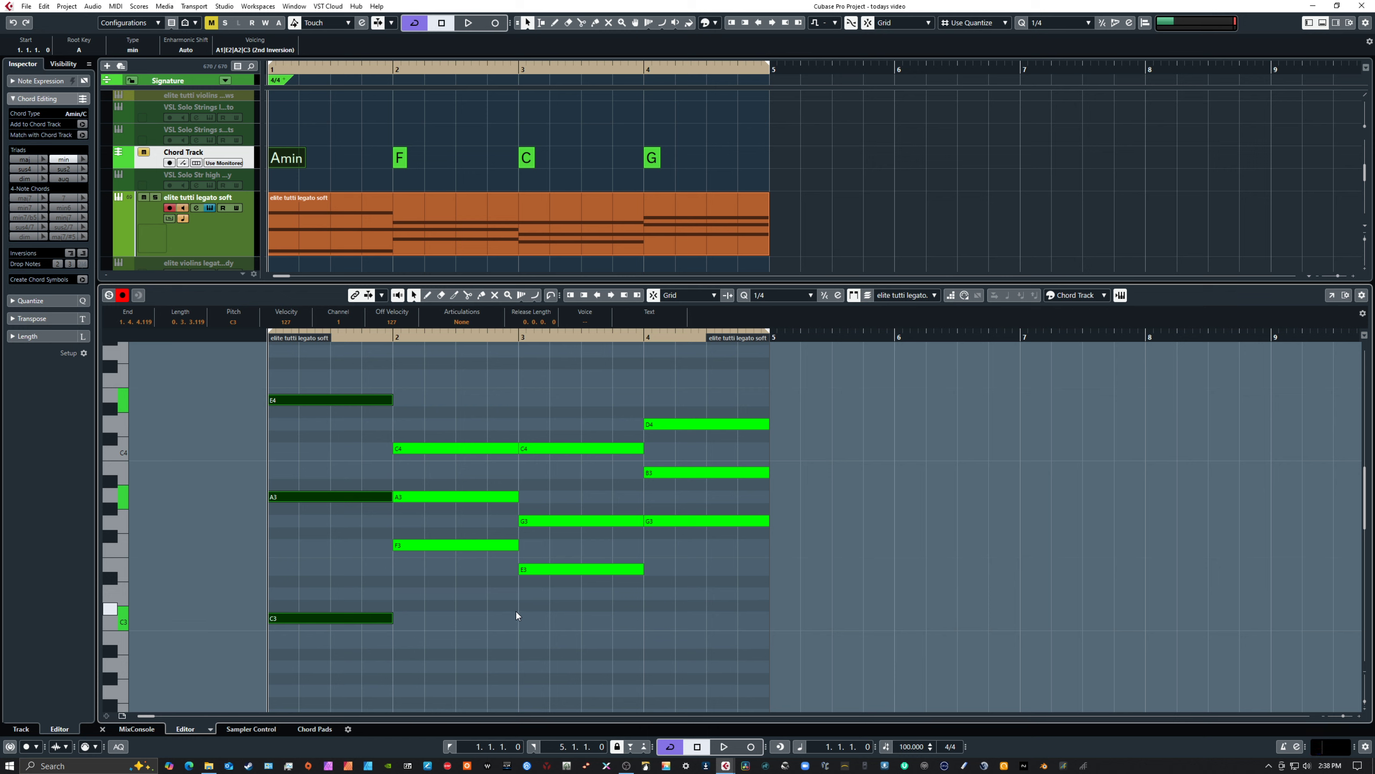
key("space")
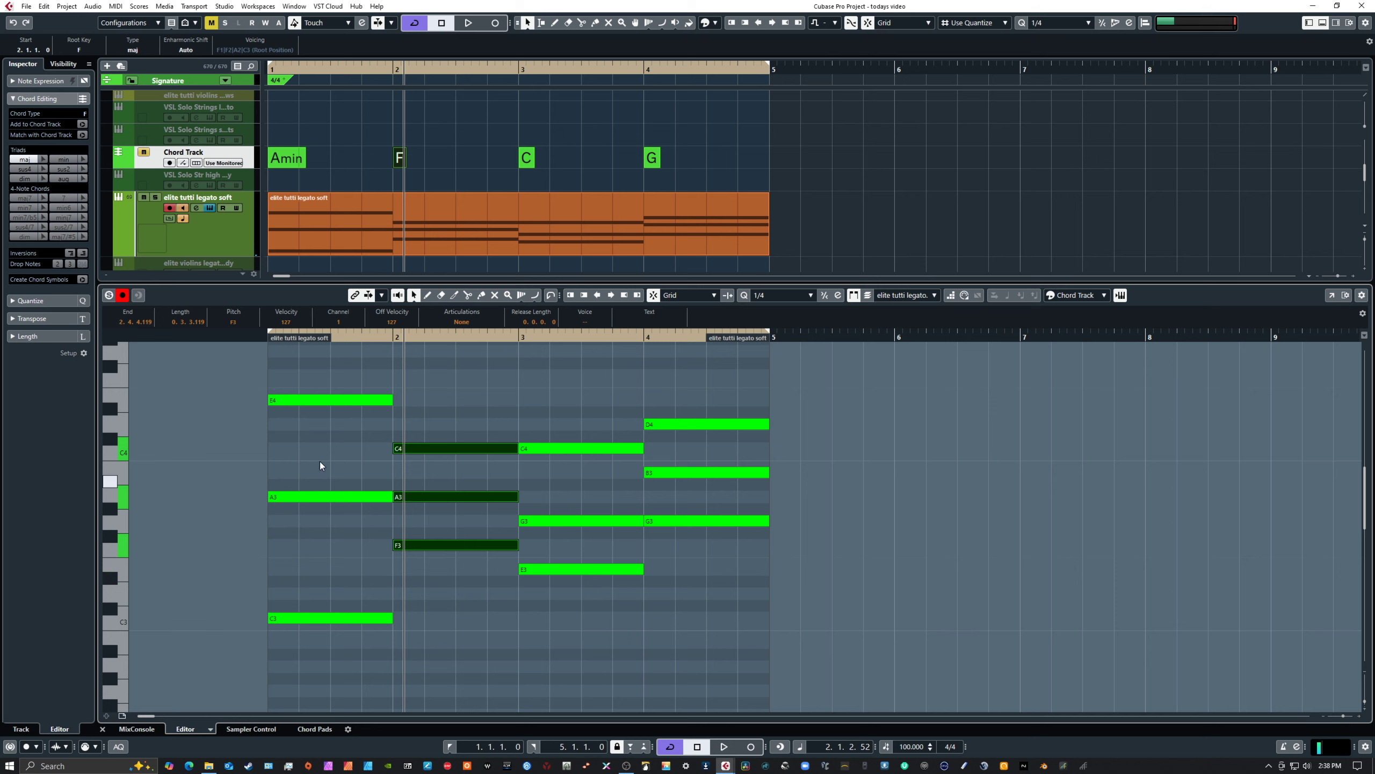
Select E4, A3 and C3 in bar 1 one at a time and all together to examine the open voicing
left_click_drag(312, 374, 340, 441)
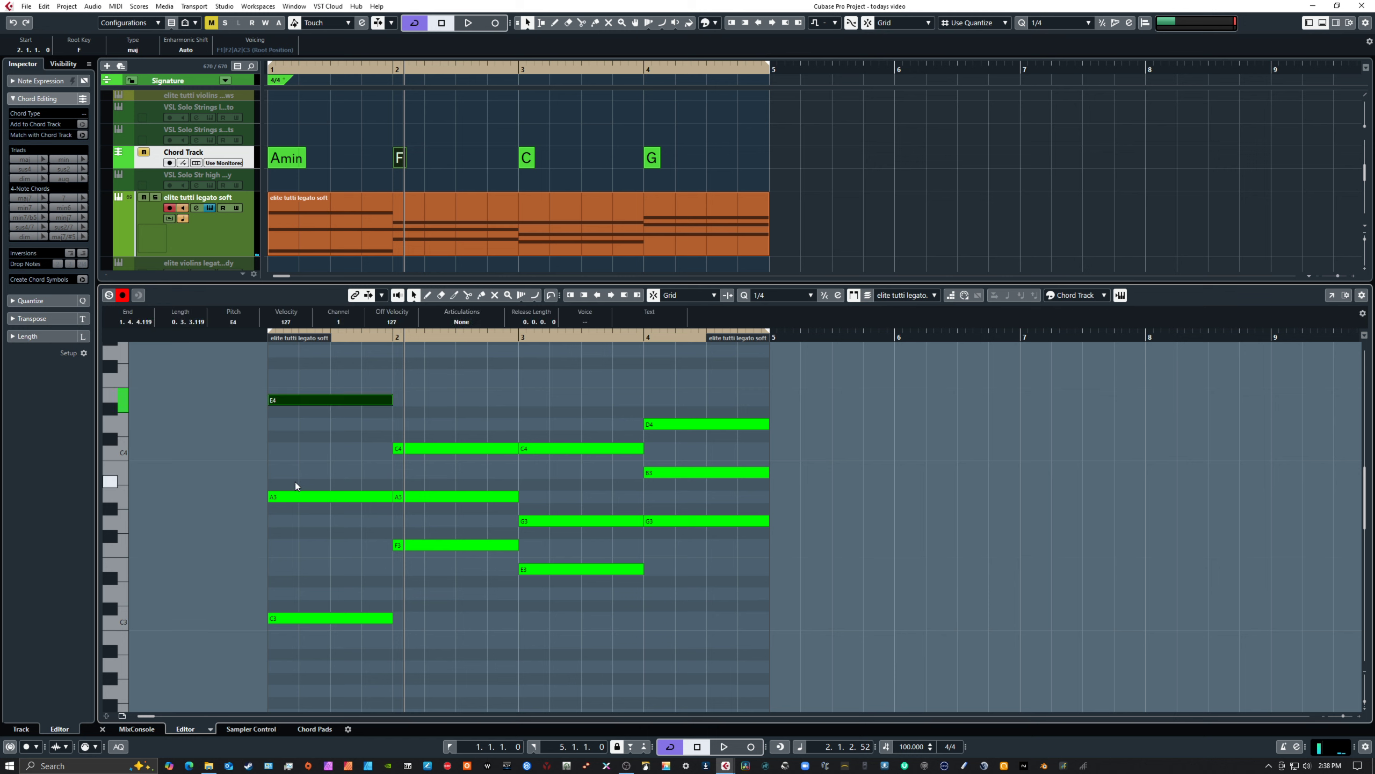
left_click_drag(294, 482, 316, 538)
left_click_drag(310, 591, 333, 633)
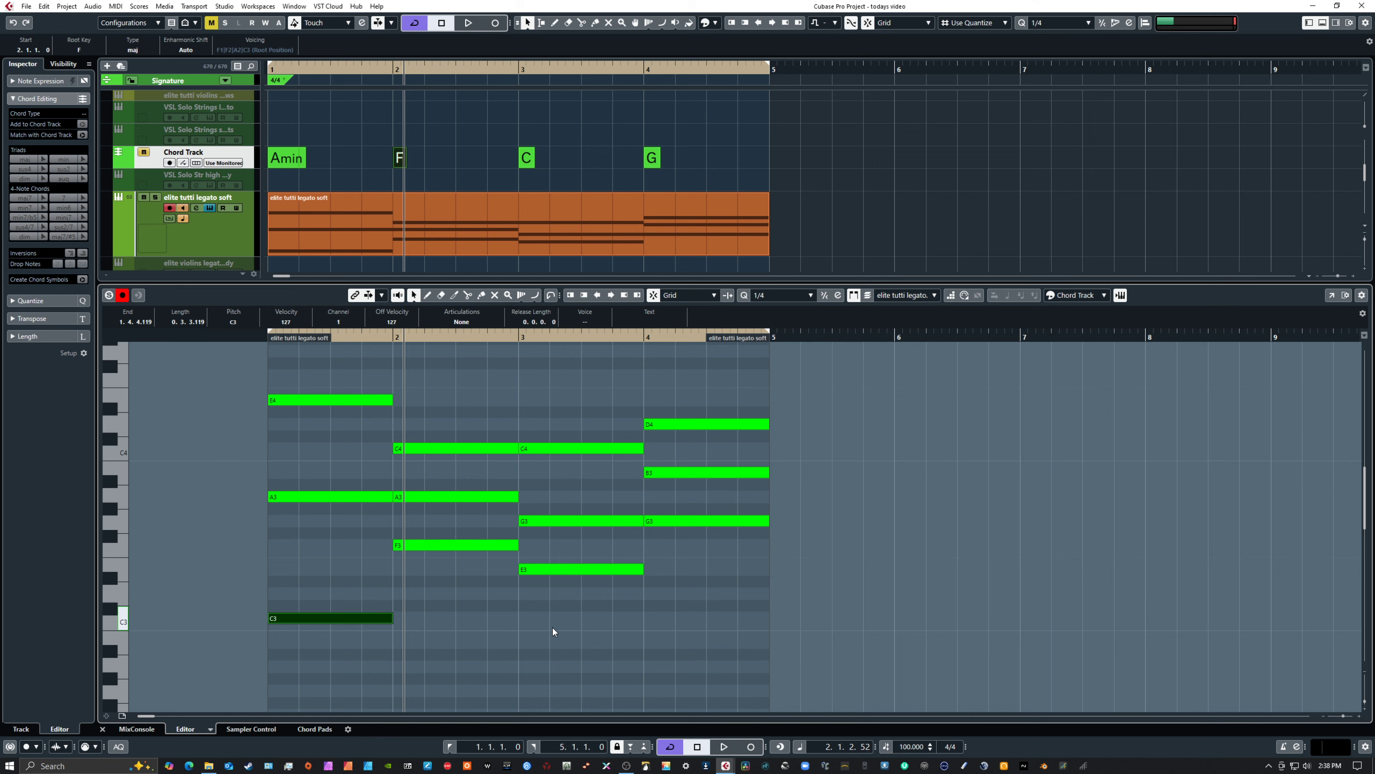
left_click_drag(329, 354, 347, 653)
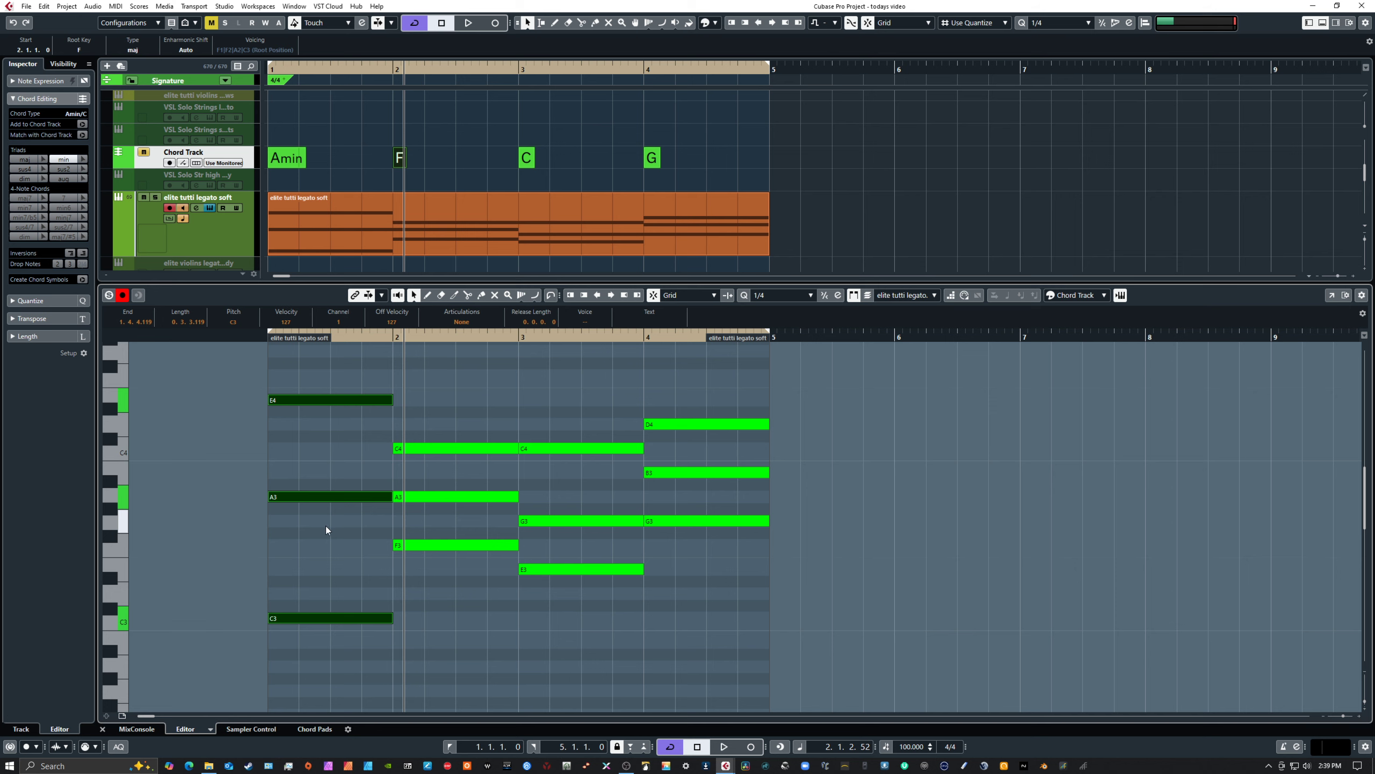
Draw a one-bar C3 note beneath the F chord in bar 2
left_click_drag(433, 530, 454, 575)
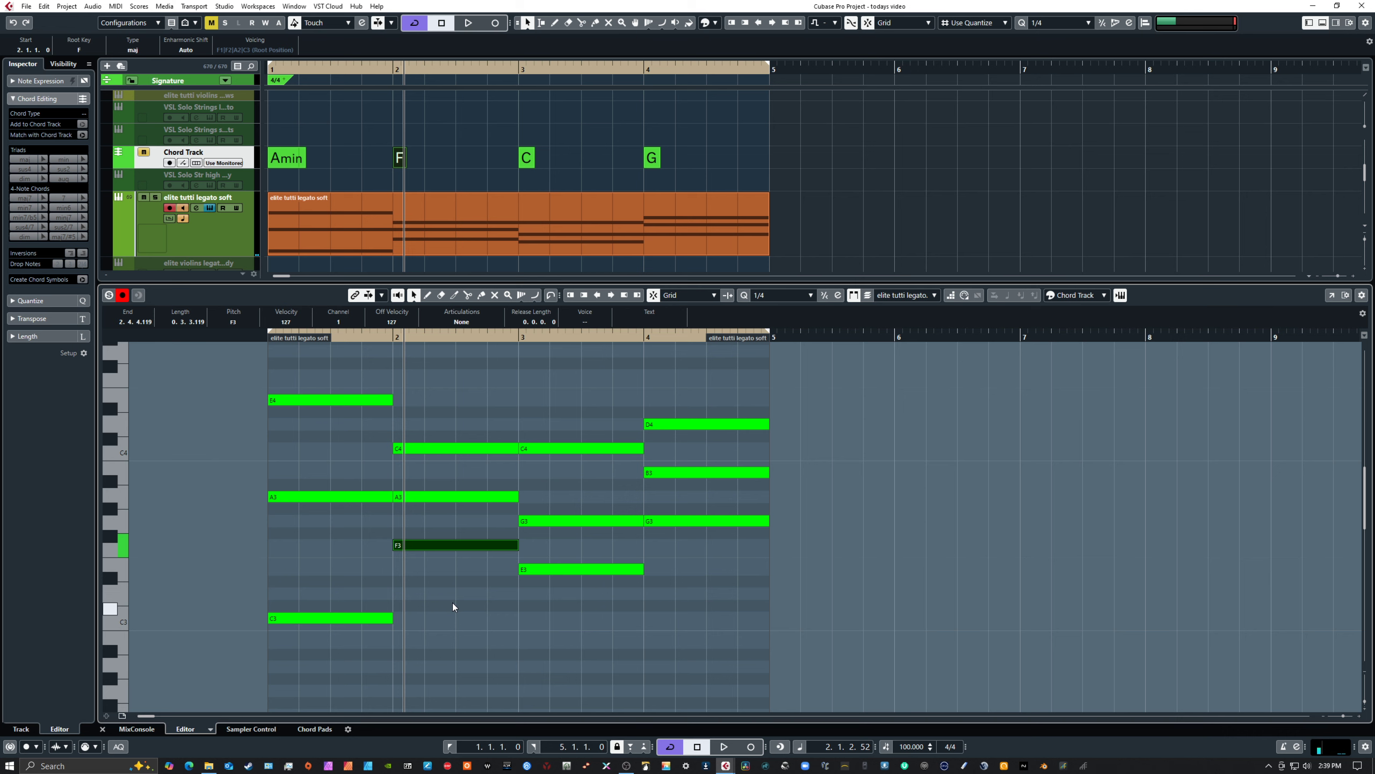
scroll(451, 602, "down", 4)
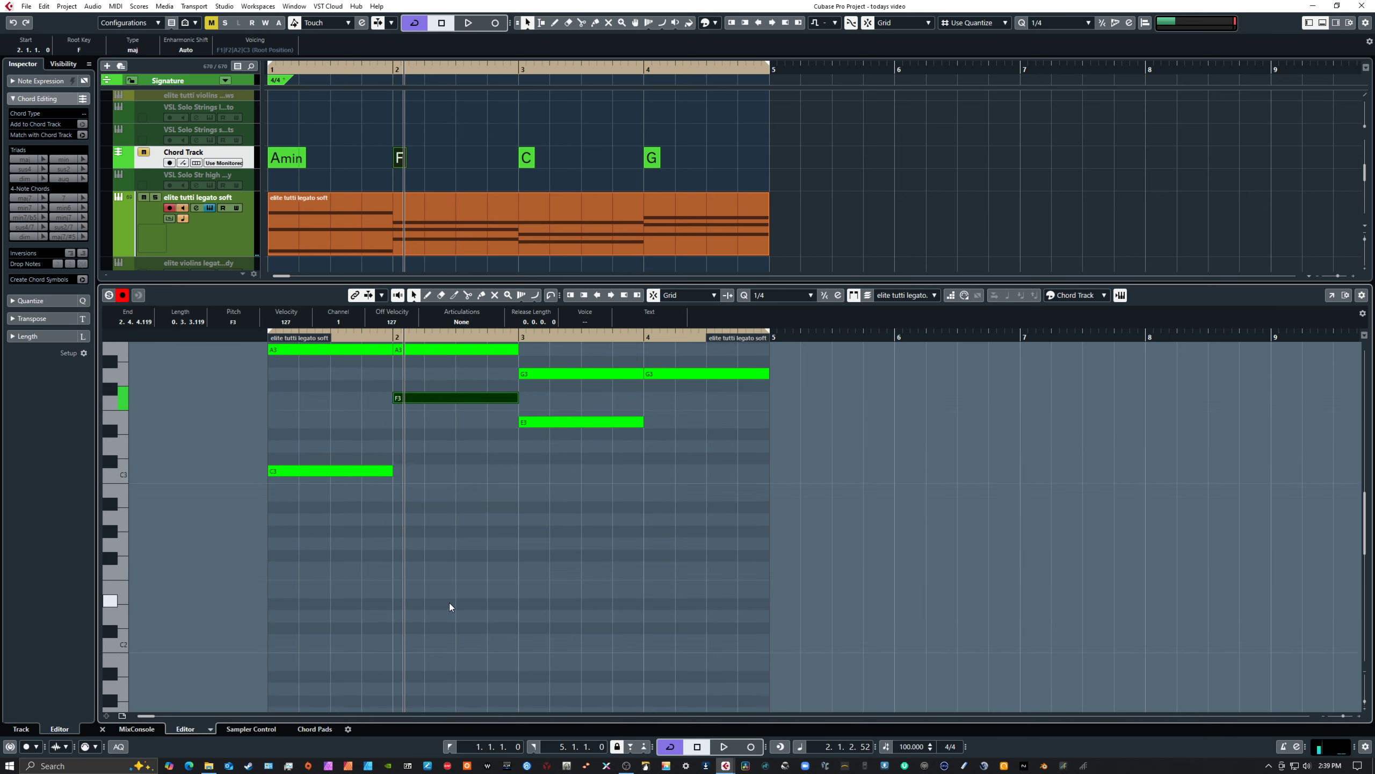
scroll(449, 601, "up", 4)
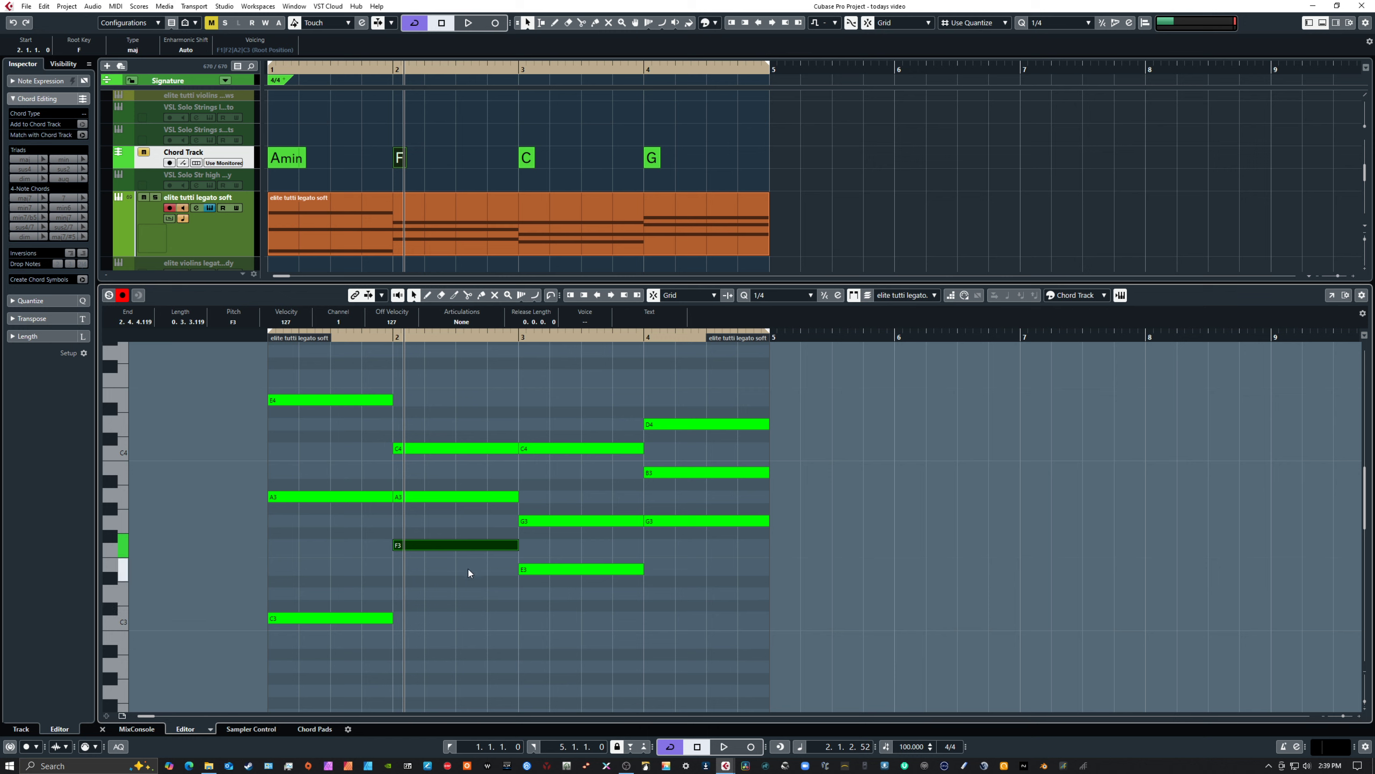
right_click(456, 596)
left_click(465, 596)
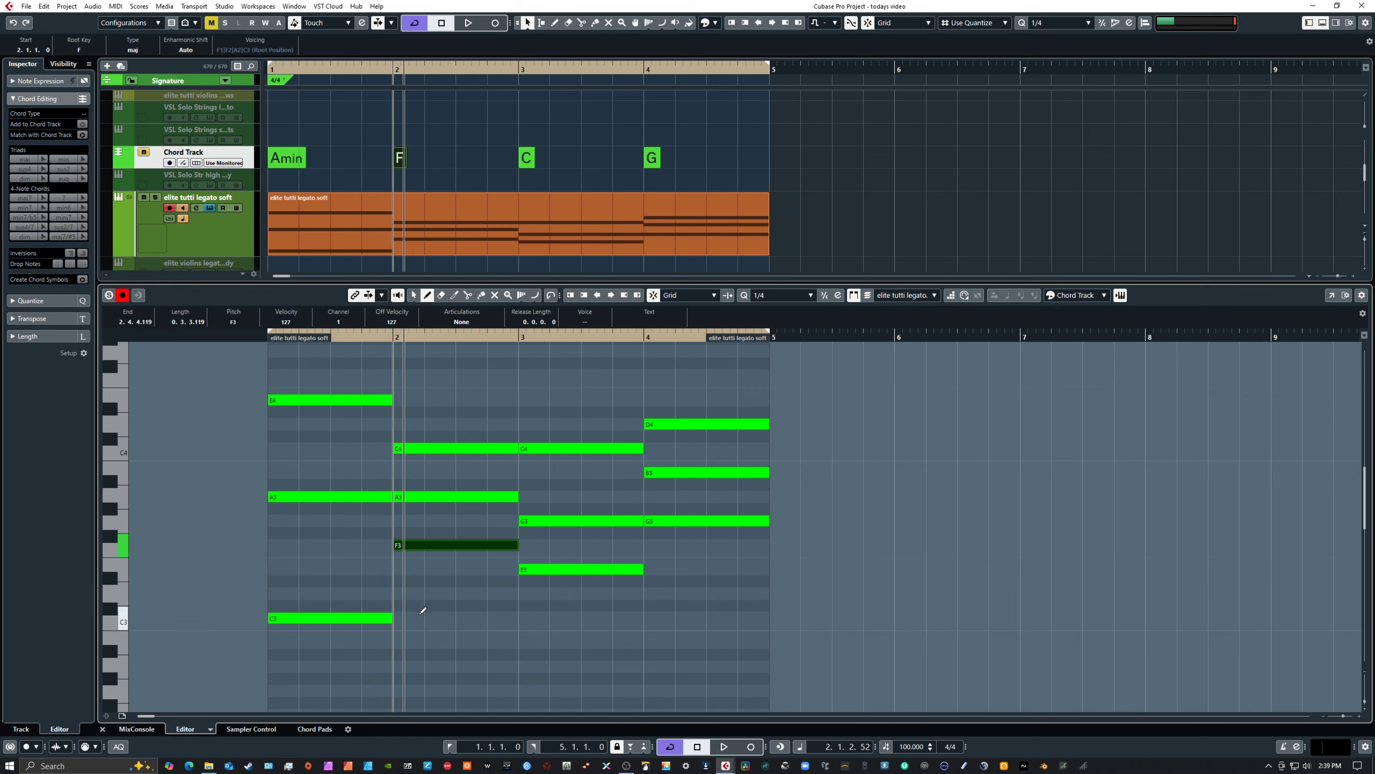
left_click_drag(397, 618, 519, 622)
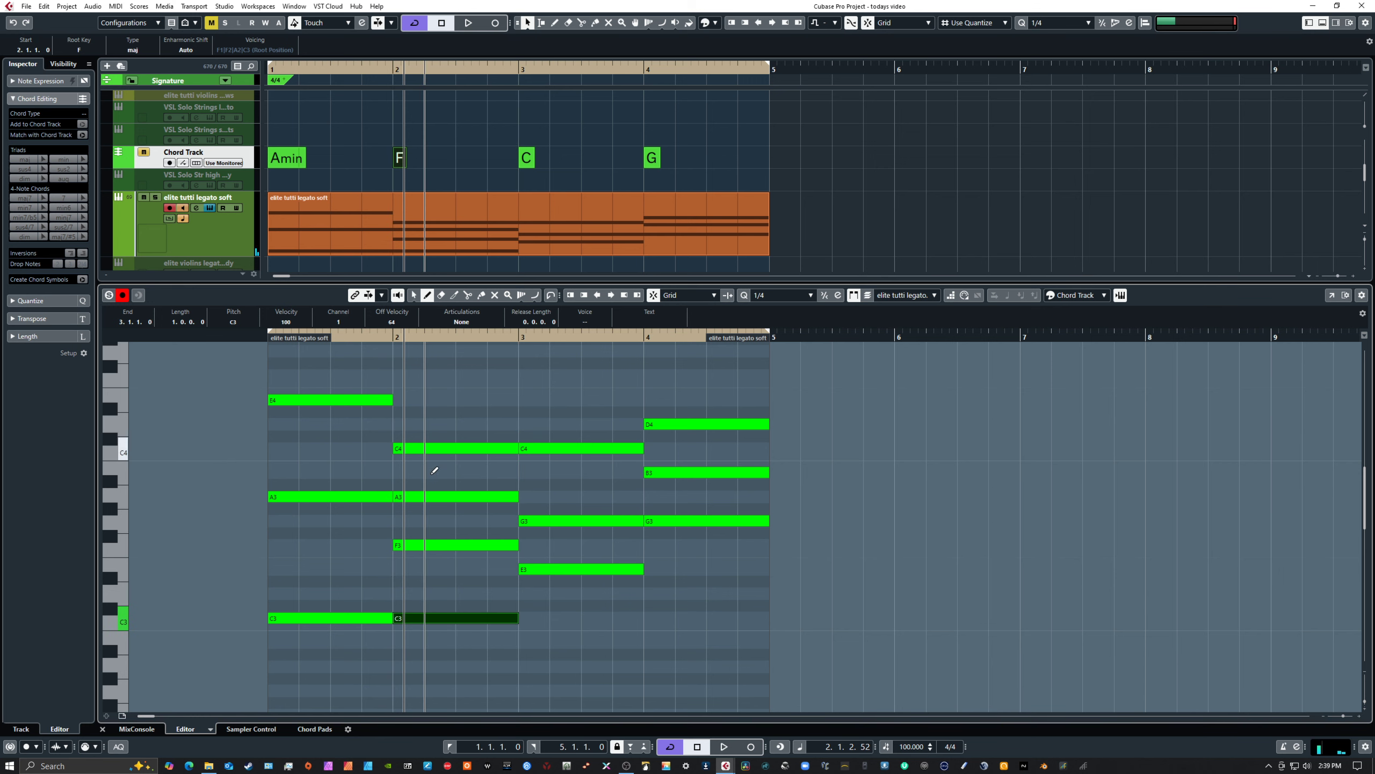
Draw one-bar C2 and C1 notes in bar 1, below the existing chord
scroll(436, 474, "down", 10)
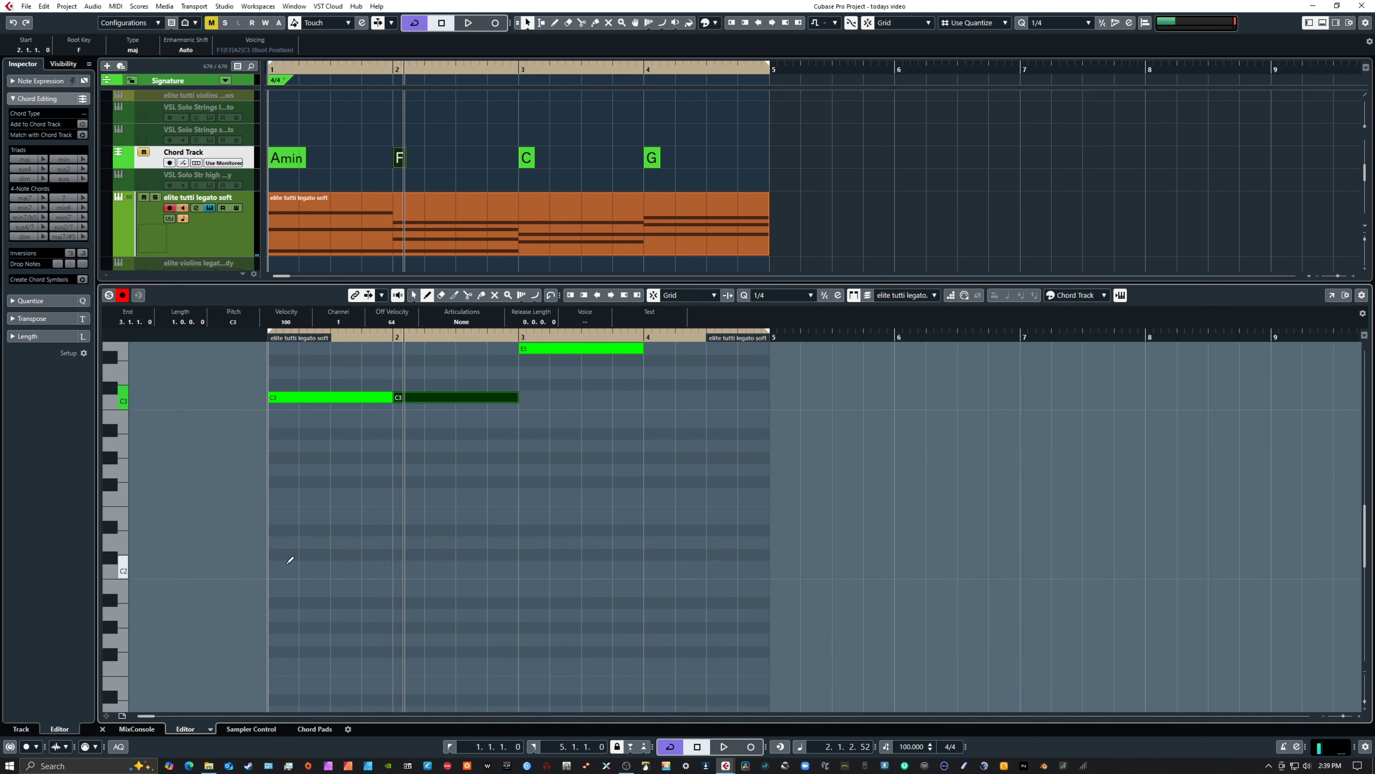
left_click_drag(280, 564, 391, 567)
key("1")
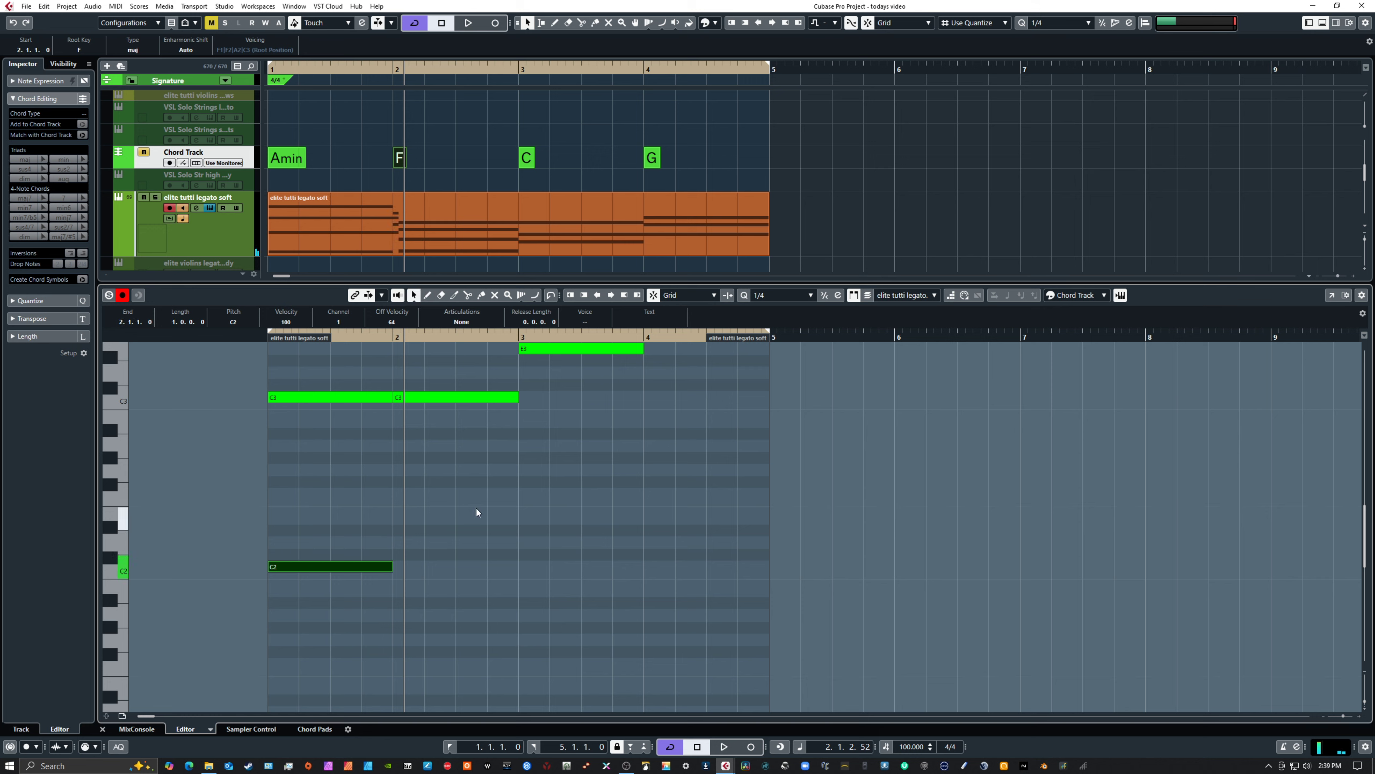
scroll(368, 540, "down", 7)
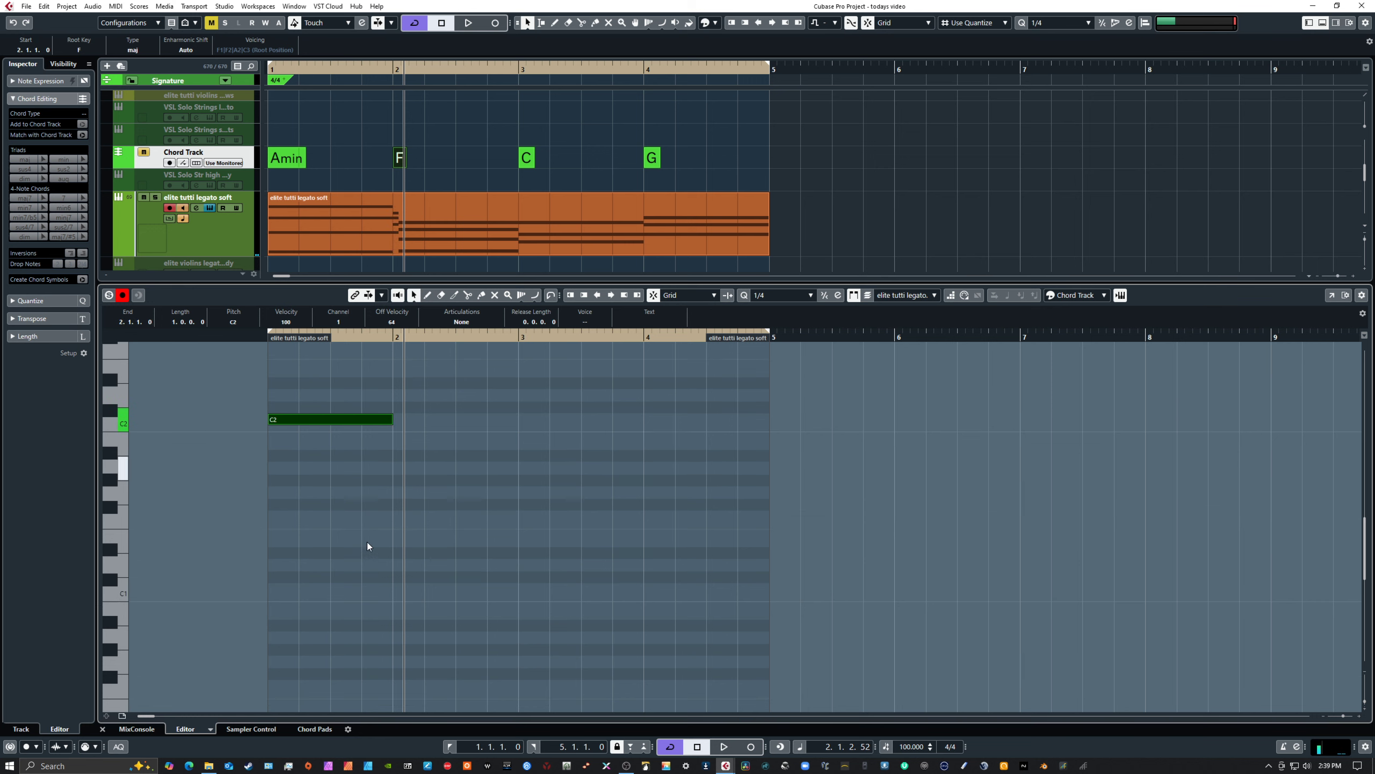
right_click(299, 586)
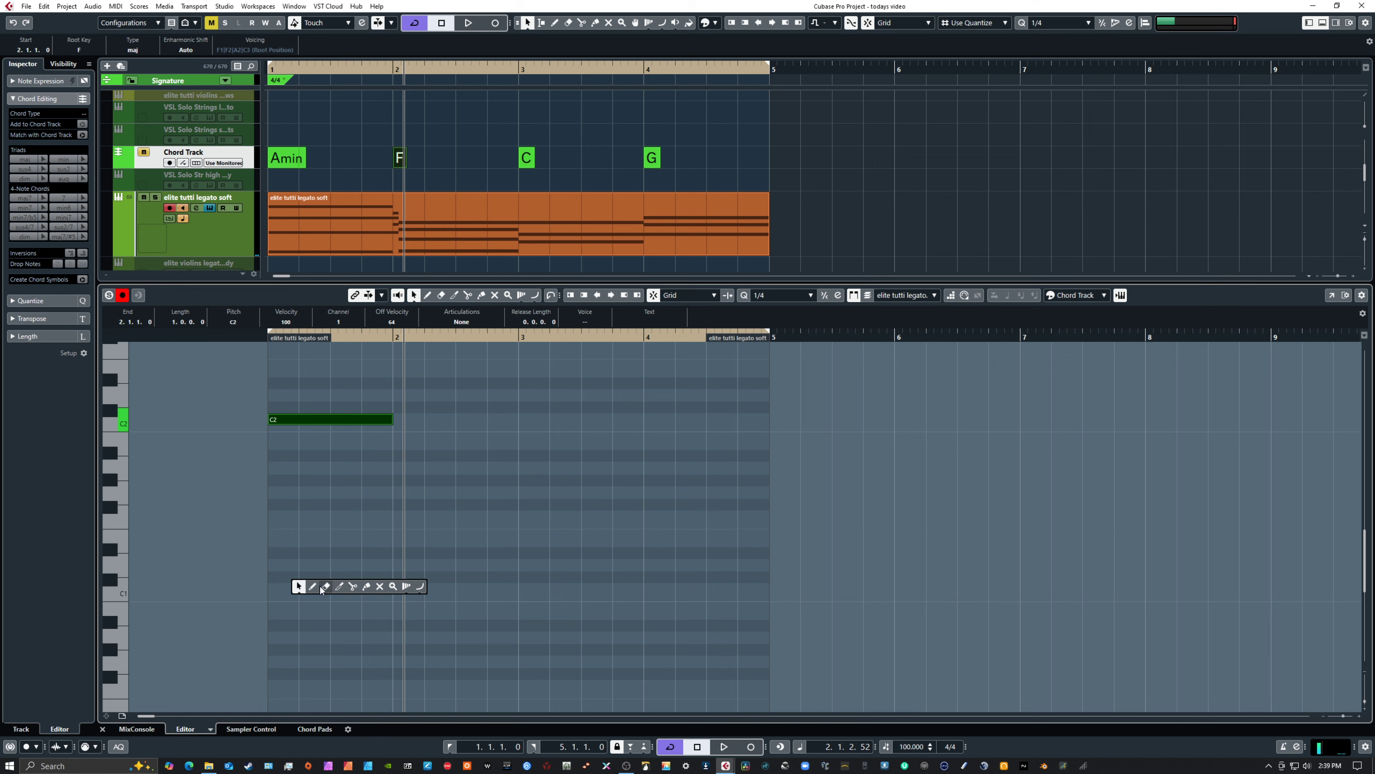
left_click(315, 587)
left_click_drag(286, 589, 392, 590)
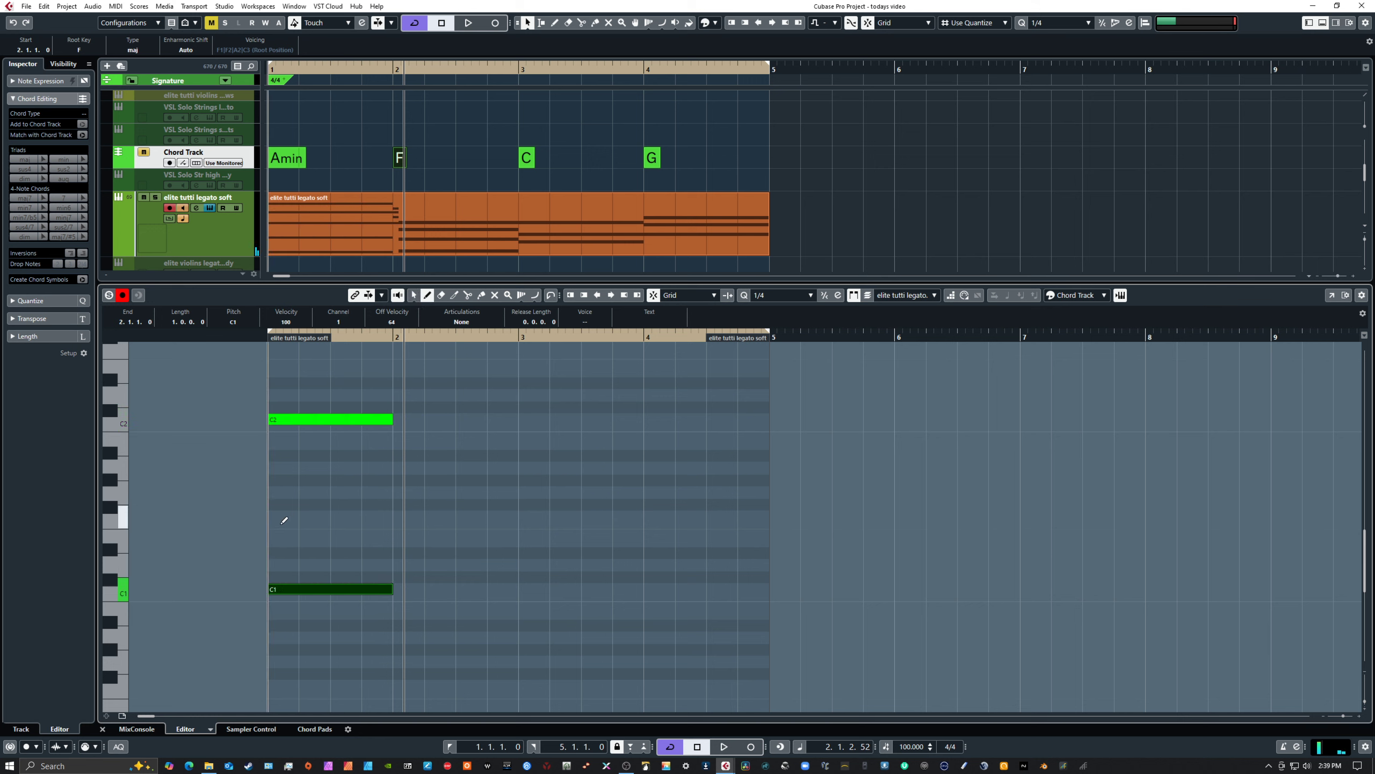
Add a one-bar note between C1 and C2 in bar 1 and set its pitch to E1
left_click_drag(273, 517, 389, 527)
right_click(391, 492)
left_click(399, 492)
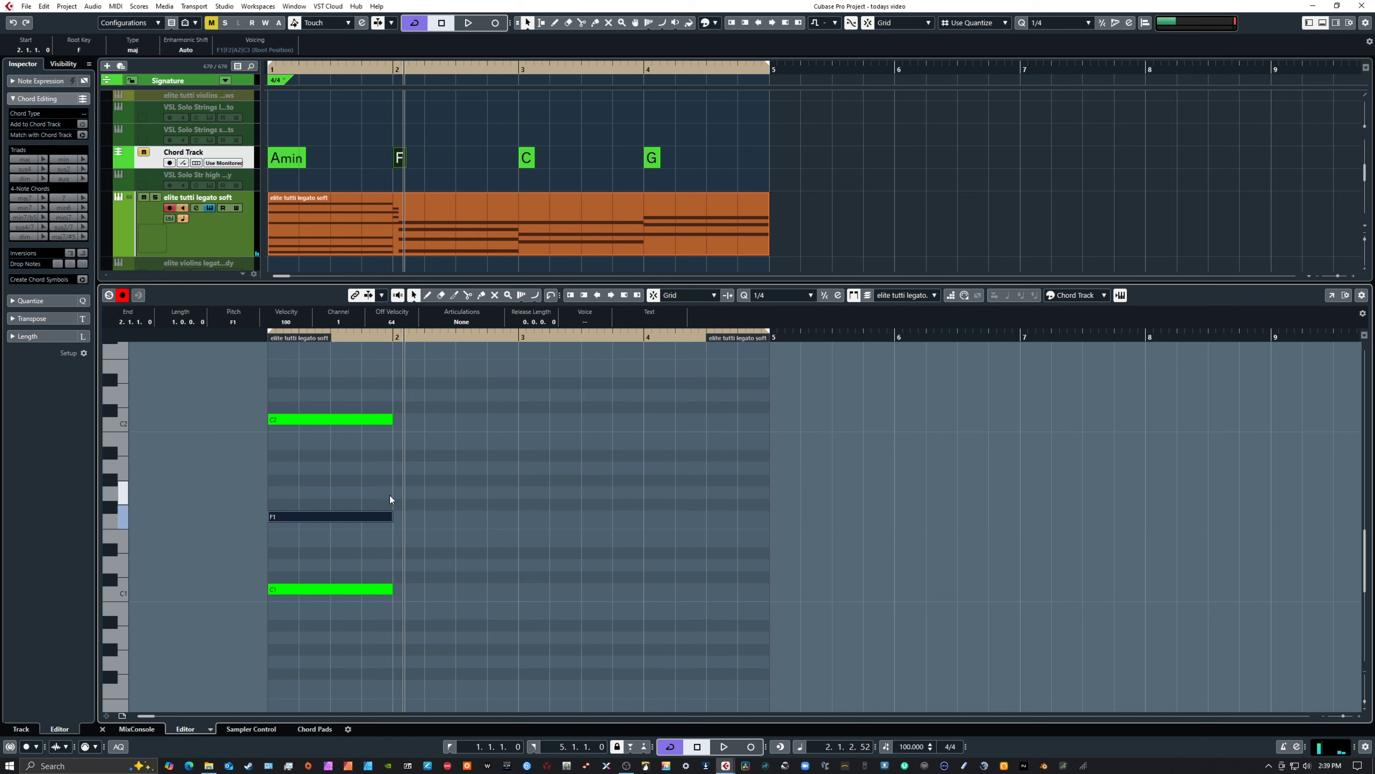
key("Up")
key("Up")
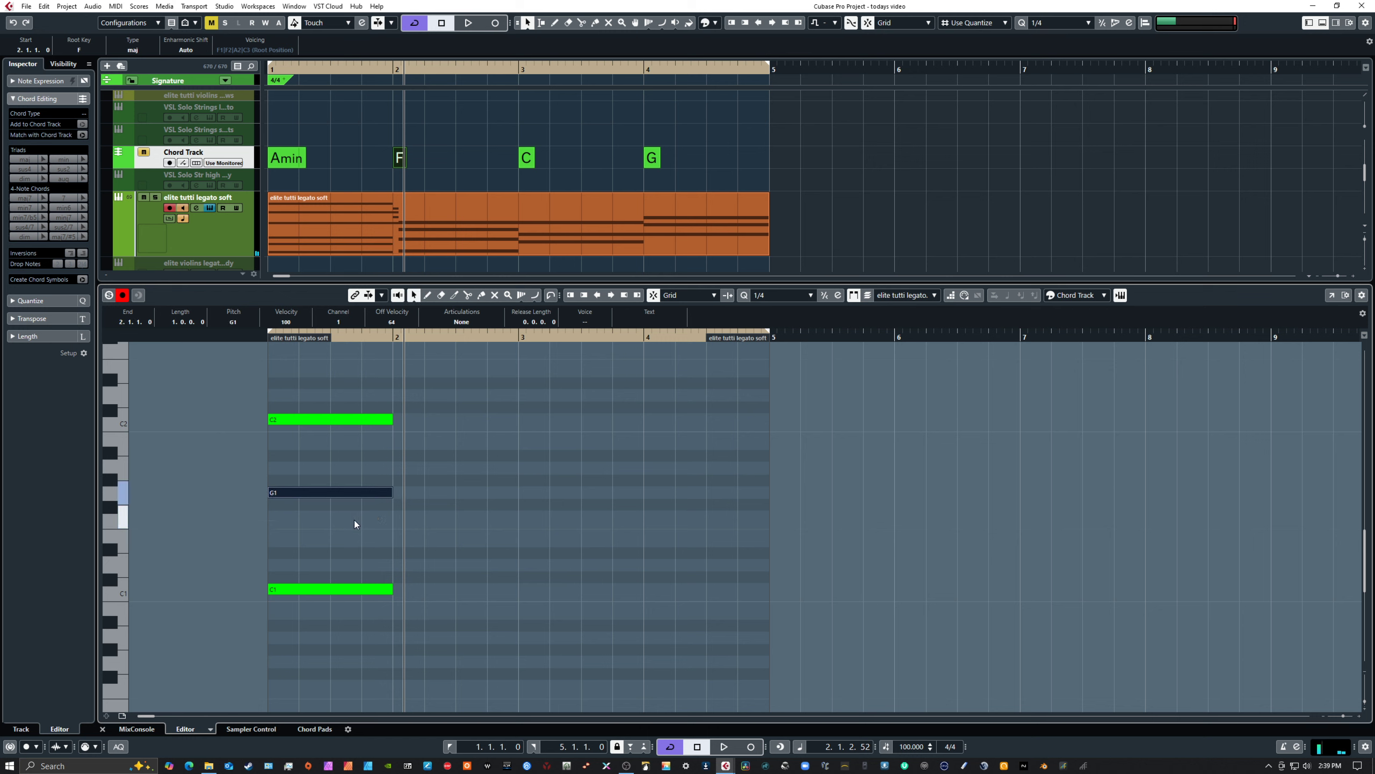
key("Down")
key("Down")
key("Down")
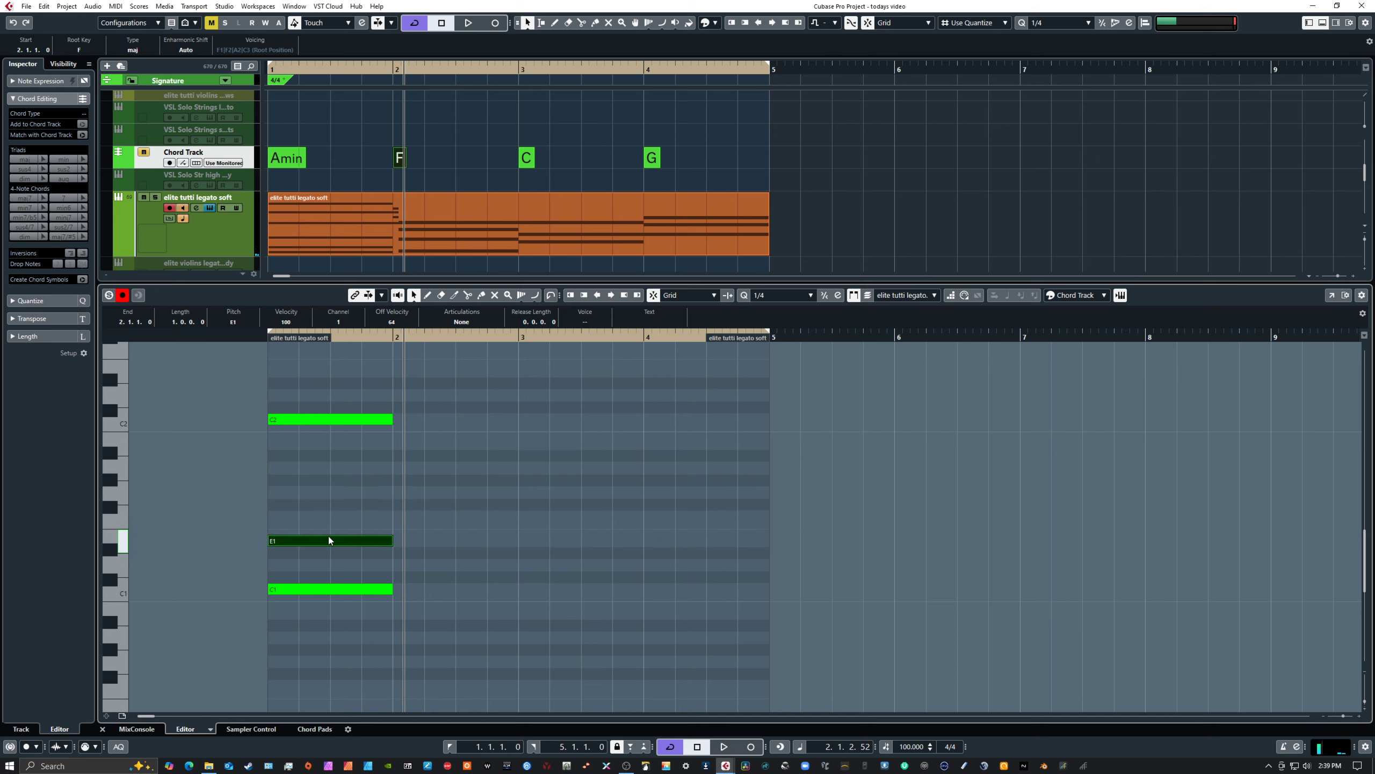
Play bar 1 from the start to hear the chord with the closely spaced low C1, E1 and C2
key("period")
key("space")
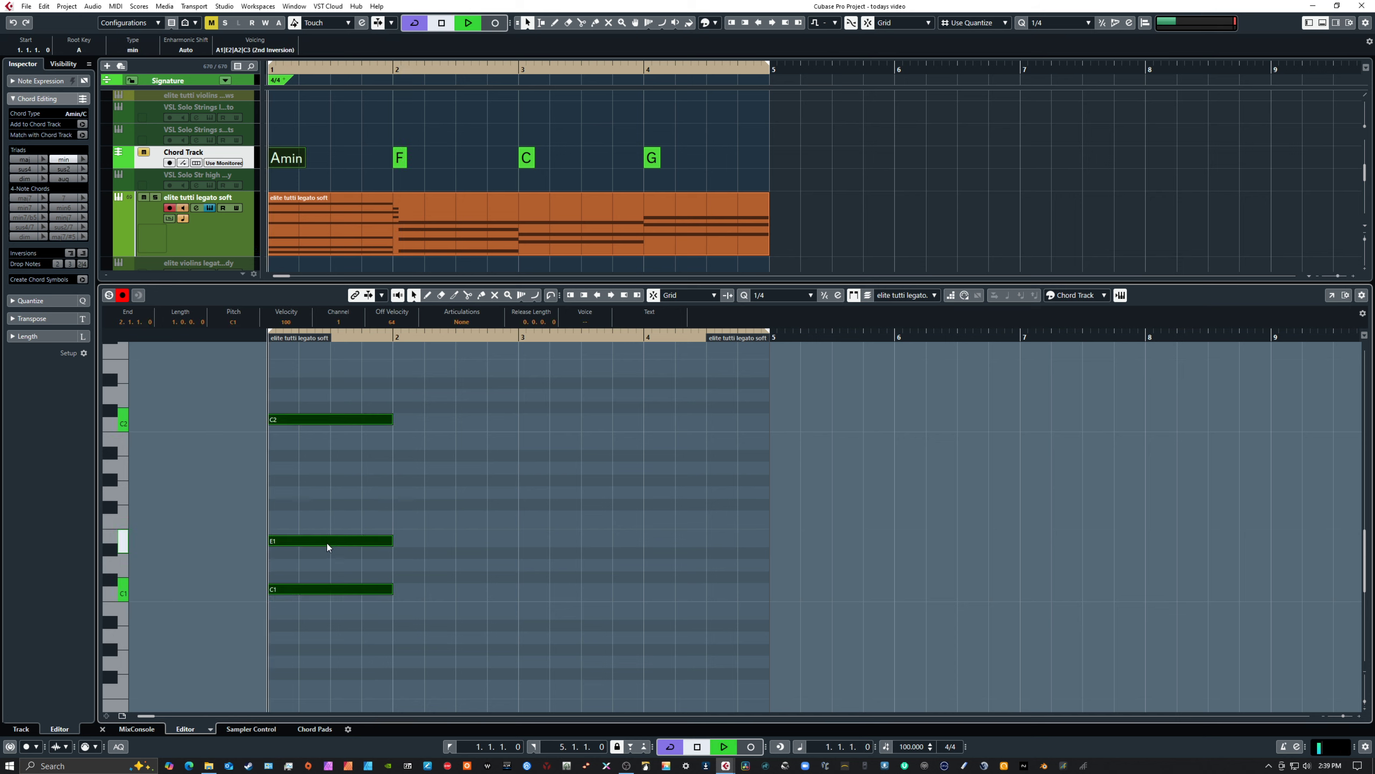
key("space")
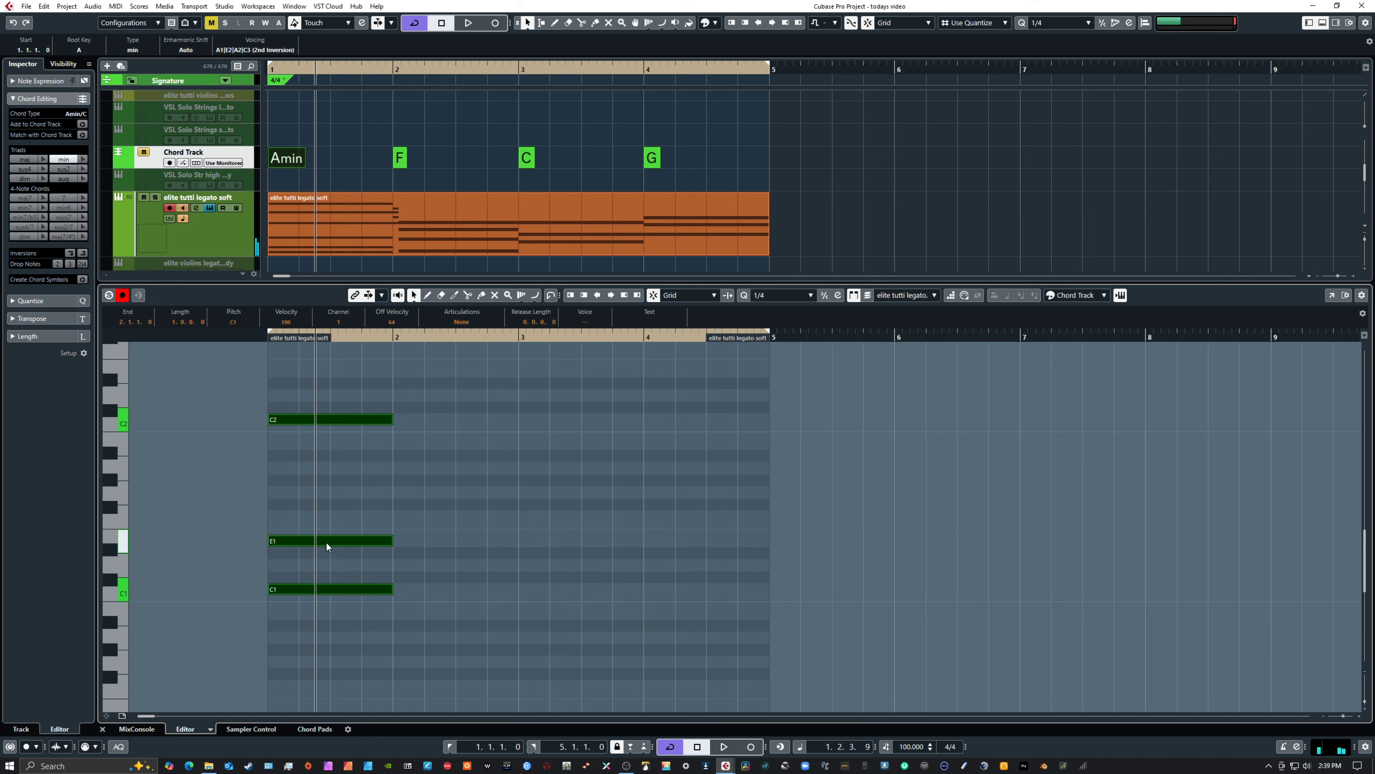
Raise the low E1 note in bar 1 to A1
left_click(326, 541)
key("Up")
key("Up")
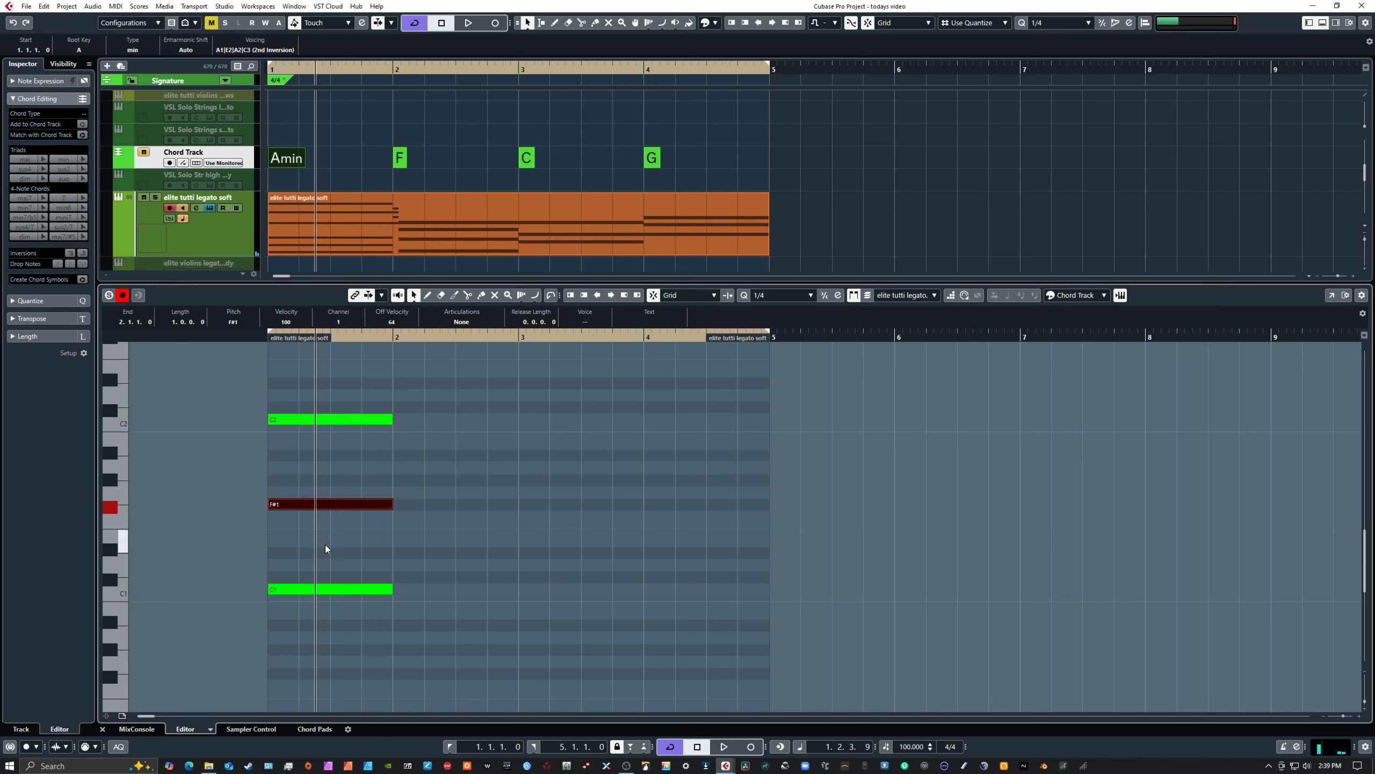
key("Up")
key("Up")
key("Up")
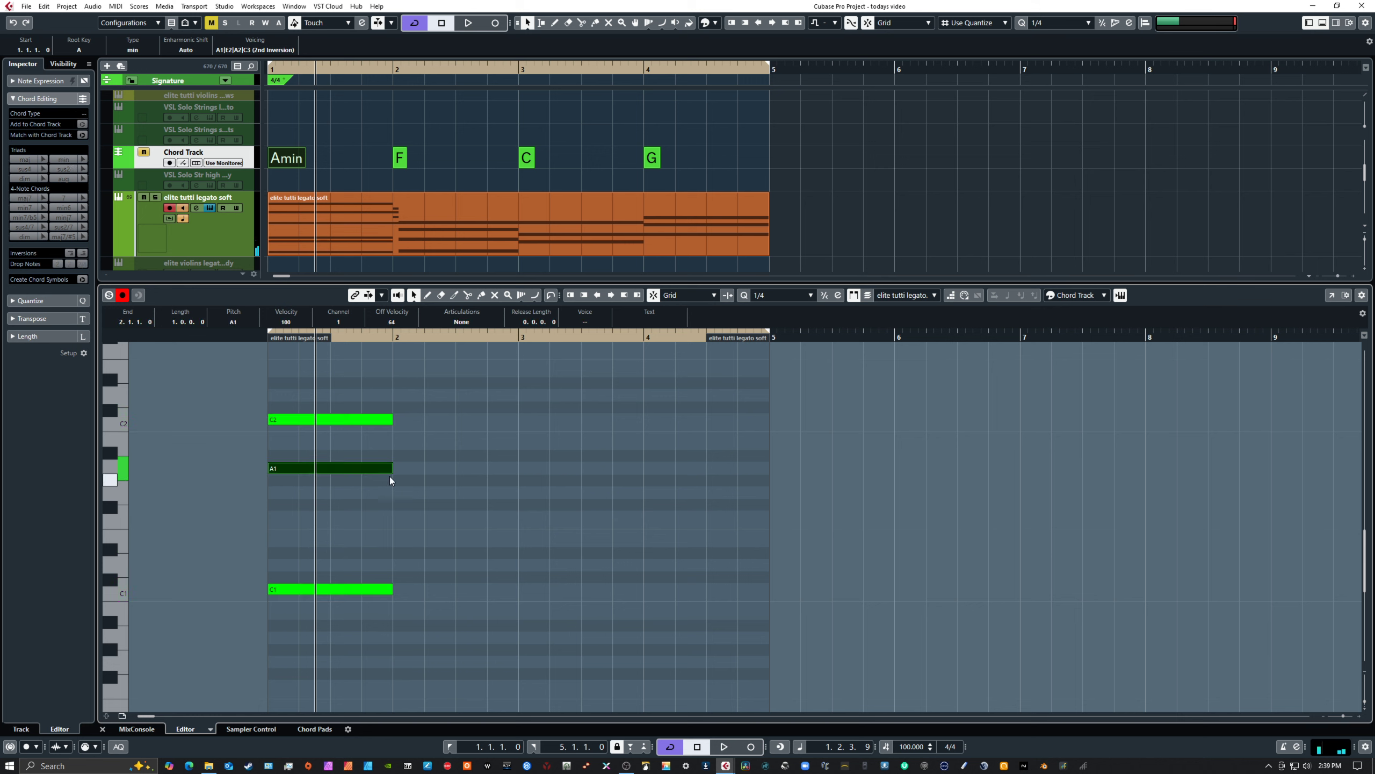
Raise the C2 note in bar 1 to E2 and select the three low notes C1, A1 and E2
left_click(348, 420)
key("Up")
key("Up")
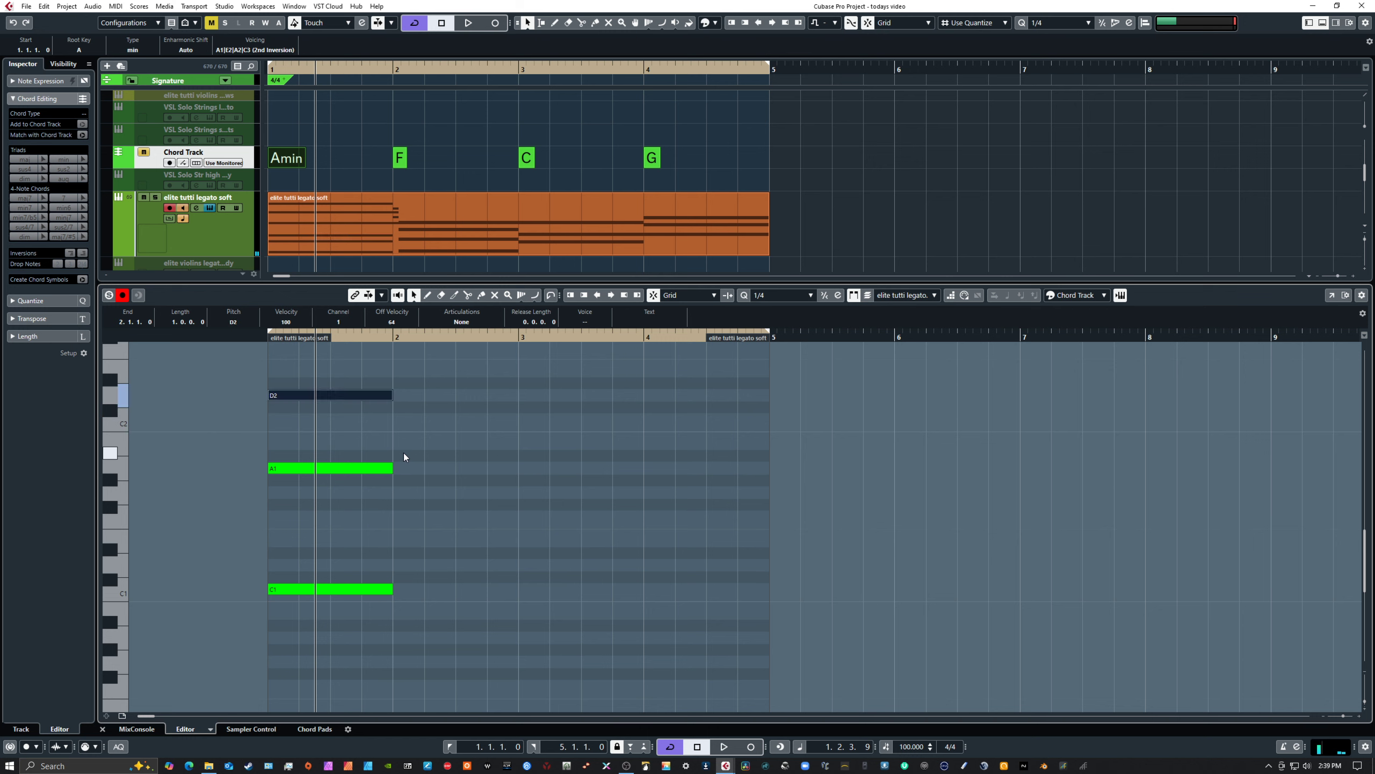
key("Up")
key("Up")
scroll(481, 461, "up", 3)
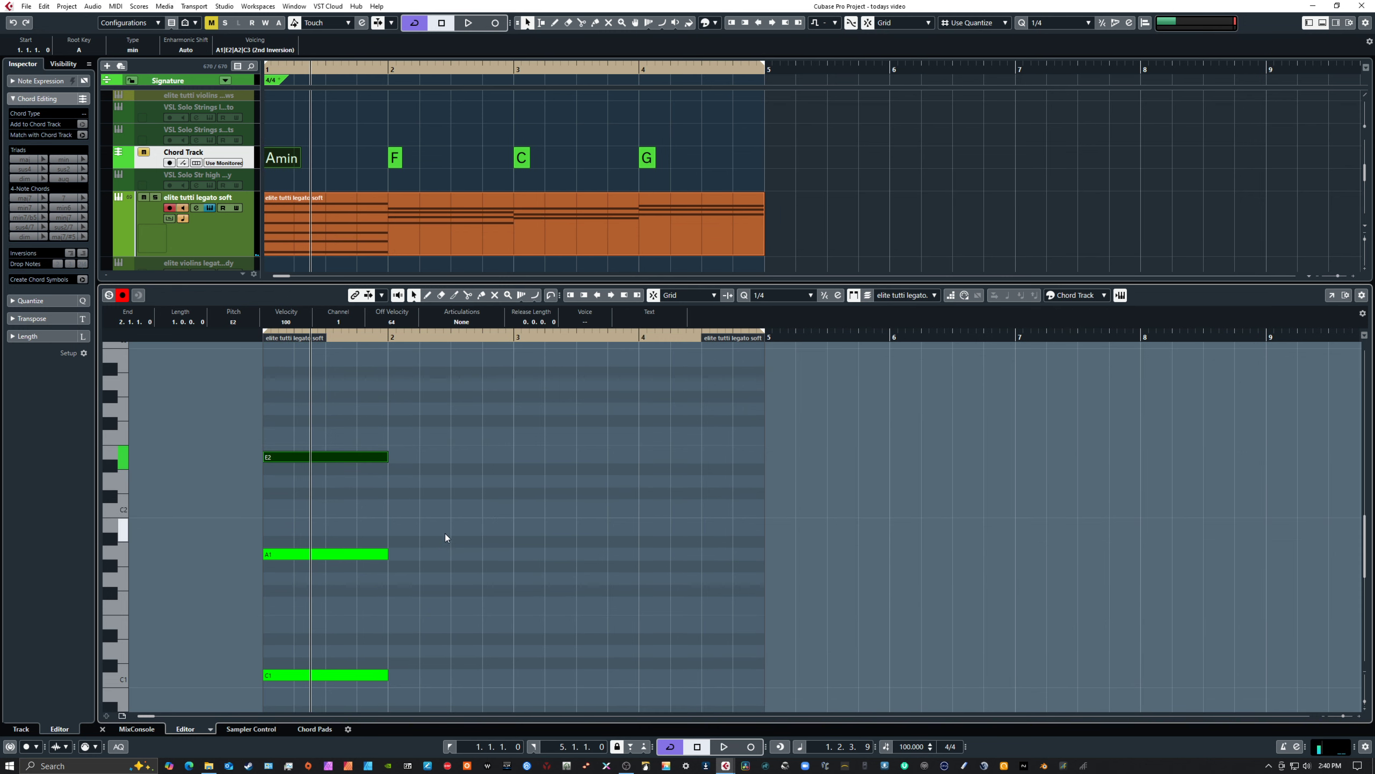
scroll(452, 555, "down", 3)
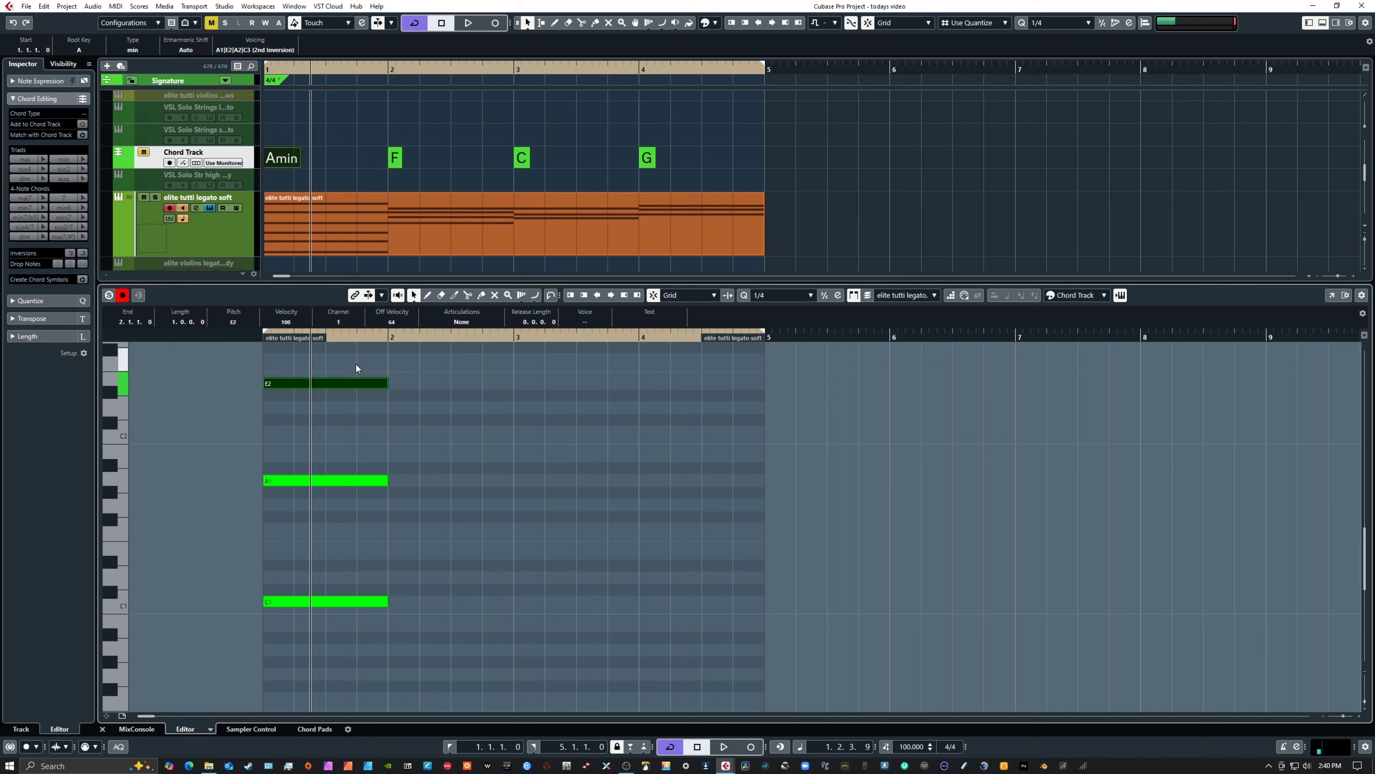
left_click_drag(356, 365, 411, 610)
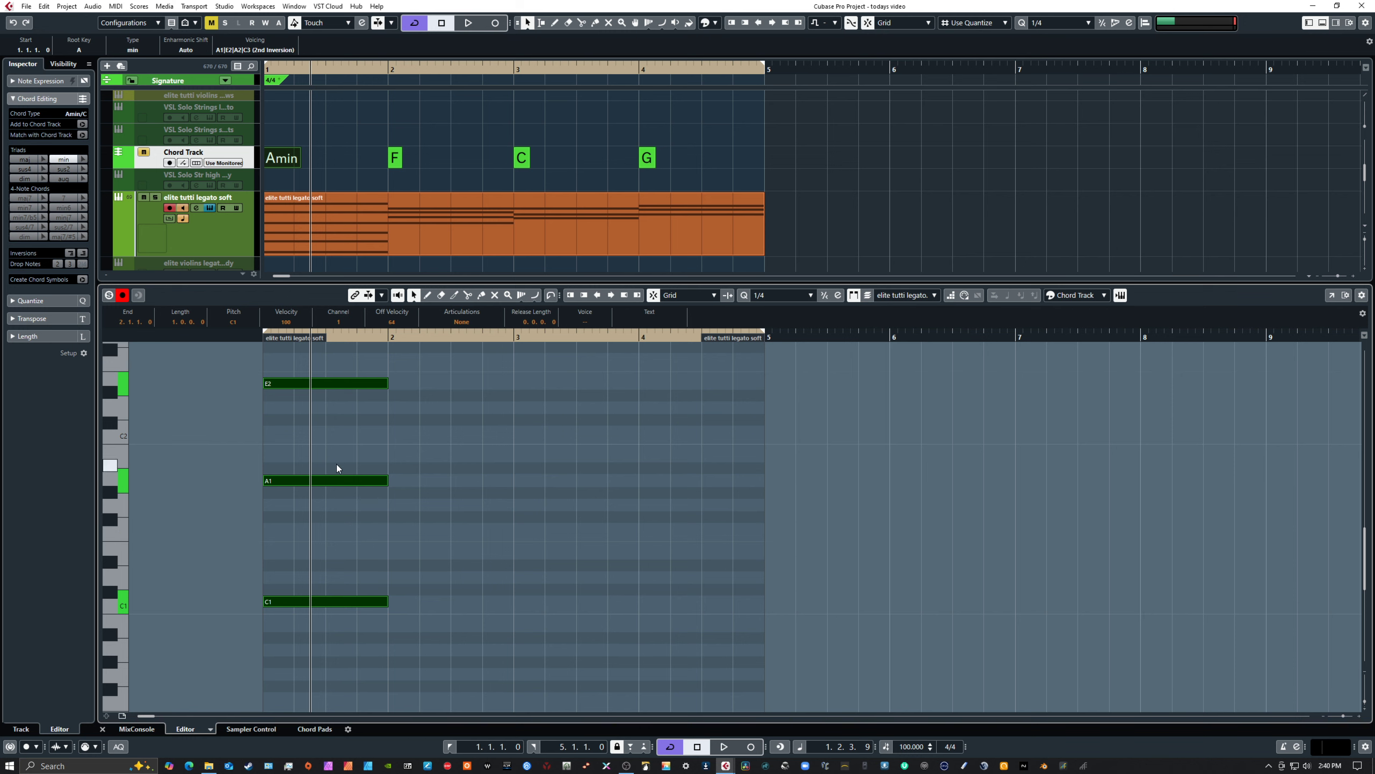
Draw a one-bar A4 note above E4 in bar 1
left_click_drag(442, 470, 445, 634)
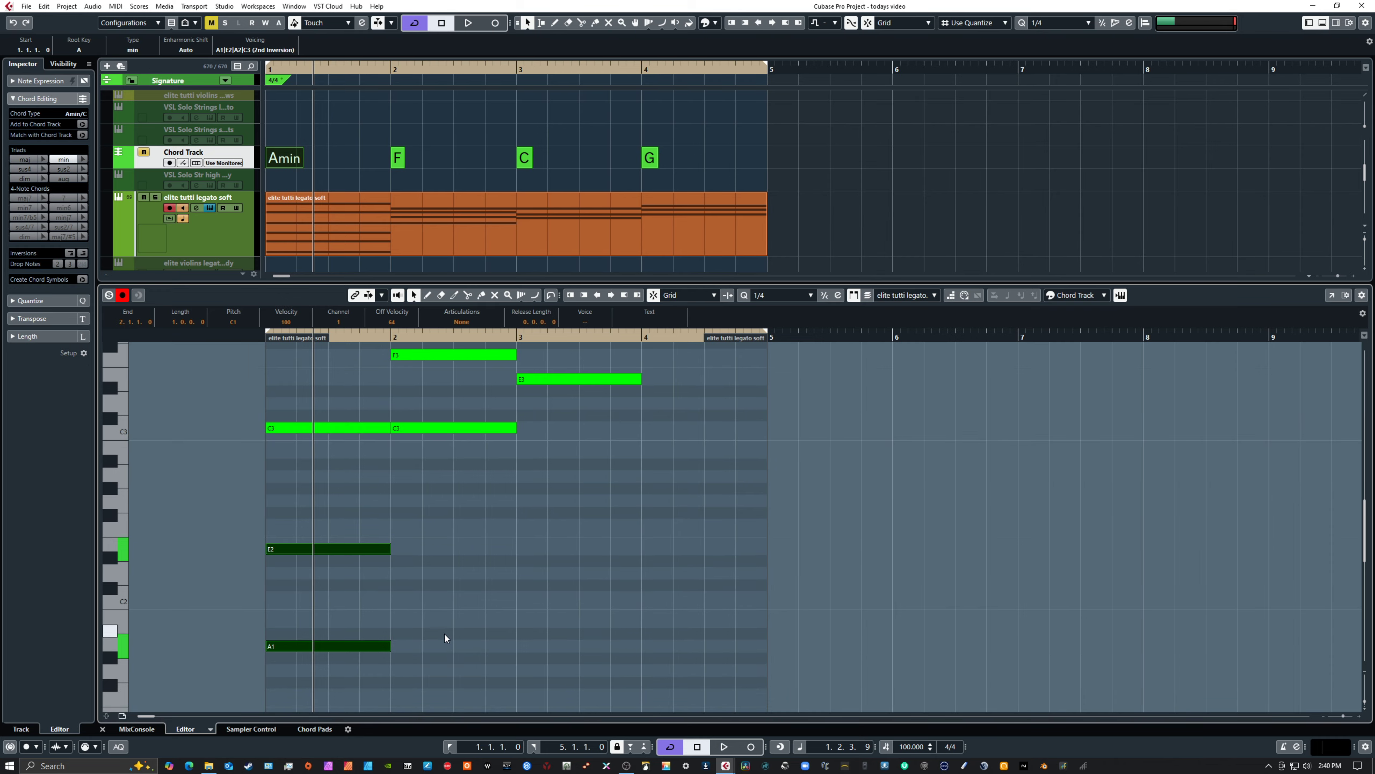
left_click_drag(481, 509, 484, 645)
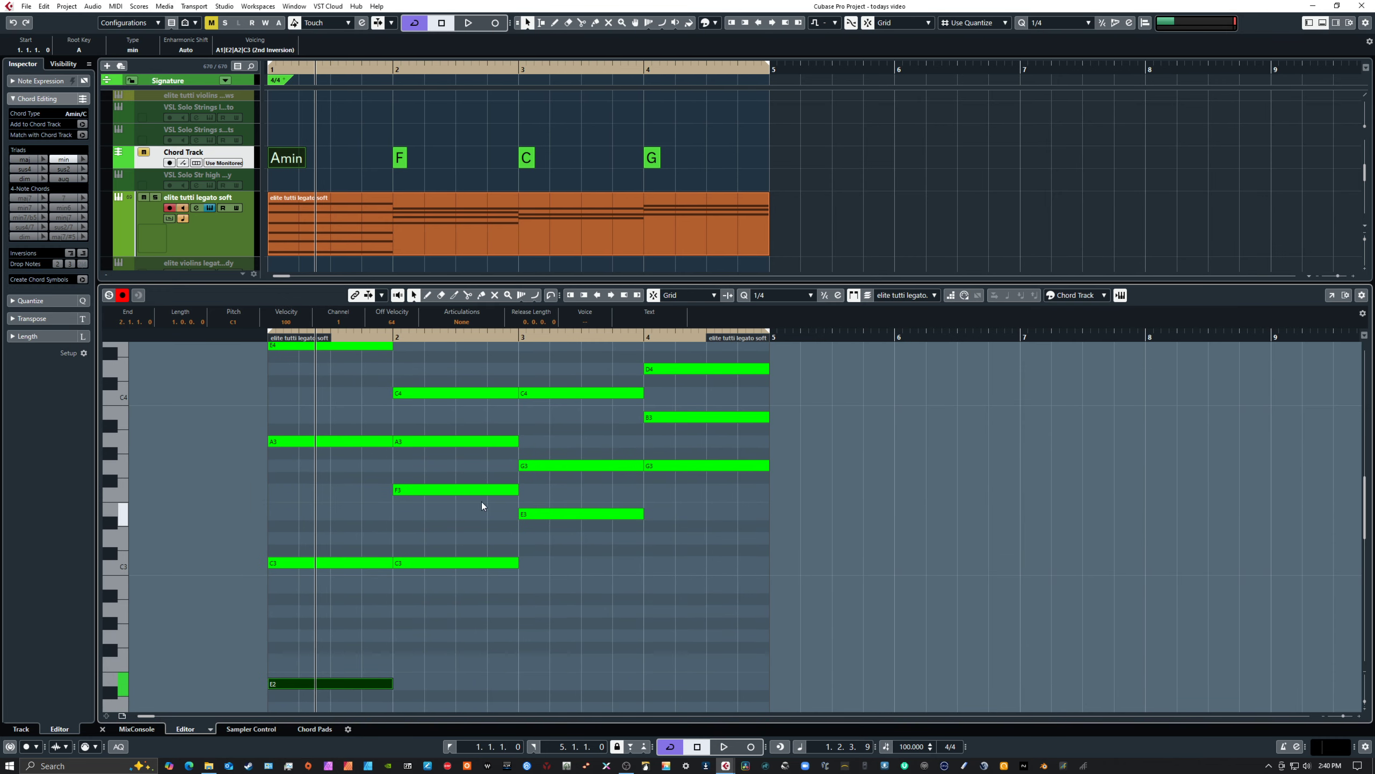
left_click_drag(481, 501, 485, 606)
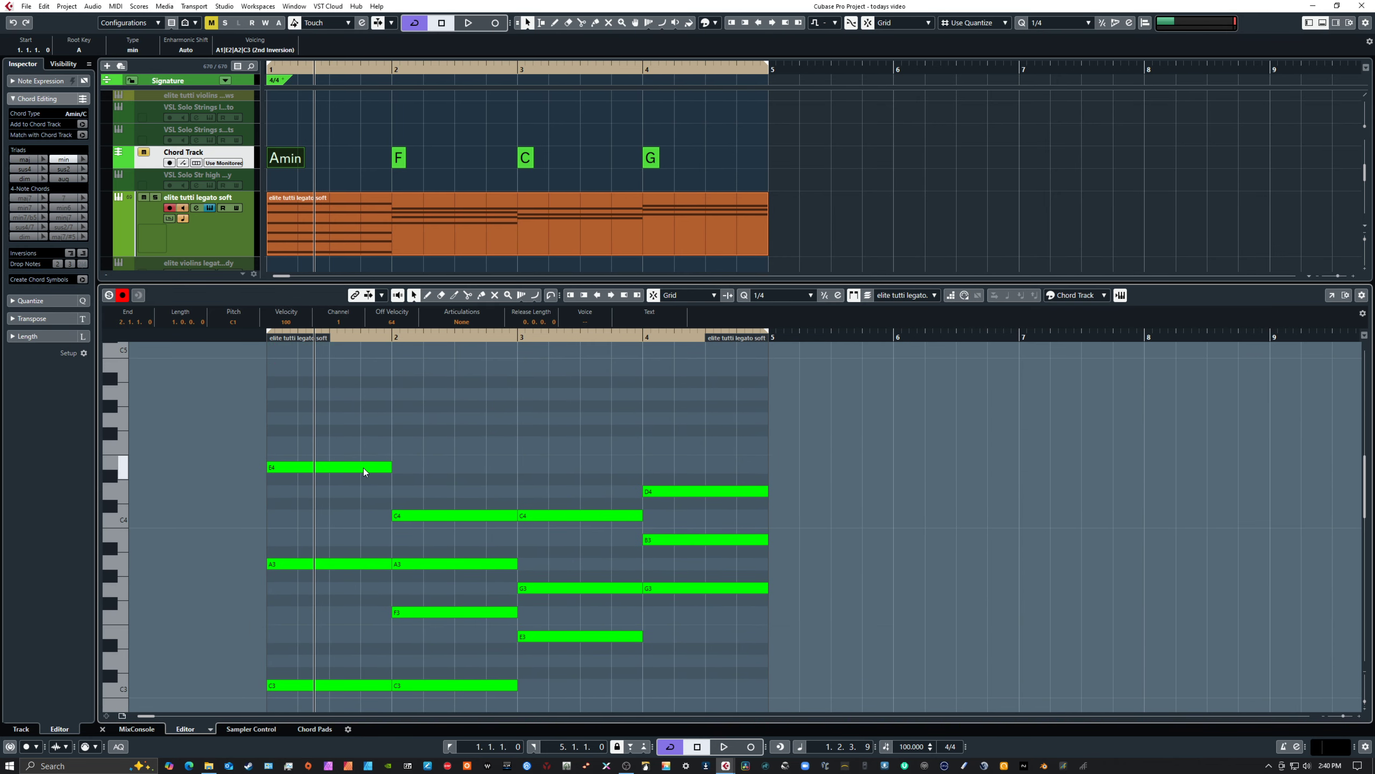
right_click(331, 398)
left_click(341, 400)
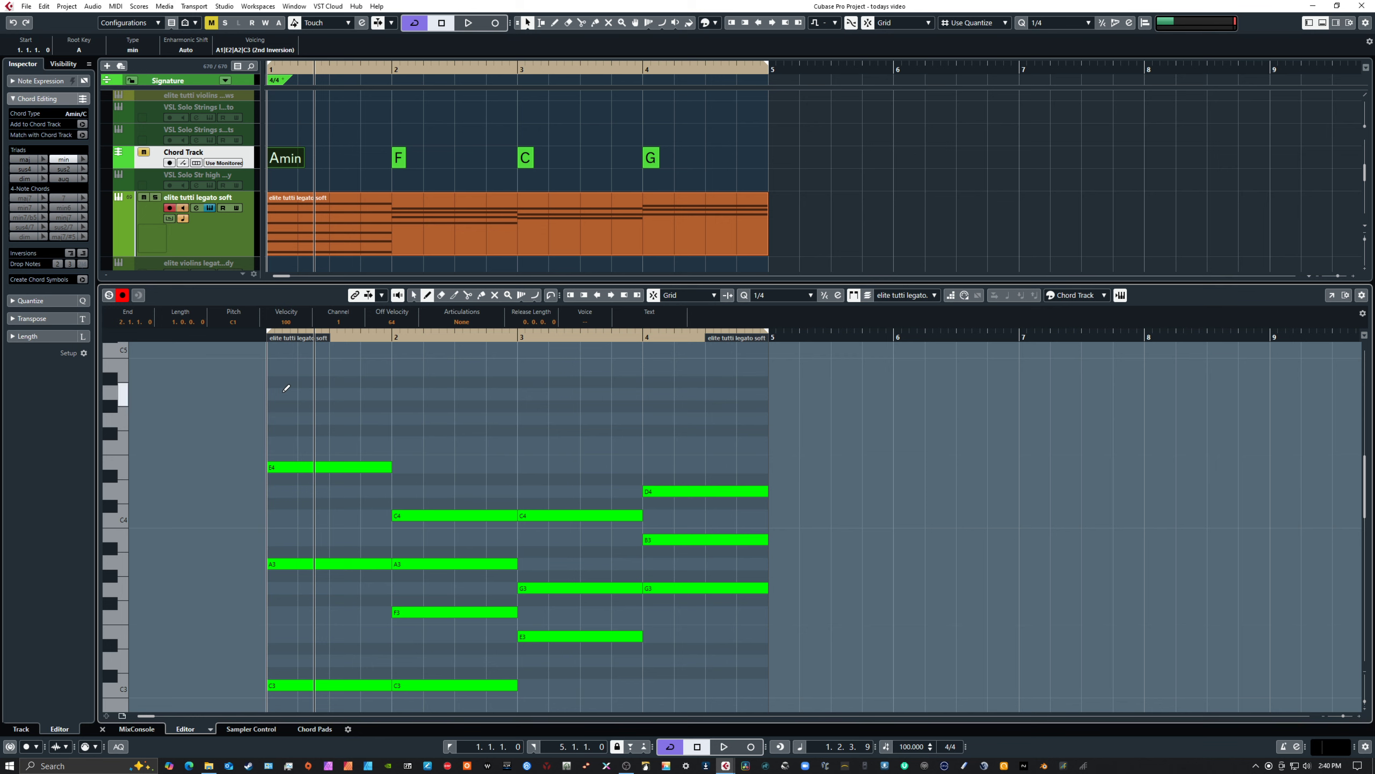
left_click_drag(274, 393, 390, 392)
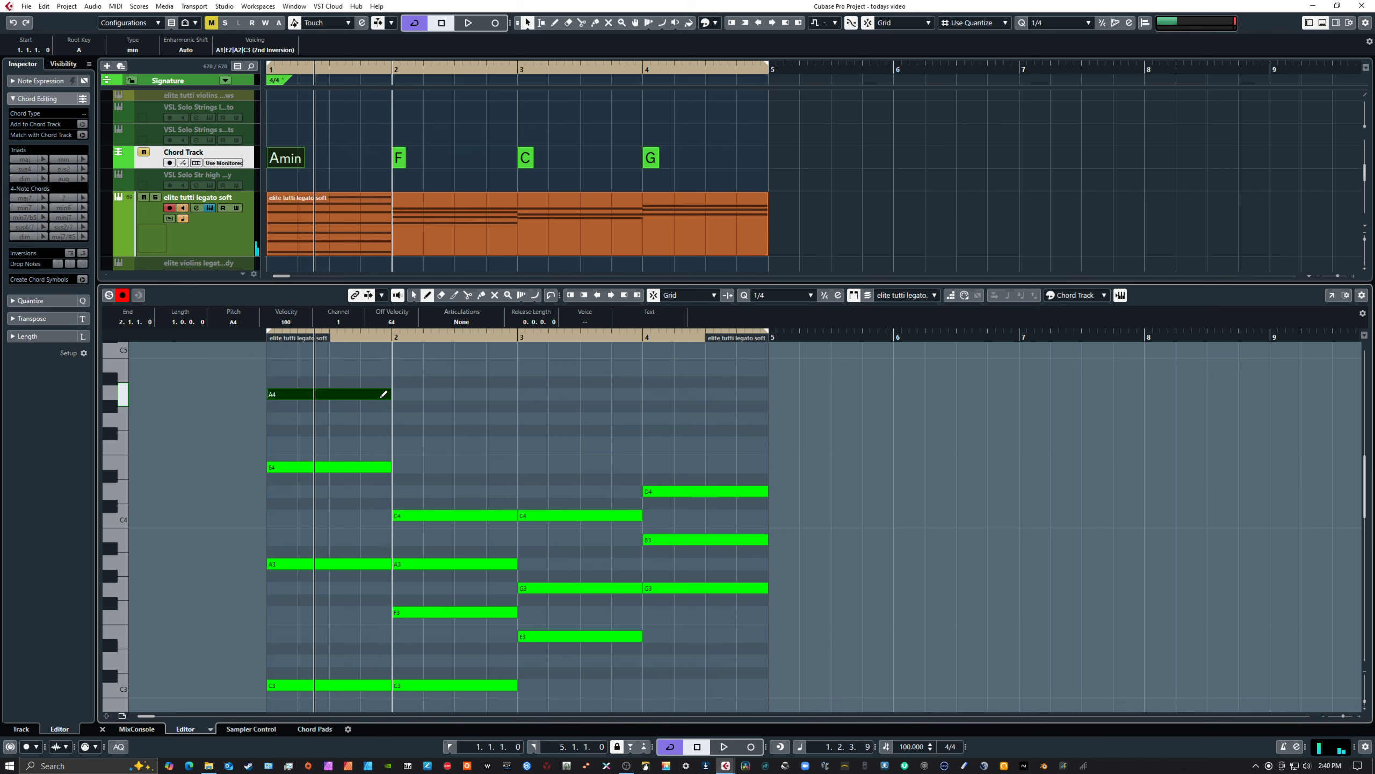
Add a one-bar note above A4 in bar 1 and set its pitch to E5
scroll(422, 417, "up", 5)
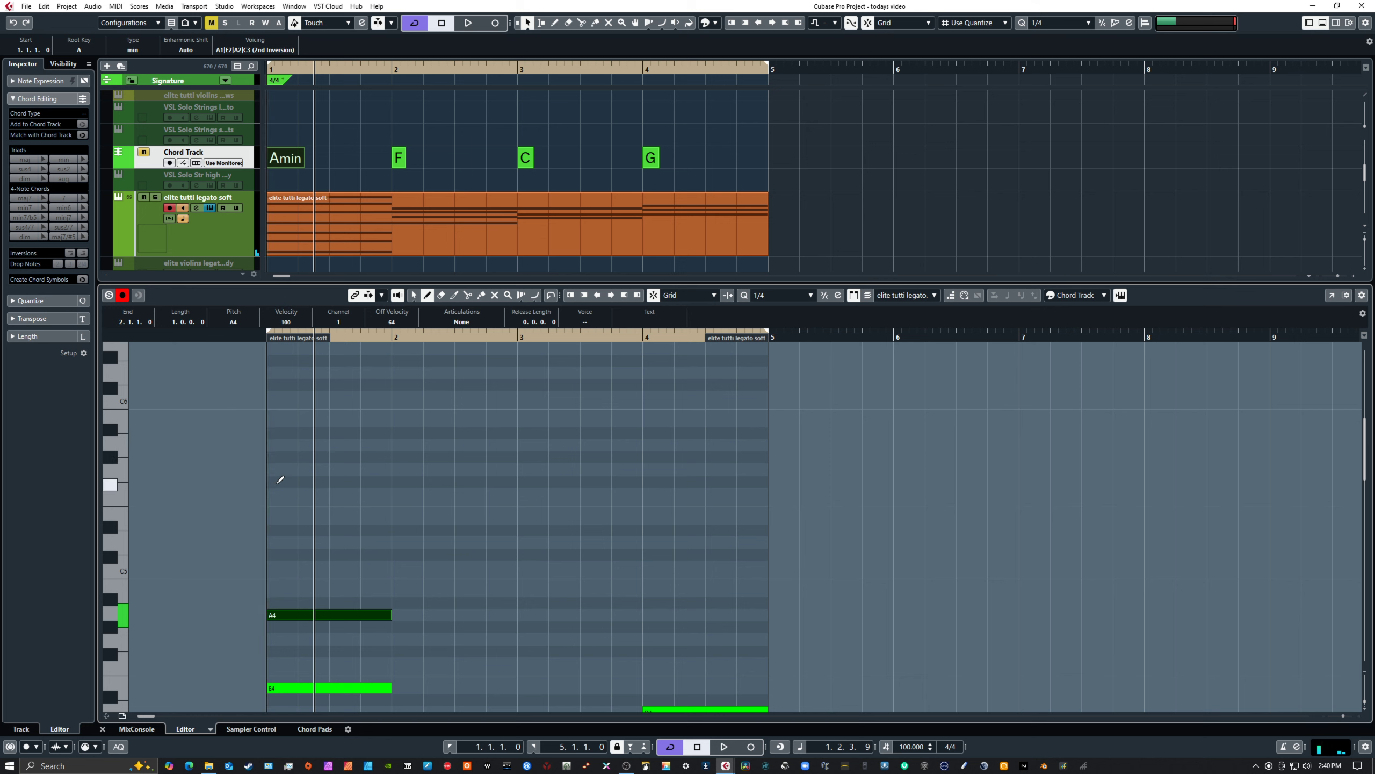
left_click_drag(277, 469, 382, 470)
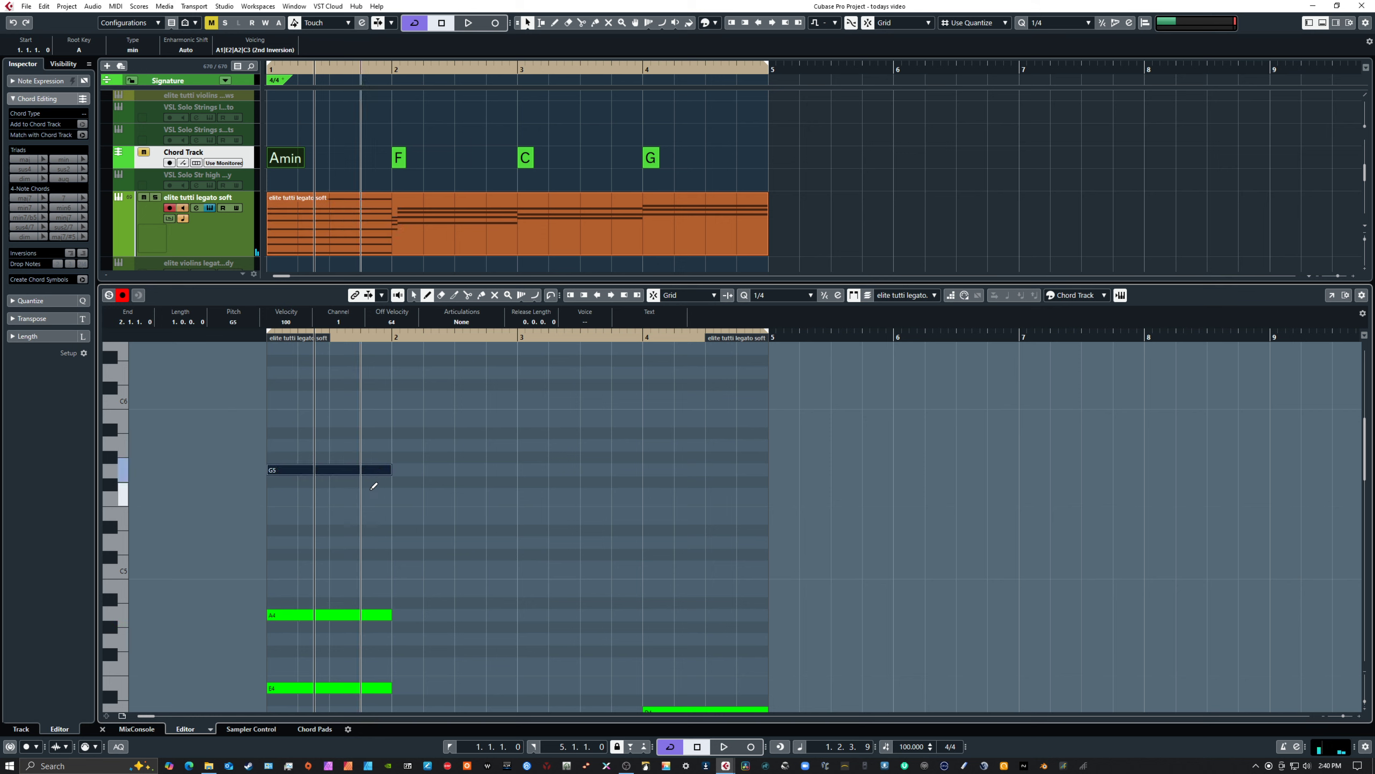
key("Down")
key("Down")
key("Down")
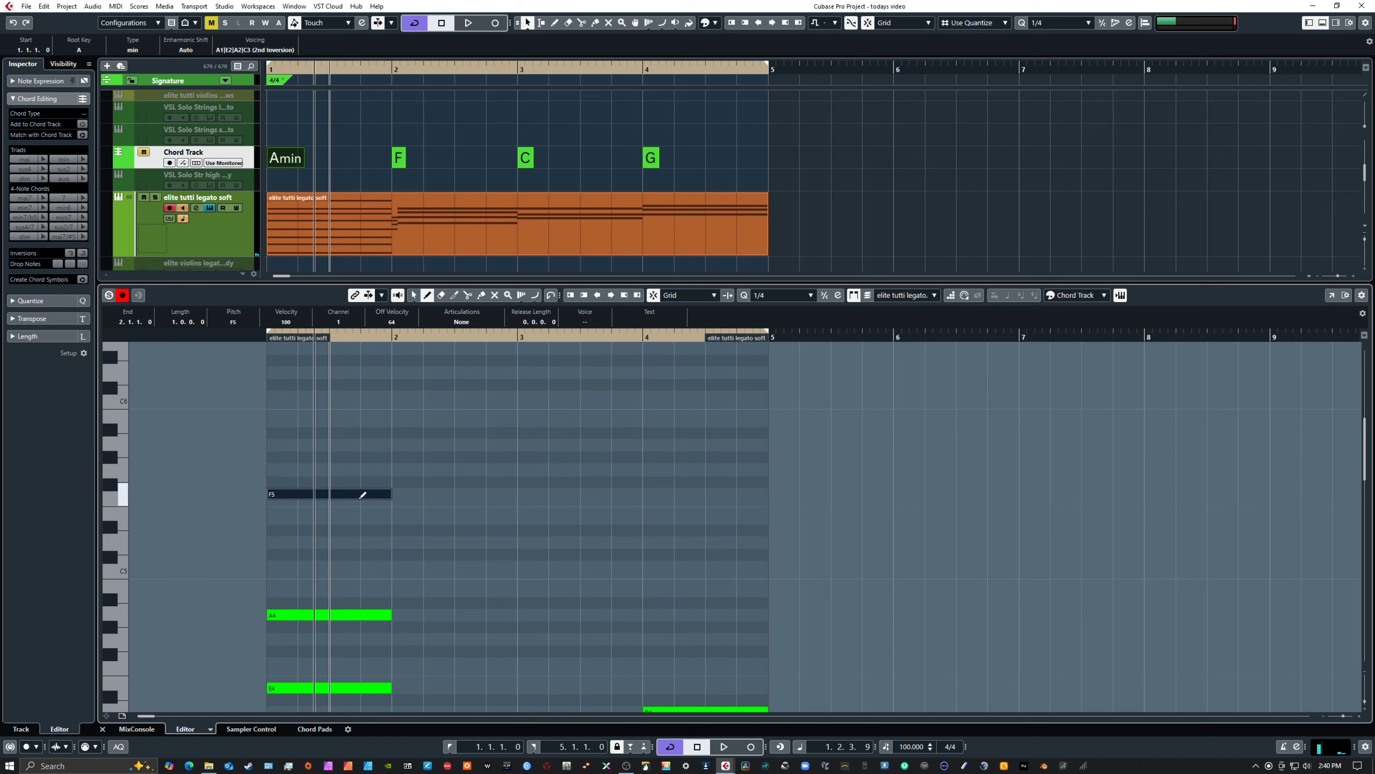
key("1")
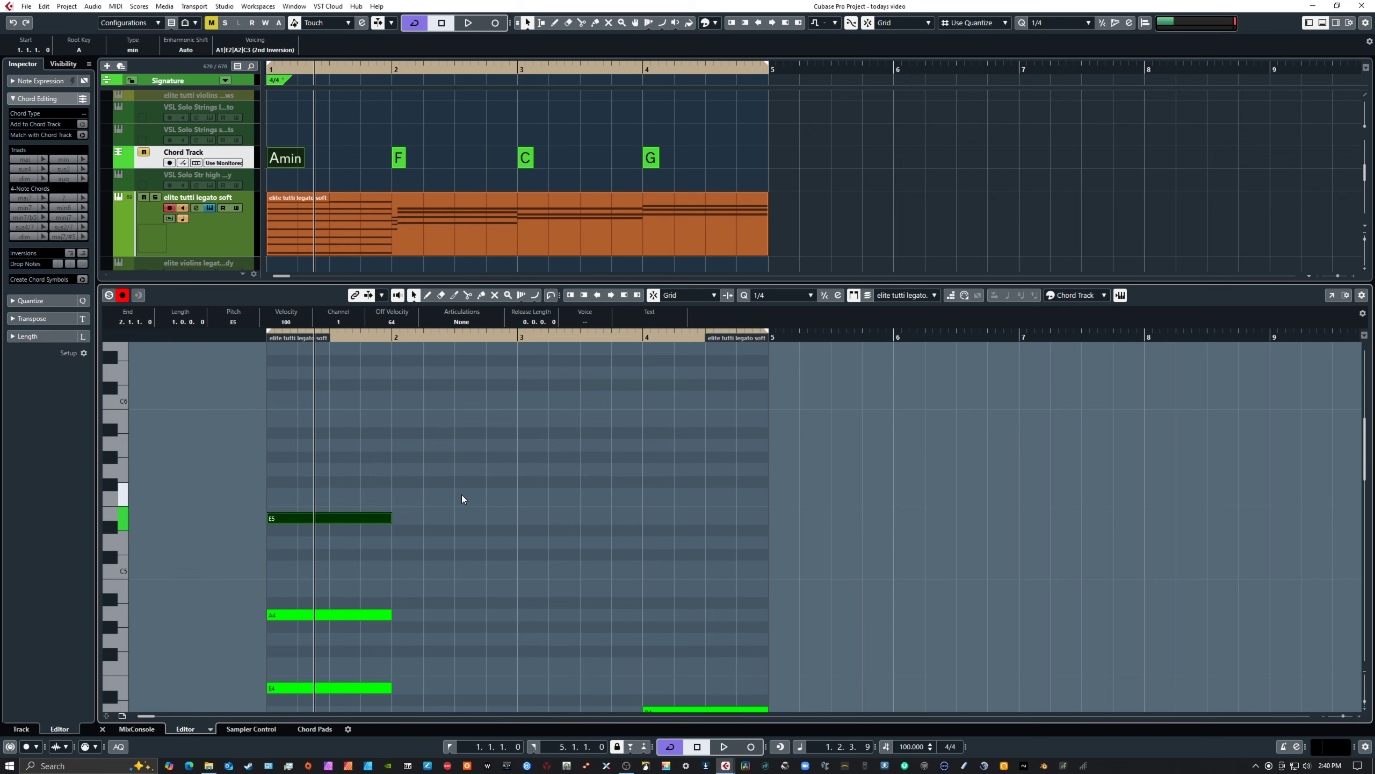
Enlarge the note editor to examine the full bar 1 voicing, and select its top notes A4 and E5
key("l")
scroll(464, 499, "down", 6)
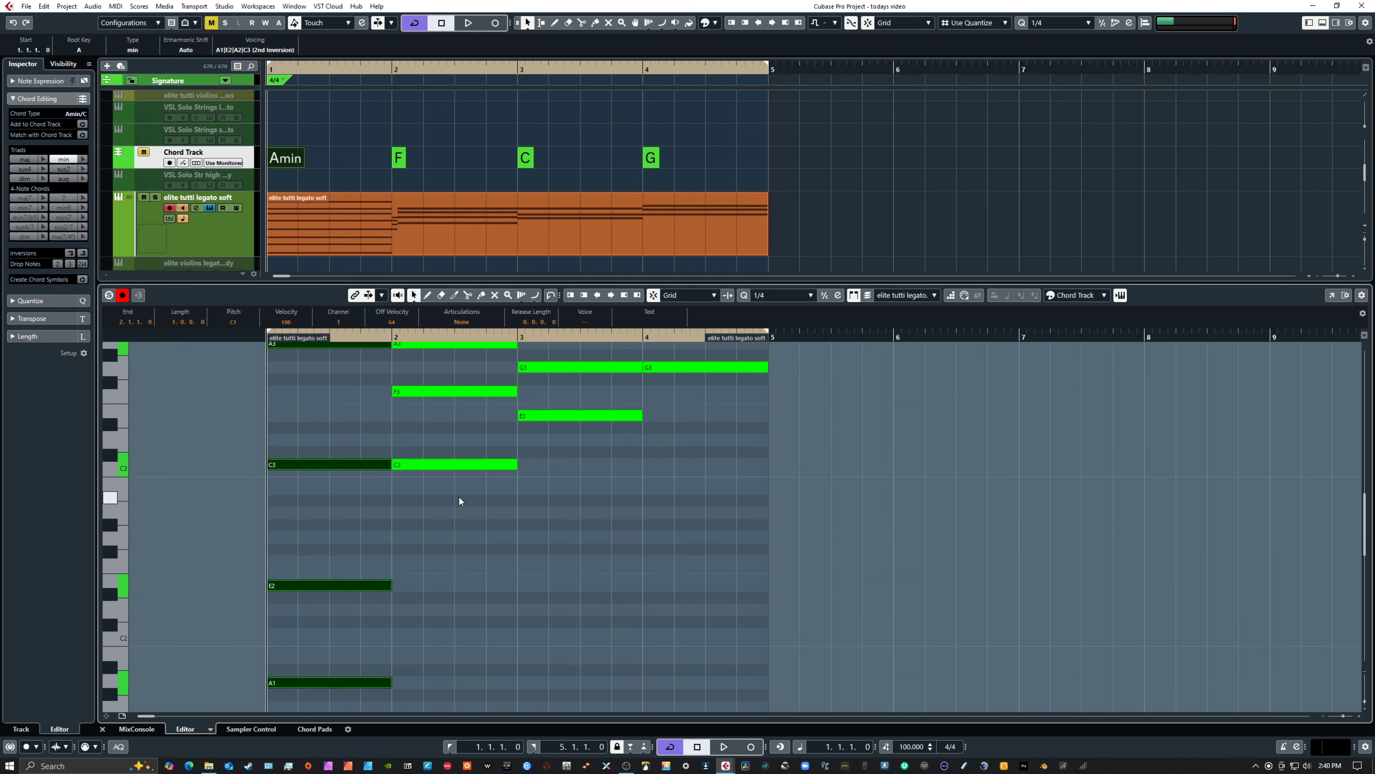
left_click_drag(416, 280, 414, 197)
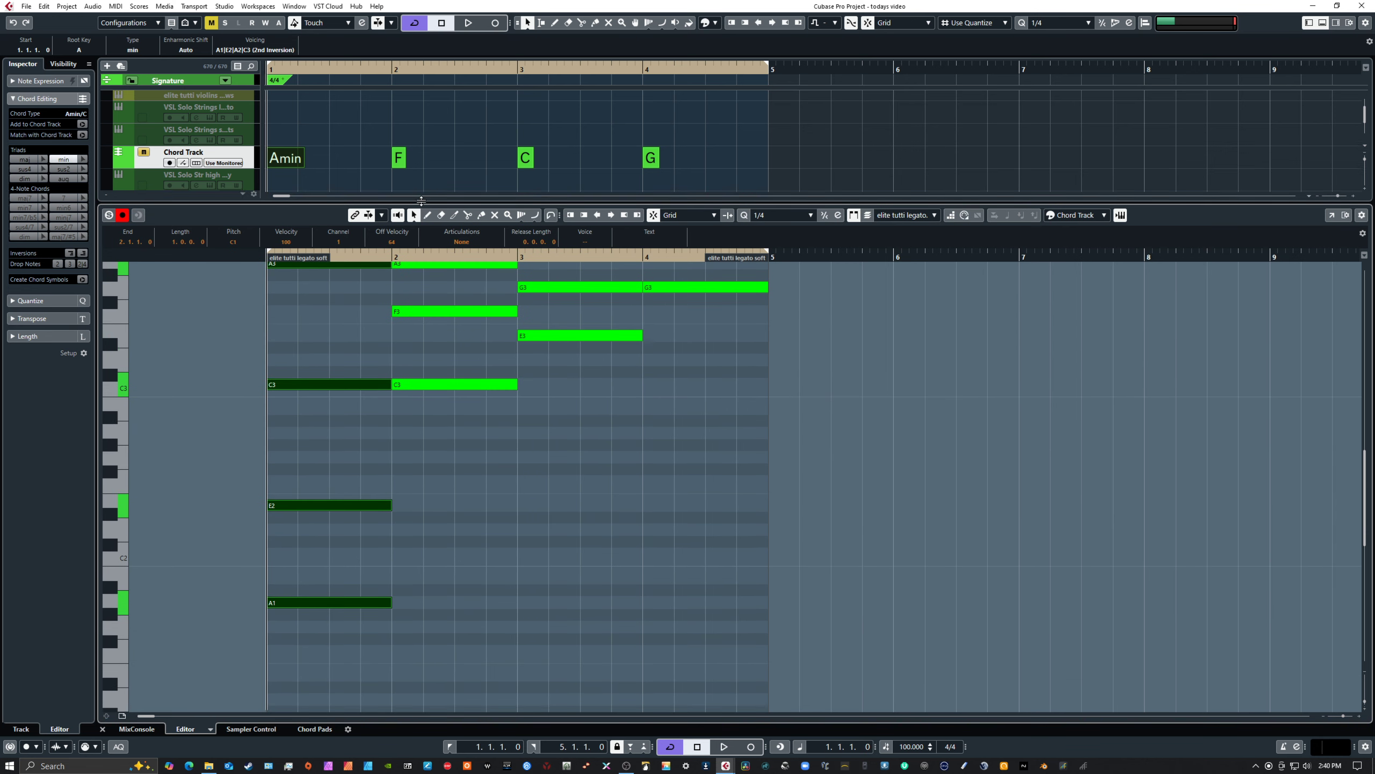
scroll(548, 437, "up", 4)
scroll(548, 436, "up", 2)
scroll(548, 437, "down", 3)
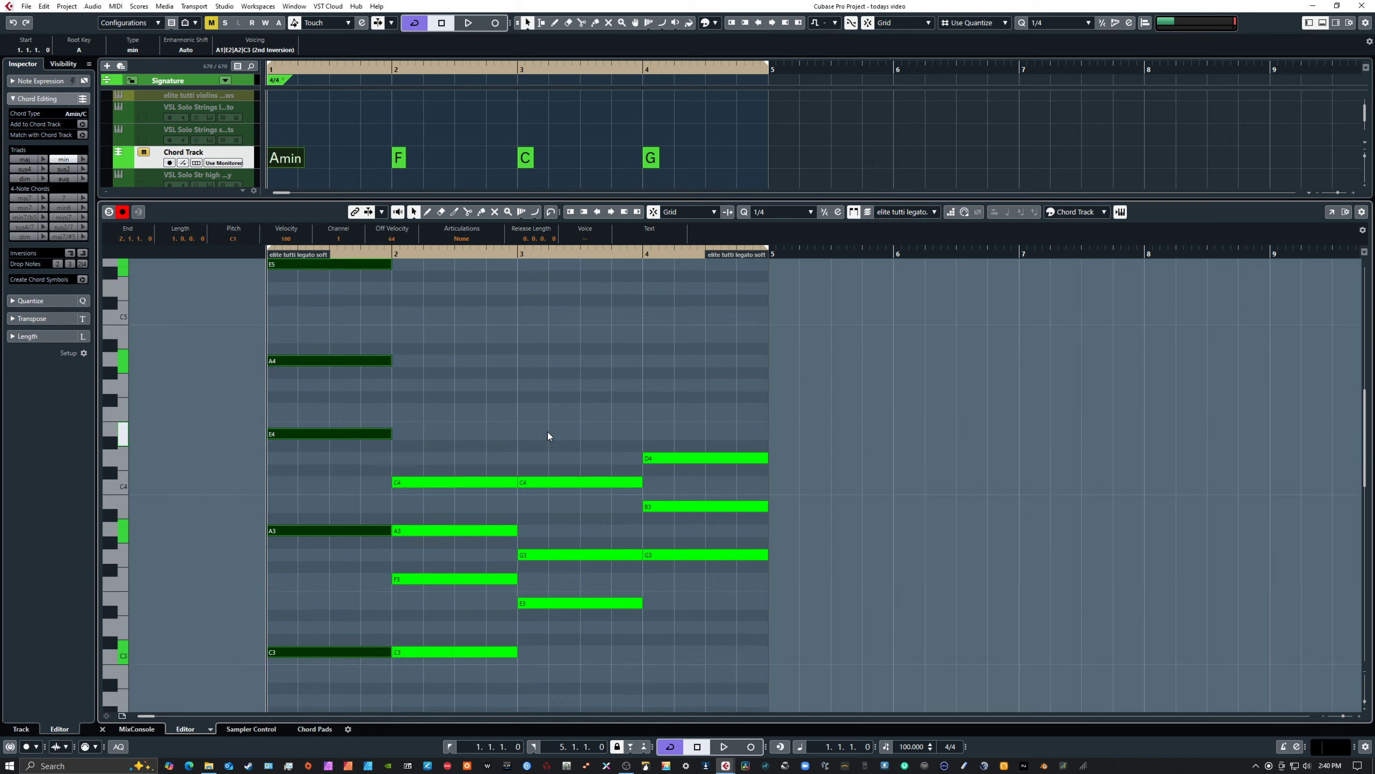
scroll(546, 439, "up", 3)
scroll(404, 404, "up", 2)
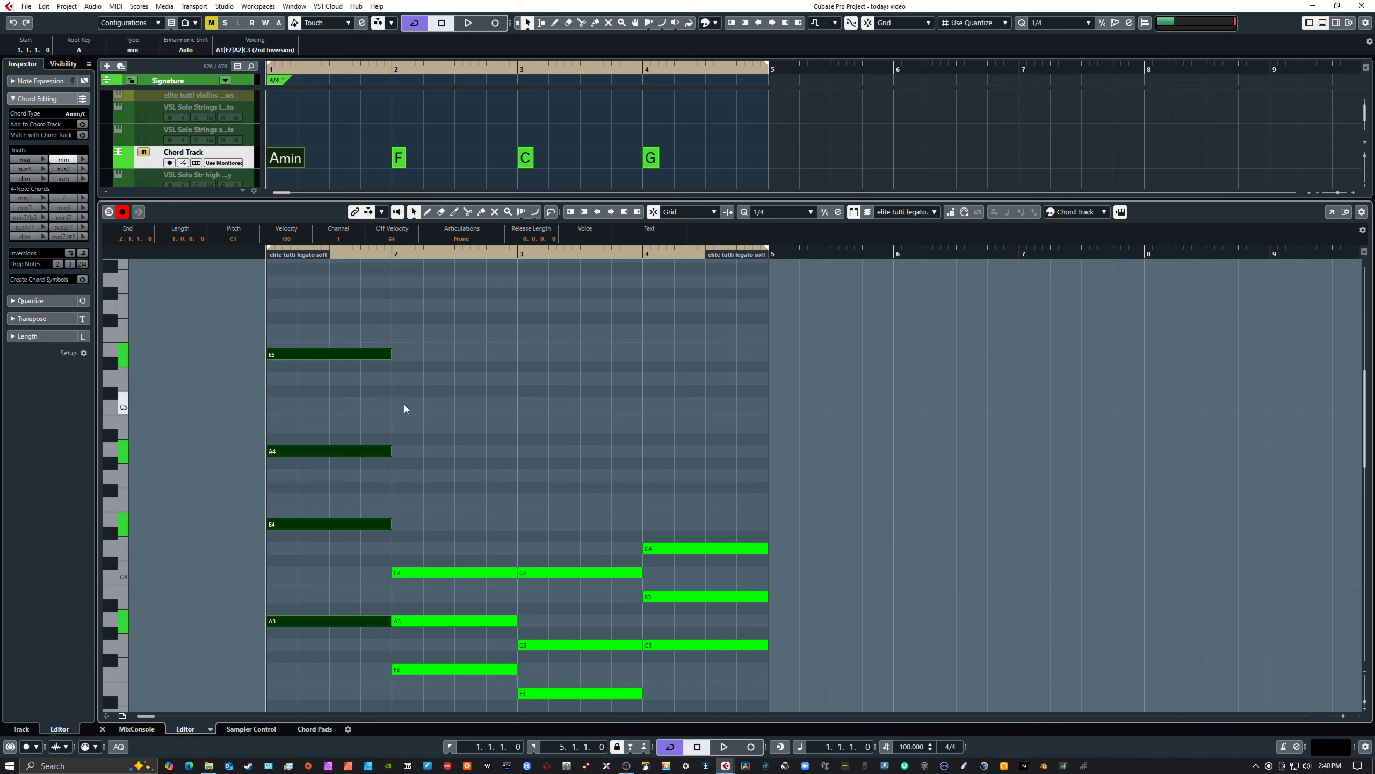
left_click_drag(325, 329, 379, 494)
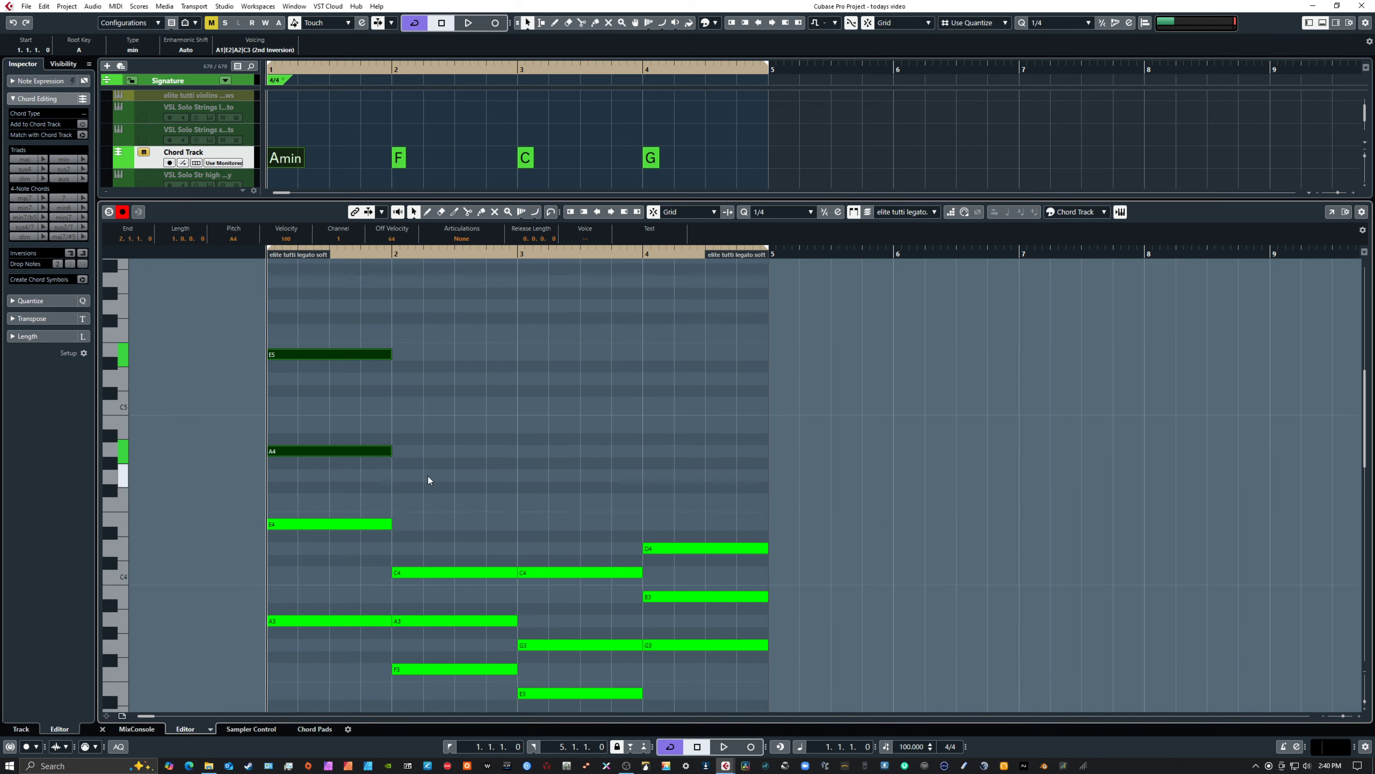
Examine the bar 1 voicing from its highest to its lowest notes and play back the chord
scroll(428, 475, "down", 4)
left_click_drag(302, 320, 337, 443)
scroll(333, 464, "down", 2)
scroll(333, 464, "down", 2)
left_click_drag(300, 348, 367, 602)
left_click(350, 526)
scroll(462, 533, "up", 8)
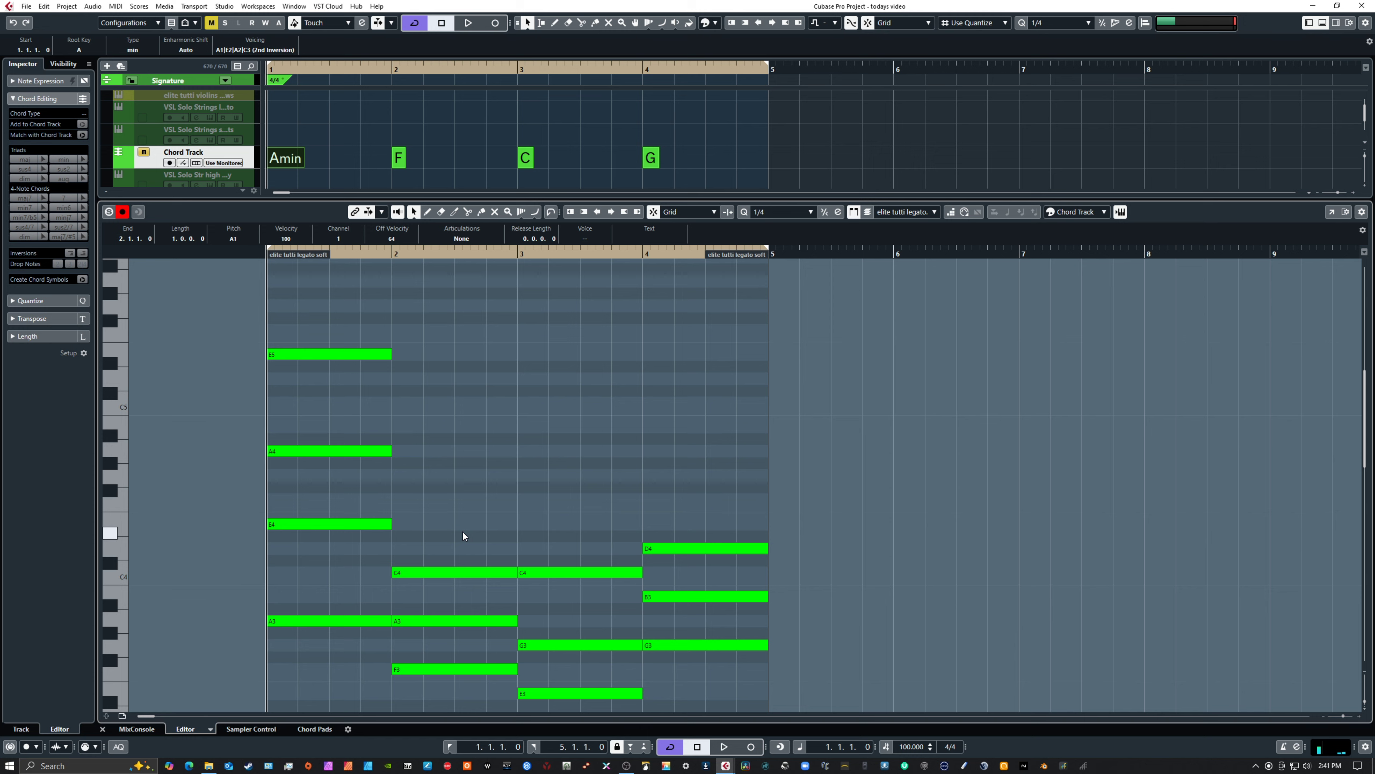
key("space")
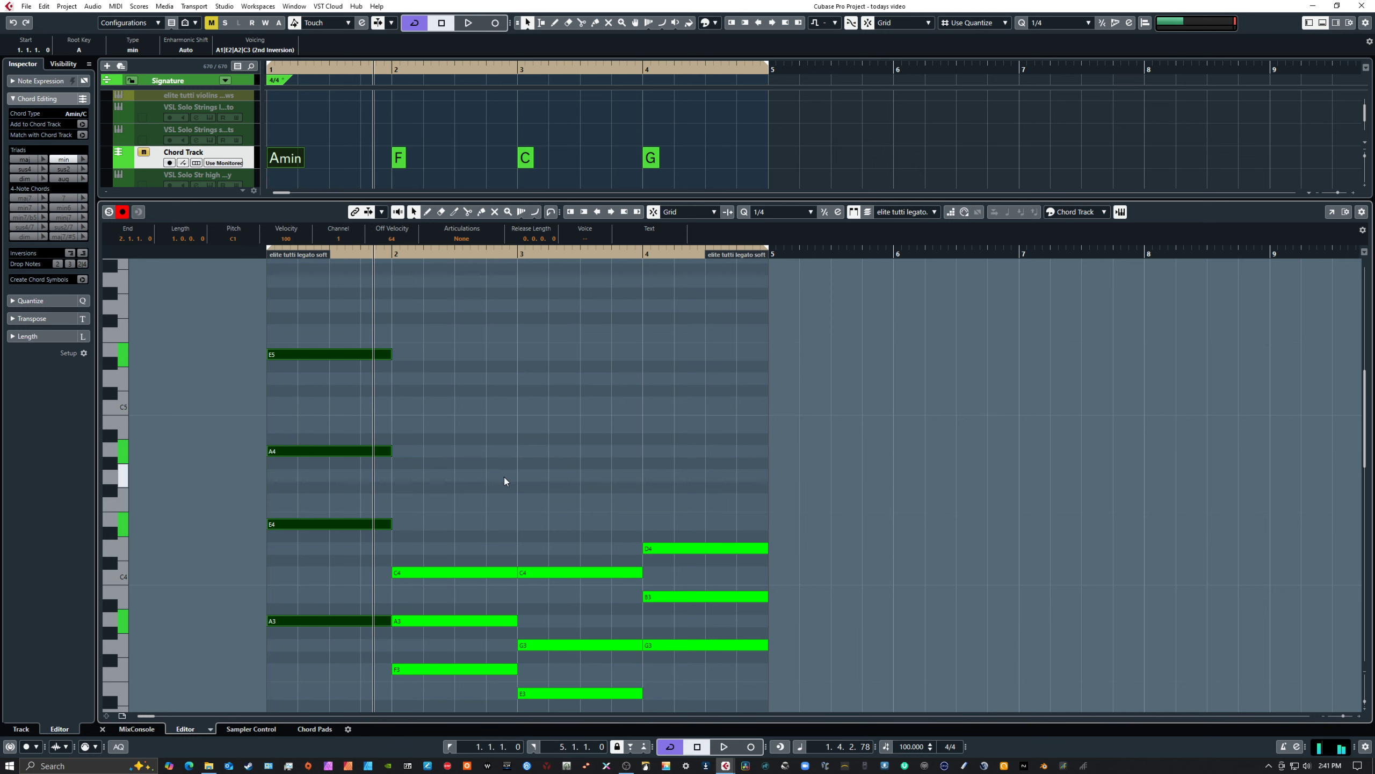
Copy the three low notes C1, A1 and E2 from bar 1 to the same pitches in bar 2
scroll(518, 474, "down", 4)
scroll(518, 474, "down", 2)
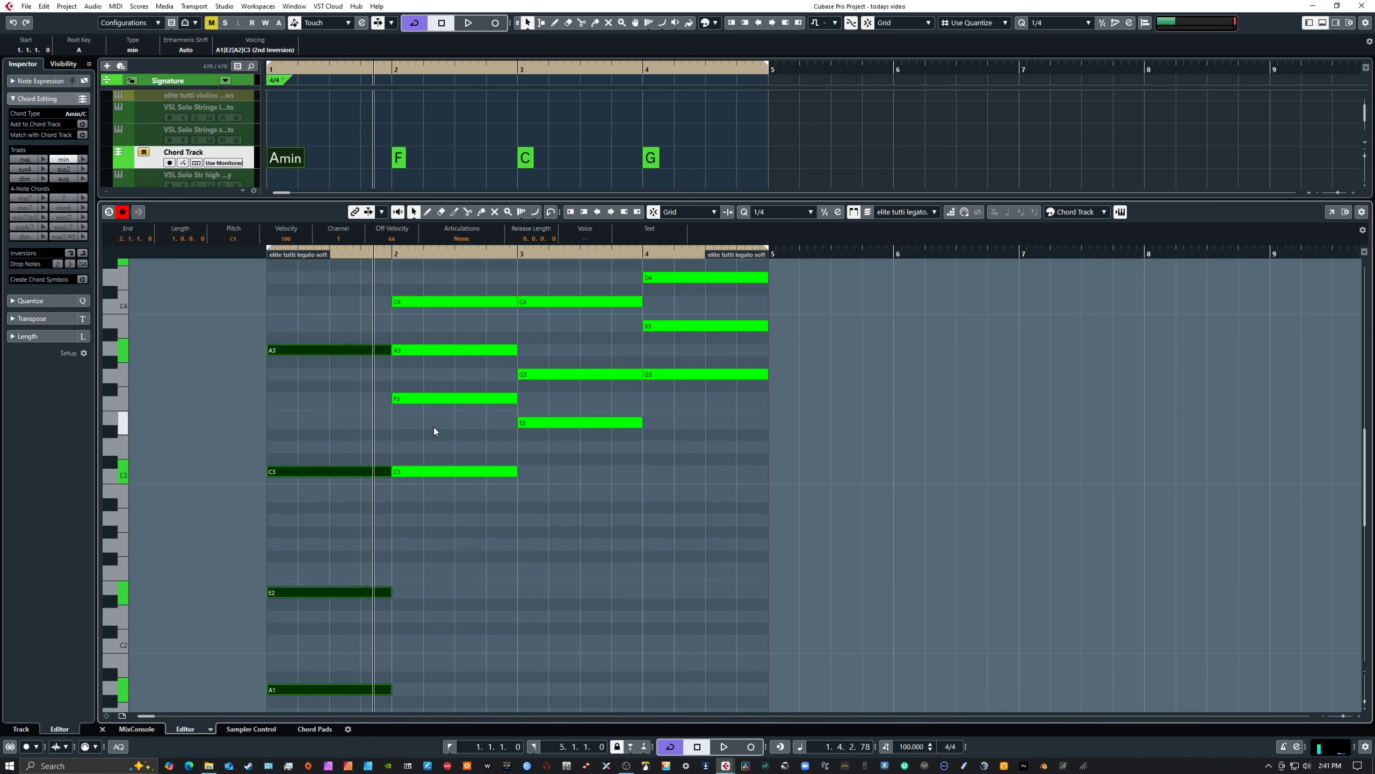
scroll(491, 540, "down", 6)
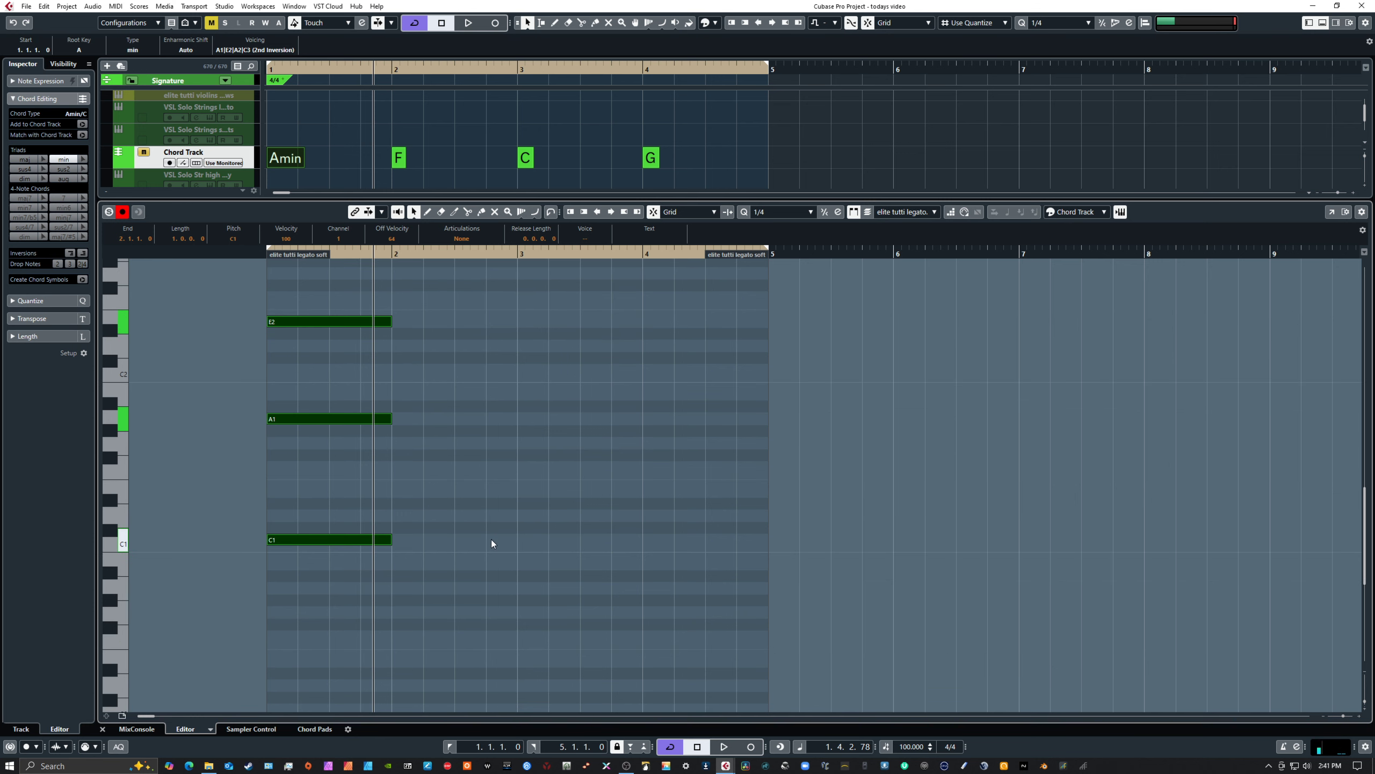
scroll(491, 540, "up", 2)
scroll(491, 540, "down", 1)
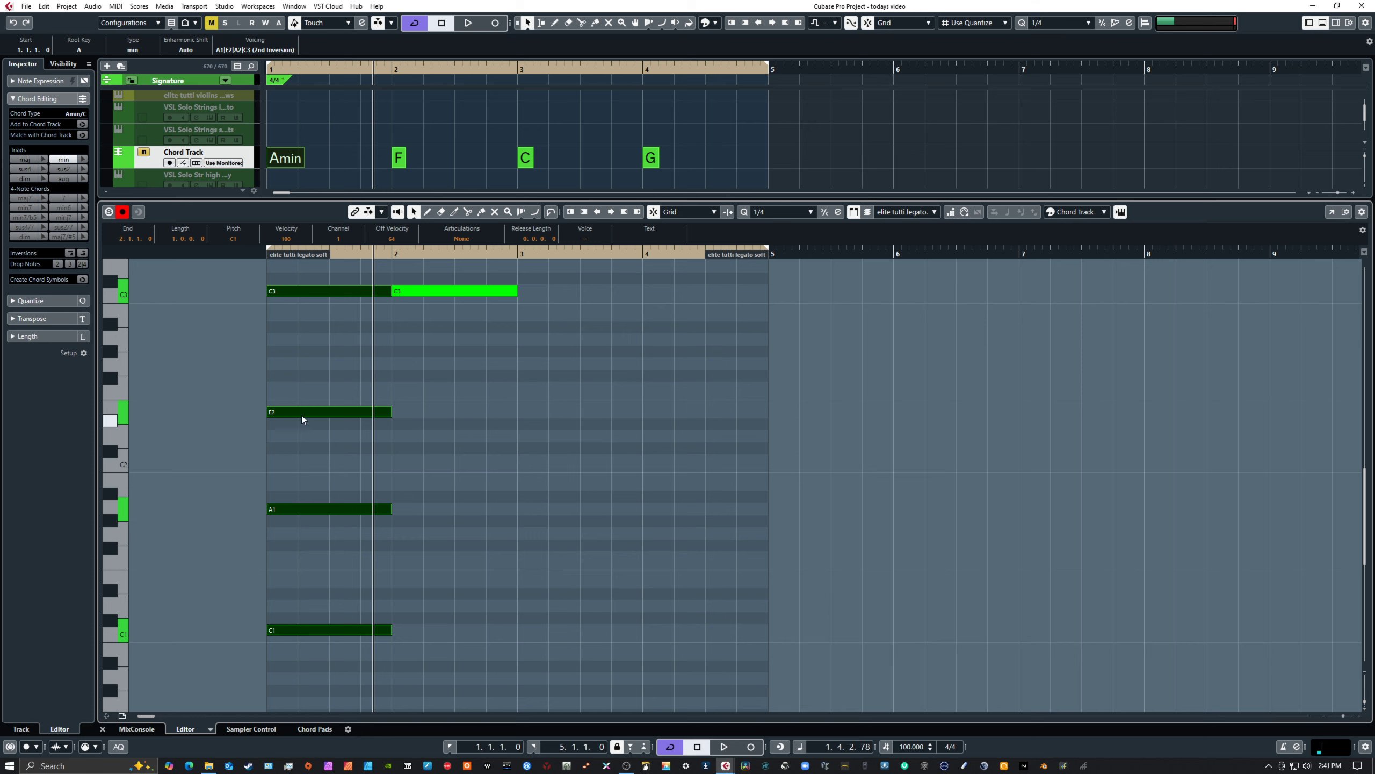
left_click_drag(301, 416, 356, 635)
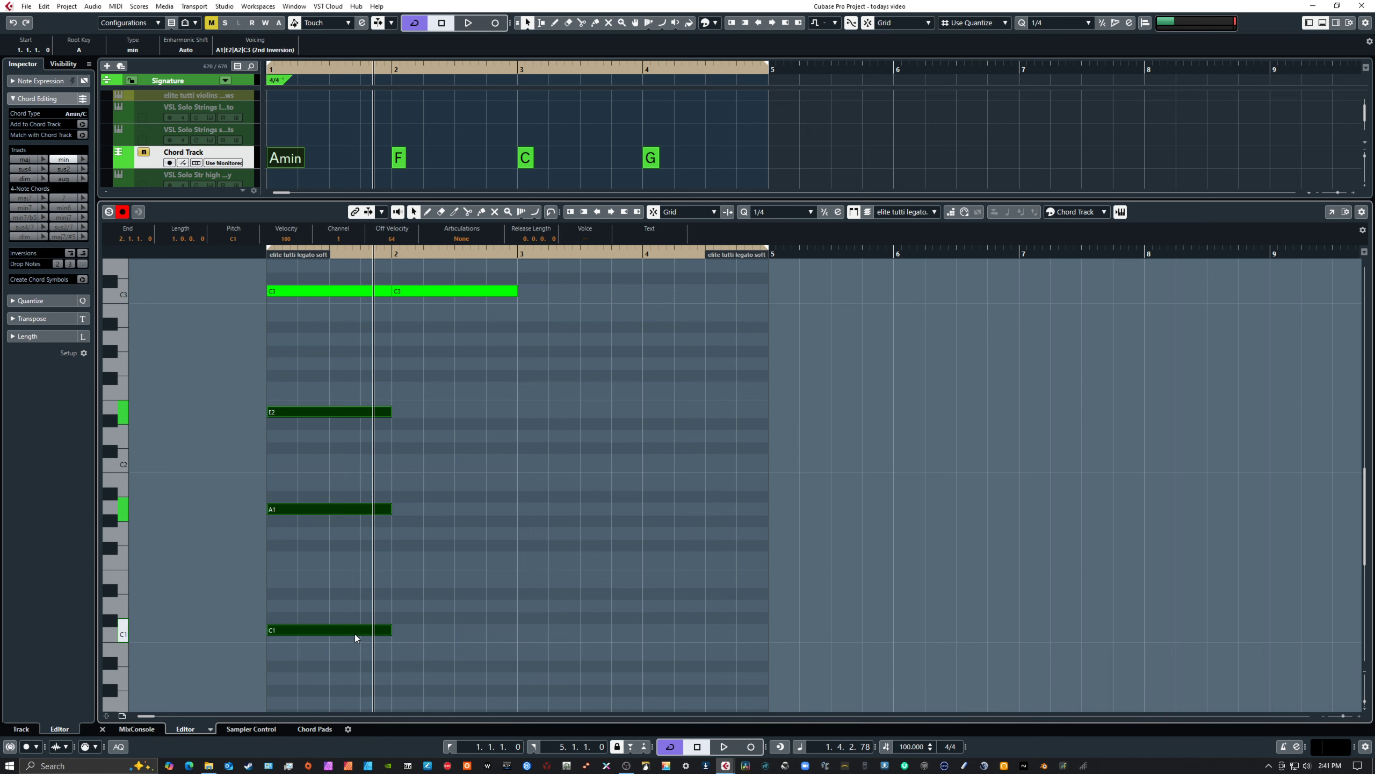
left_click_drag(339, 508, 465, 512)
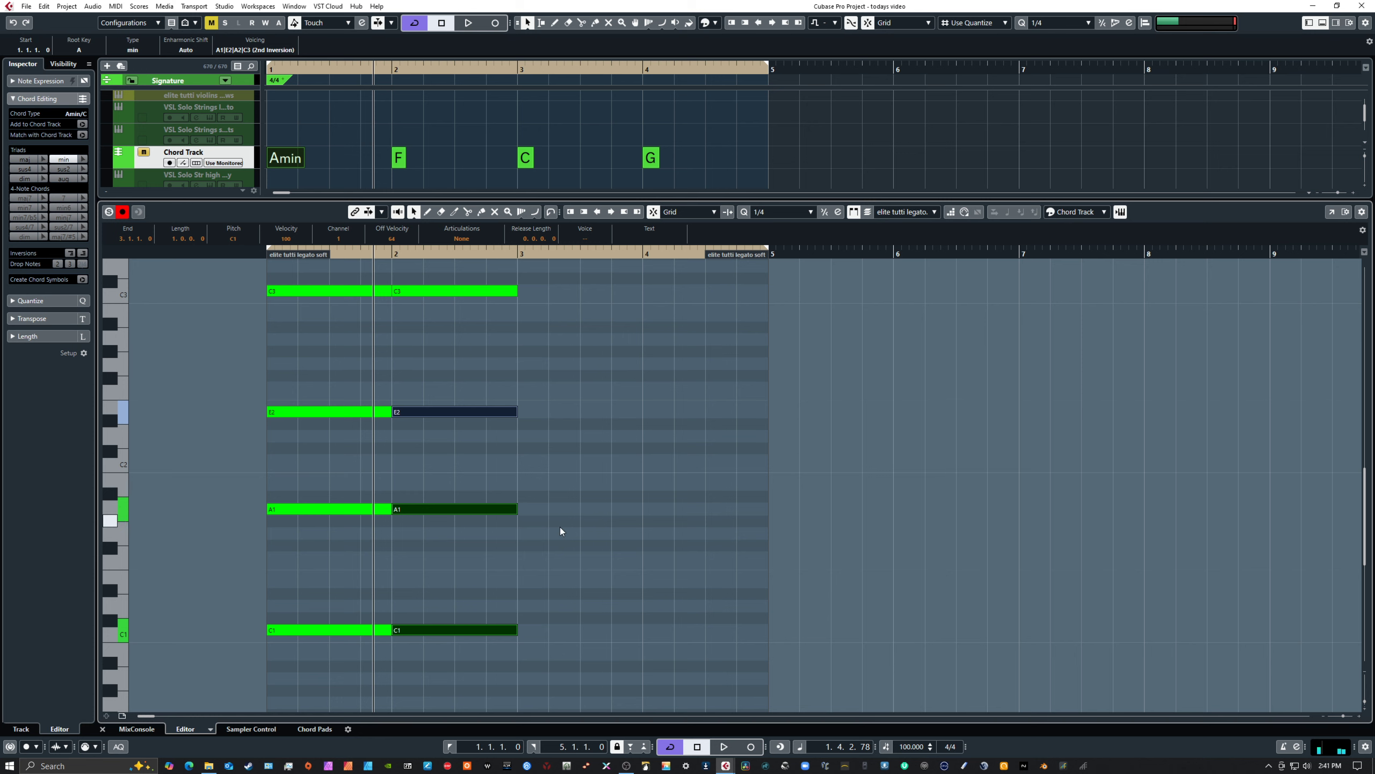
Lower the copied A1 note in bar 2 to F1
left_click_drag(456, 463, 483, 545)
scroll(498, 524, "up", 5)
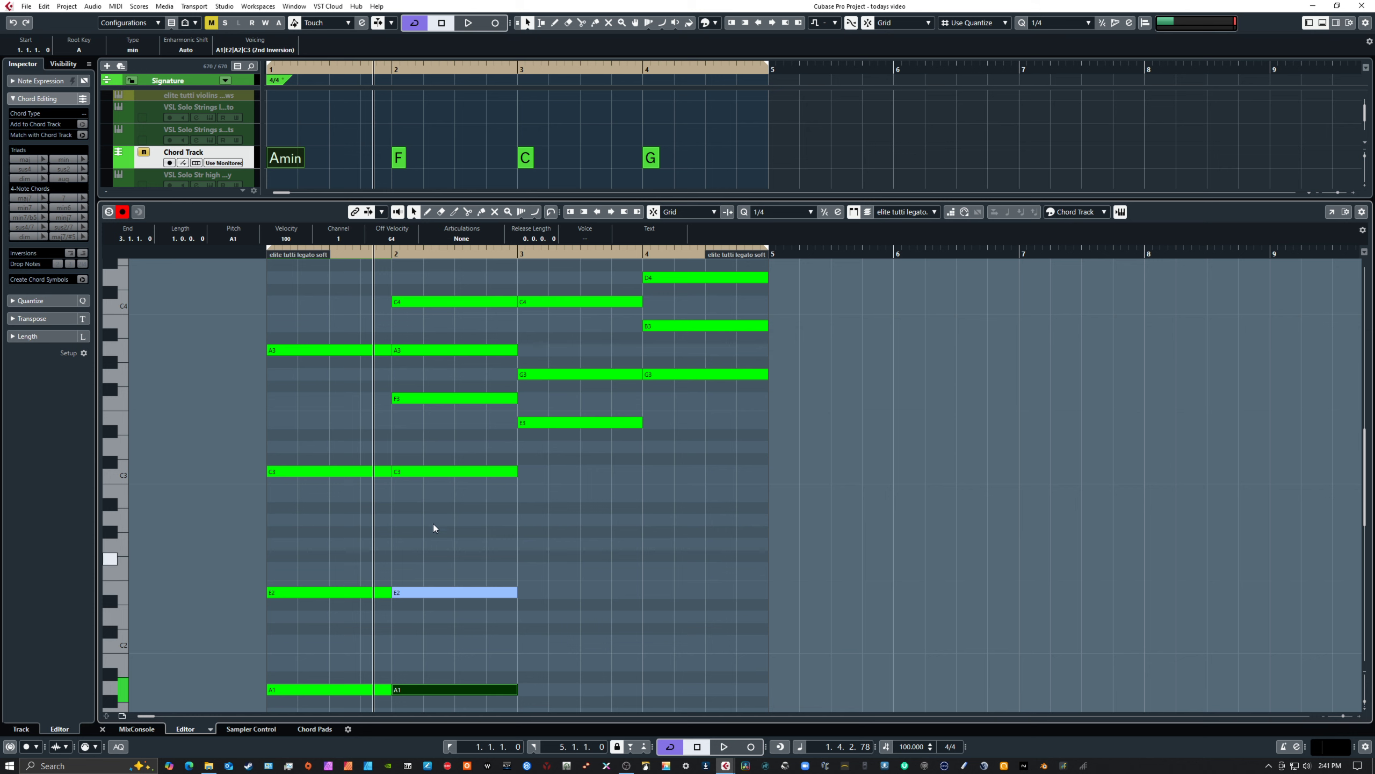
left_click_drag(329, 327, 352, 609)
scroll(469, 578, "down", 4)
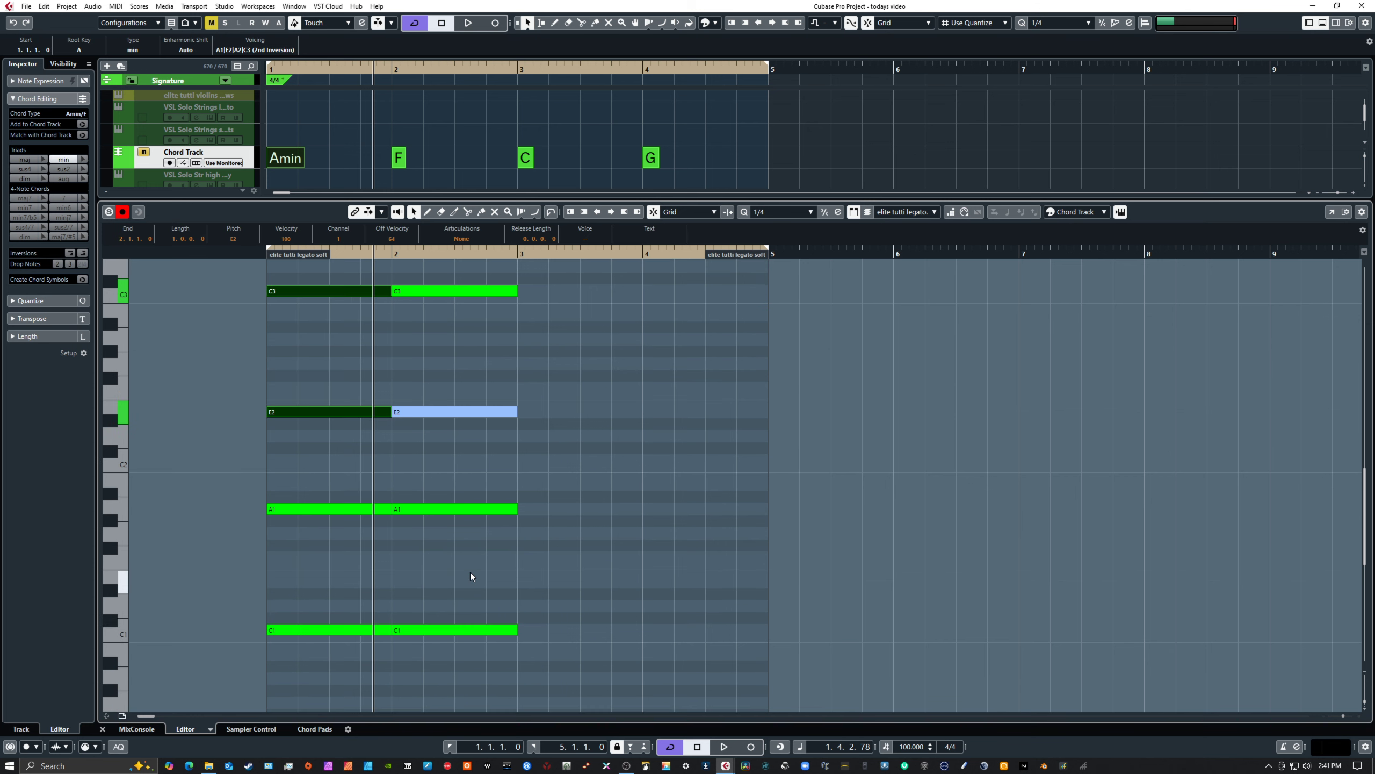
scroll(471, 574, "up", 2)
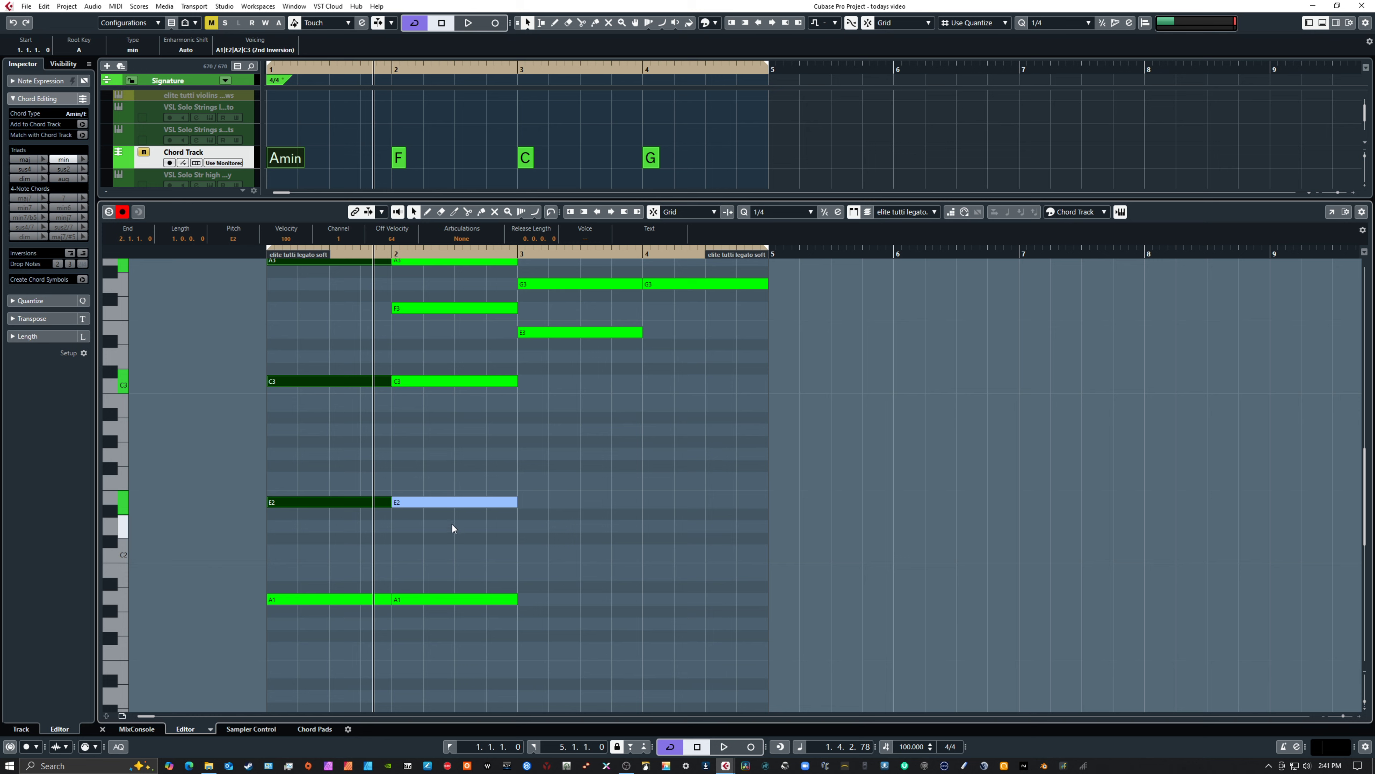
scroll(453, 574, "down", 2)
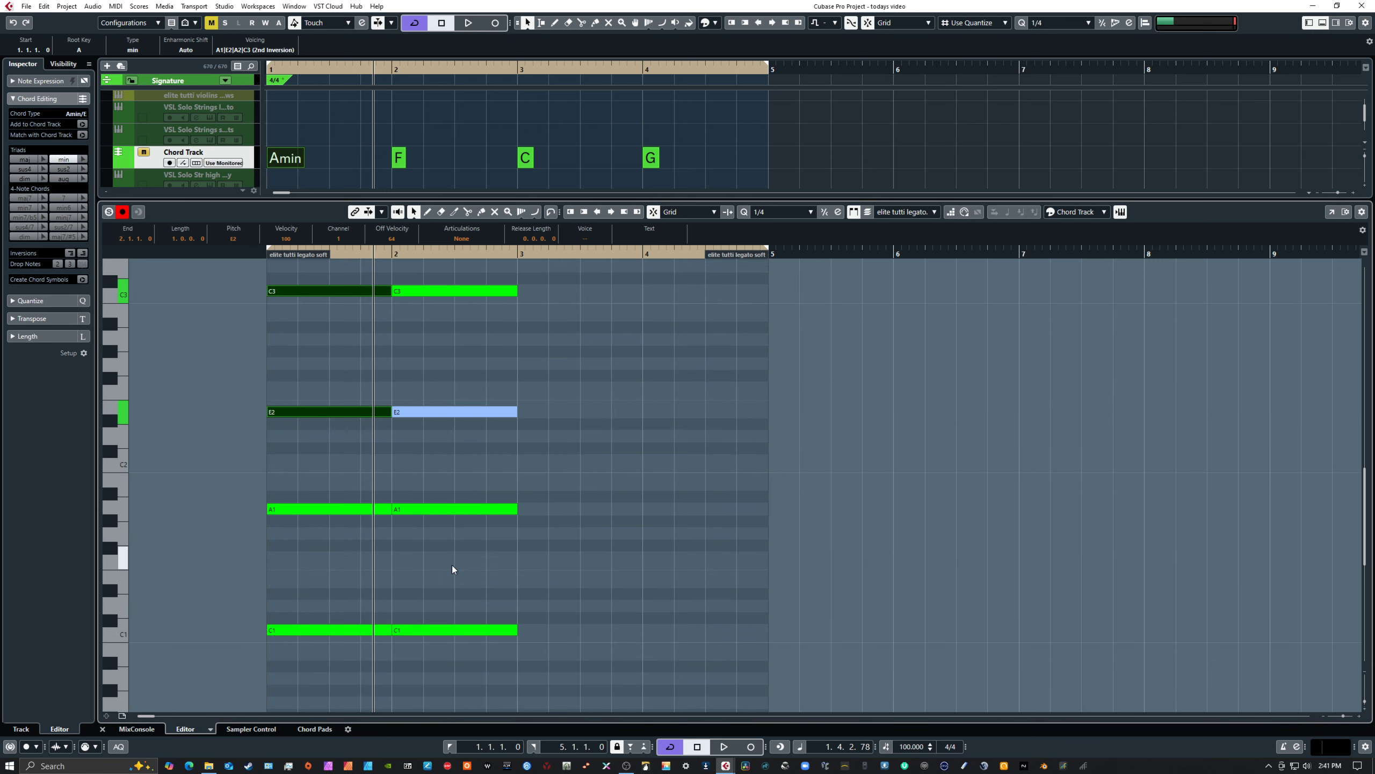
left_click_drag(441, 480, 462, 554)
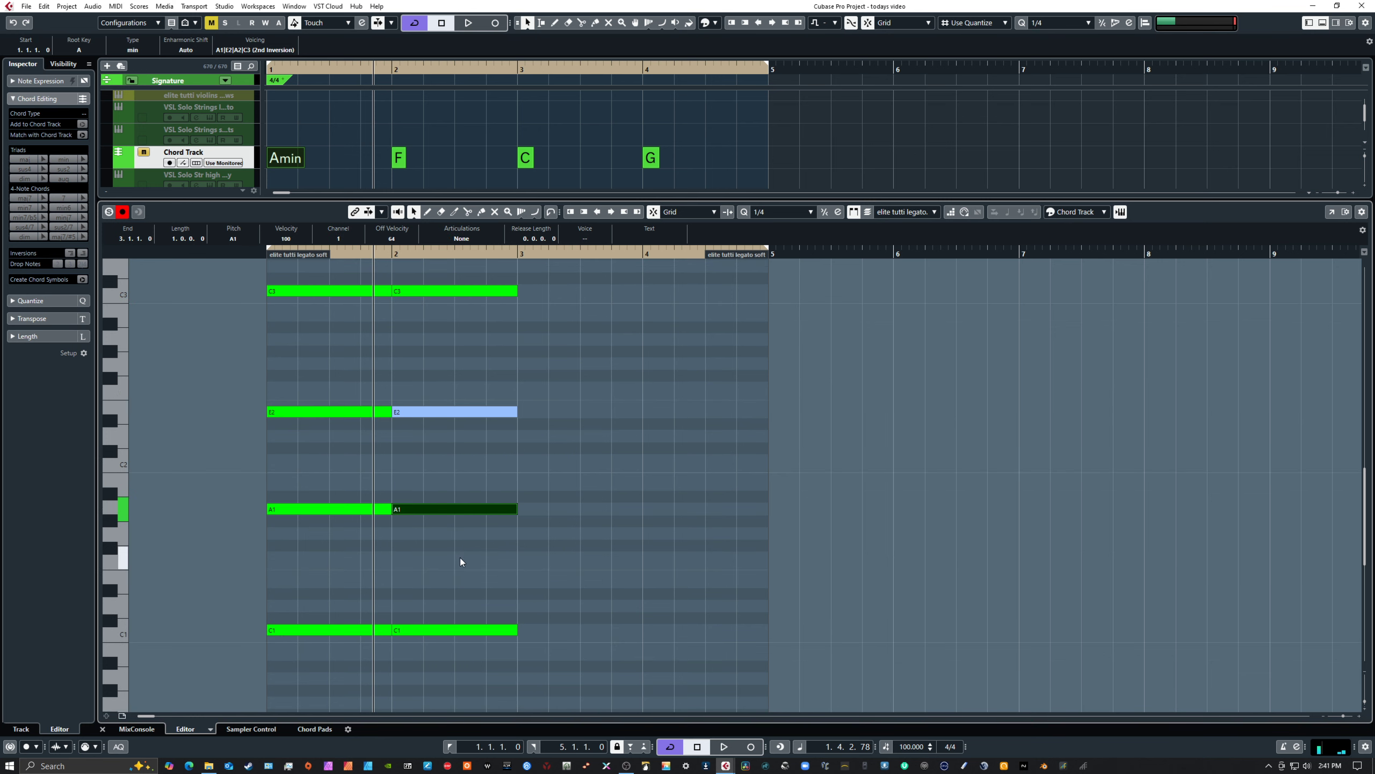
key("Up")
key("Up")
key("Up")
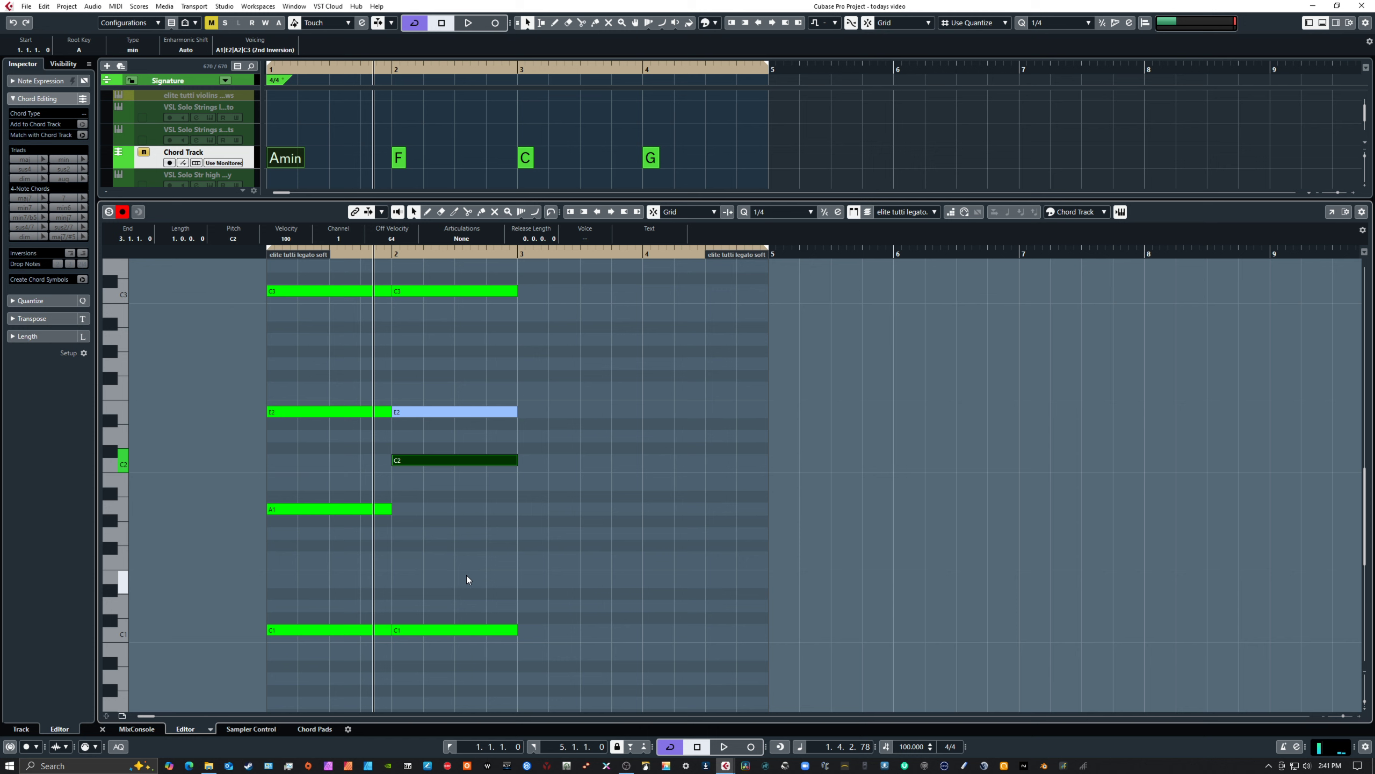
key("Down")
key("Down")
key("Down")
key("Down")
key("Down")
key("Down")
key("Down")
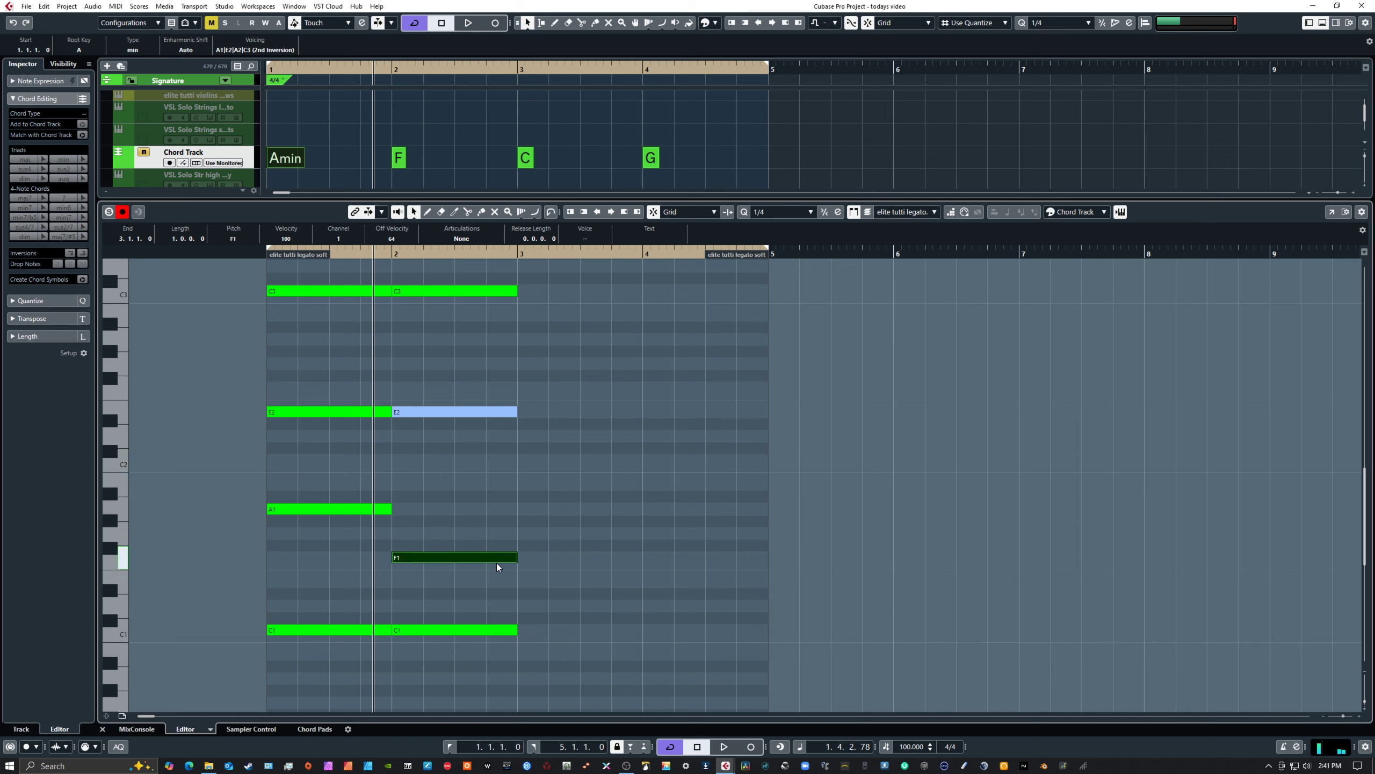
Raise the copied E2 note in bar 2 to F2
left_click_drag(432, 383, 449, 420)
key("Up")
key("Up")
key("Up")
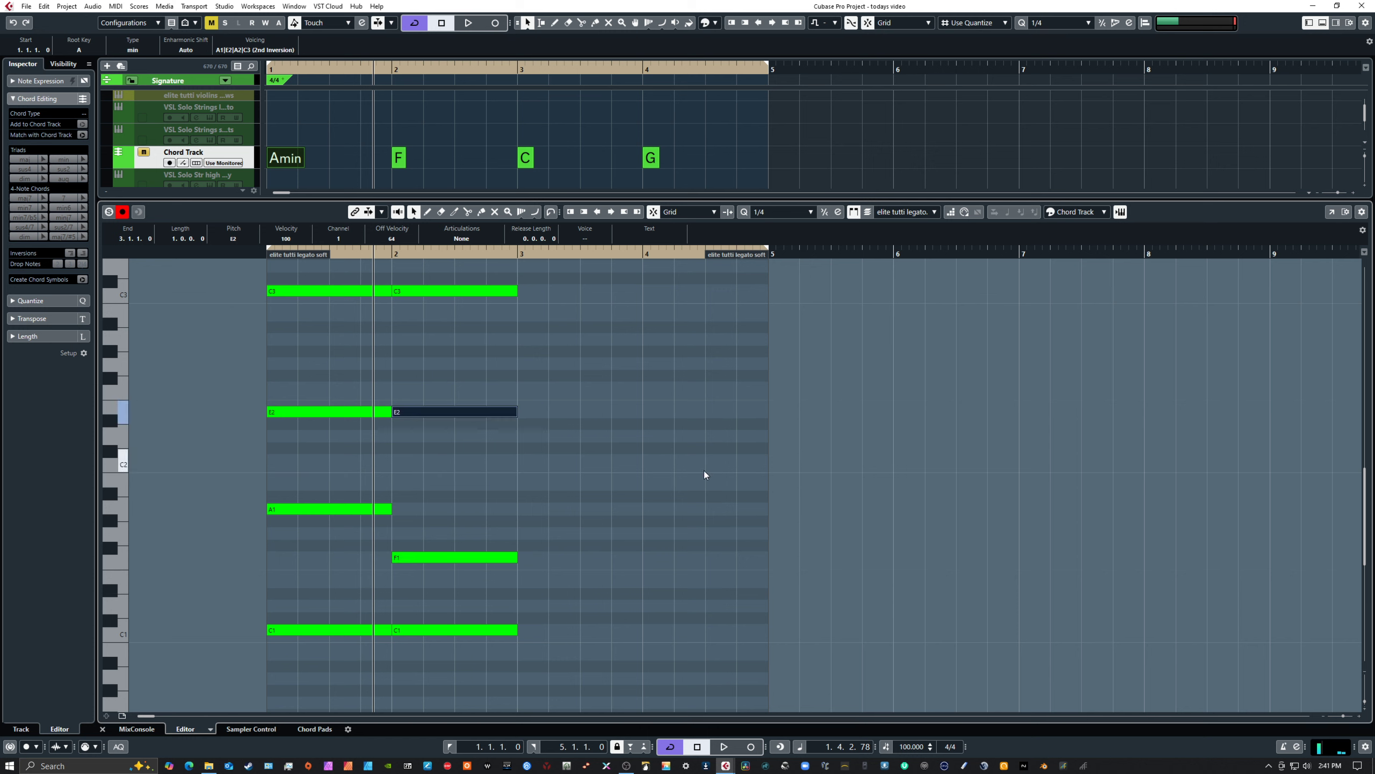
key("Down")
Transpose the F3 note in bar 2 up an octave to F4
scroll(635, 444, "up", 2)
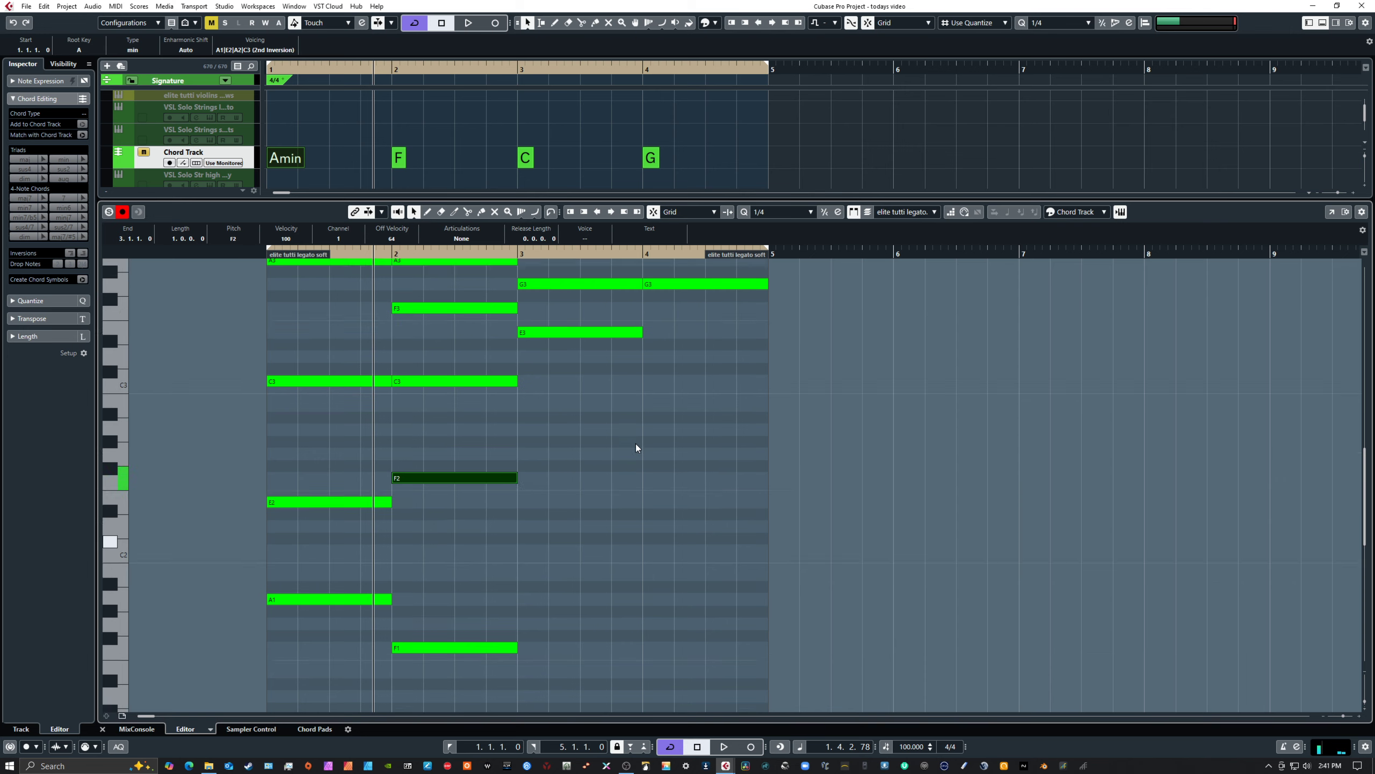
scroll(528, 433, "up", 1)
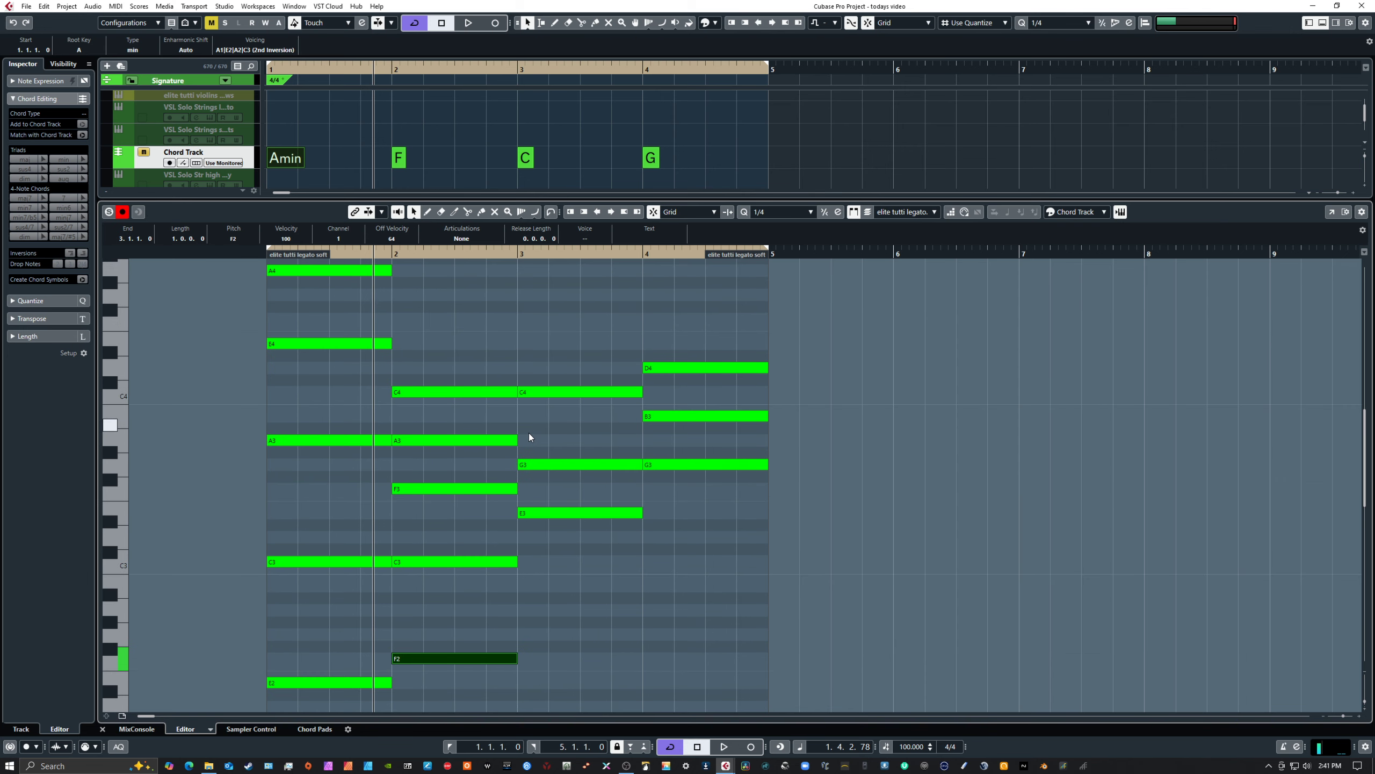
left_click(436, 480)
left_click(462, 492)
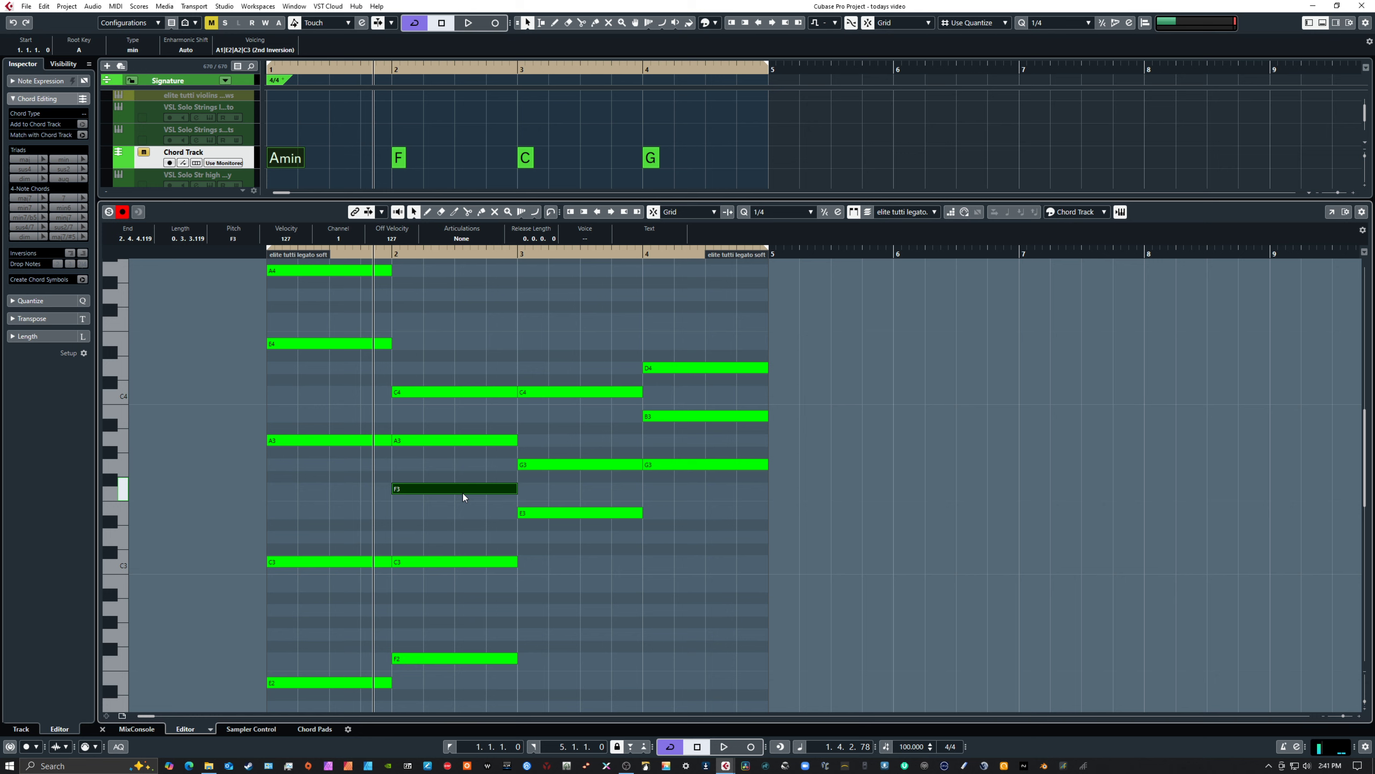
key("shift+Up")
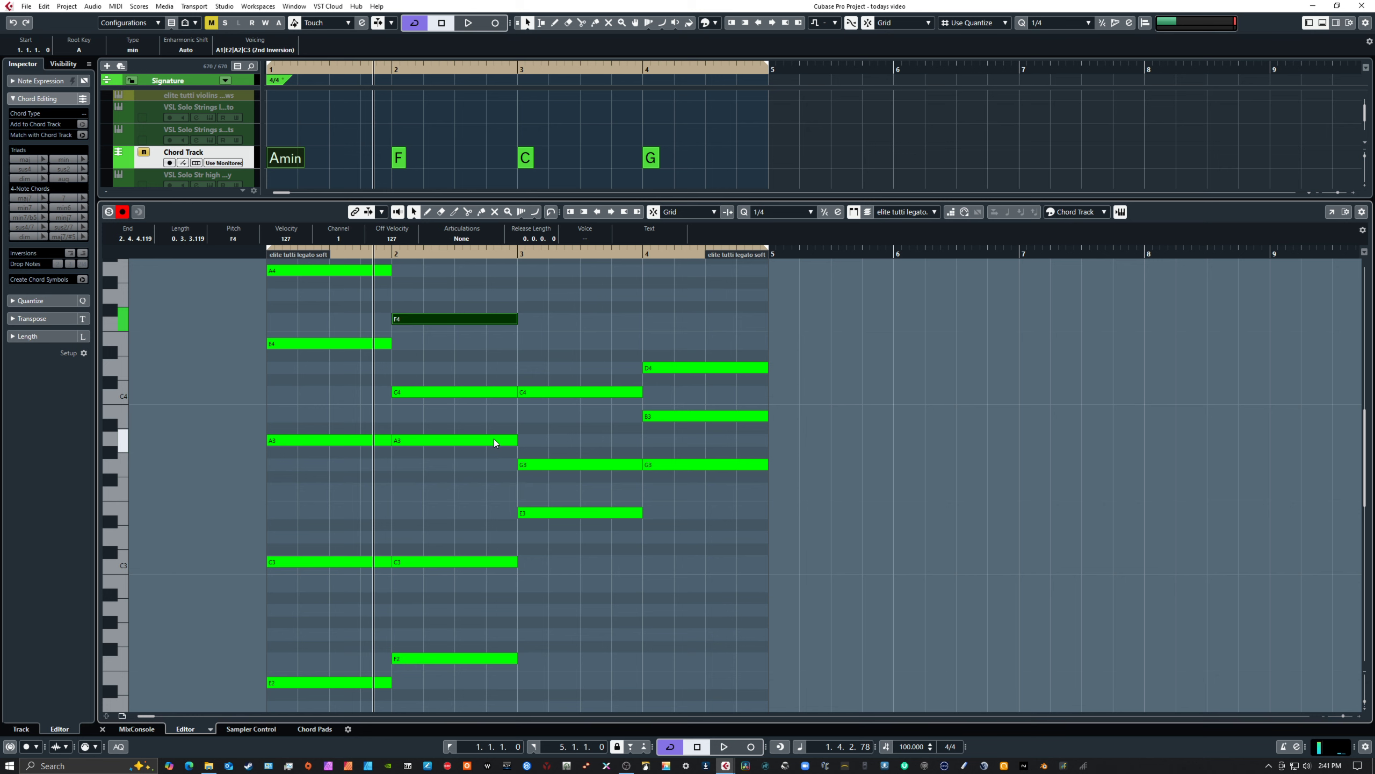
Duplicate the F4 note in bar 2 at A4 and transpose the original up an octave to F5
scroll(483, 389, "up", 2)
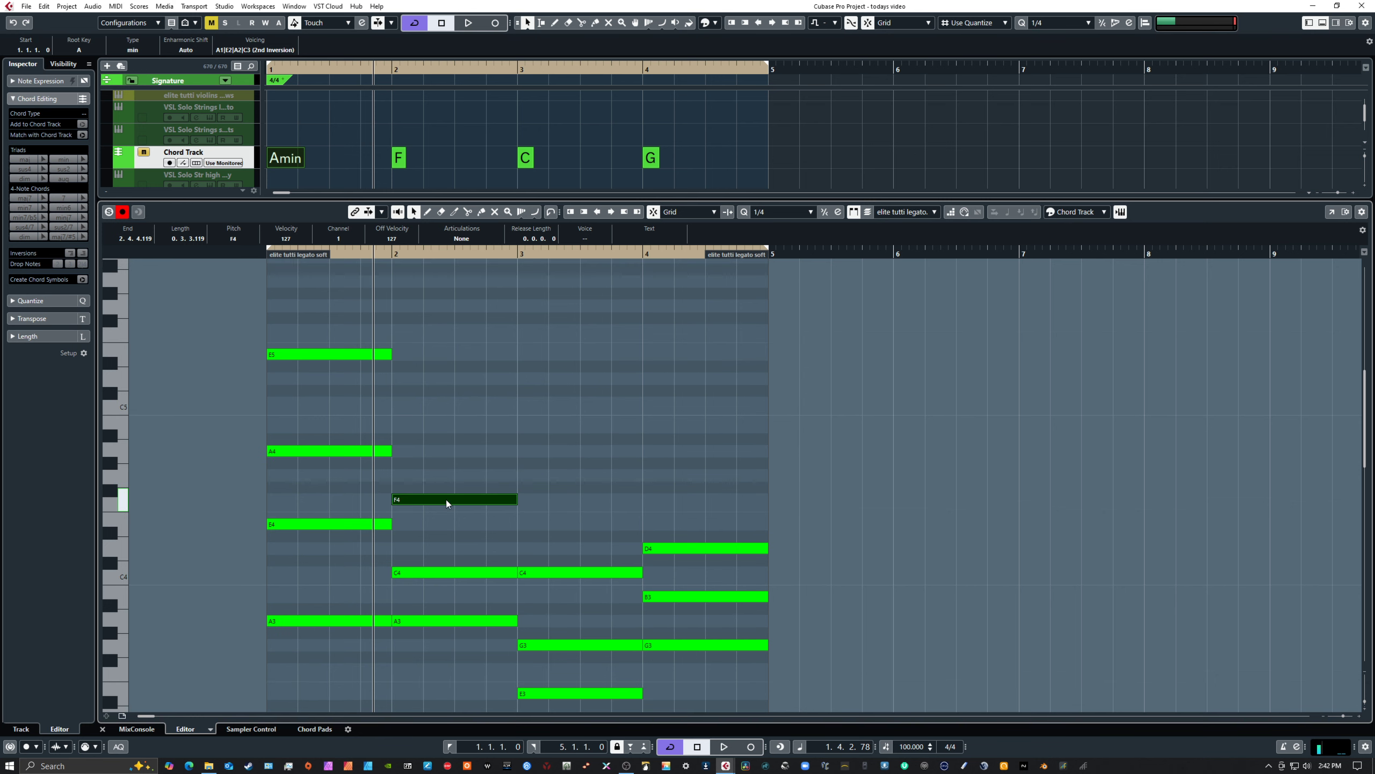
left_click_drag(446, 499, 447, 452)
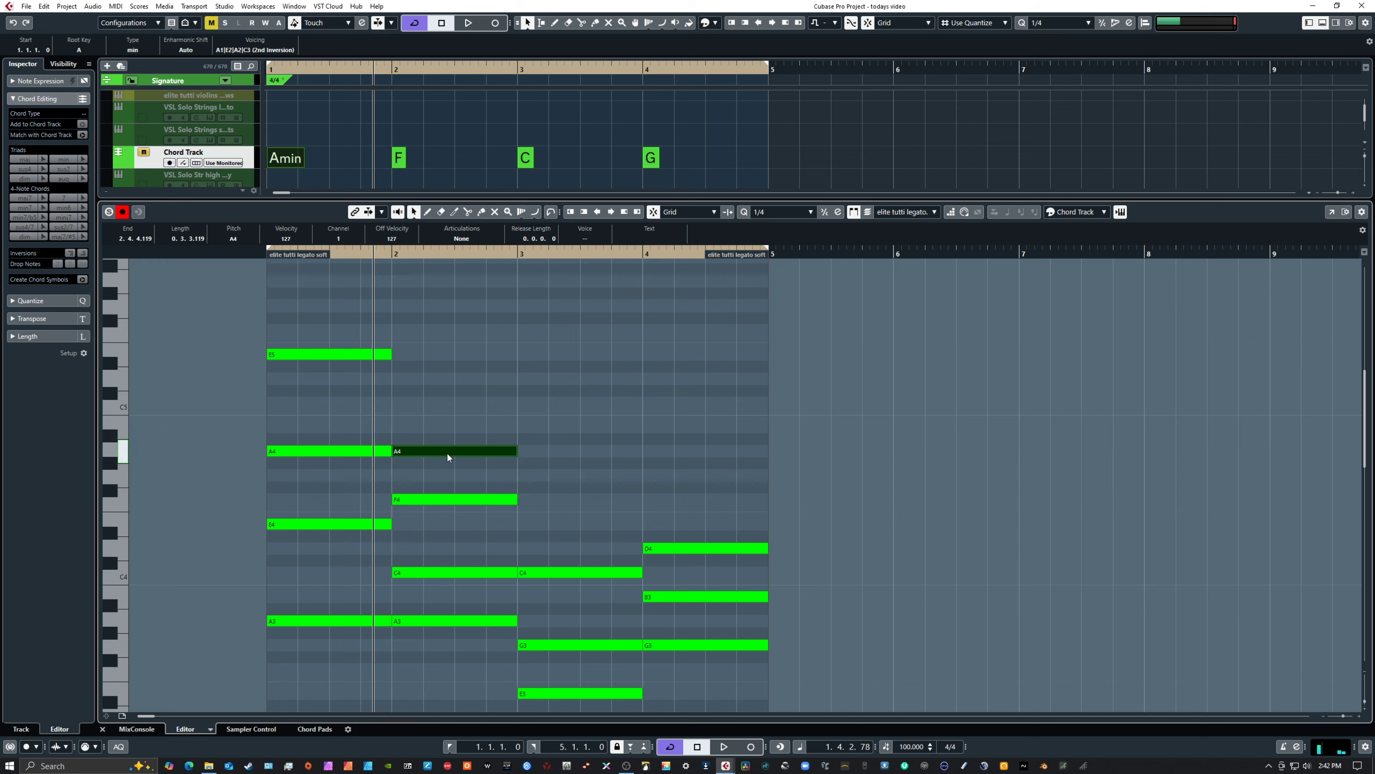
left_click(438, 501)
key("shift+Up")
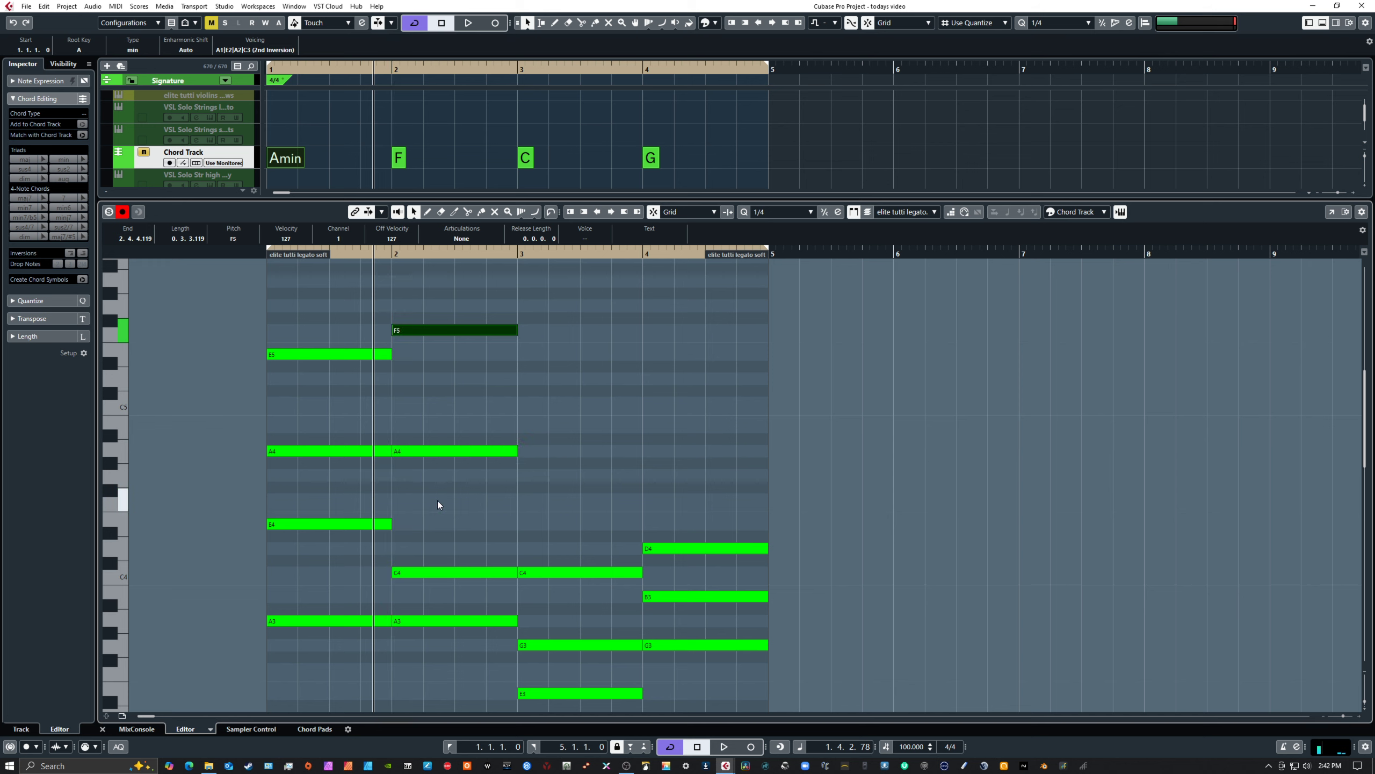
Play the Amin and F chords from the start of bar 1 to the end of bar 2
key("KP_Decimal")
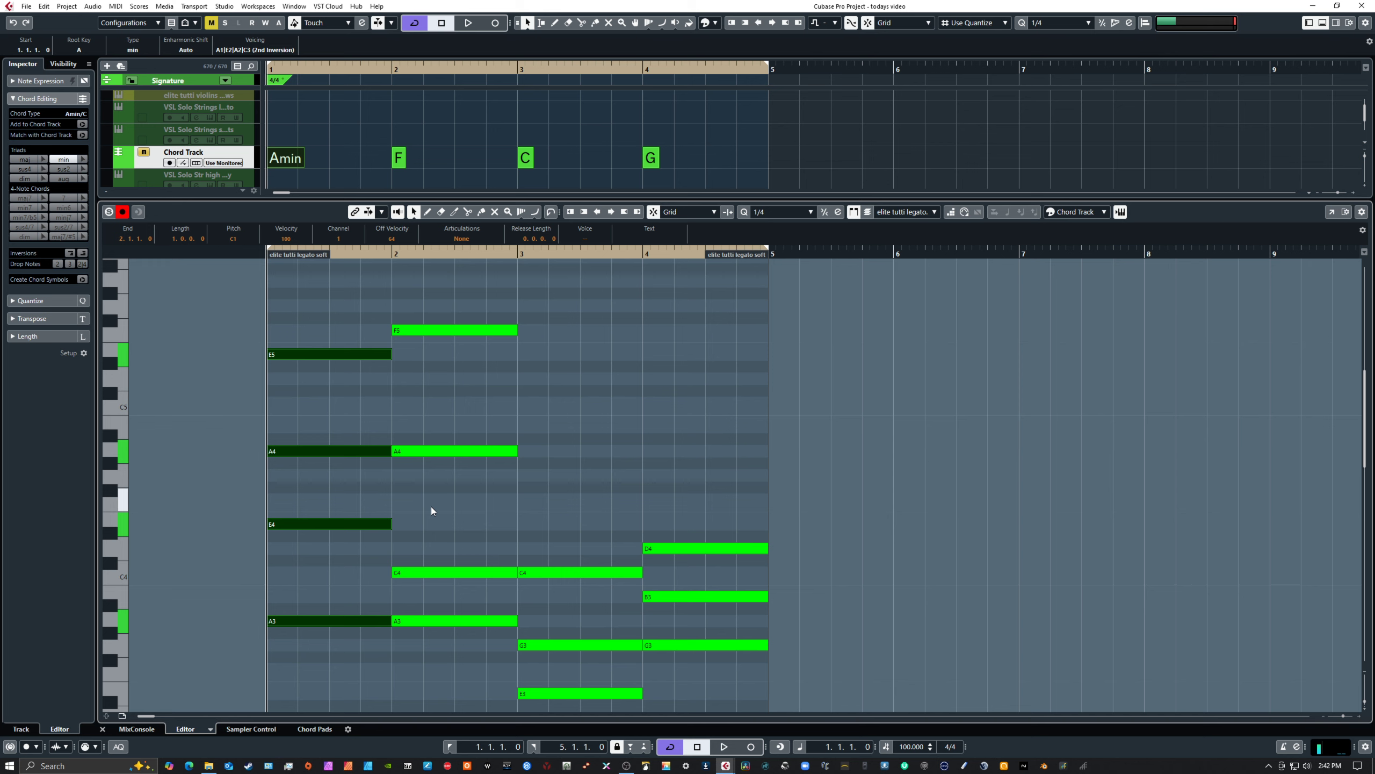
scroll(443, 500, "down", 10)
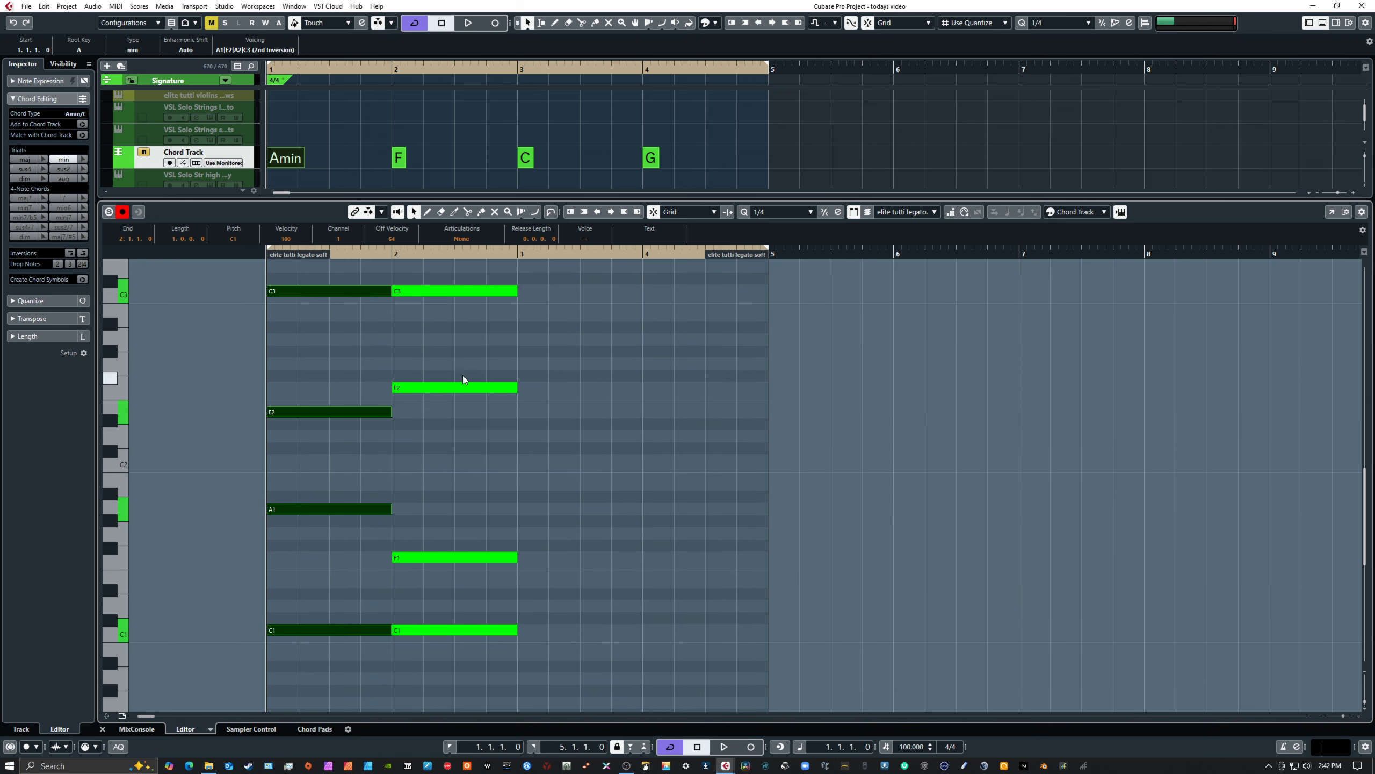
key("space")
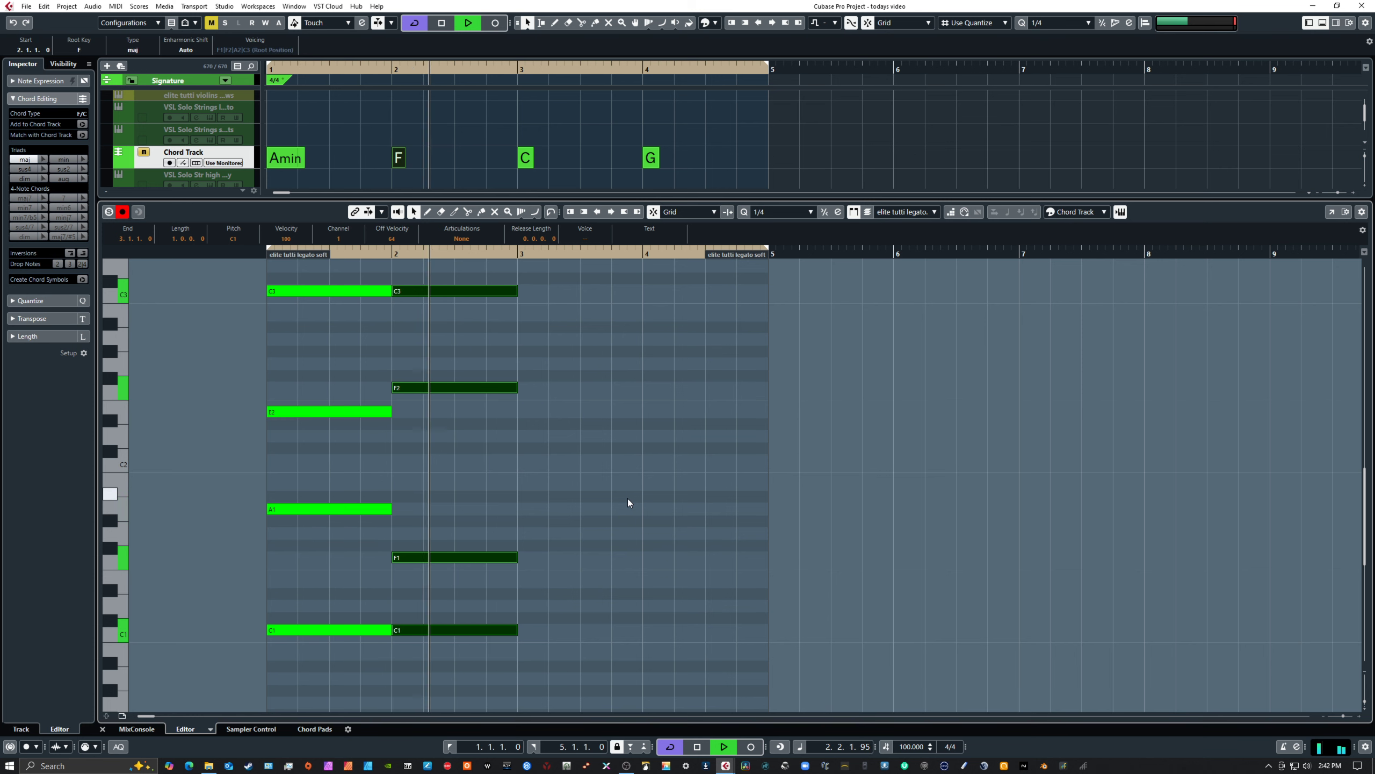
key("space")
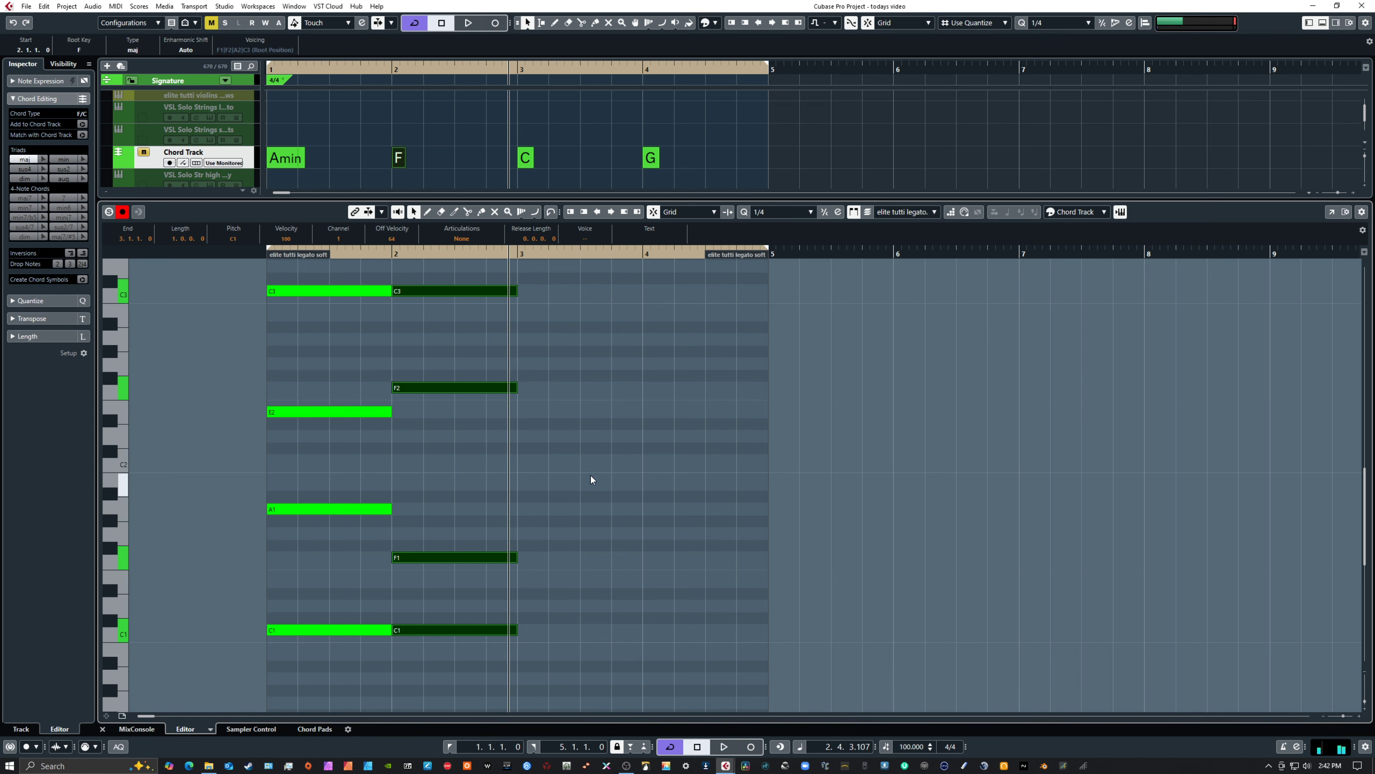
Raise the C4 note in bar 2 to E4
scroll(578, 479, "up", 10)
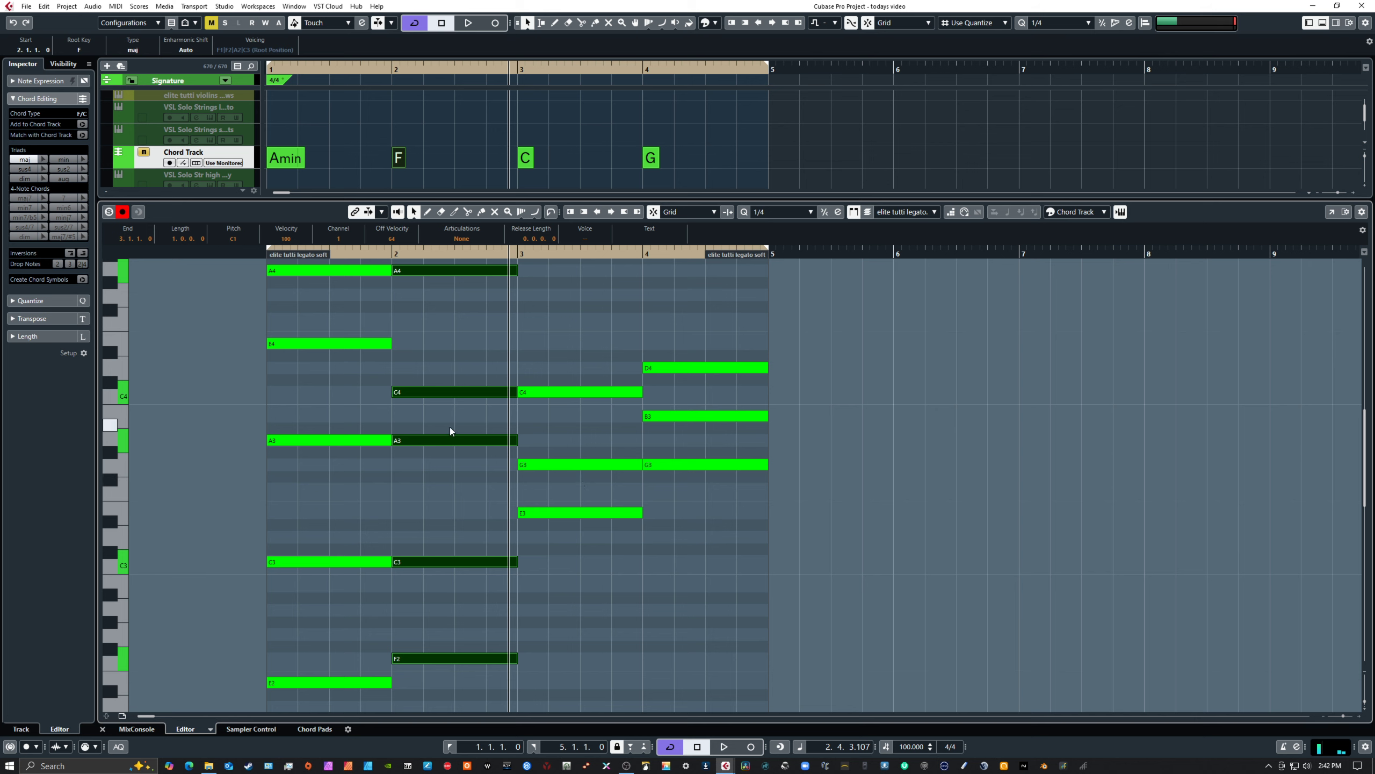
left_click(452, 392)
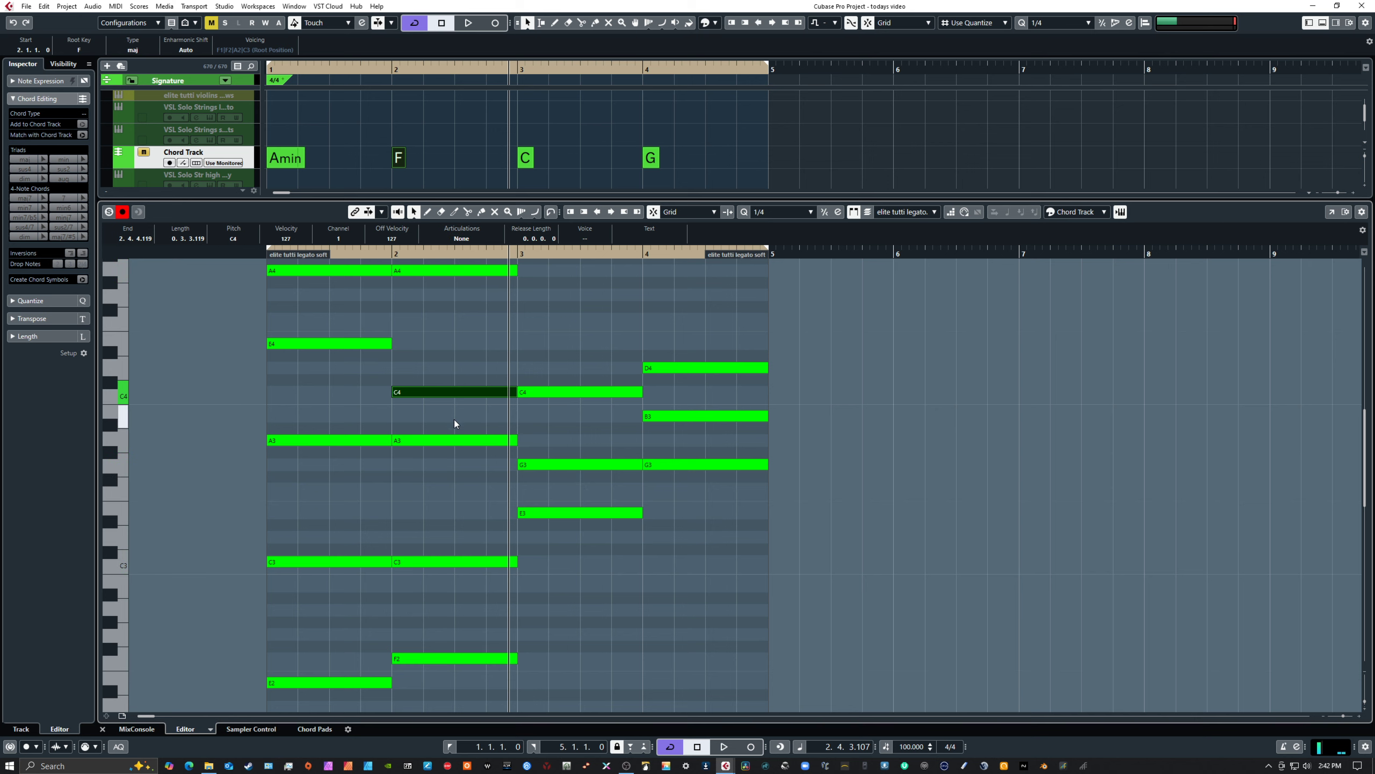
key("Up")
key("Up")
key("Up")
key("Up")
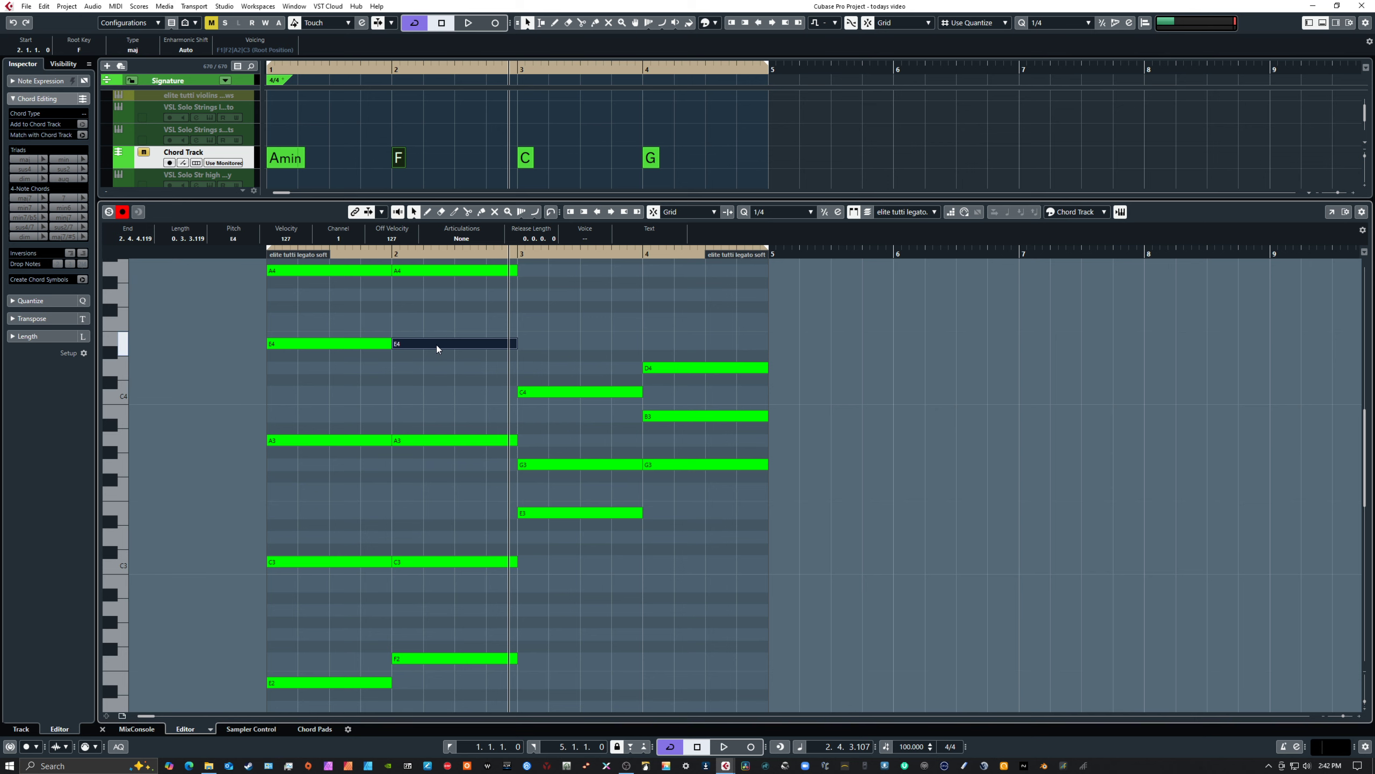
Raise the low F1 note in bar 2 to C2 and clear the note selection
scroll(442, 400, "down", 5)
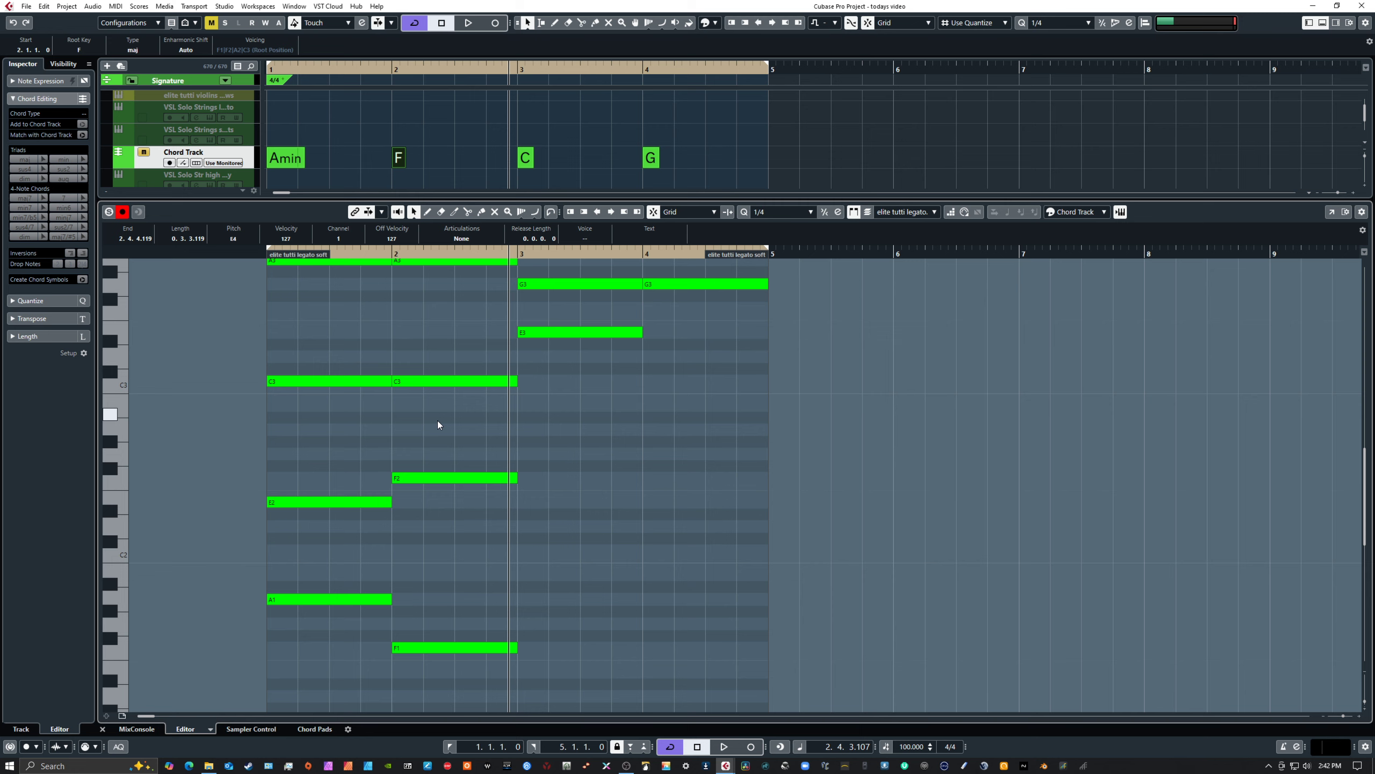
scroll(438, 421, "down", 3)
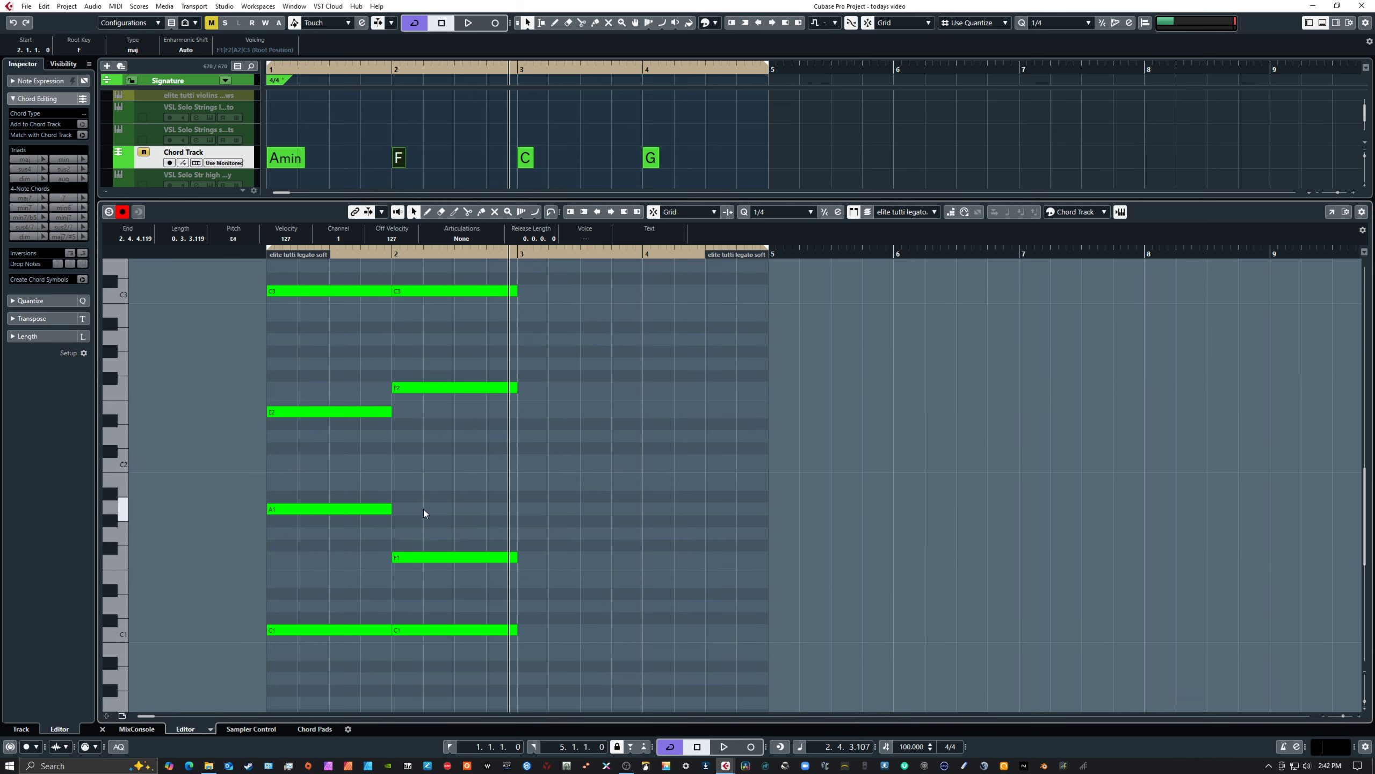
left_click_drag(420, 517, 444, 576)
key("Up")
key("Up")
key("Up")
key("Up")
key("Up")
key("Up")
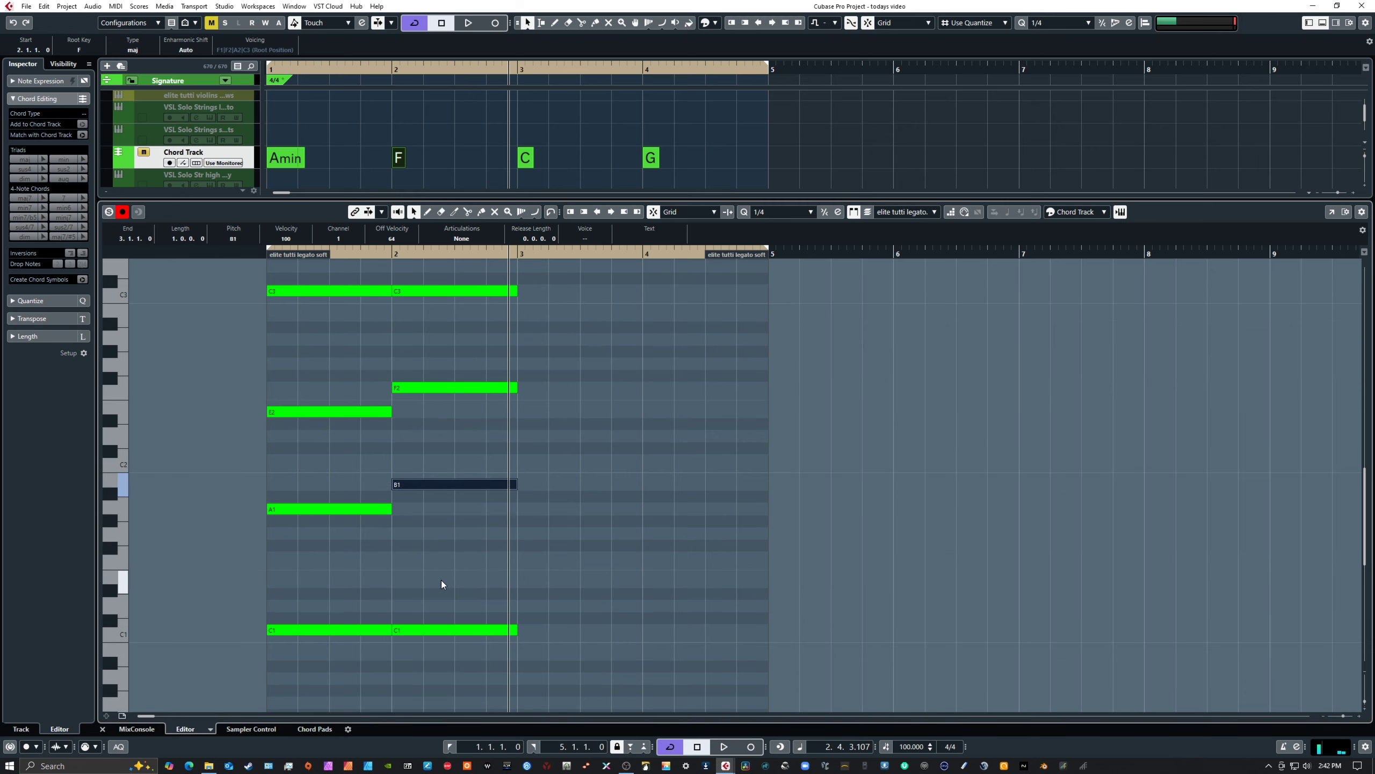
key("Up")
key("Up")
key("Up")
key("Down")
key("Down")
left_click(438, 581)
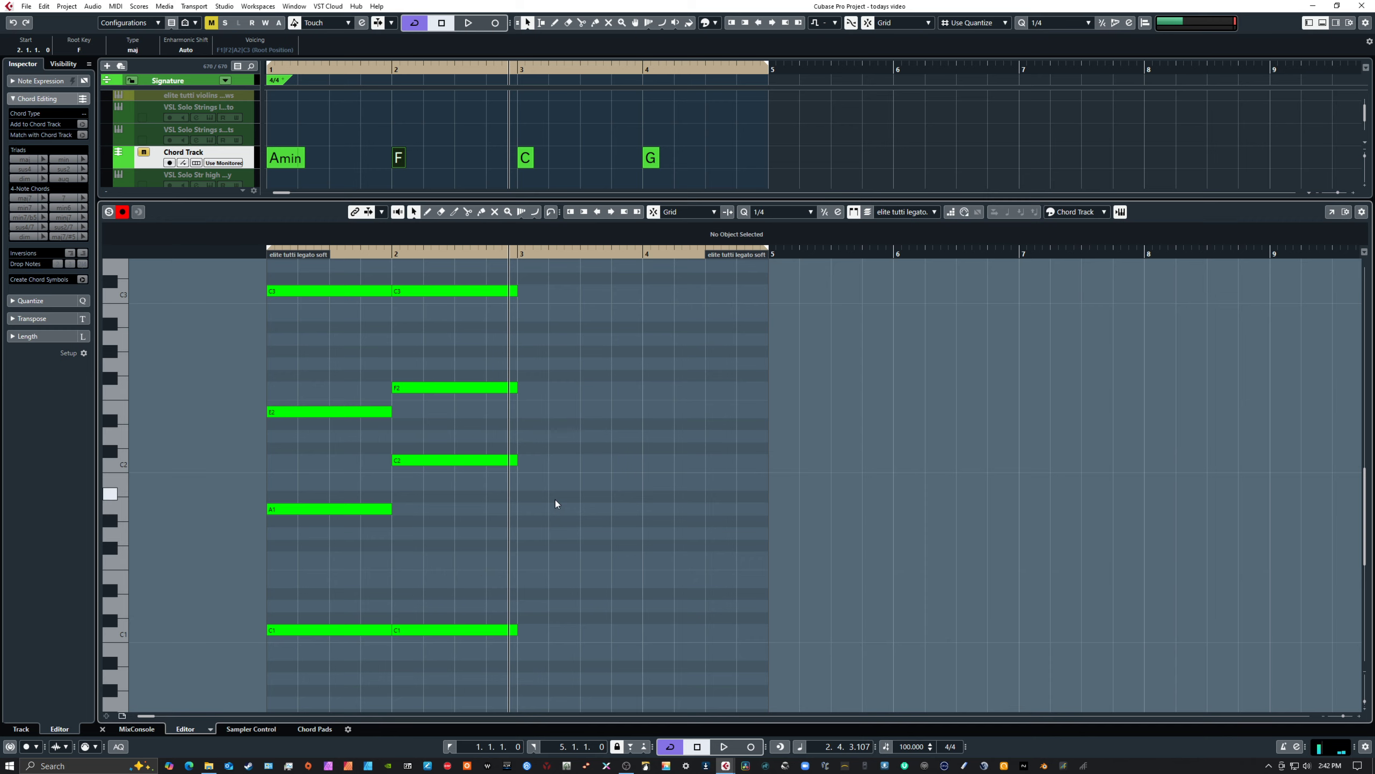
Play the Amin and F chords from the start of bar 1 to check the E4 note in bar 2
scroll(555, 499, "up", 15)
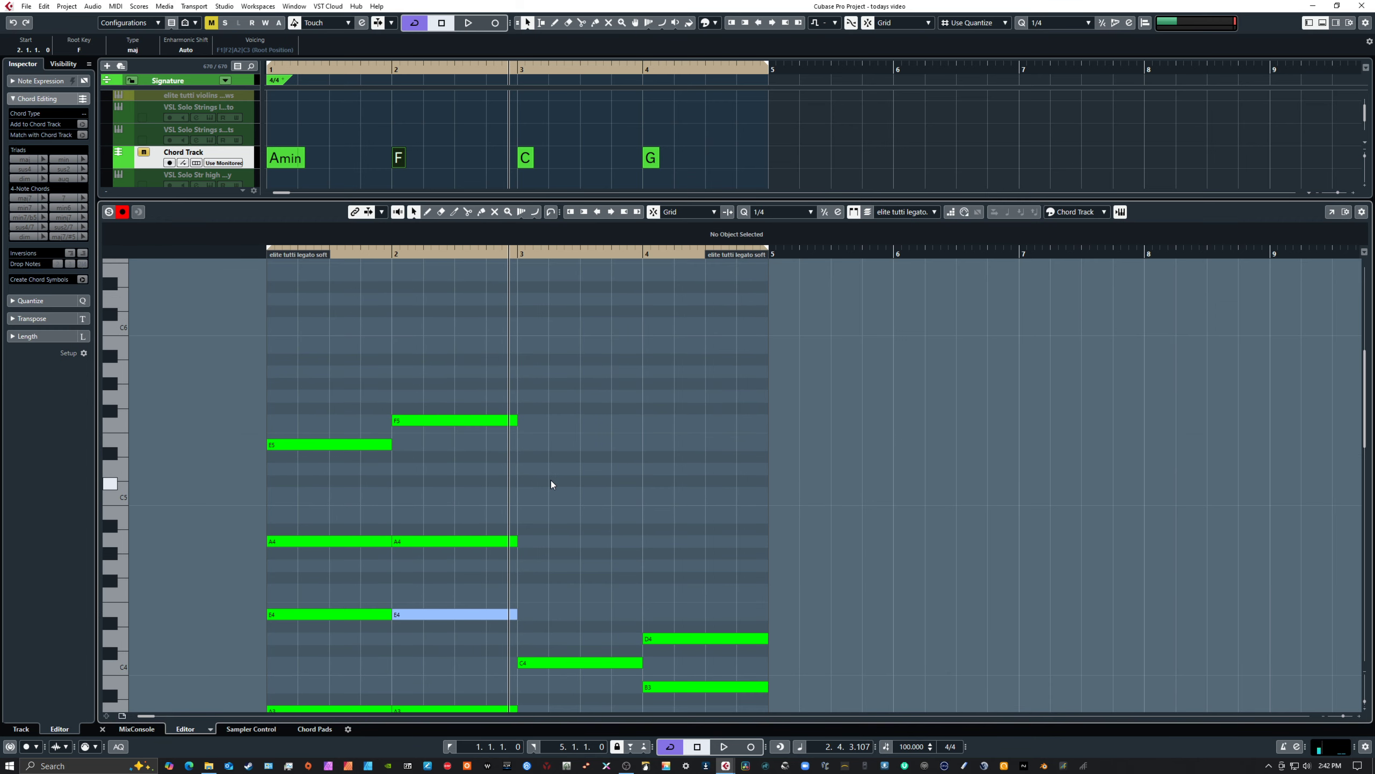
scroll(550, 479, "down", 5)
left_click_drag(417, 412, 445, 469)
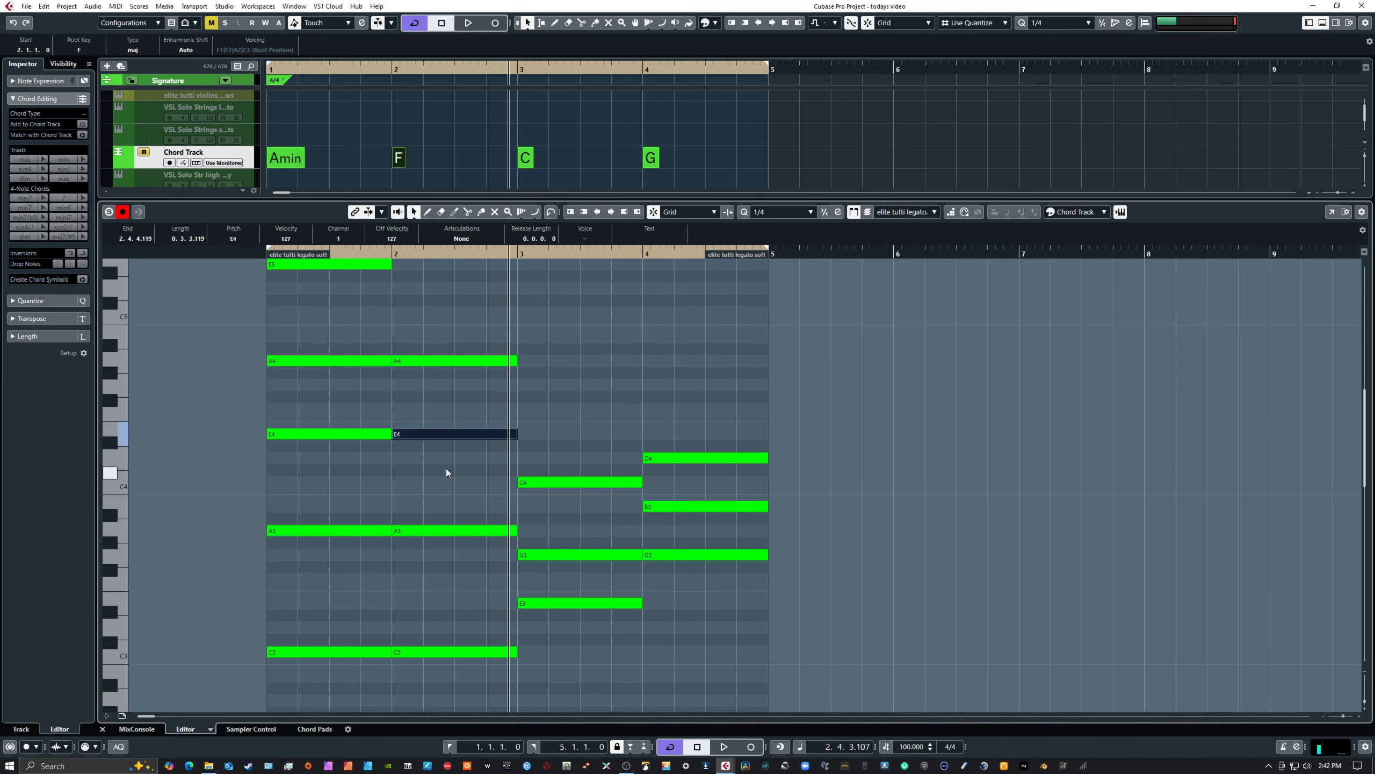
key("Home")
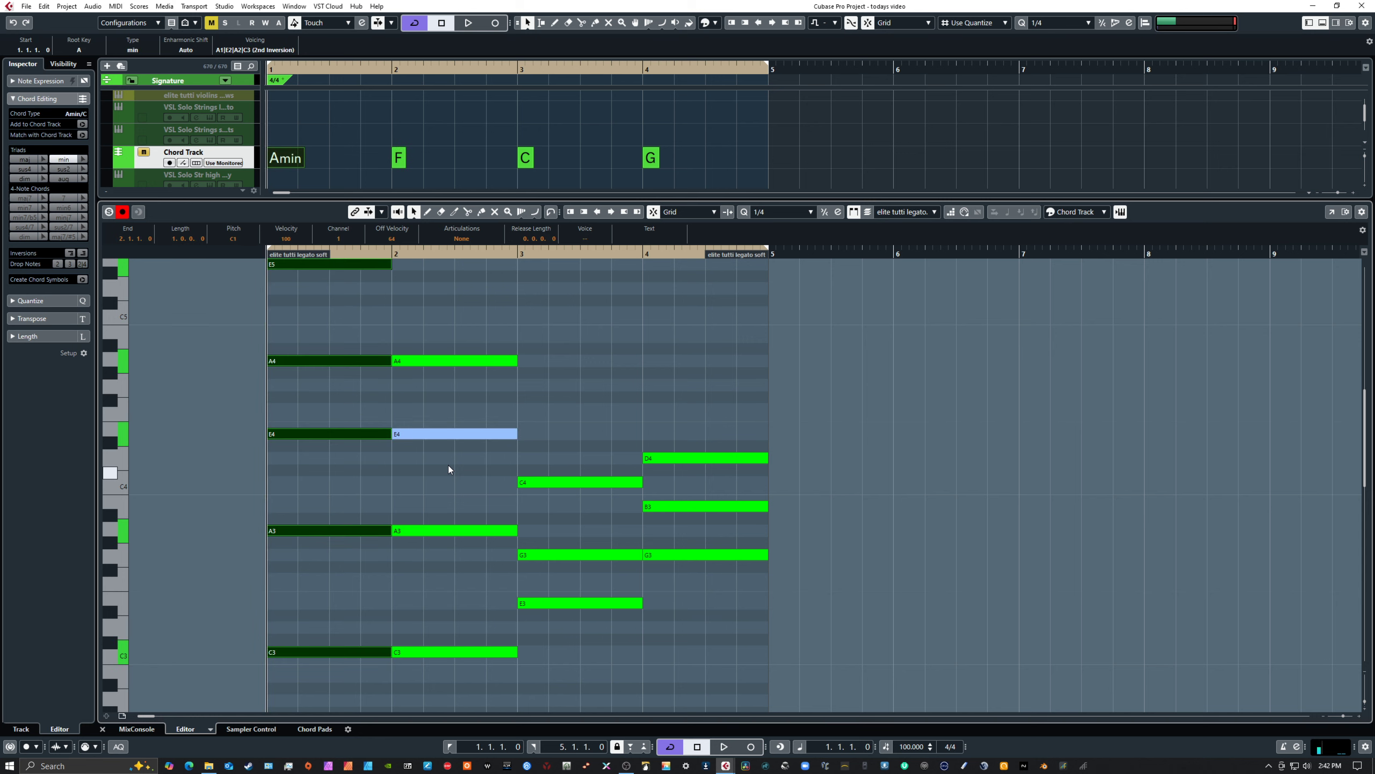
key("space")
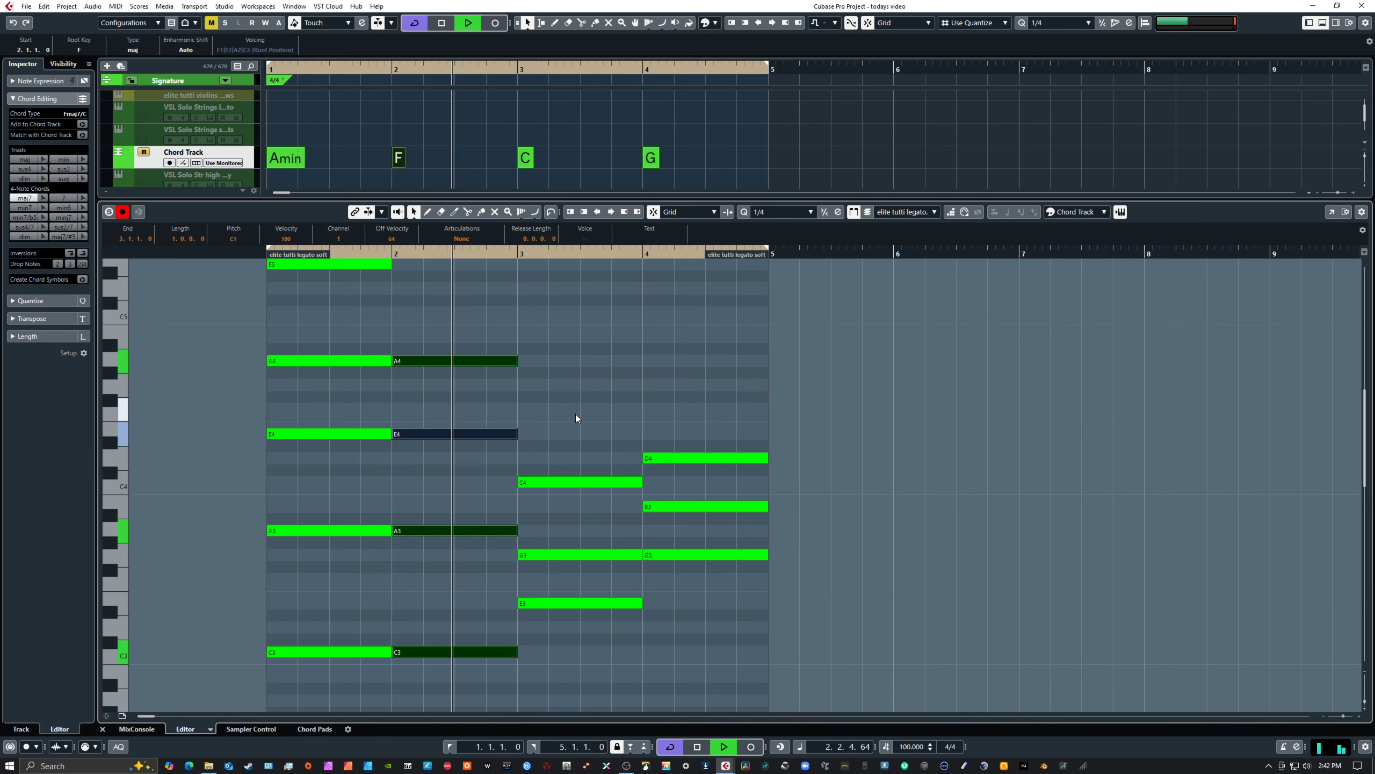
key("space")
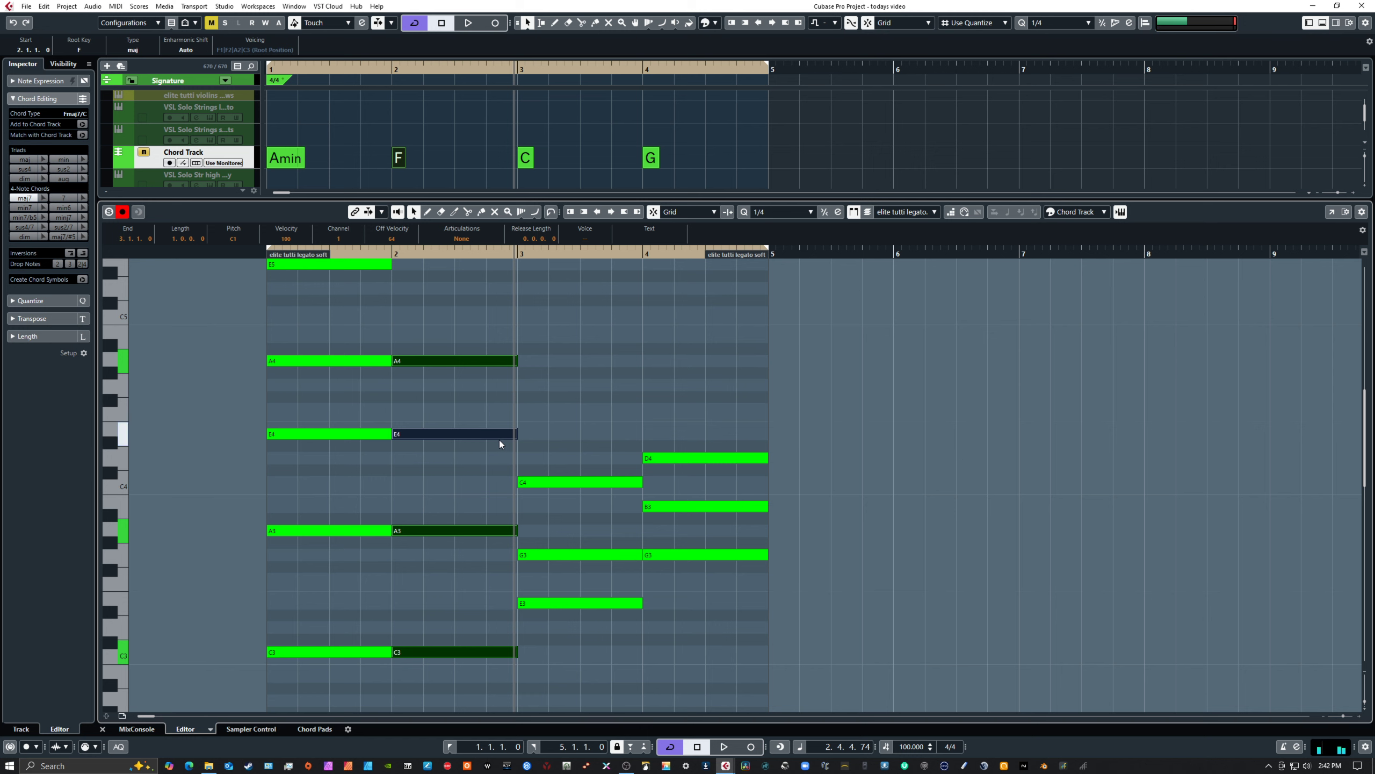
Raise the E4 note in bar 2 to F4 and clear the note selection
scroll(468, 415, "down", 3)
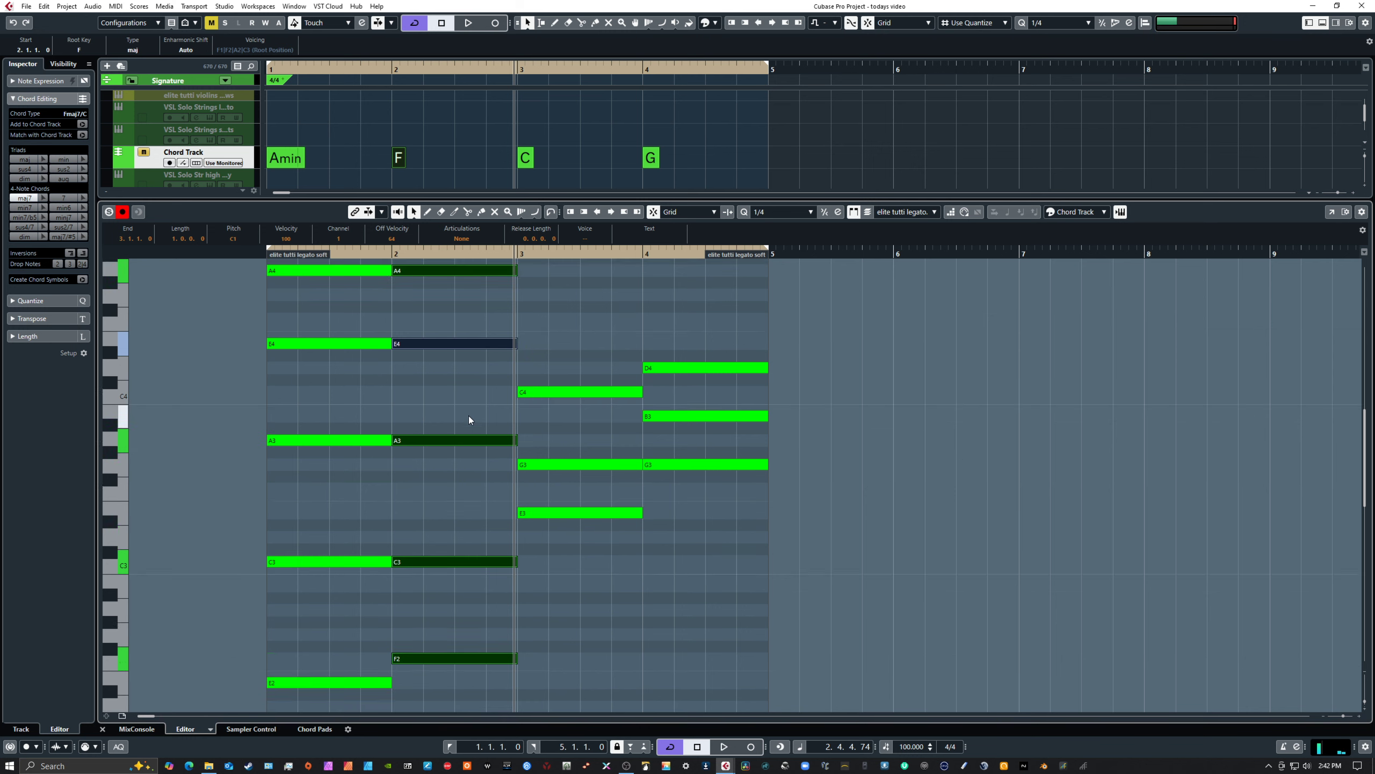
scroll(464, 430, "up", 3)
scroll(464, 428, "up", 3)
scroll(464, 427, "down", 3)
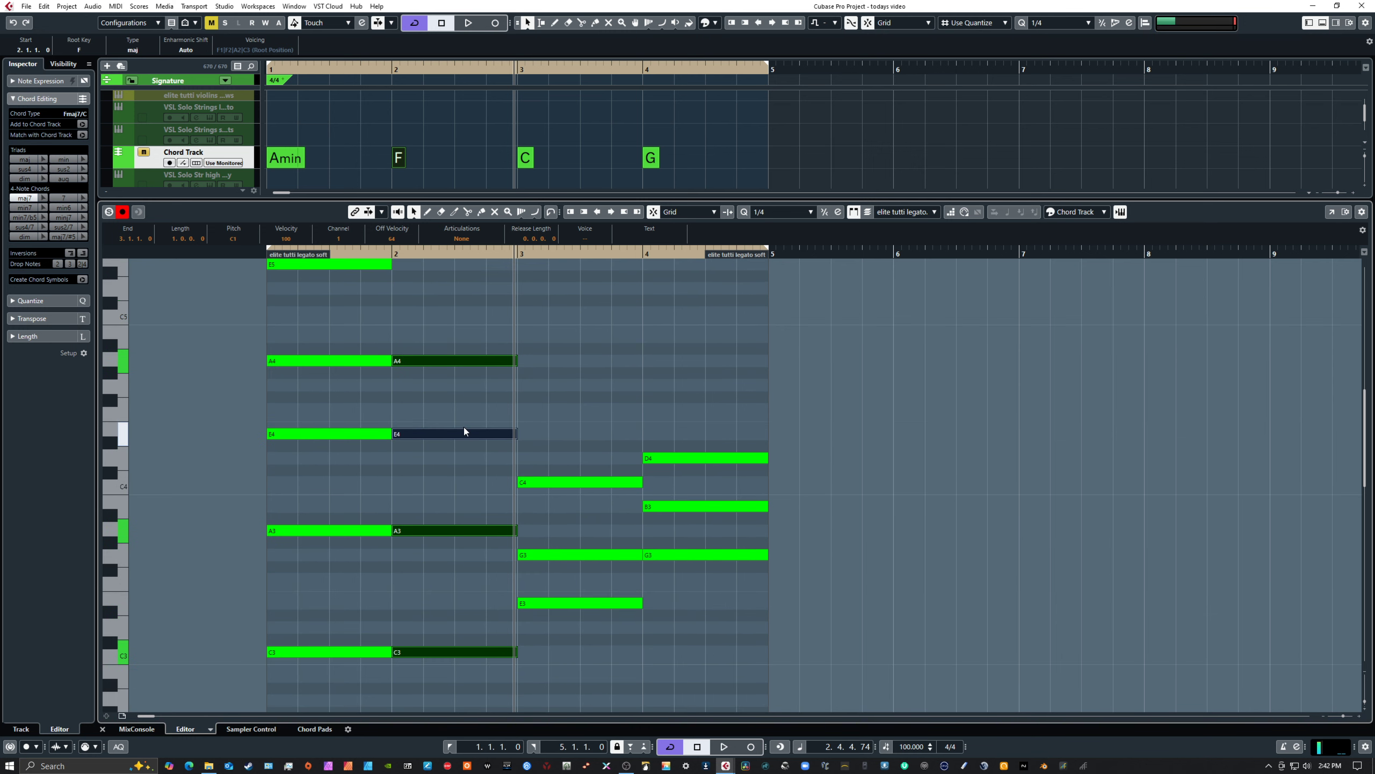
left_click_drag(444, 406, 457, 458)
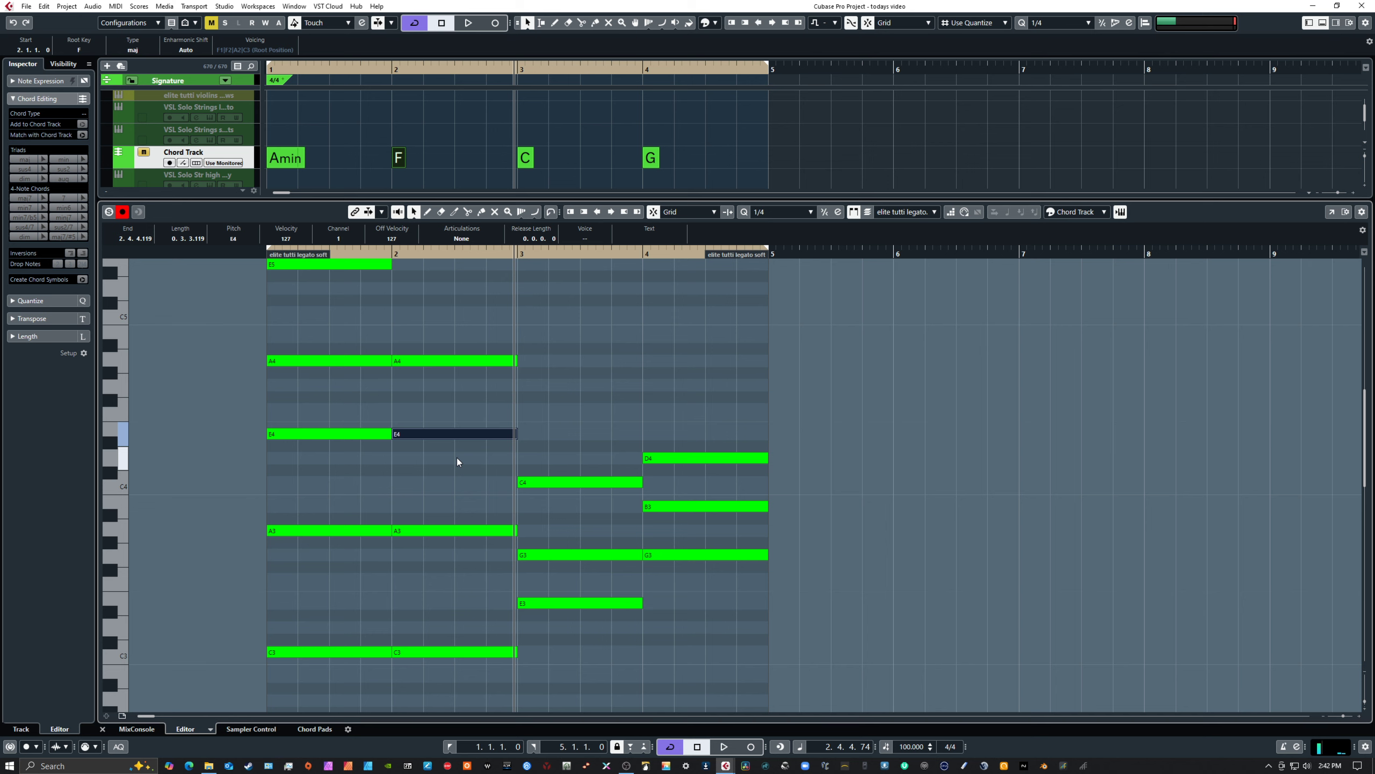
key("Up")
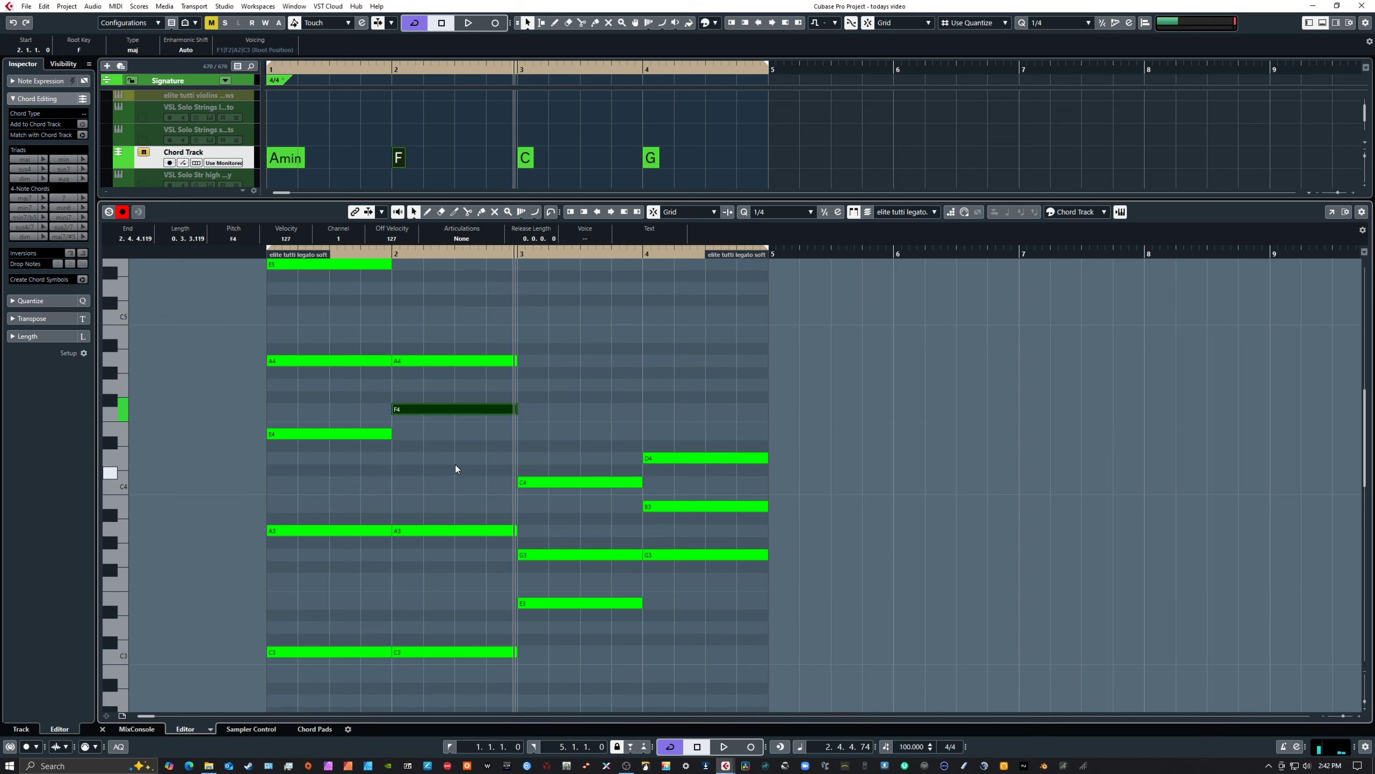
left_click(535, 425)
Play the progression from the start of bar 1 into the C chord in bar 3
key("period")
key("space")
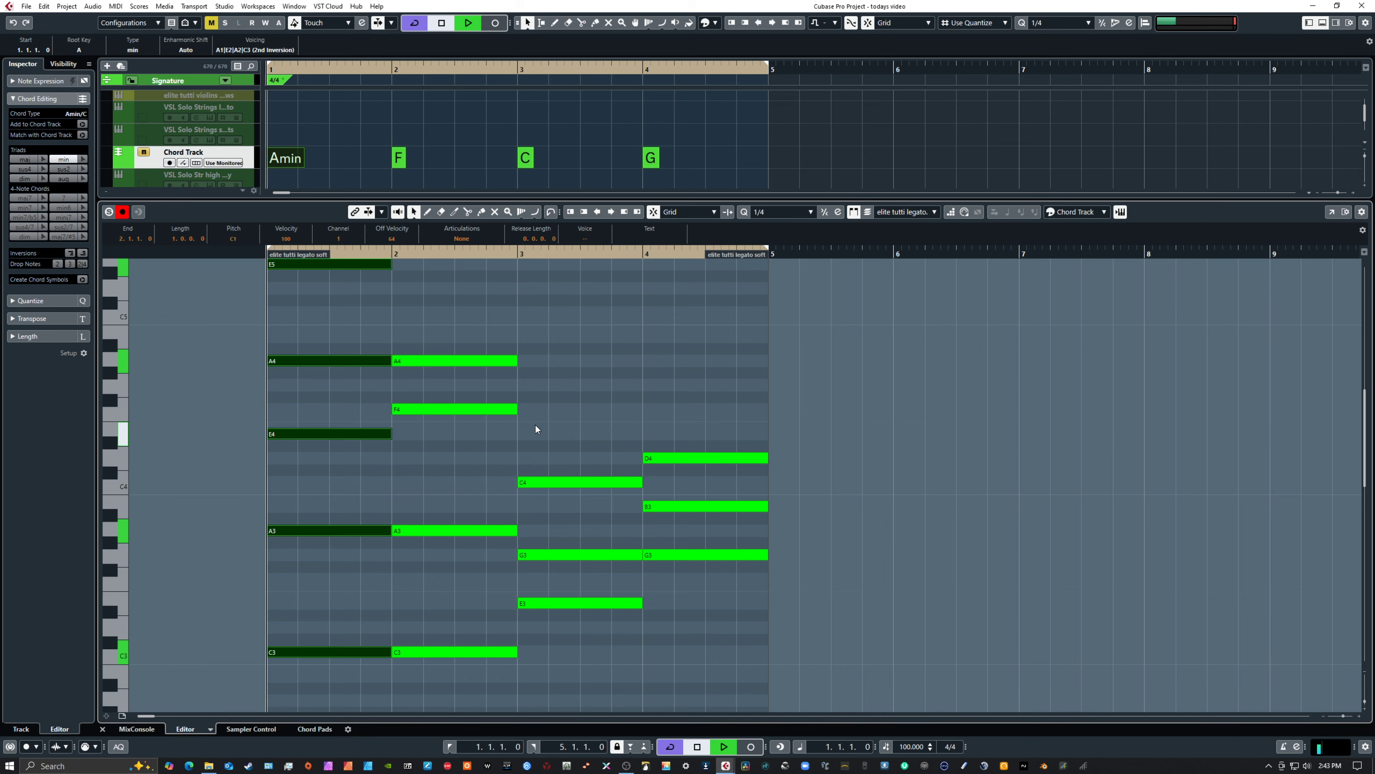
scroll(547, 461, "down", 4)
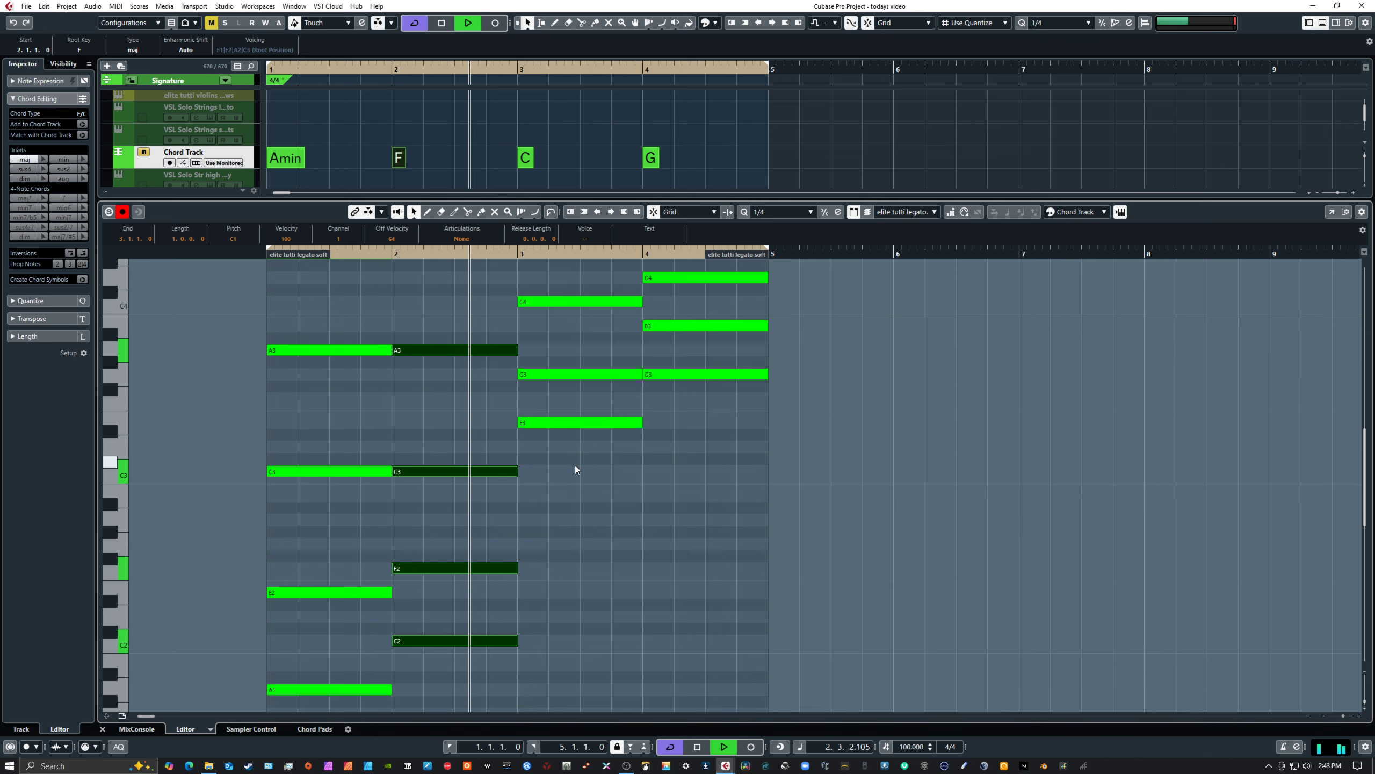
scroll(575, 464, "up", 4)
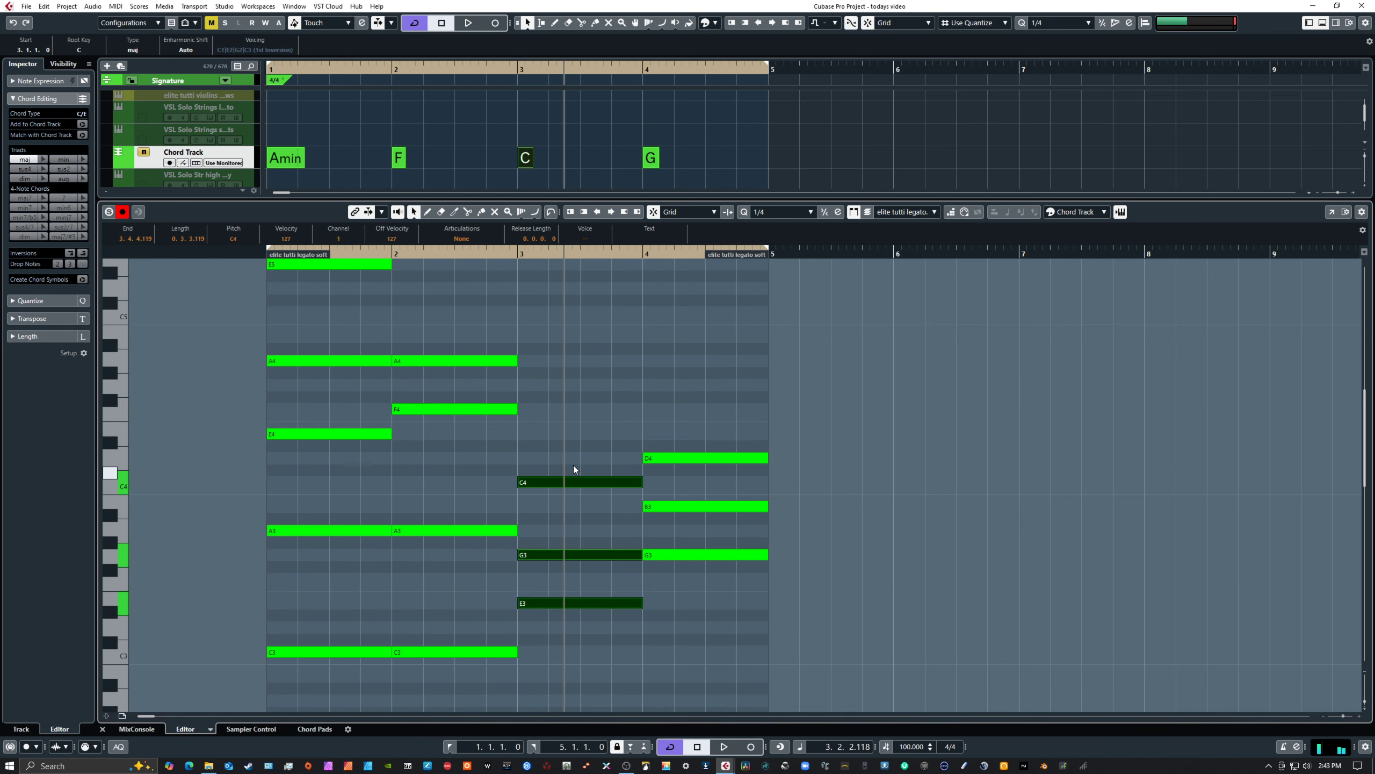
scroll(404, 512, "up", 4)
scroll(422, 503, "down", 4)
scroll(421, 508, "down", 4)
scroll(420, 509, "up", 4)
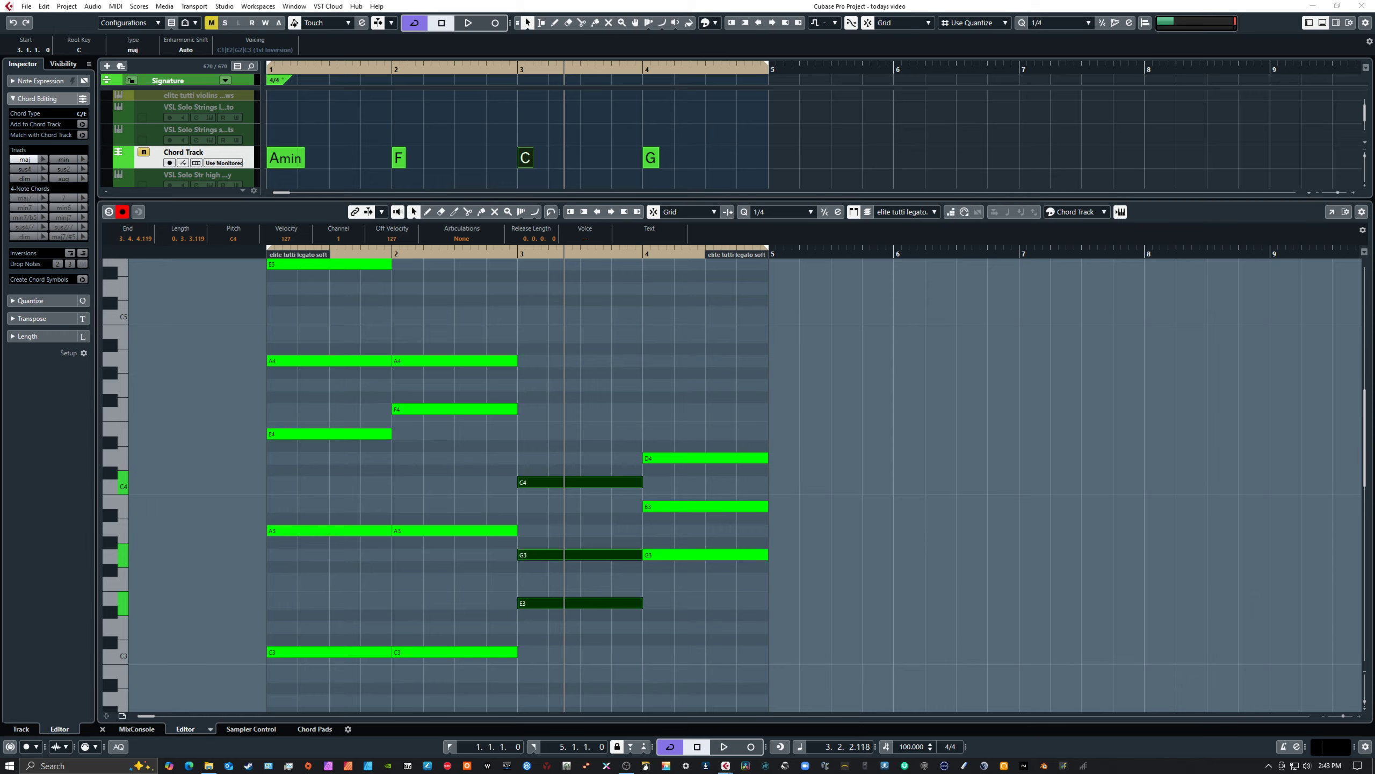
Duplicate the three C chord notes in bar 3 at C2, D#2 and G#2, and lower the D#2 copy to E1
left_click_drag(1374, 196, 1374, 132)
scroll(784, 585, "down", 5)
scroll(784, 585, "up", 1)
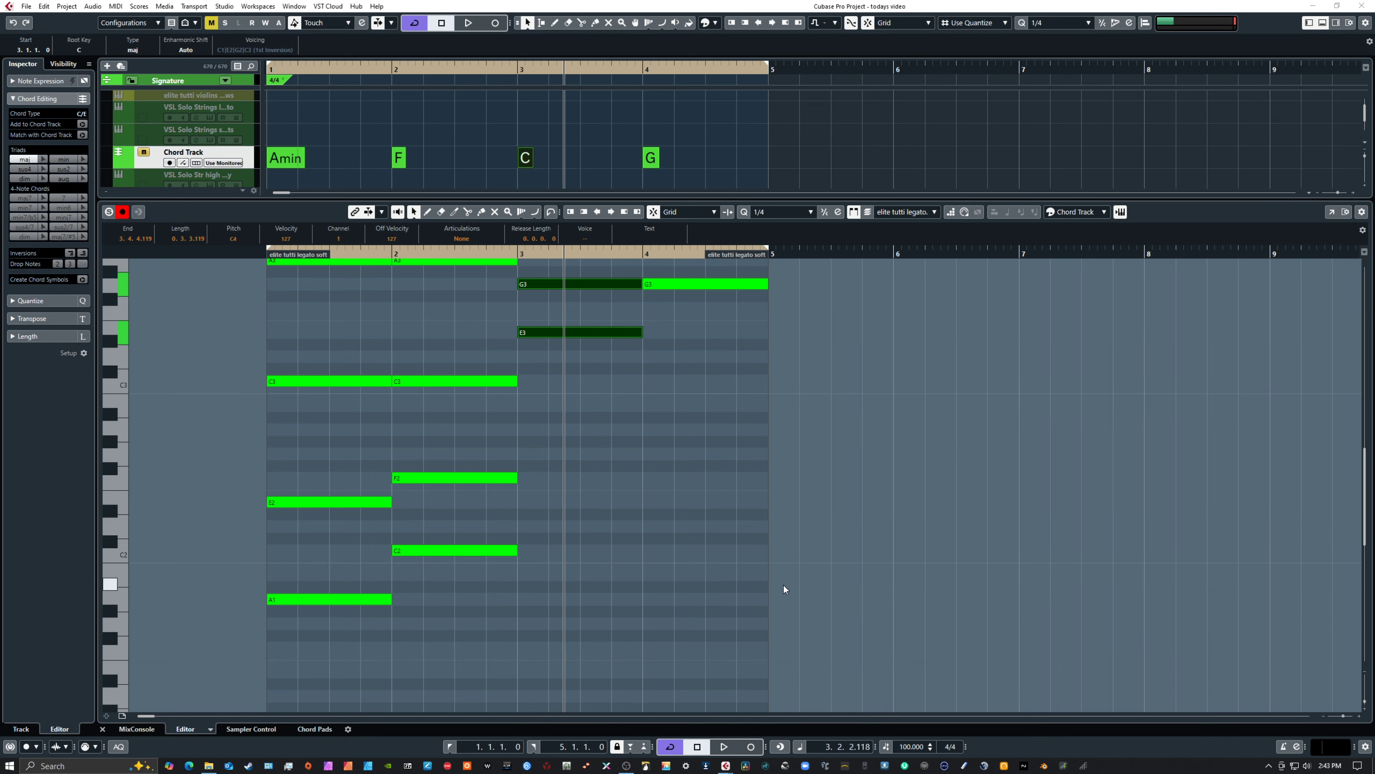
scroll(784, 585, "down", 1)
left_click_drag(580, 280, 608, 468)
left_click_drag(593, 421, 595, 645)
scroll(690, 568, "down", 5)
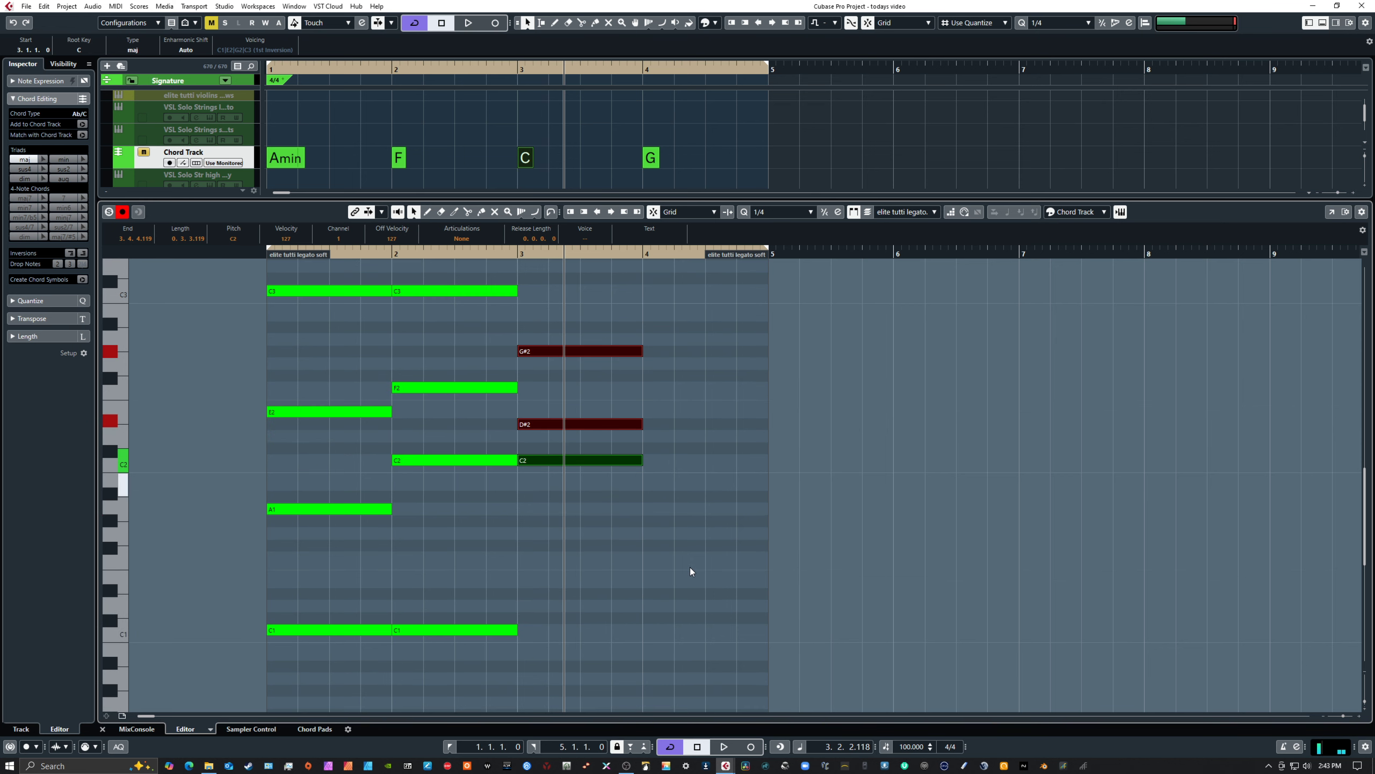
left_click(594, 424)
left_click_drag(594, 424, 588, 574)
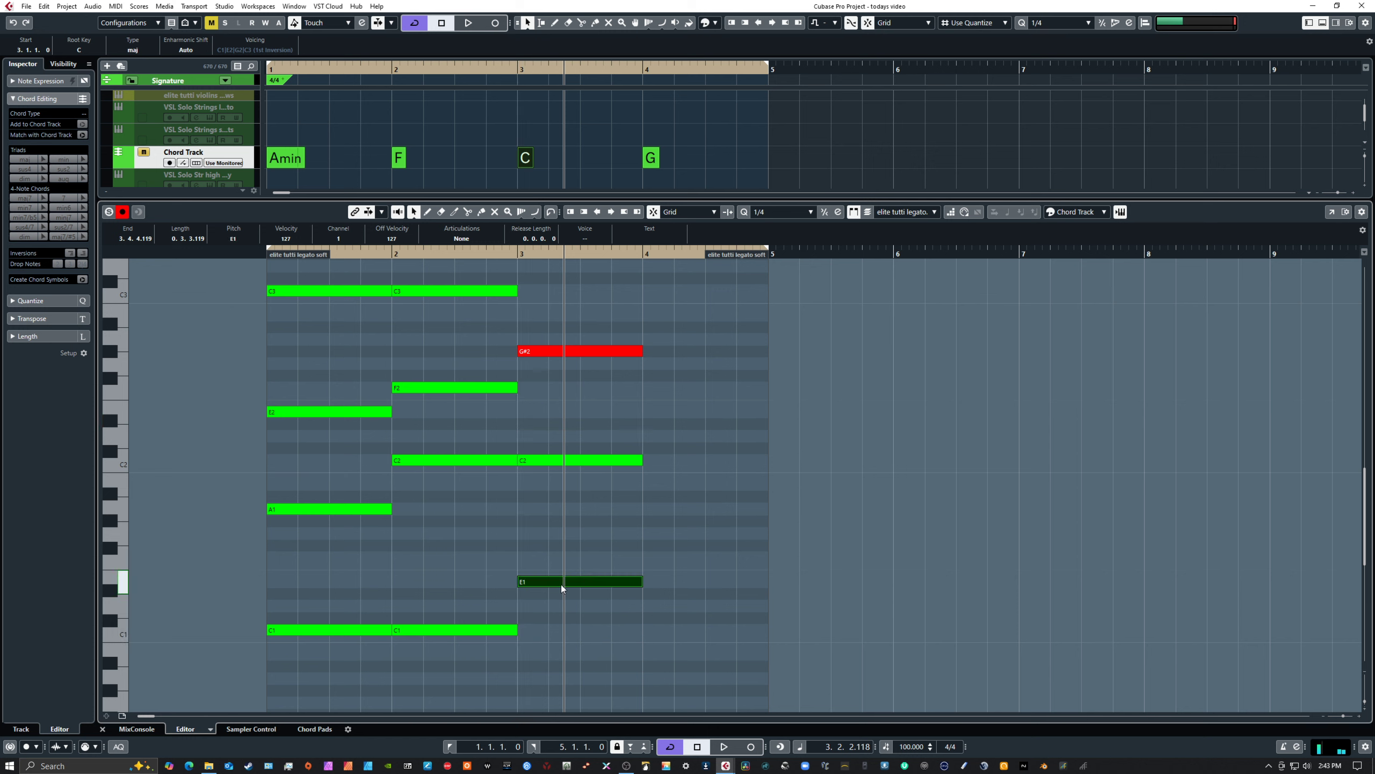
Raise the low C1 note in bar 2 to F1
left_click(449, 633)
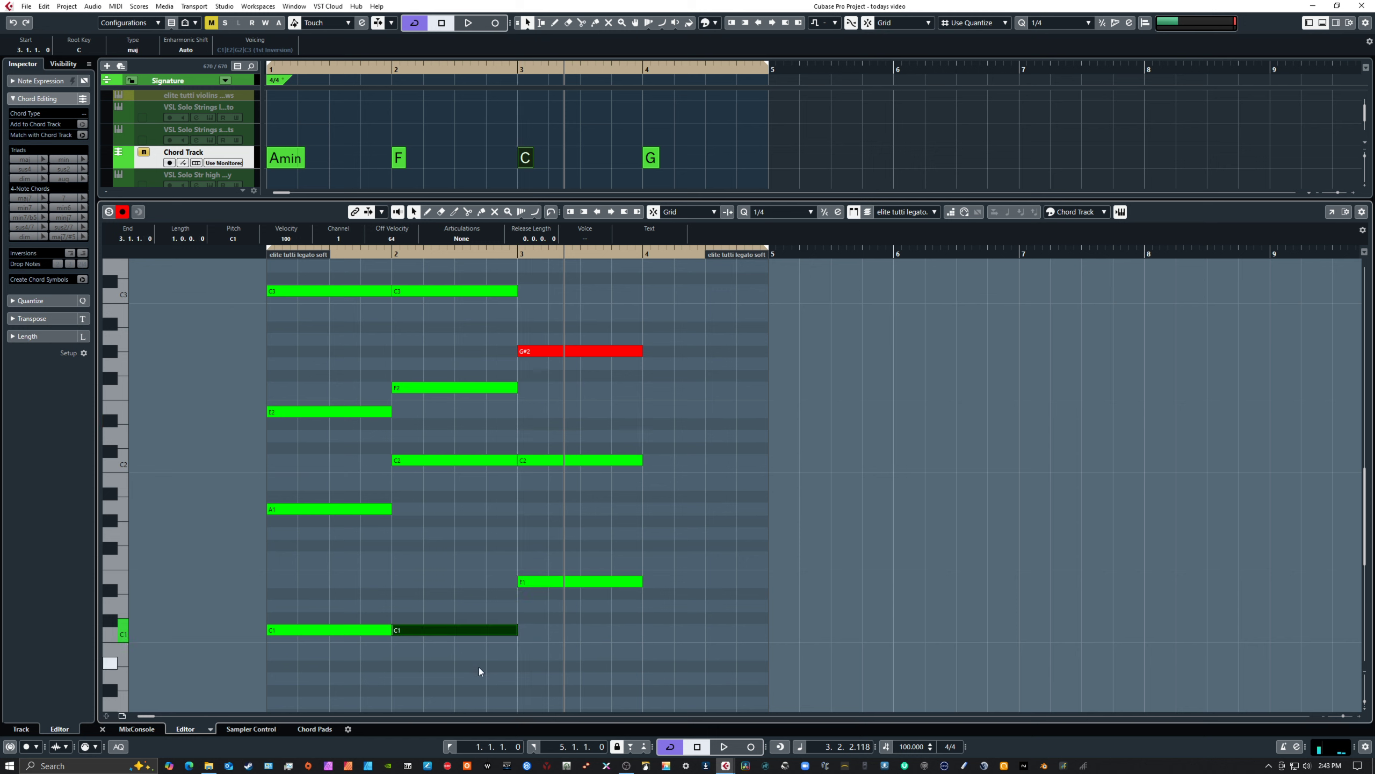
key("Up")
key("Up")
key("Up")
key("Up")
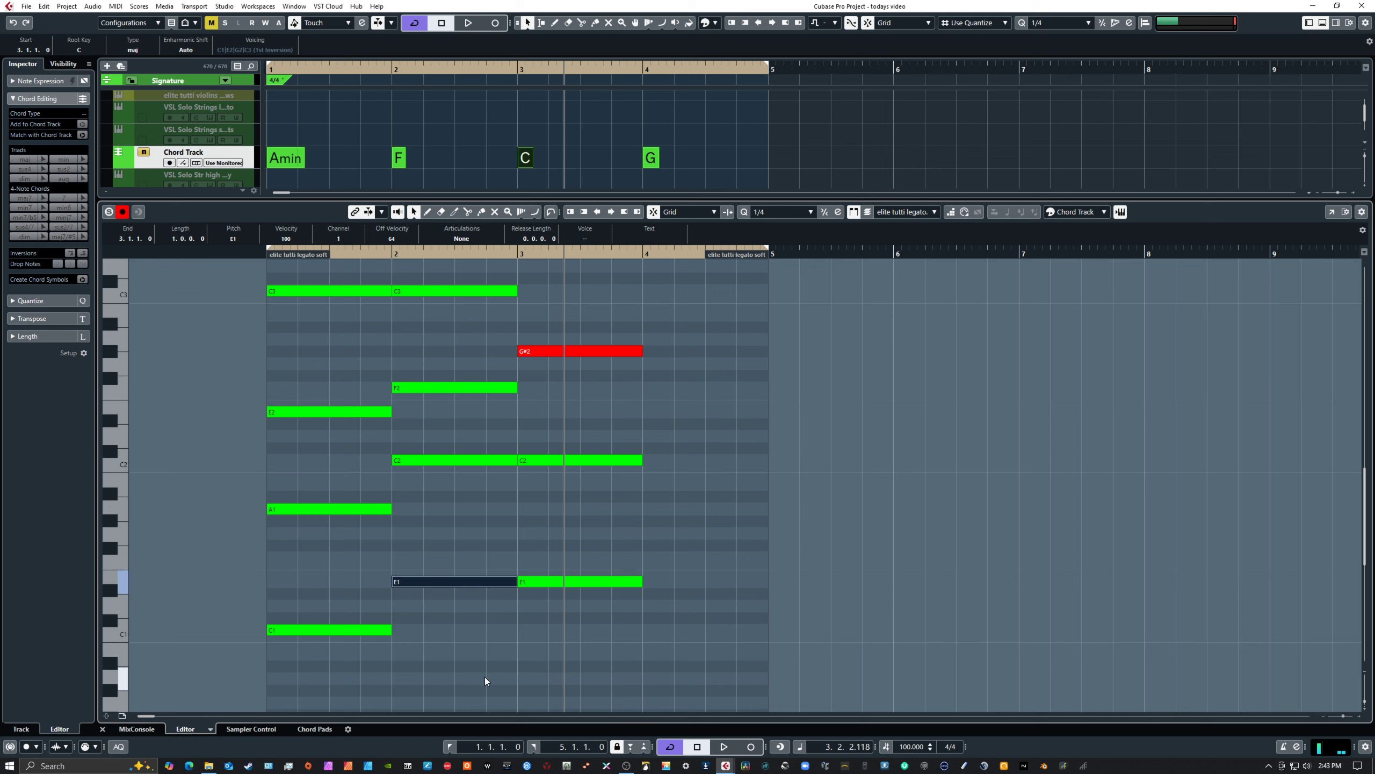
key("Up")
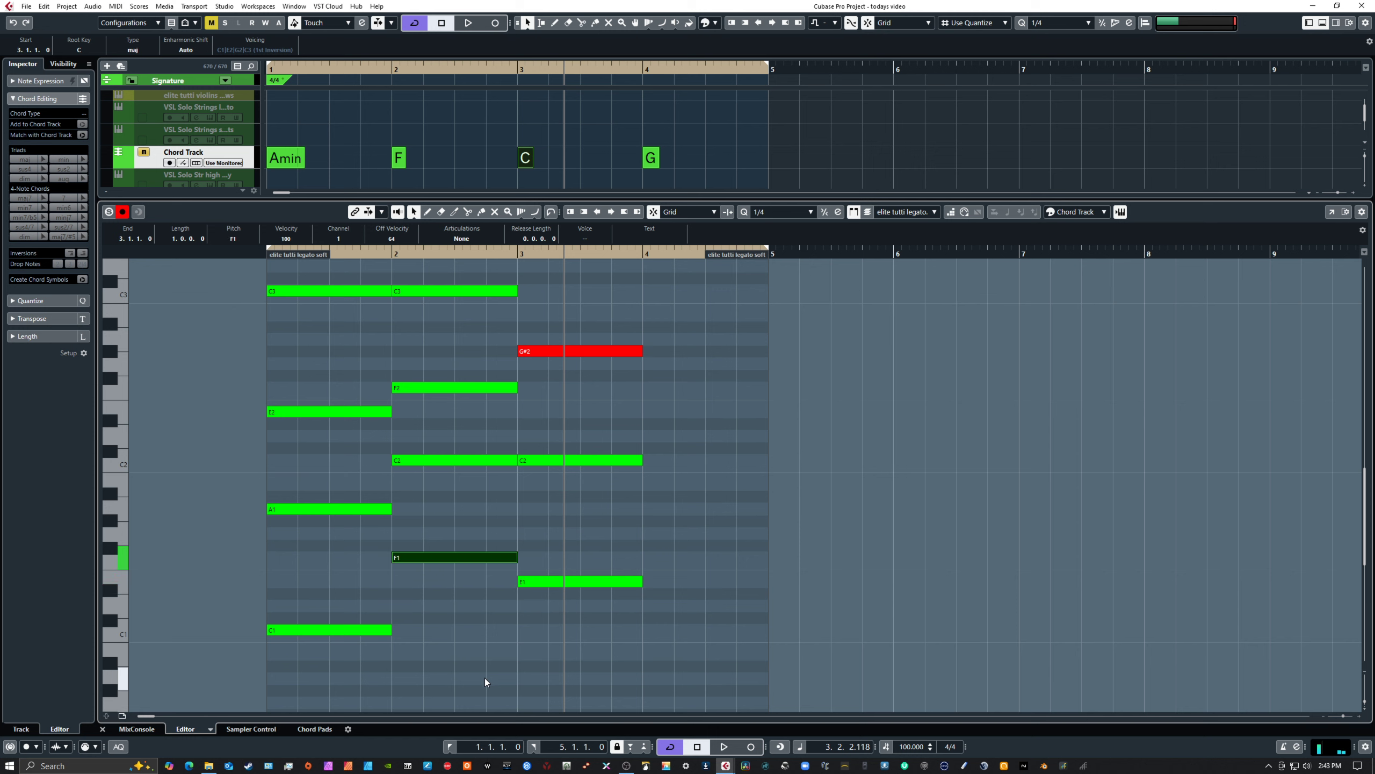
Raise the out-of-chord G#2 note in bar 3 to C3
left_click(617, 352)
key("Up")
key("Up")
key("Up")
key("Up")
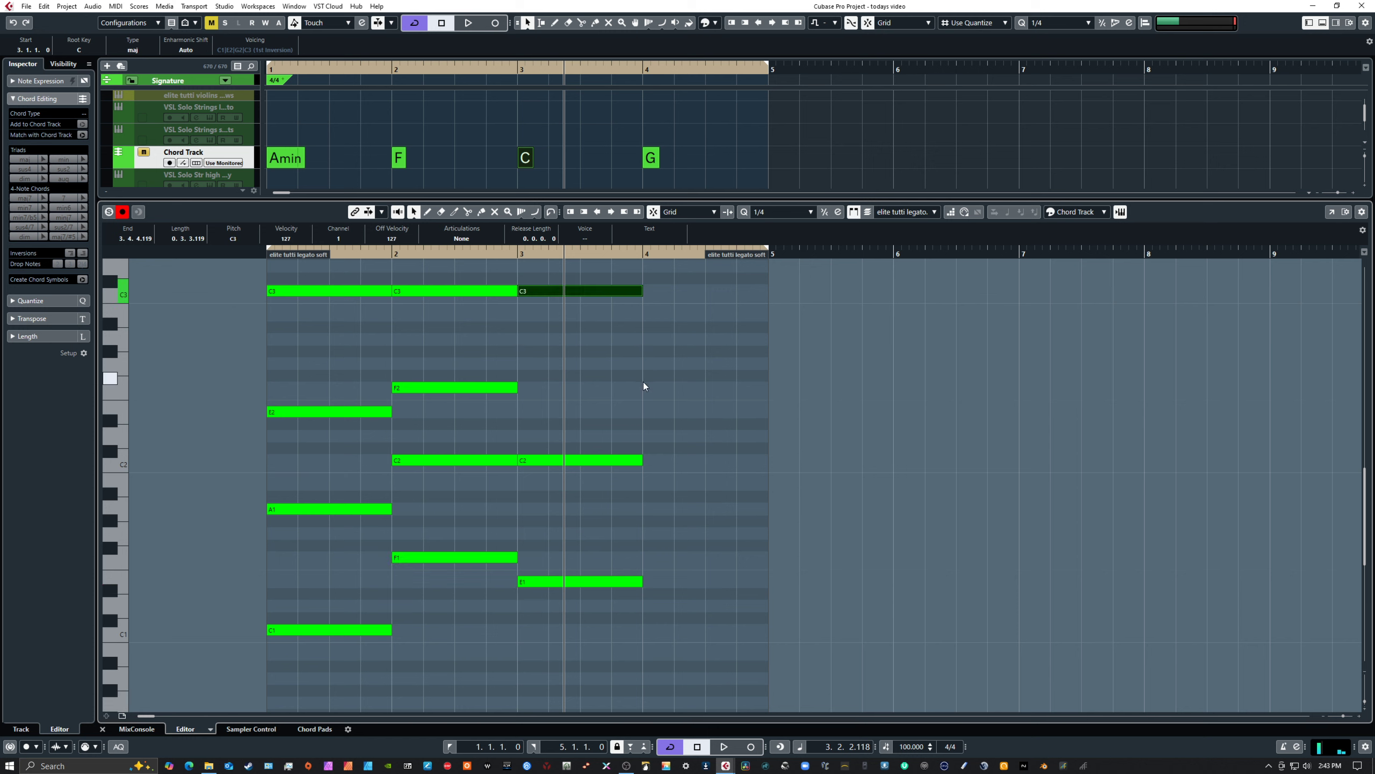
Transpose the E3 note in bar 3 up two octaves to E5
scroll(692, 397, "up", 5)
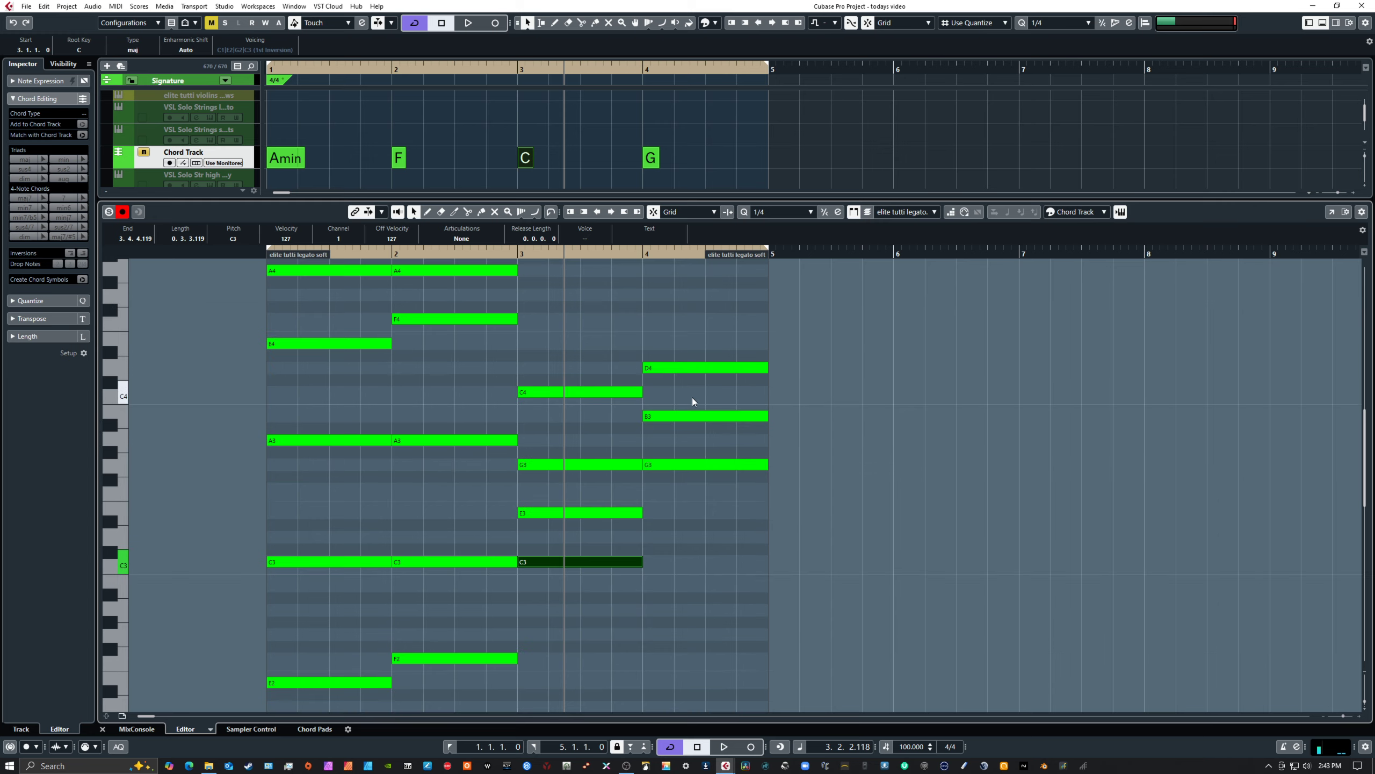
left_click(582, 512)
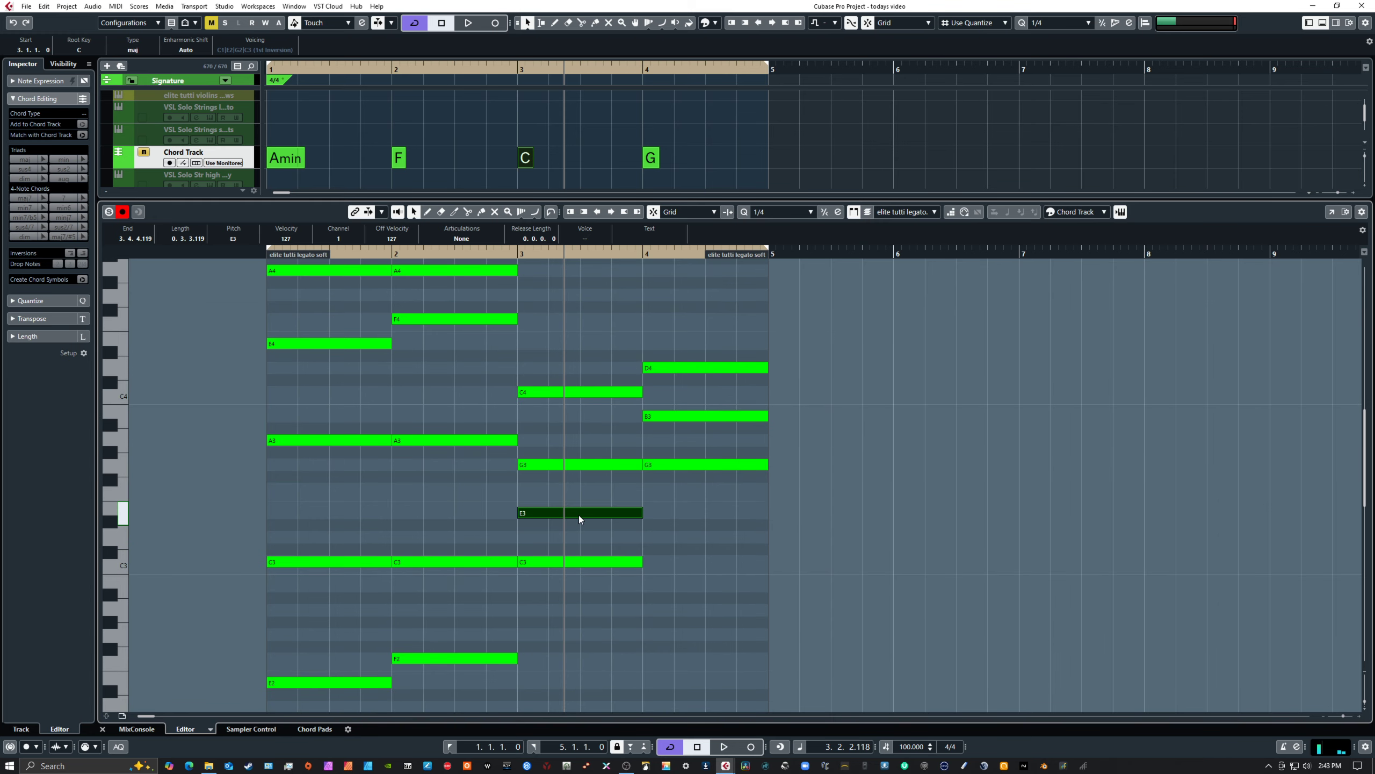
key("shift+Up")
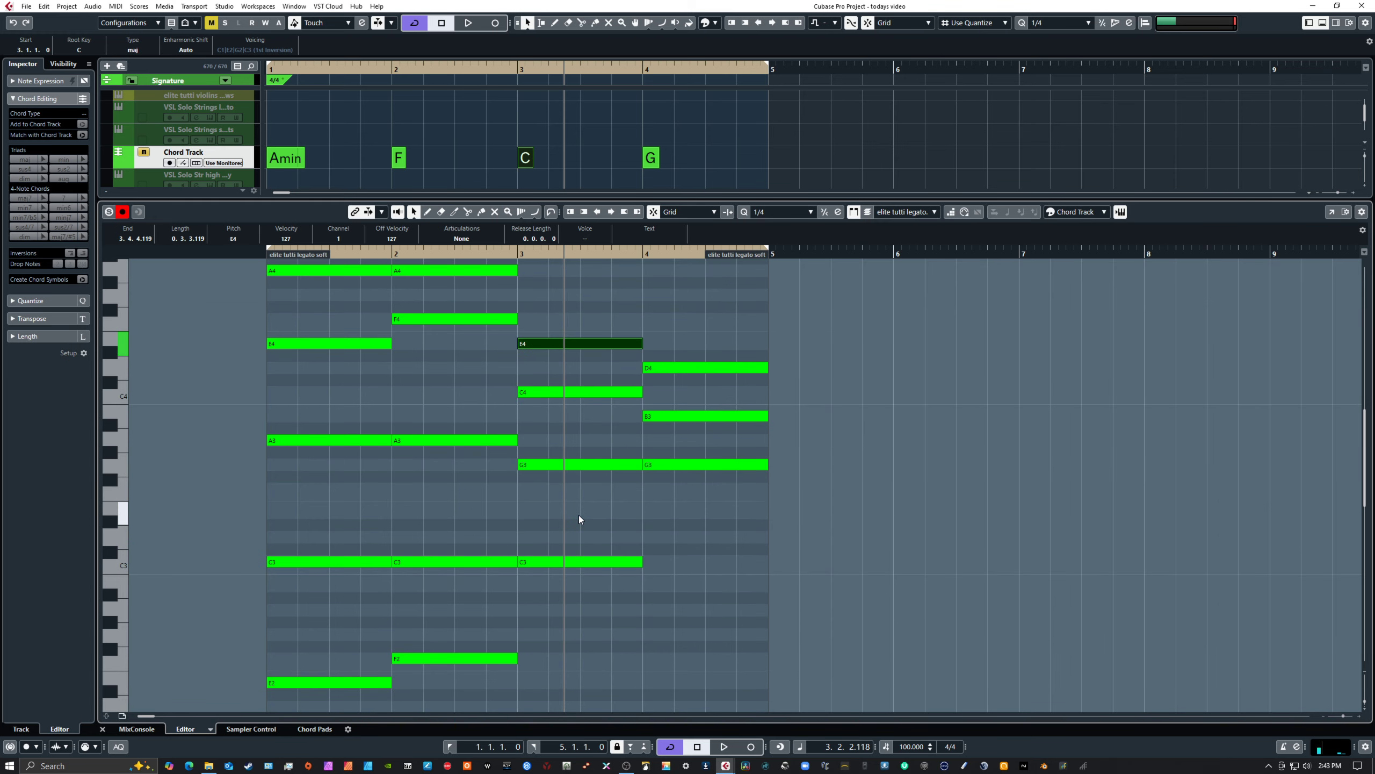
key("shift+Up")
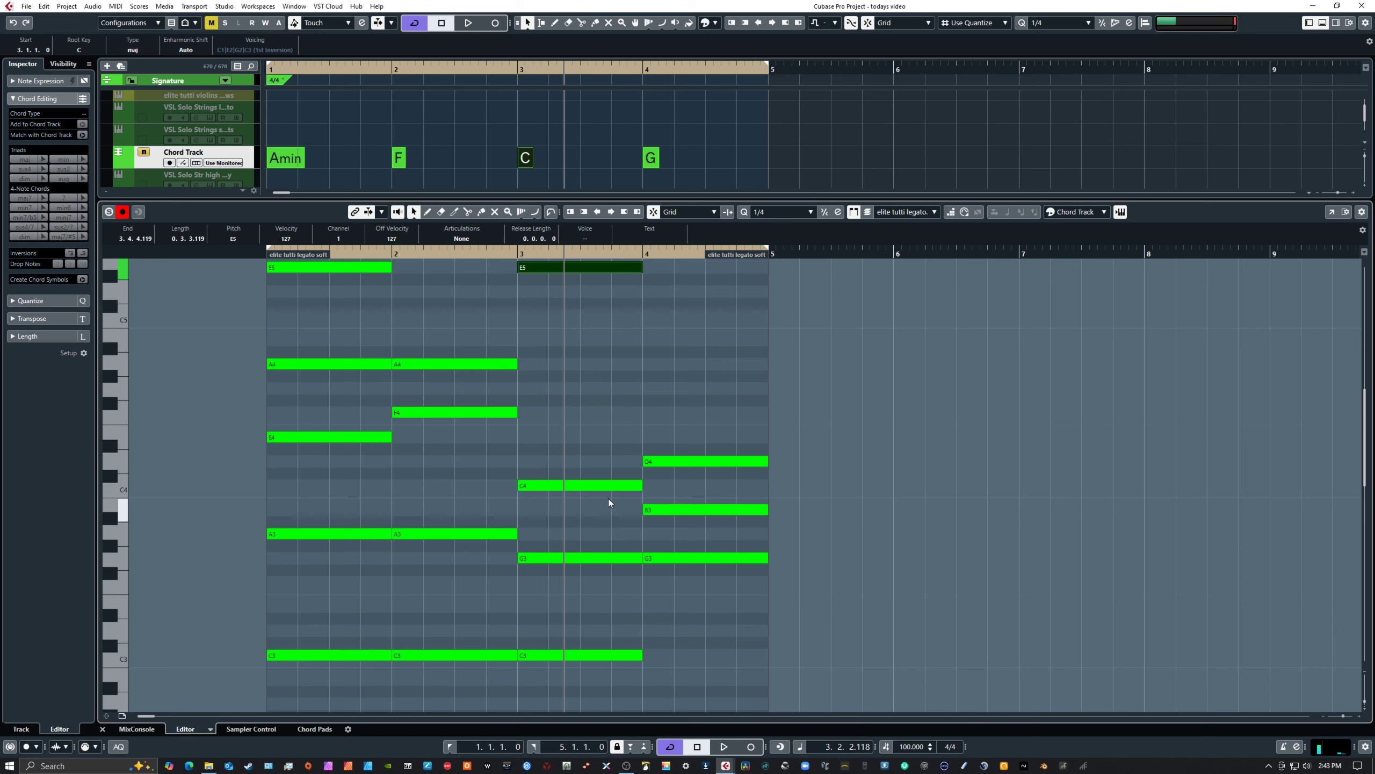
Transpose the C4 note in bar 3 up an octave to C5 and duplicate it at G4
scroll(606, 475, "down", 3)
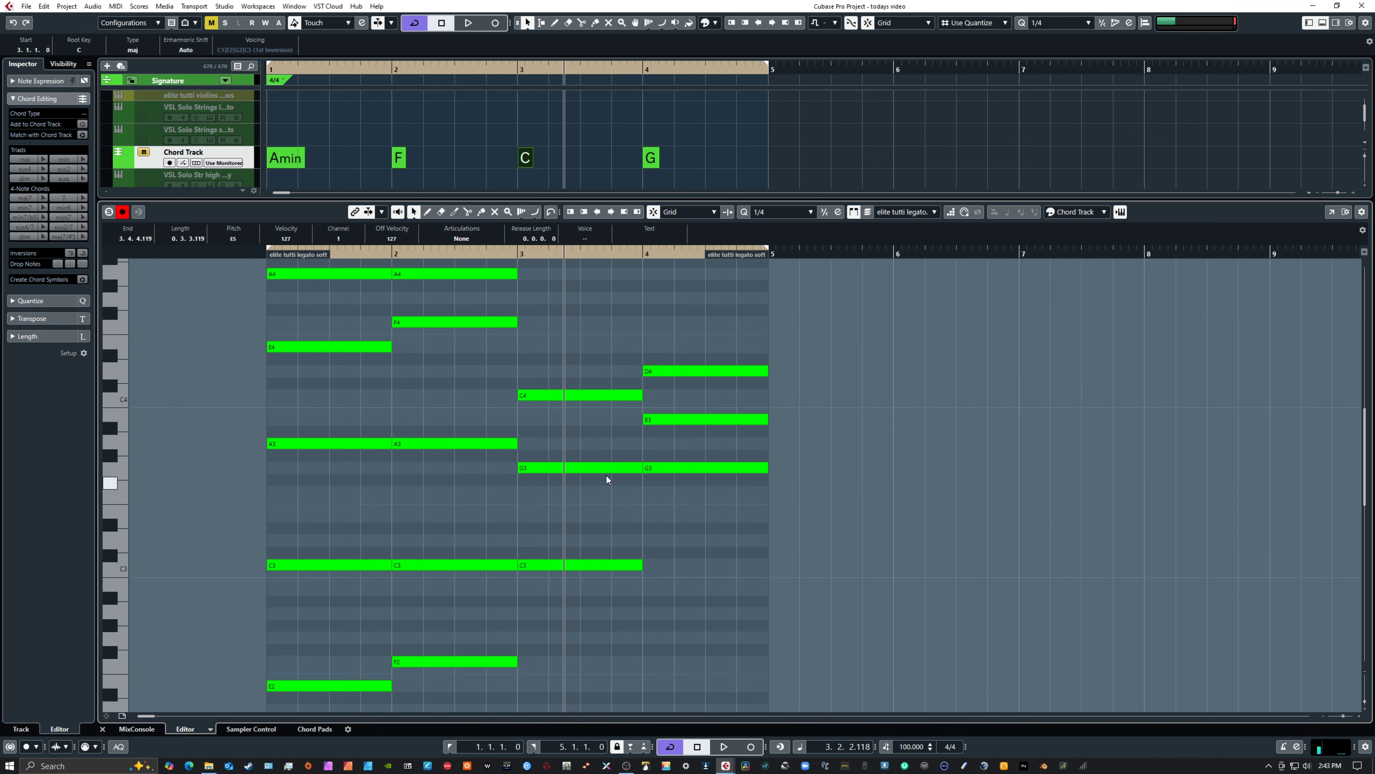
left_click(595, 395)
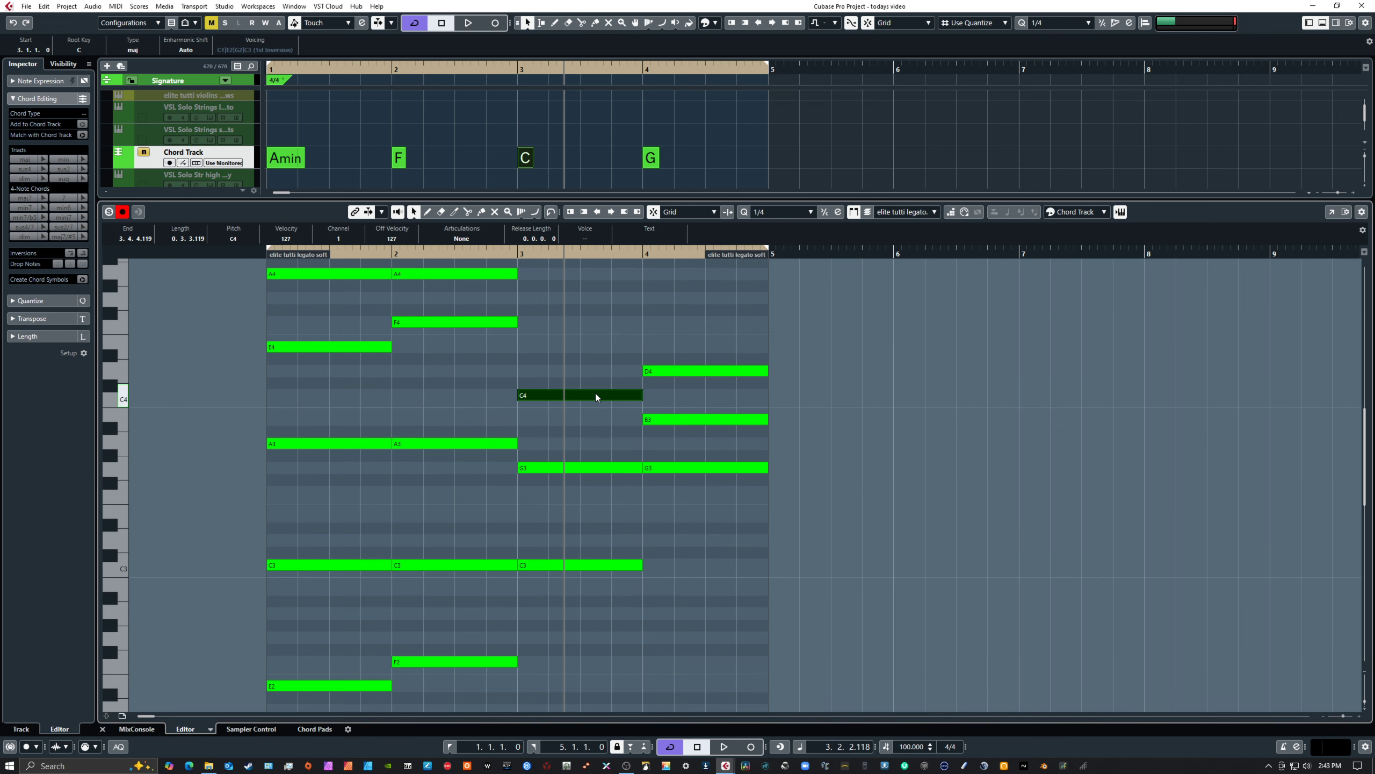
key("shift+Up")
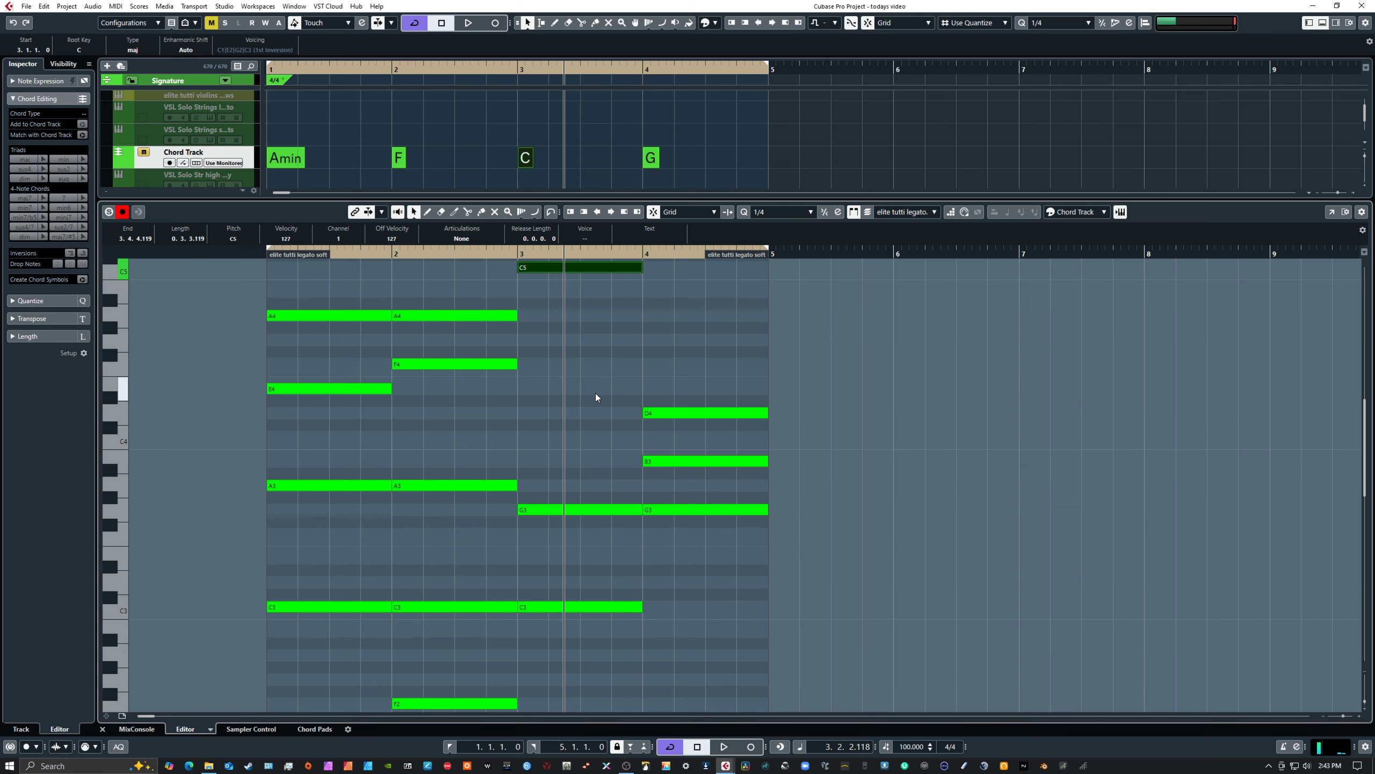
scroll(600, 378, "up", 3)
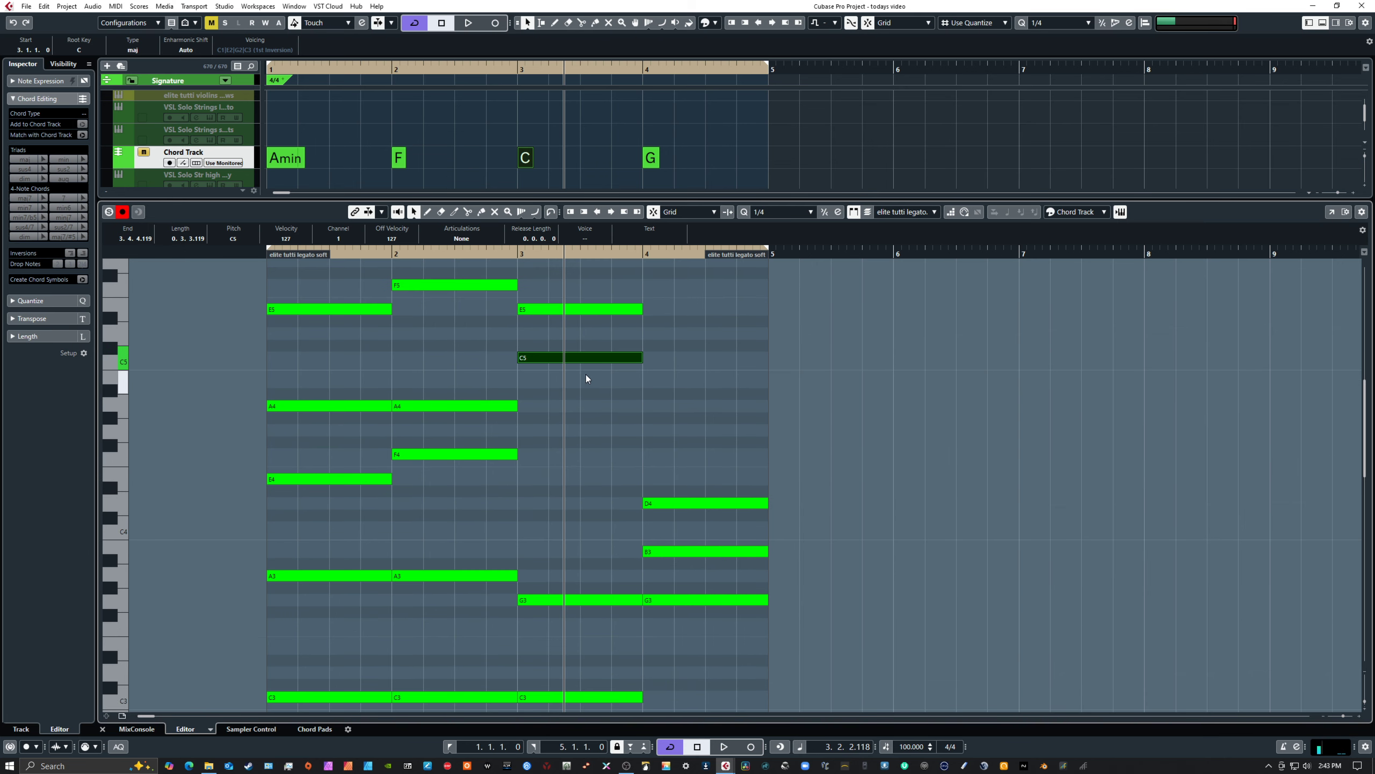
left_click_drag(585, 359, 583, 435)
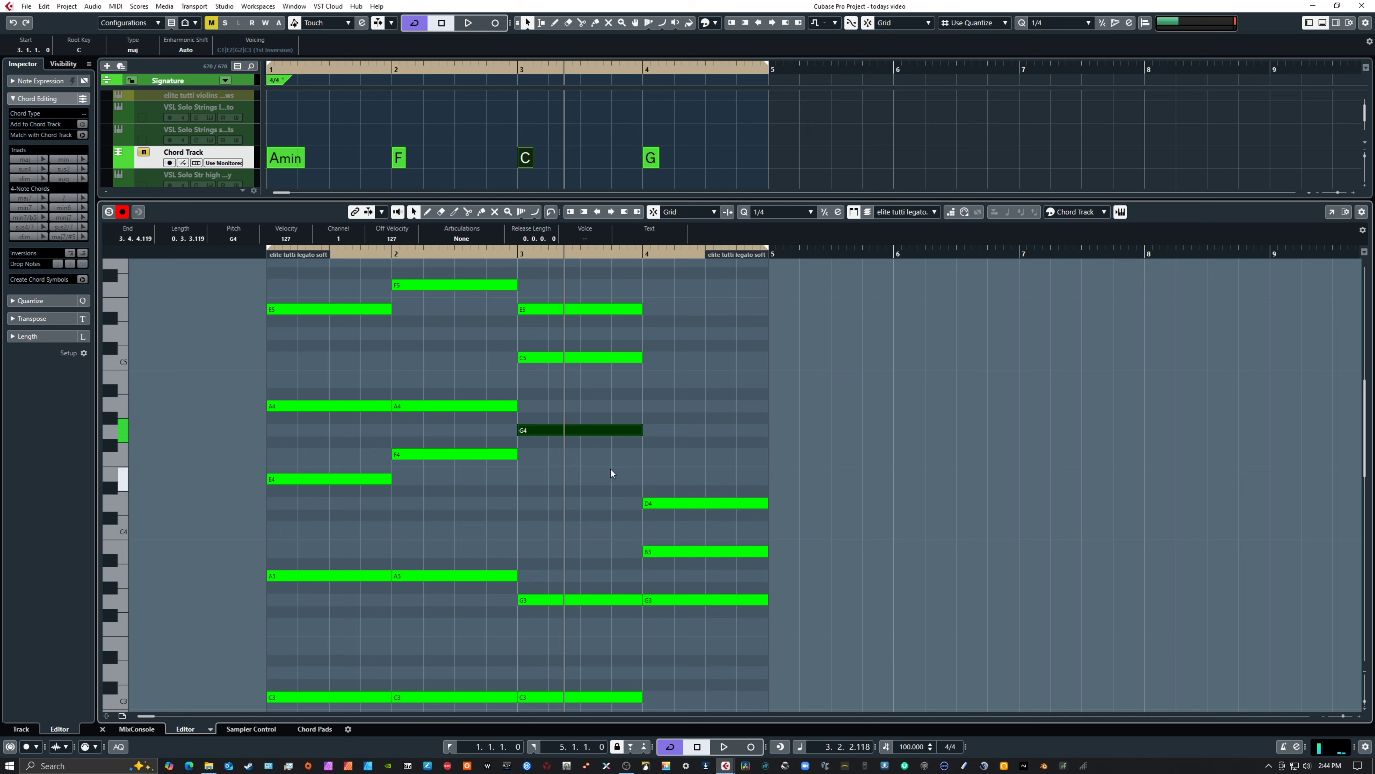
Lower the C5 note in bar 3 to C4
scroll(593, 358, "up", 2)
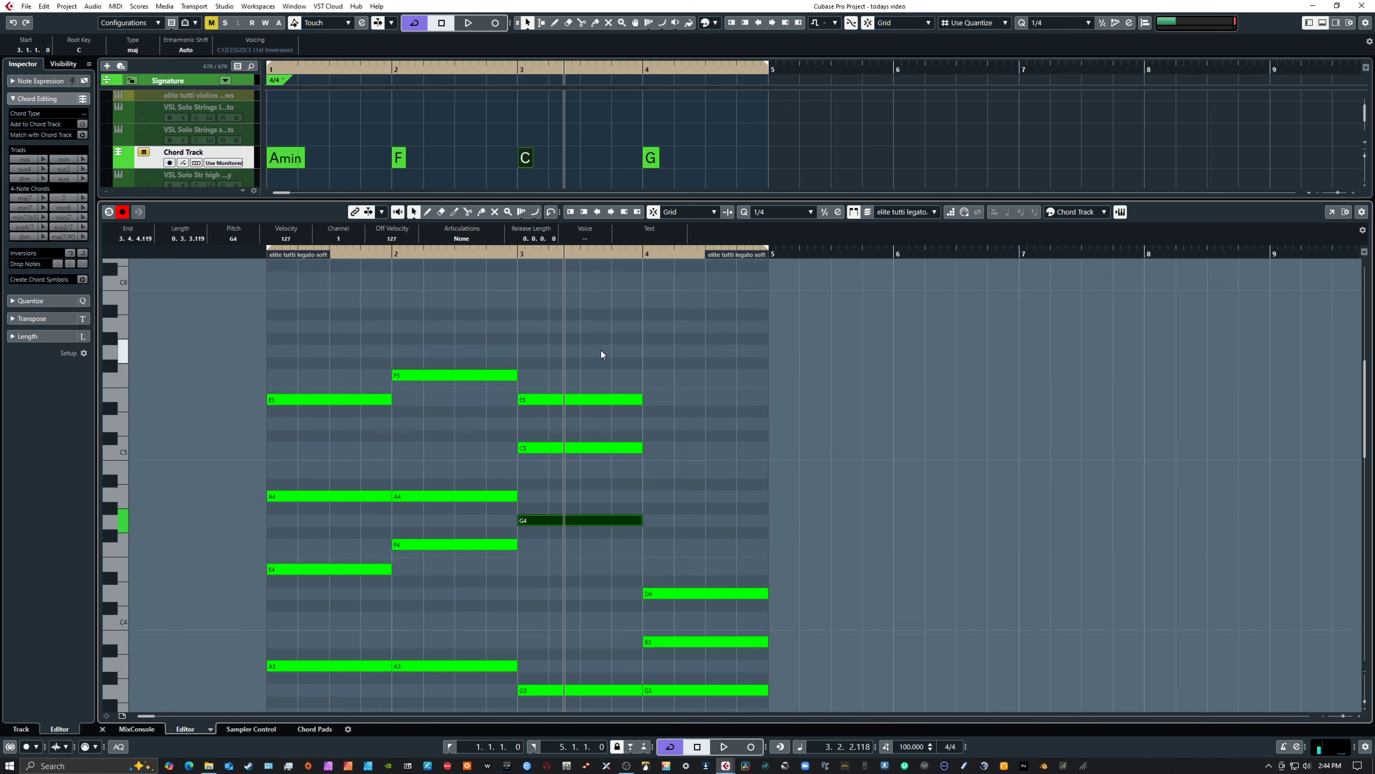
scroll(597, 363, "down", 1)
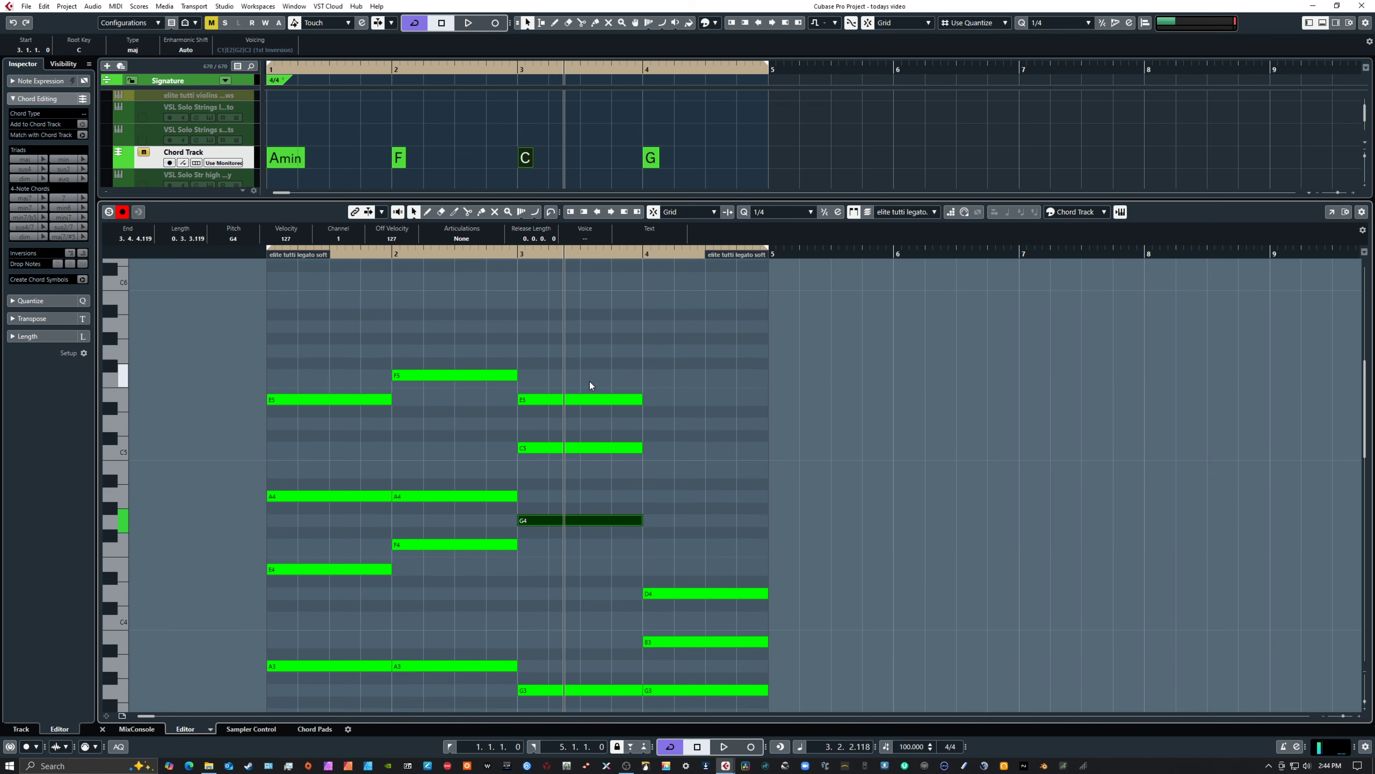
left_click(579, 448)
key("Down")
key("Down")
key("Down")
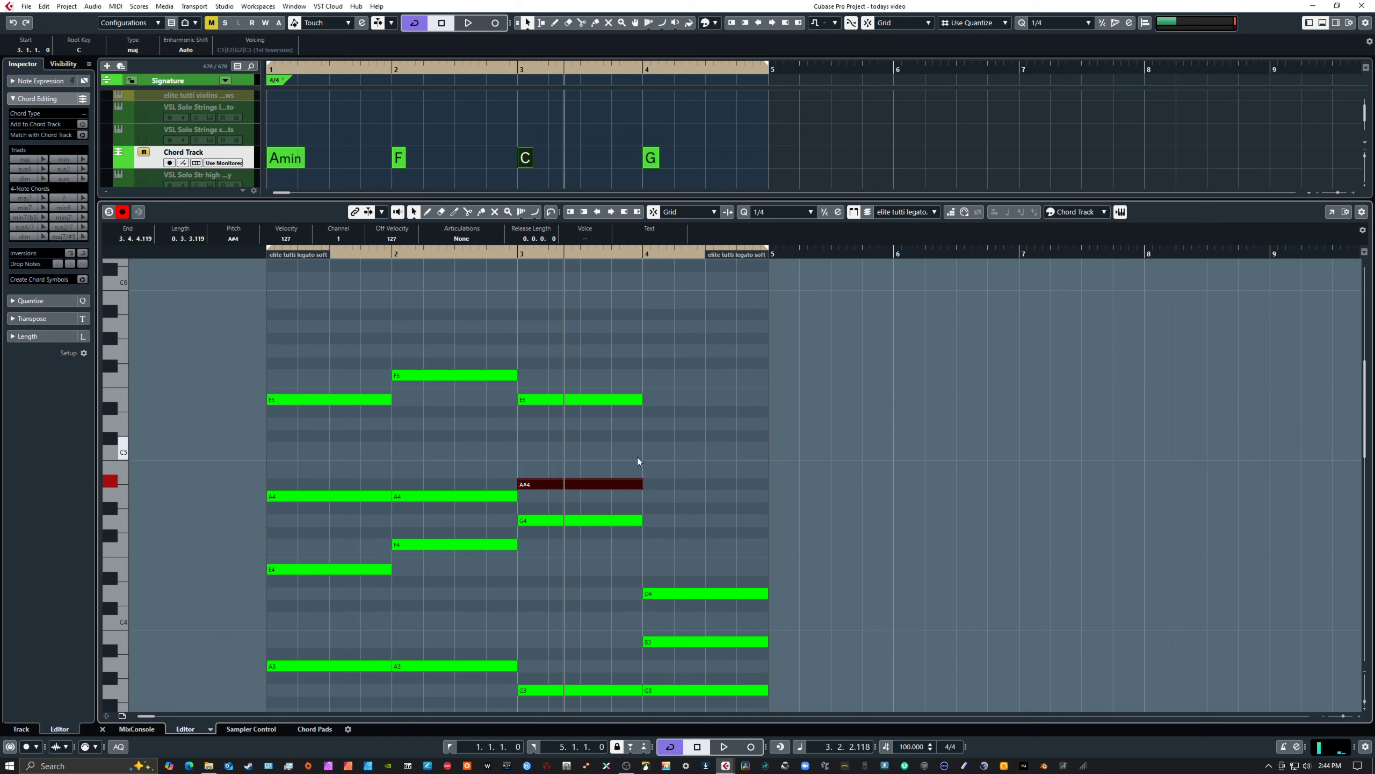
key("Down")
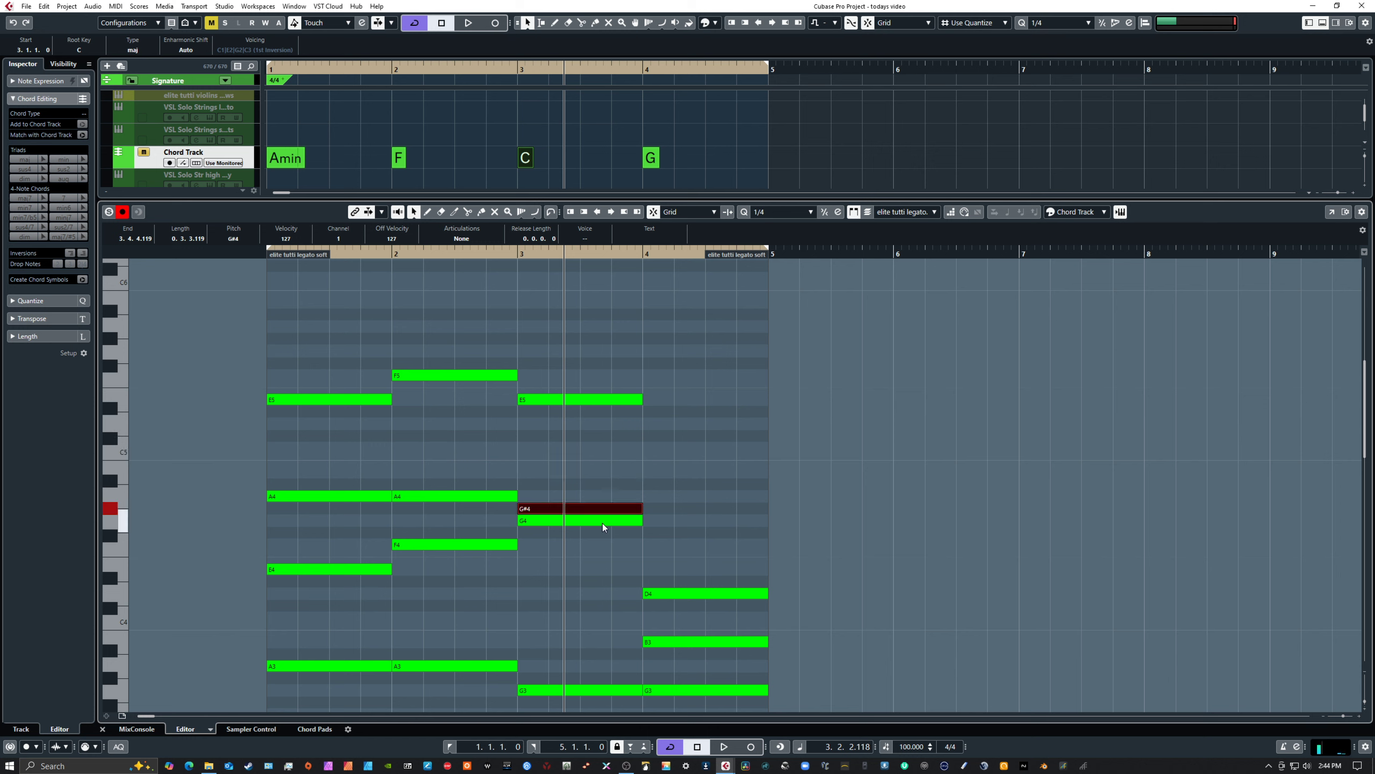
key("Down")
key("Down")
key("Down")
key("Down")
key("Down")
key("Down")
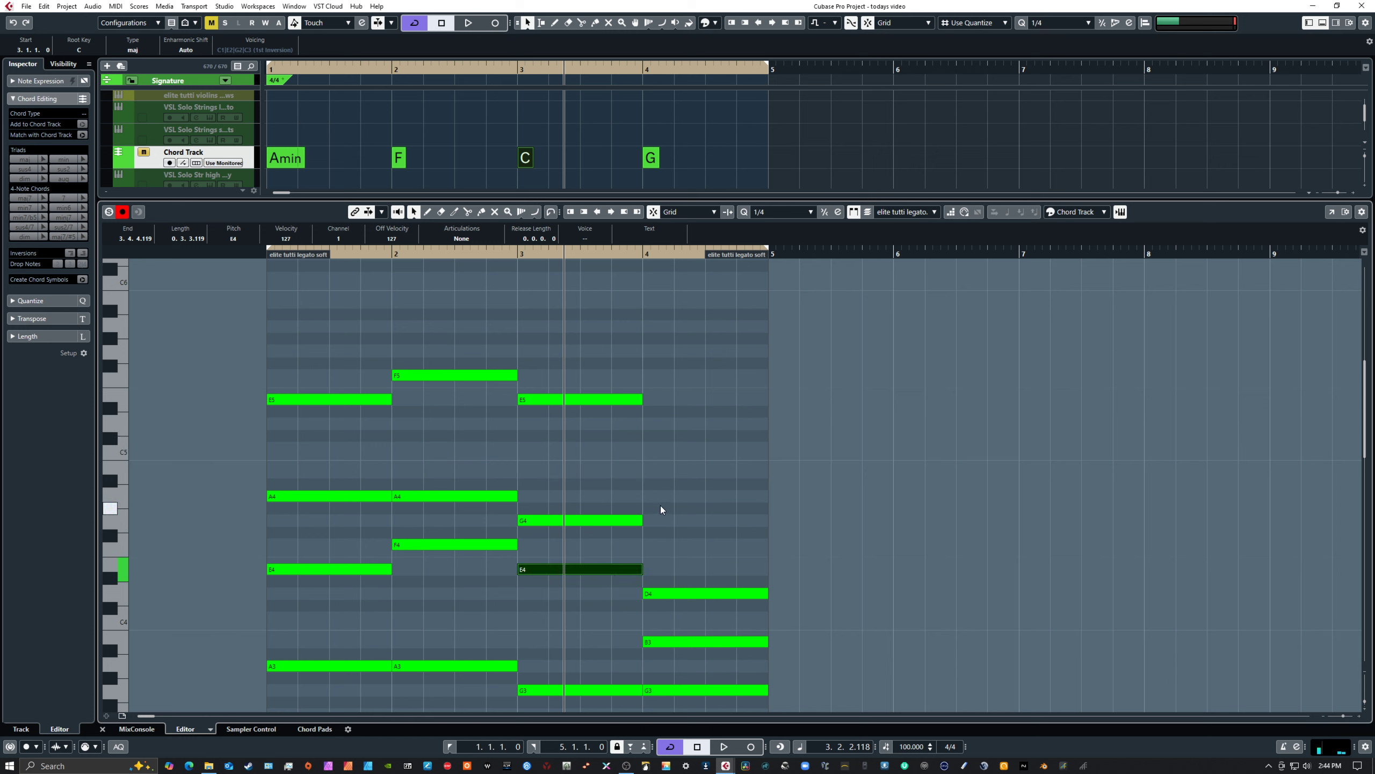
key("Down")
key("Down")
scroll(659, 506, "down", 8)
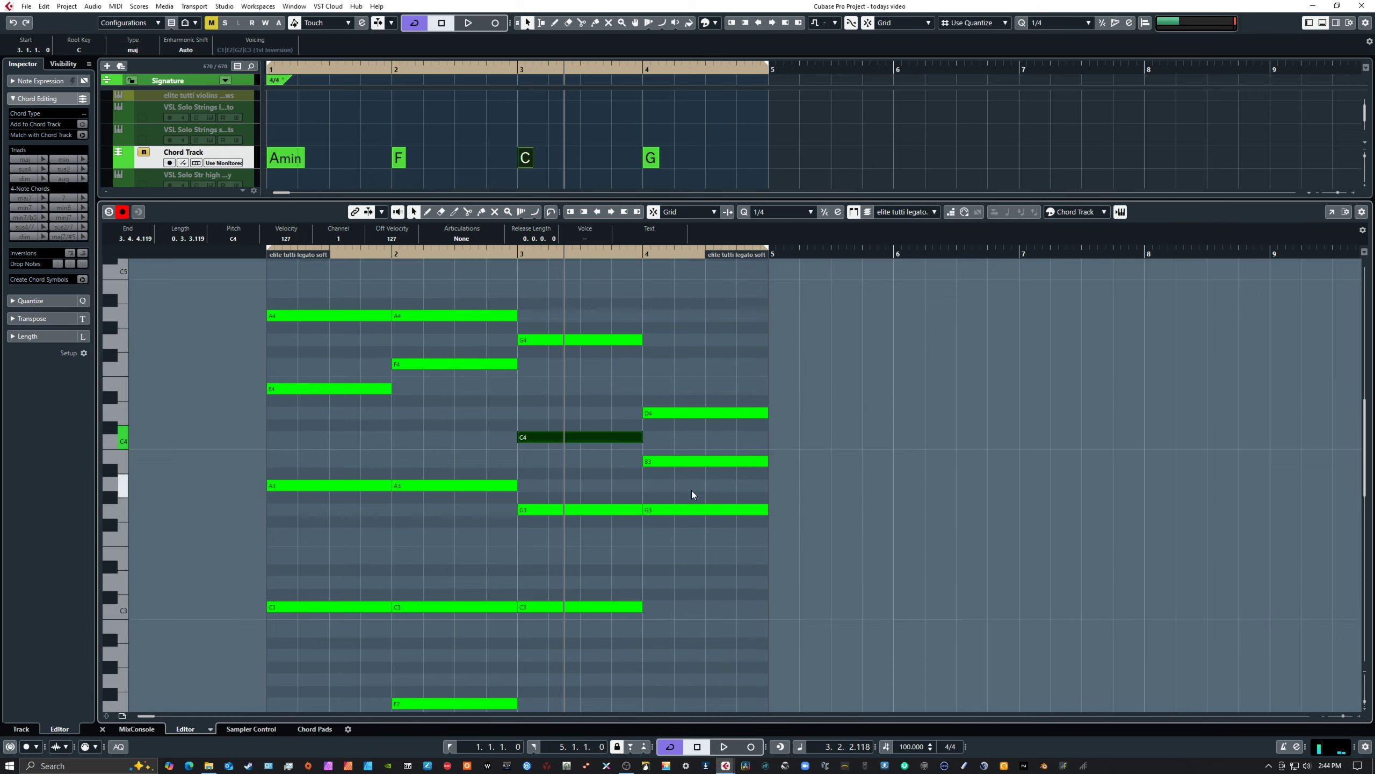
scroll(678, 501, "down", 3)
scroll(677, 502, "up", 6)
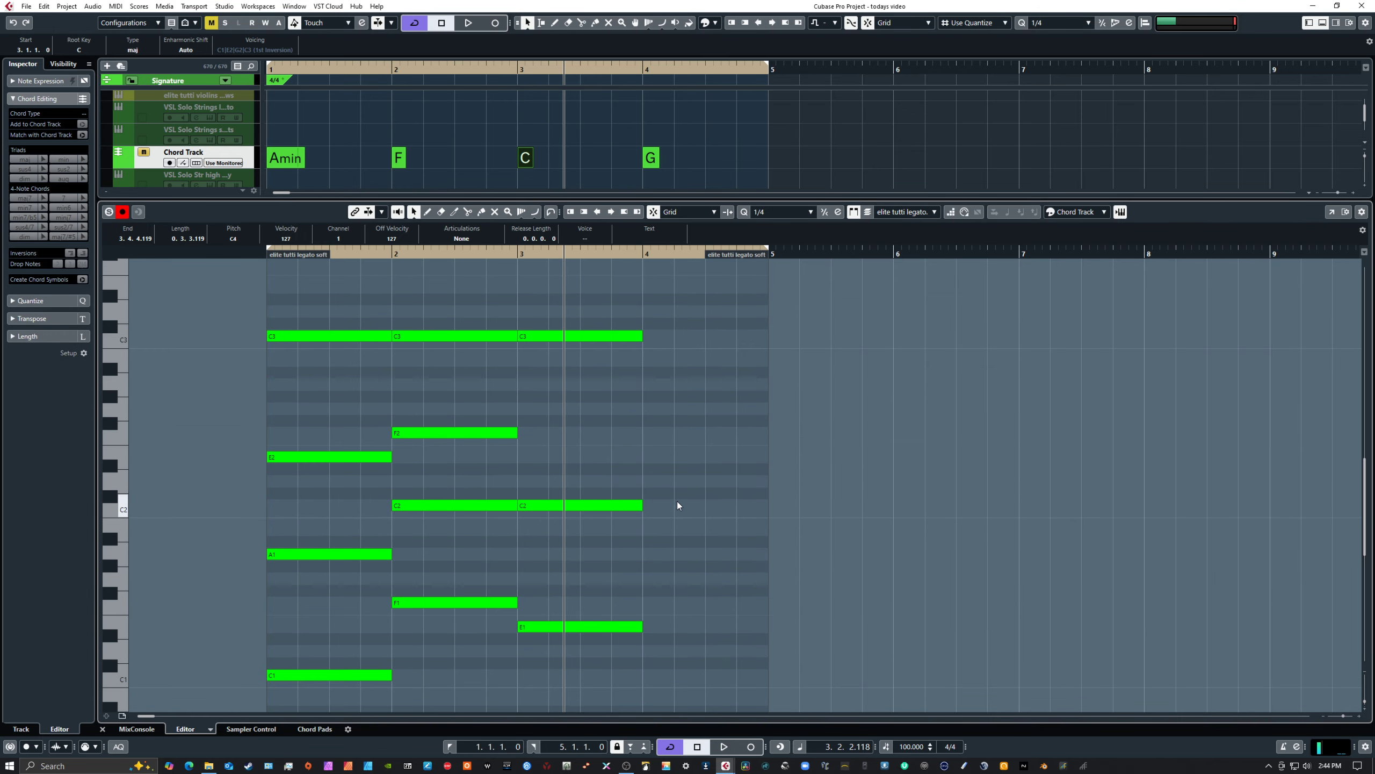
Play the progression from bar 1 through bar 3 to hear the revoiced C chord
scroll(676, 503, "up", 15)
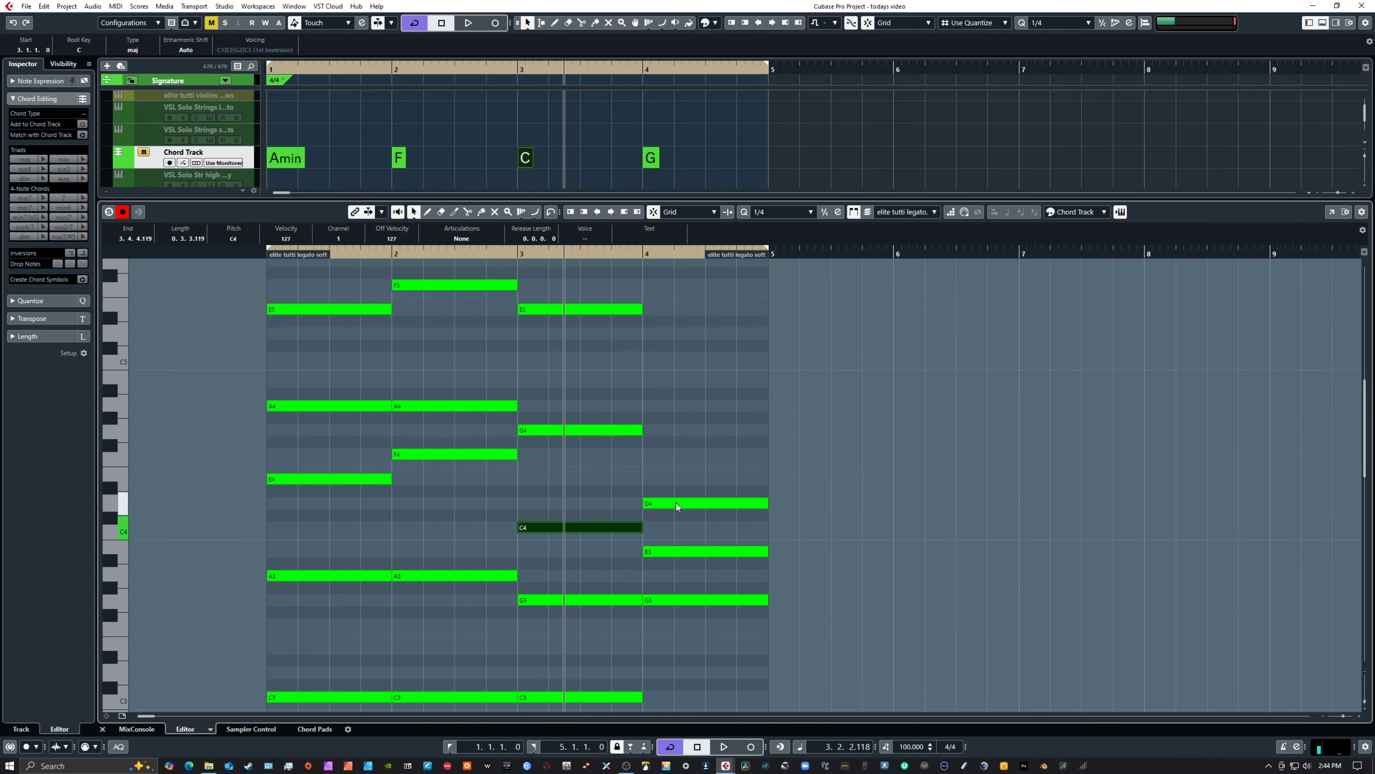
scroll(677, 507, "down", 6)
key("period")
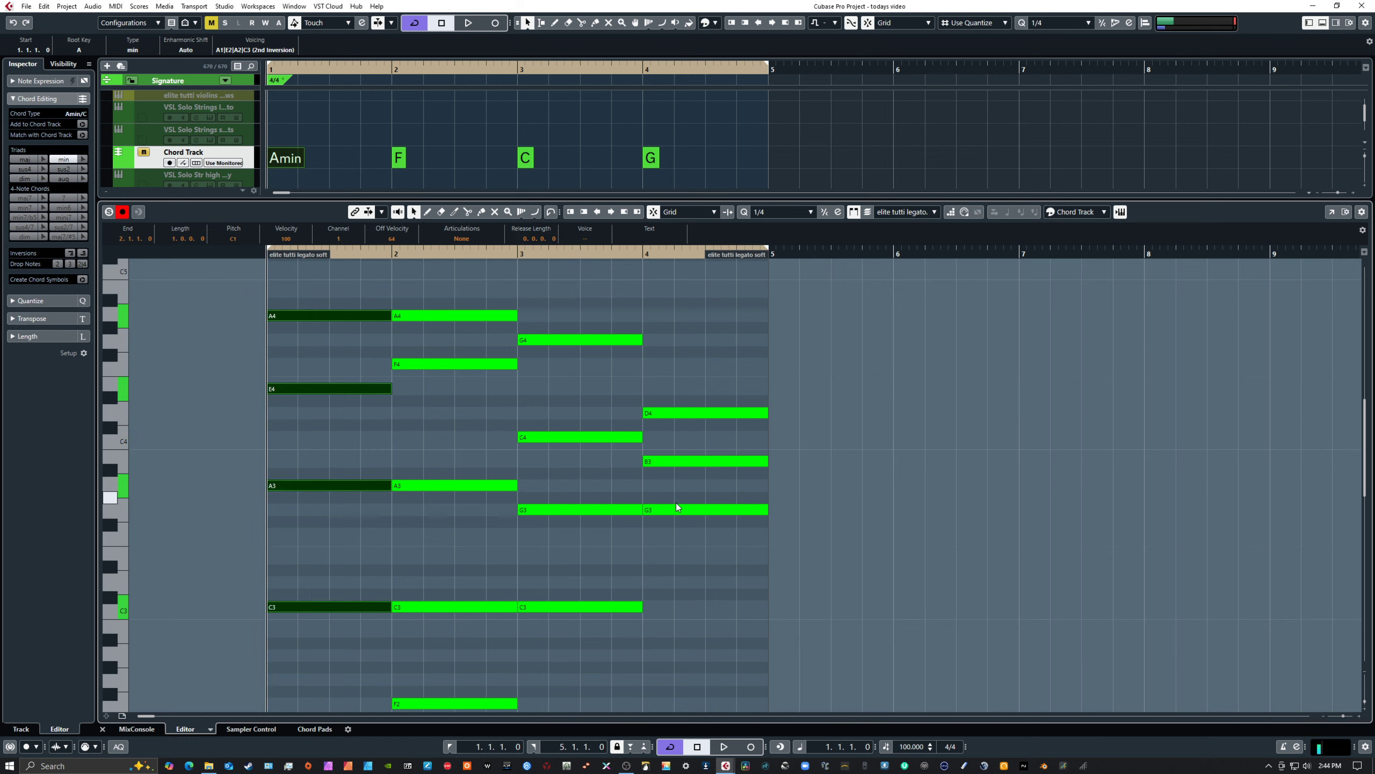
key("space")
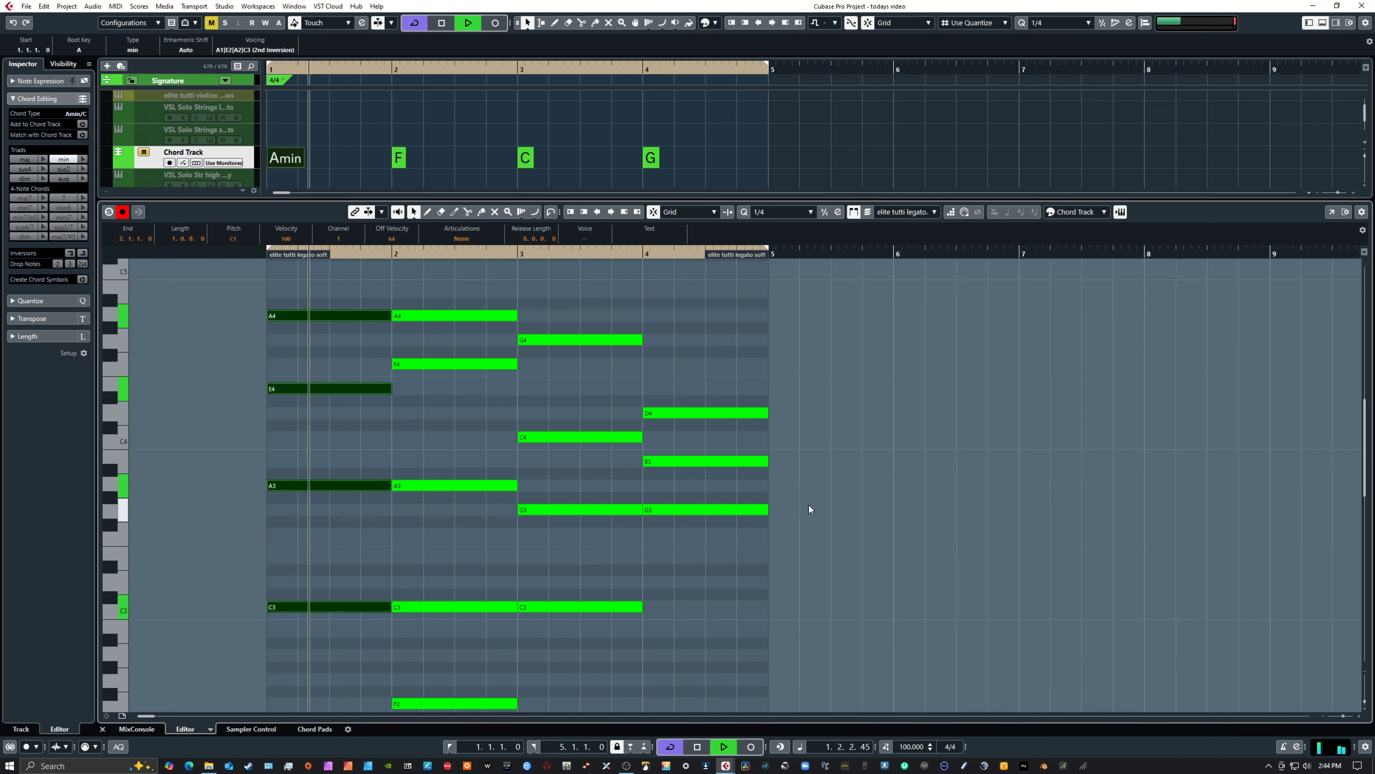
scroll(808, 506, "down", 6)
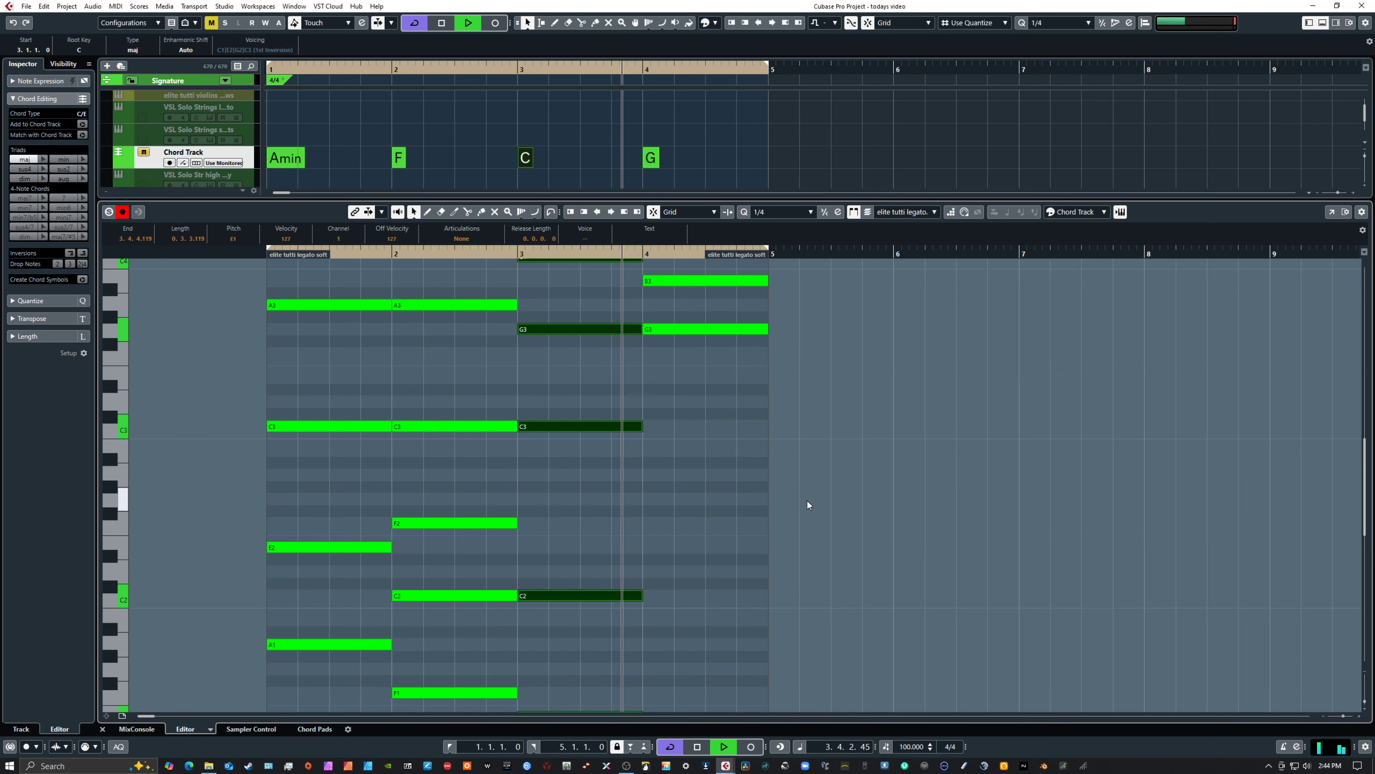
key("space")
Duplicate the G chord in bar 4 an octave higher, at G4, B4 and D5
scroll(799, 466, "up", 5)
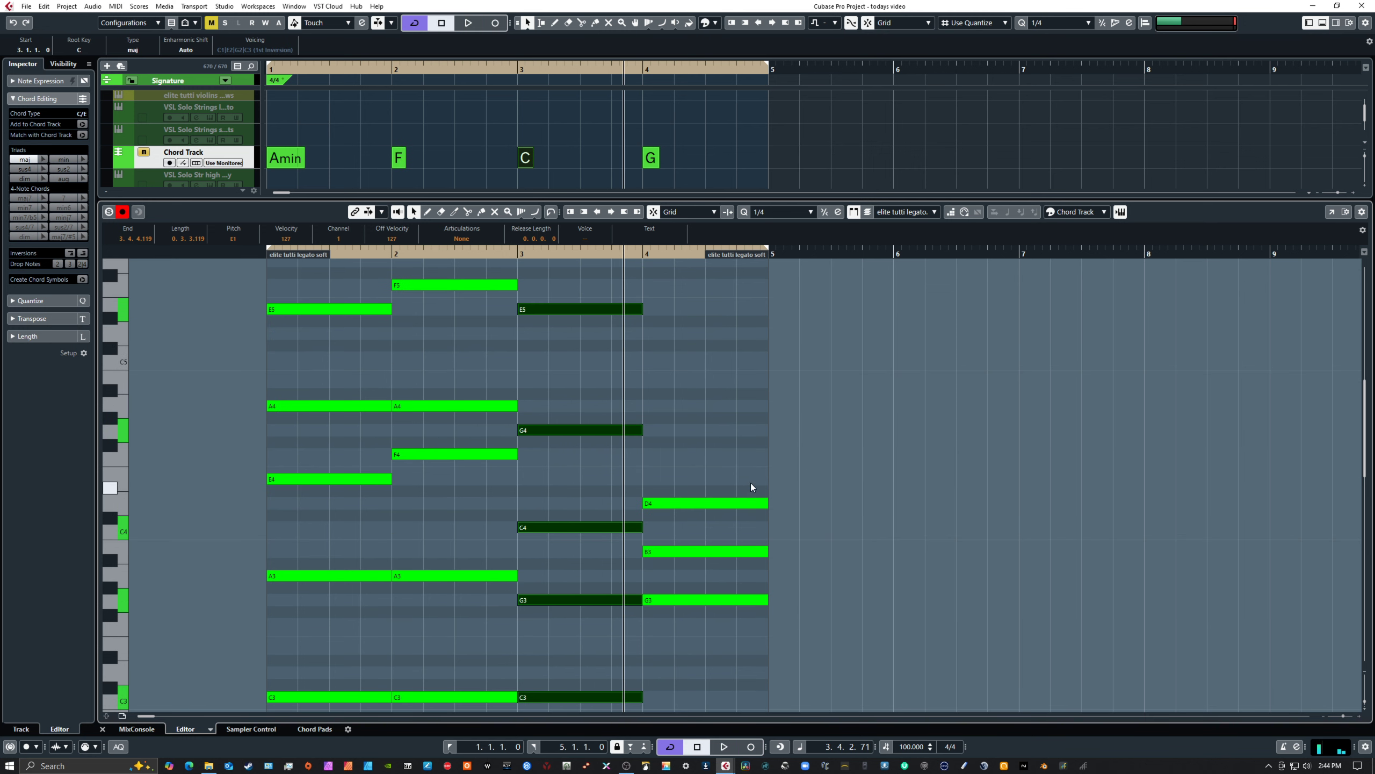
left_click_drag(705, 478, 695, 432)
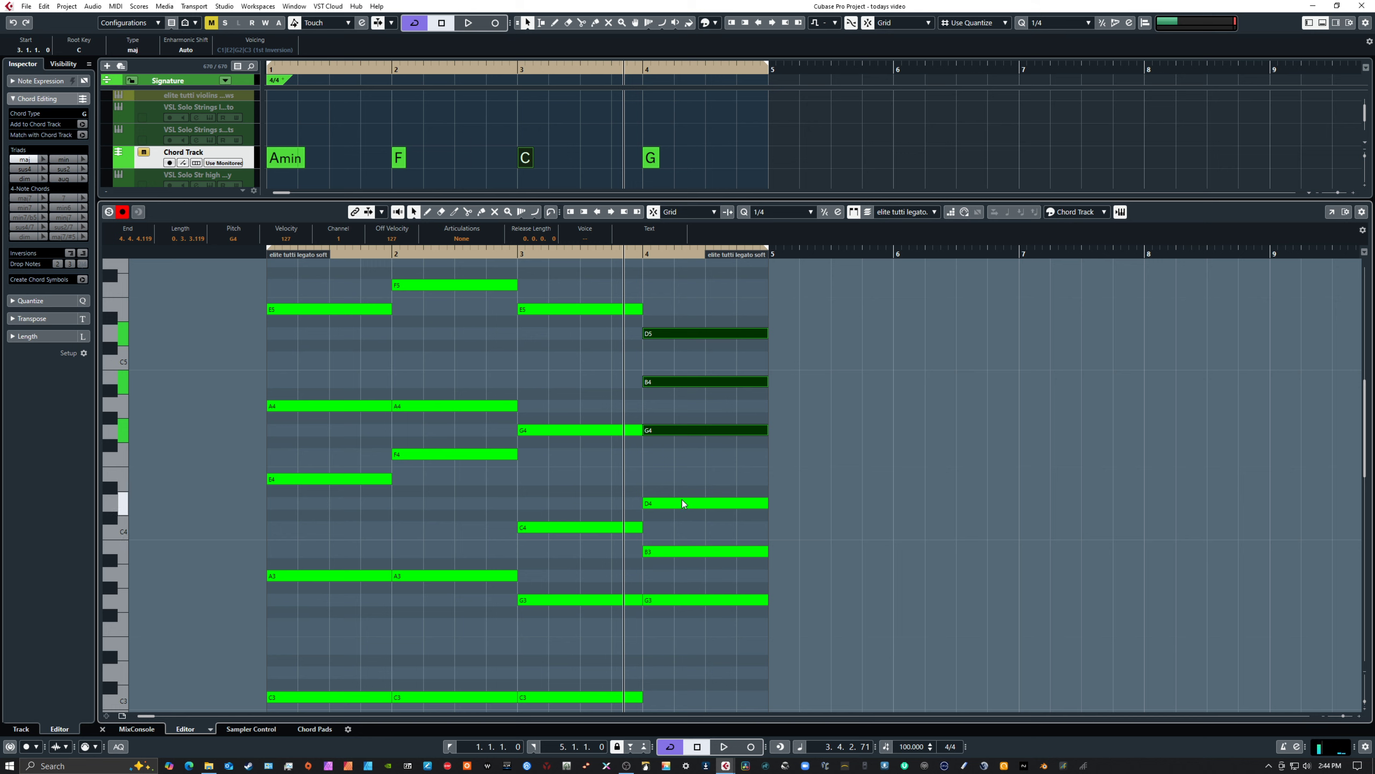
left_click(716, 620)
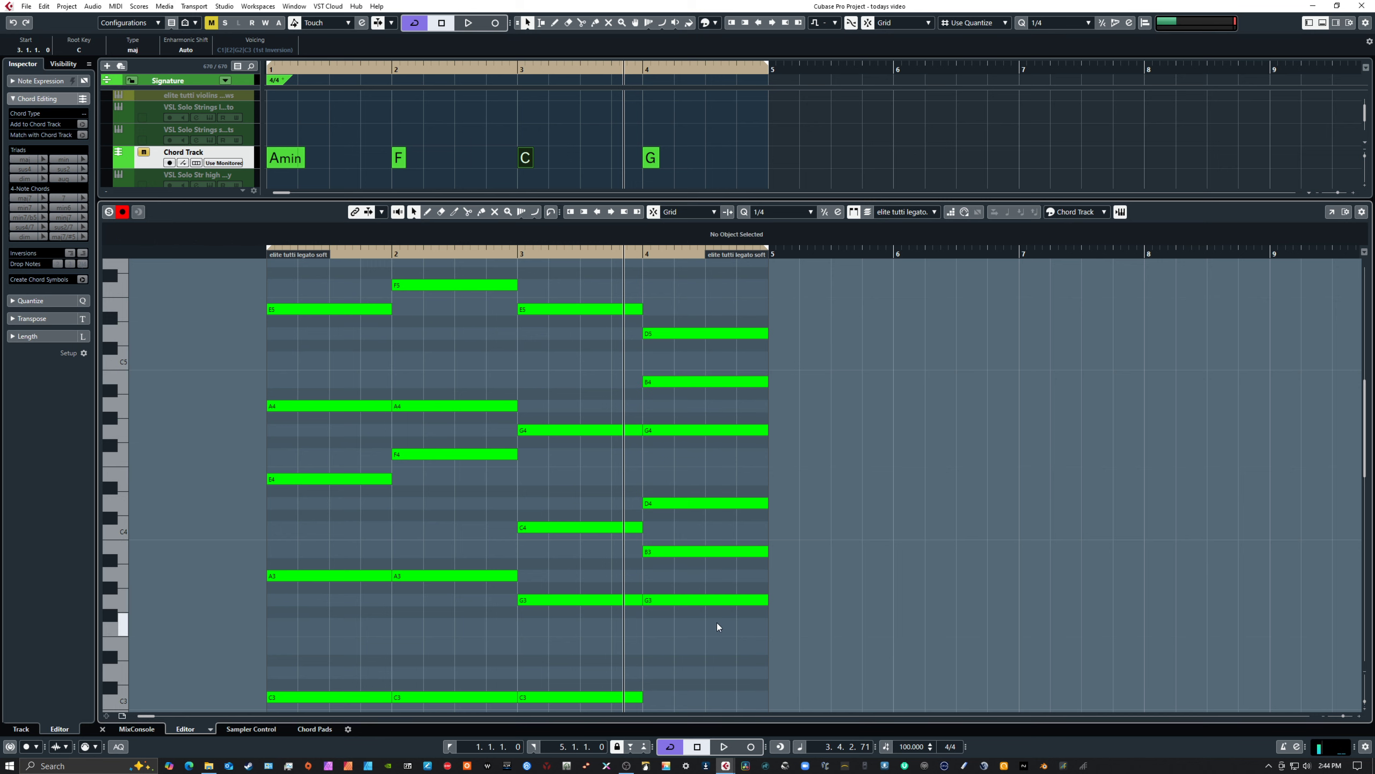
Lower the B3 note in bar 4 to G2 and add copies of it at B1 and D1
left_click_drag(717, 622, 715, 622)
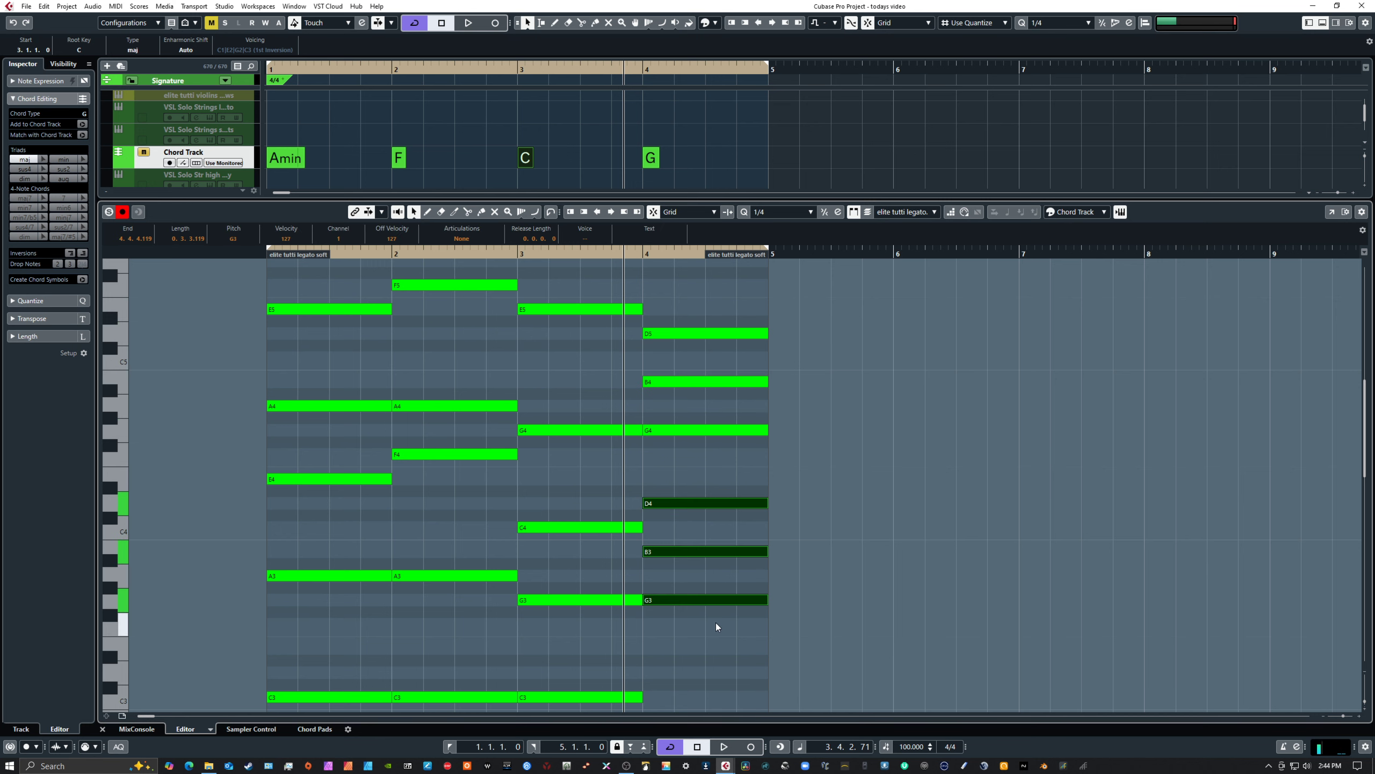
left_click(700, 552)
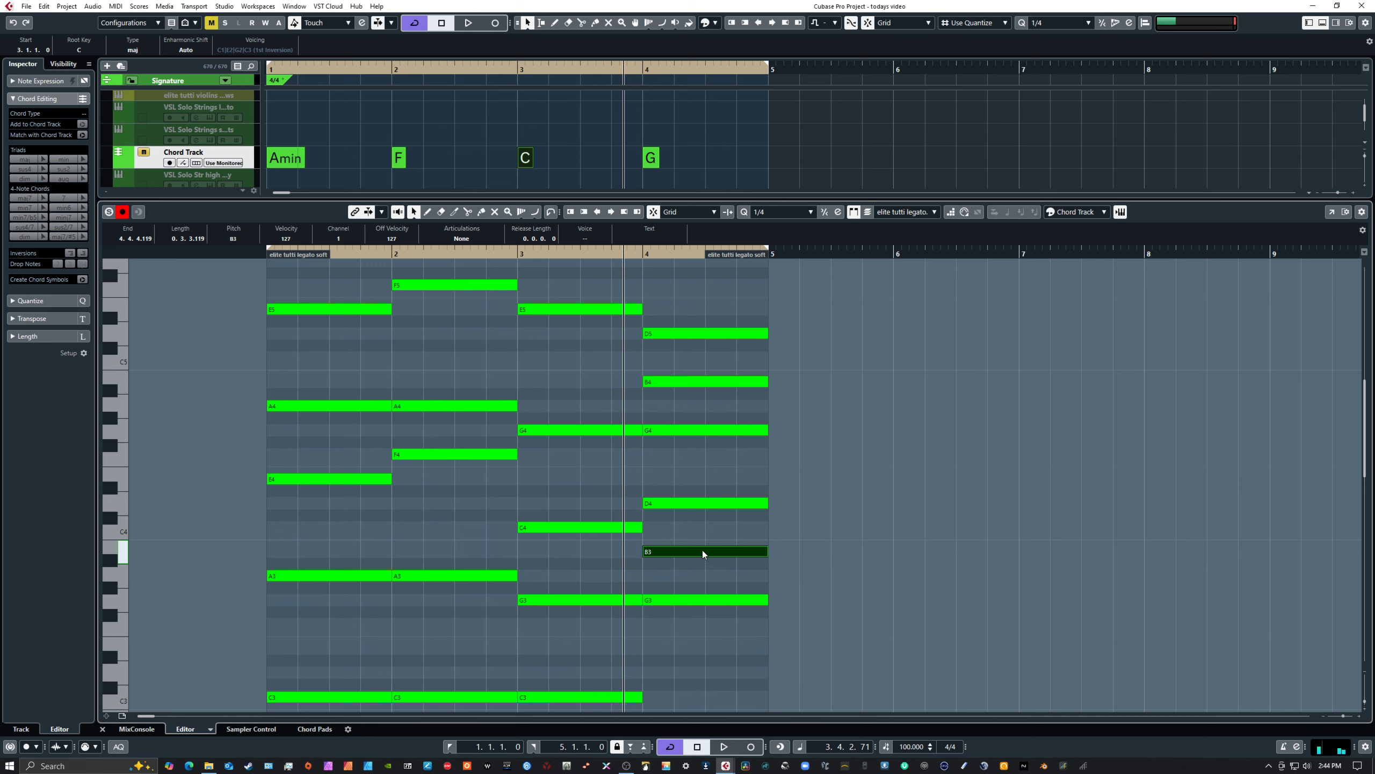
left_click_drag(703, 550, 699, 694)
scroll(711, 638, "down", 3)
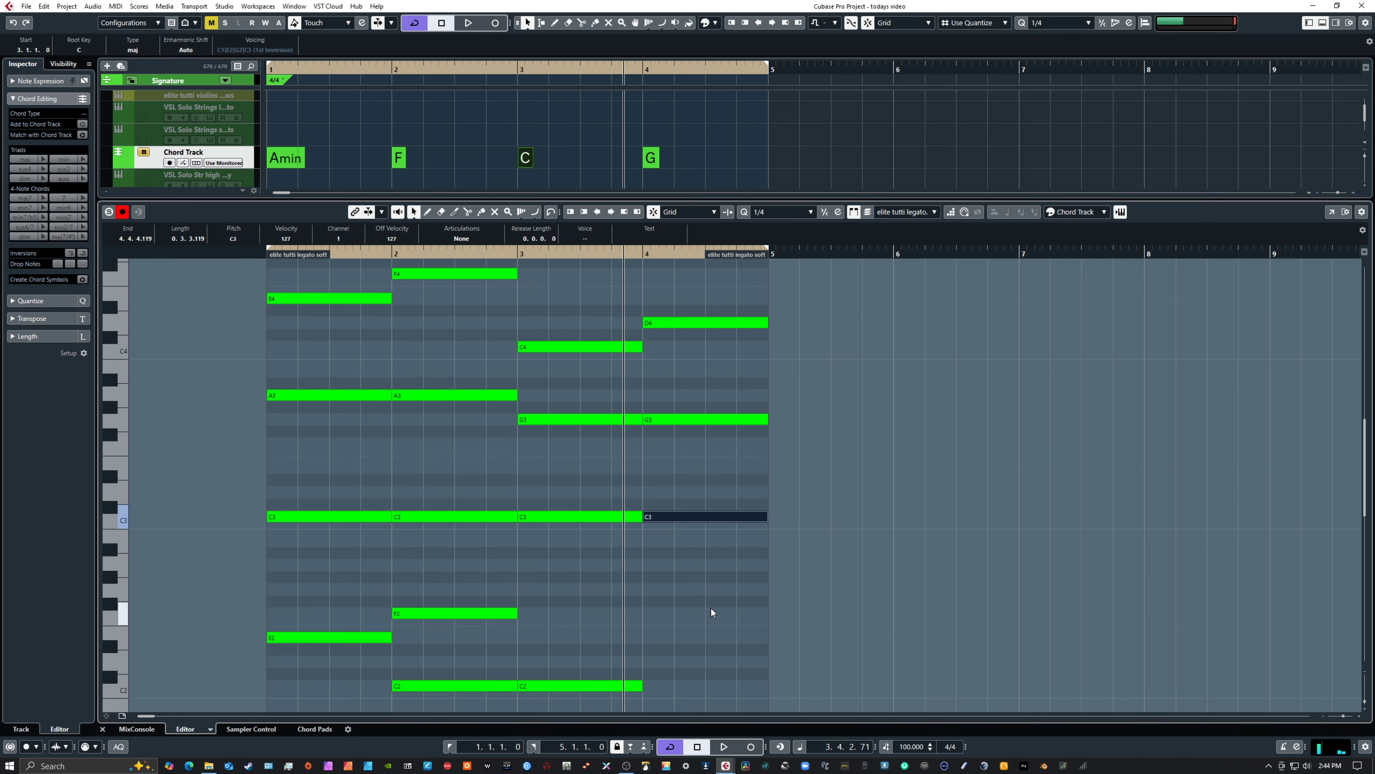
left_click_drag(705, 517, 707, 662)
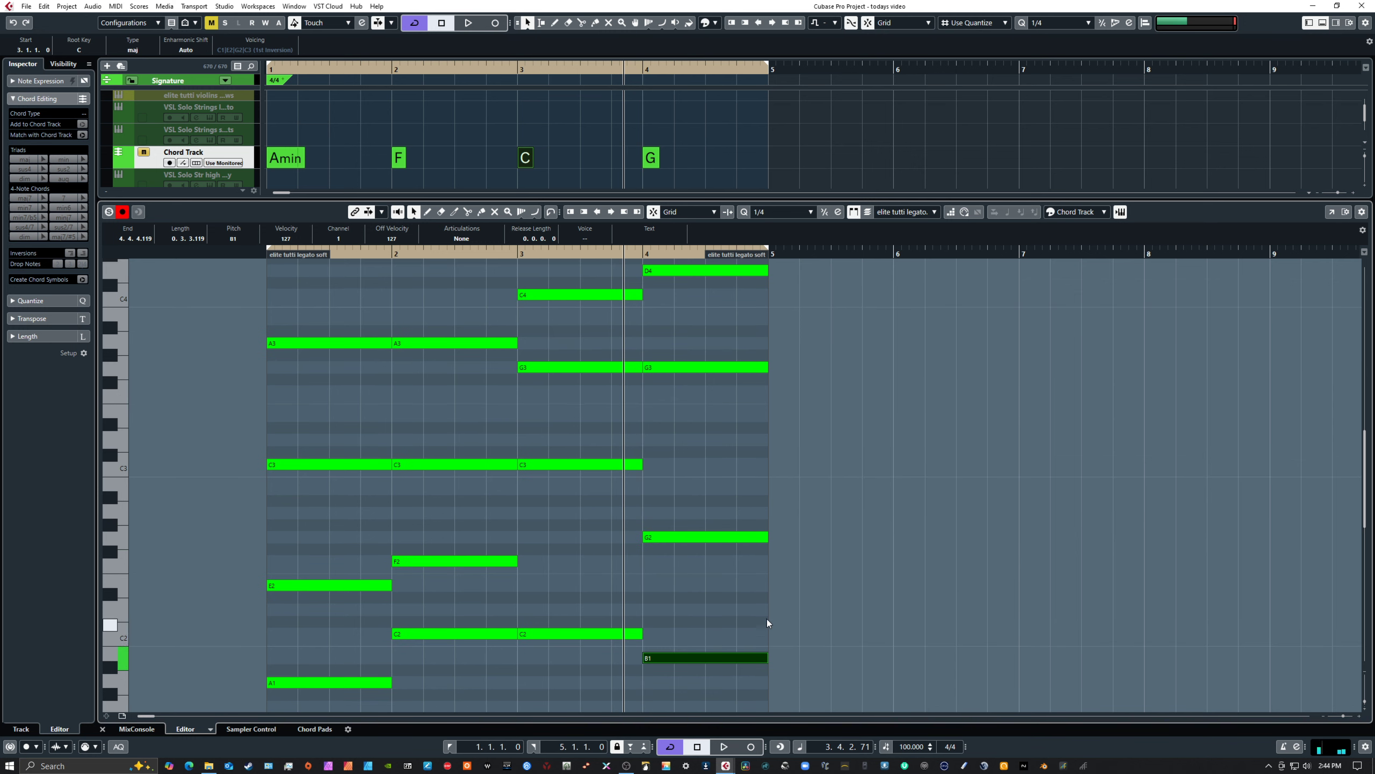
scroll(767, 618, "down", 5)
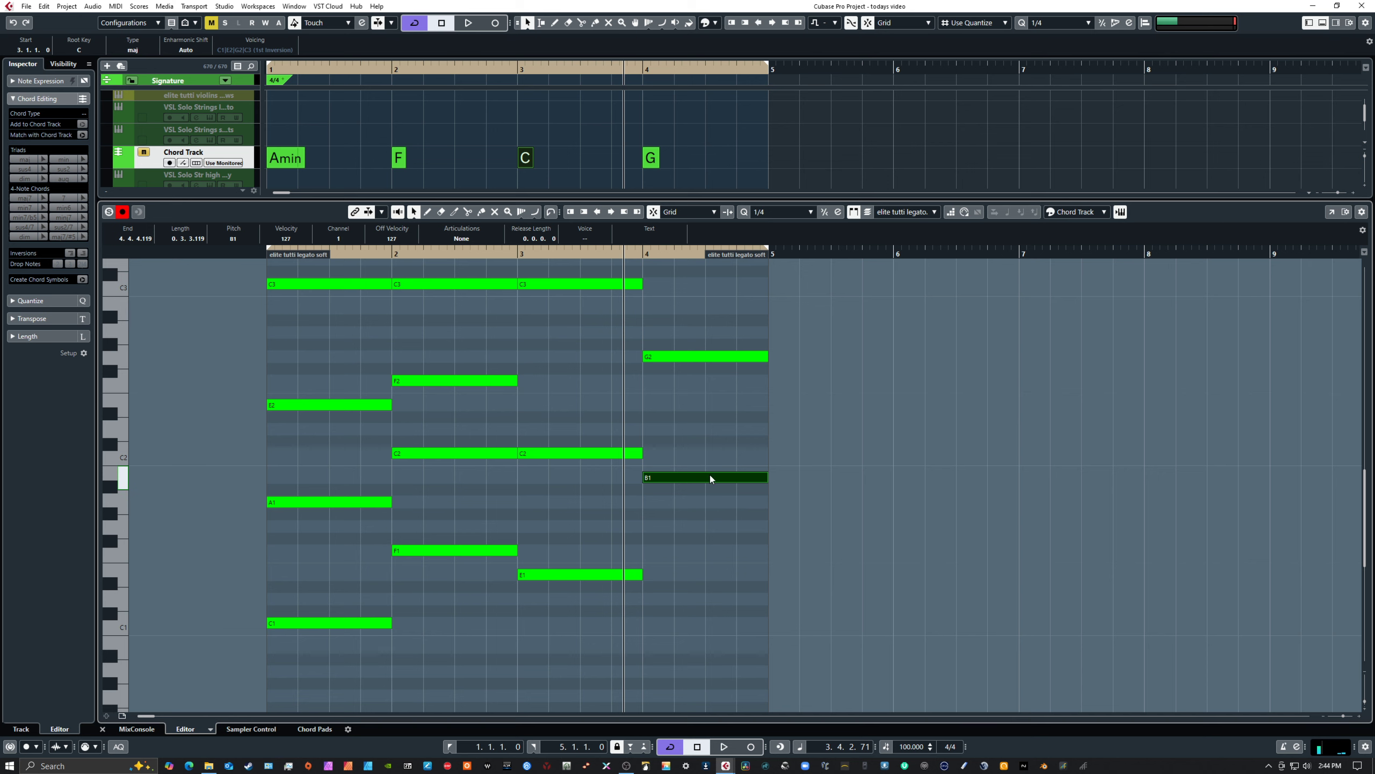
left_click_drag(709, 476, 711, 602)
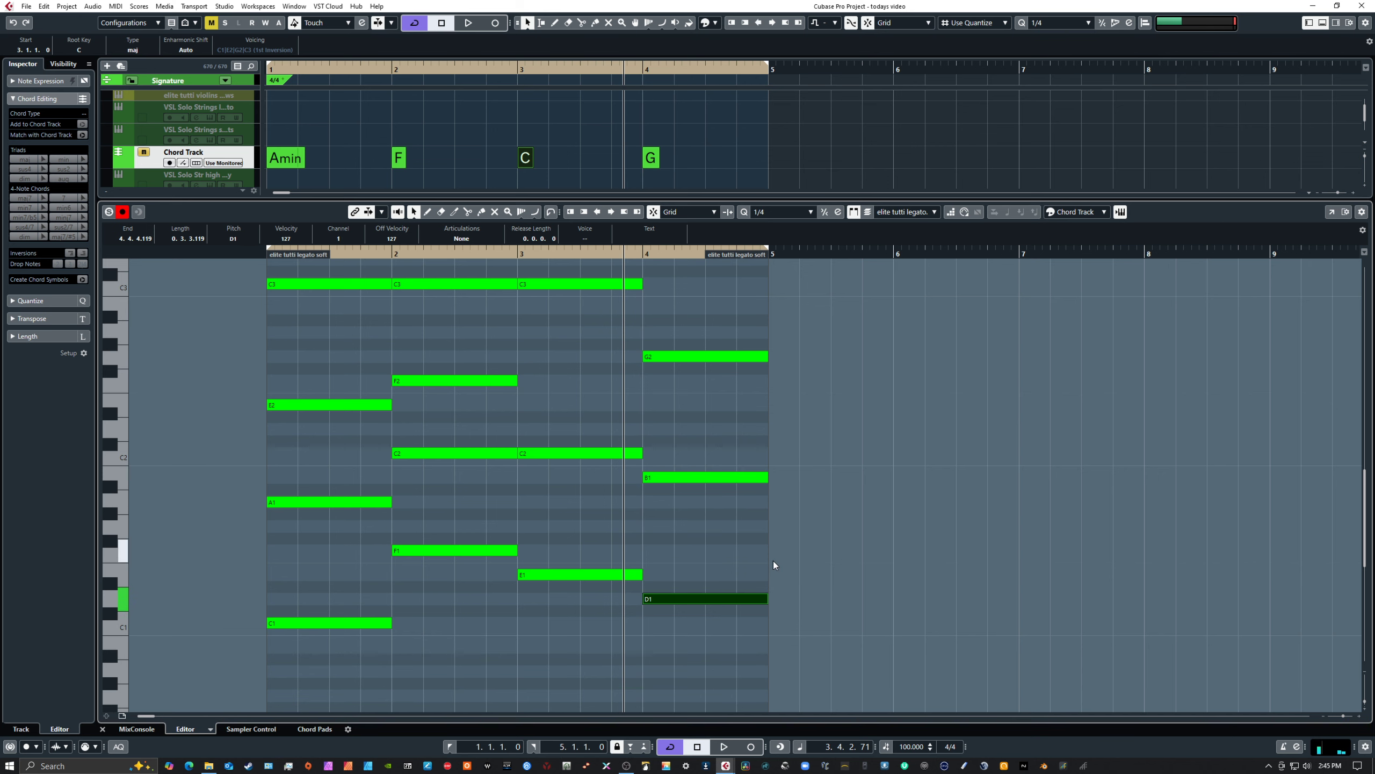
Transpose the B4 note in bar 4 up an octave to B5
scroll(774, 562, "up", 5)
scroll(755, 570, "down", 3)
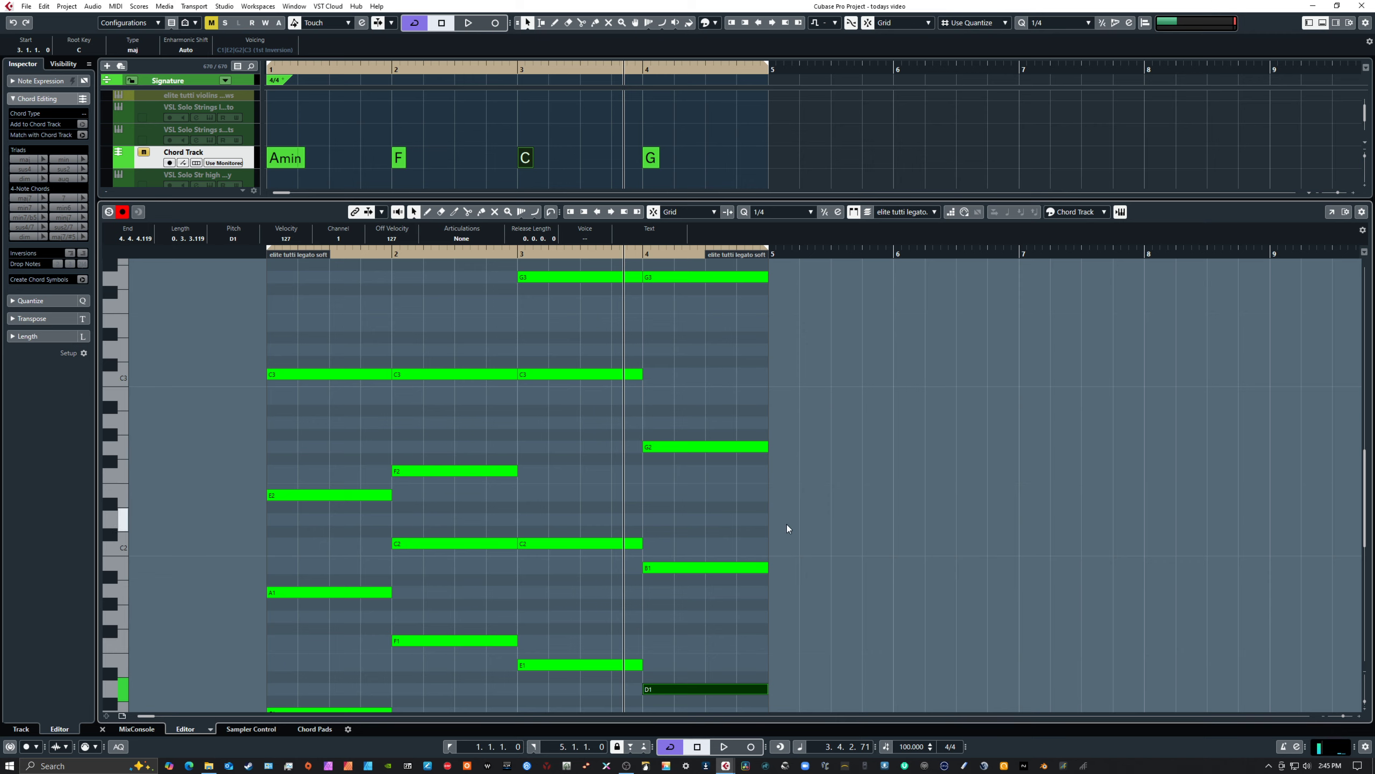
scroll(786, 528, "up", 8)
scroll(784, 533, "up", 2)
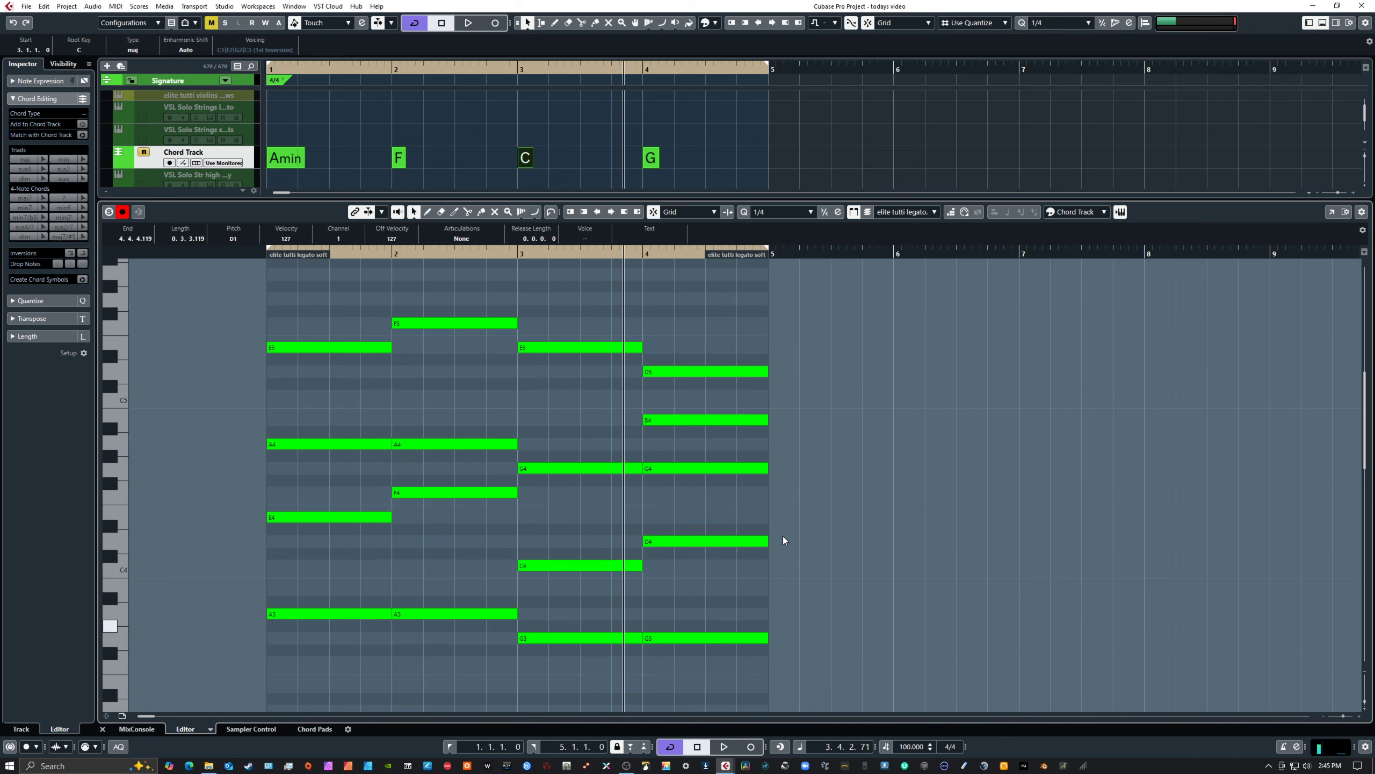
left_click(707, 421)
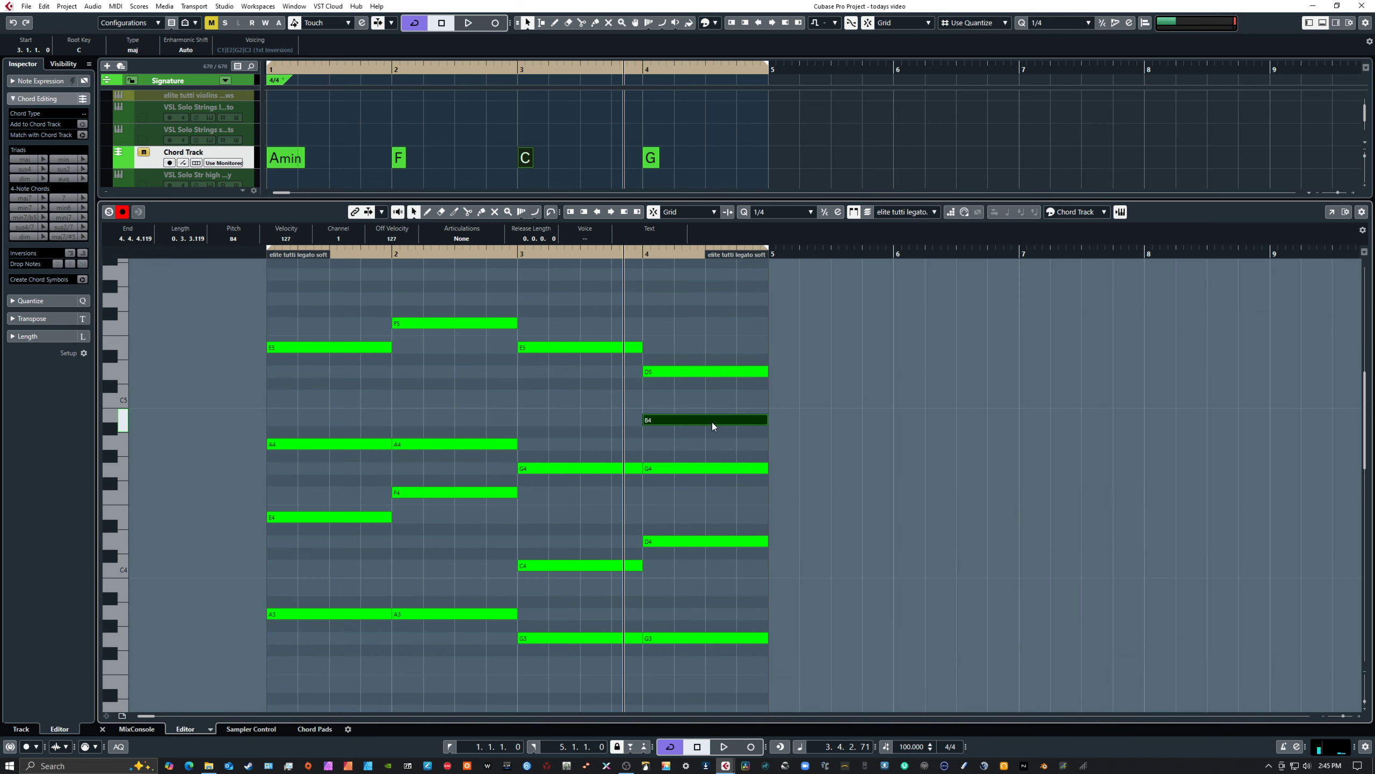
key("shift+Up")
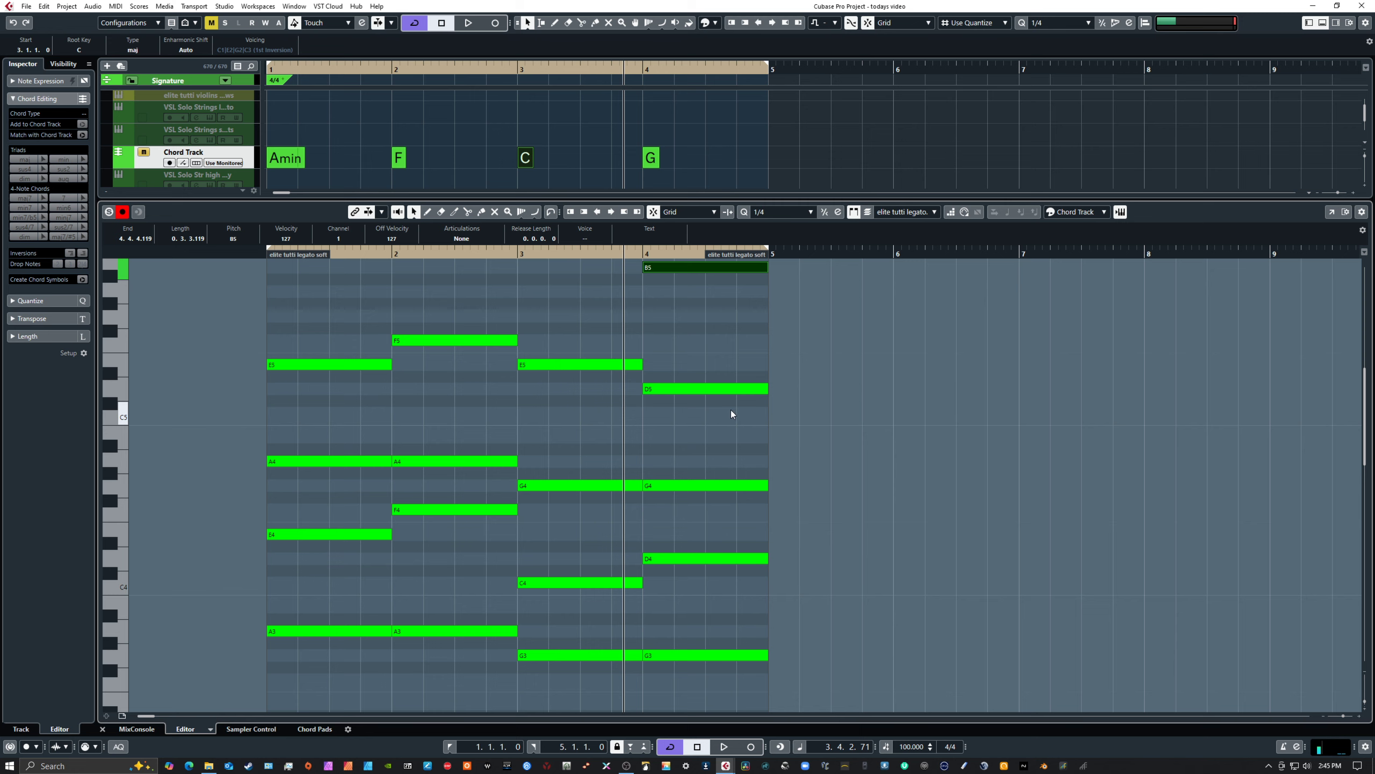
Review the voicings across all registers and play the progression from bar 1
scroll(731, 409, "up", 5)
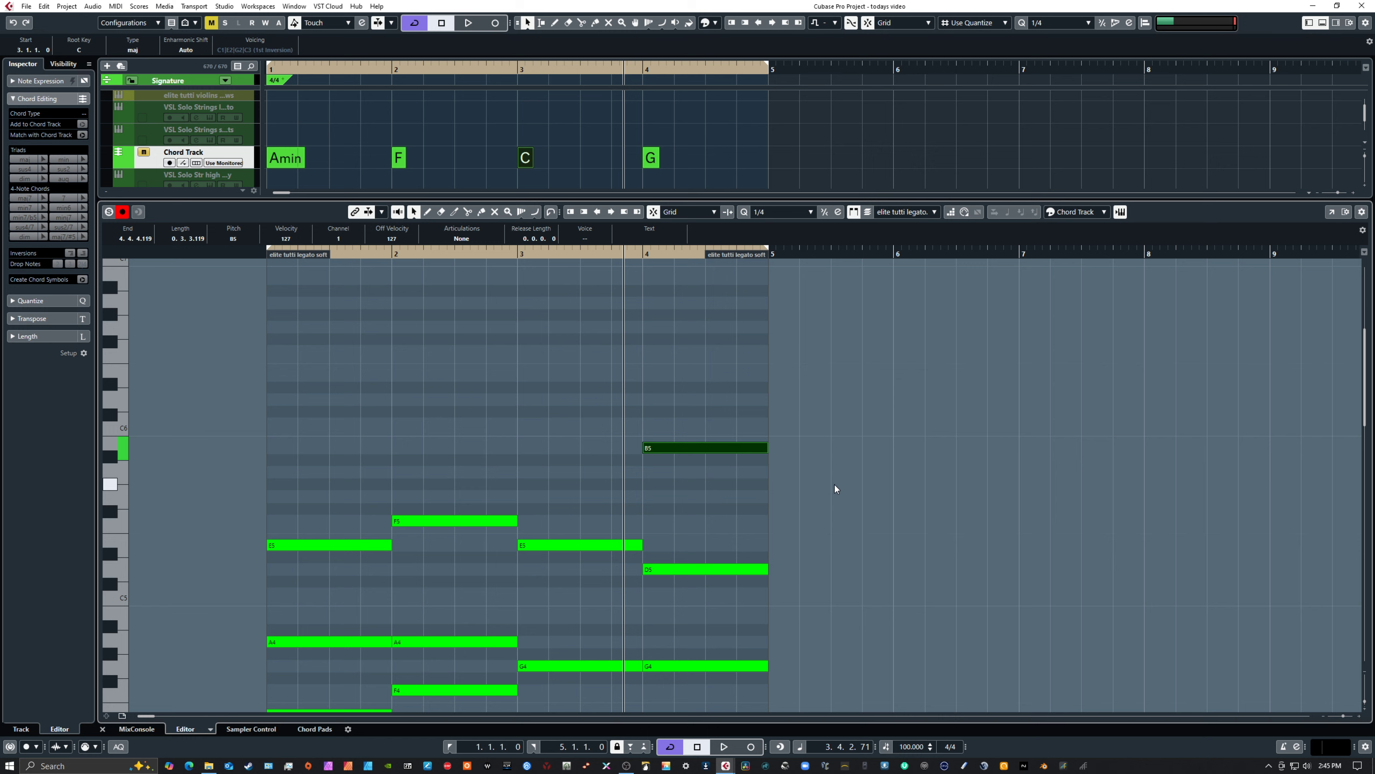
scroll(829, 484, "down", 3)
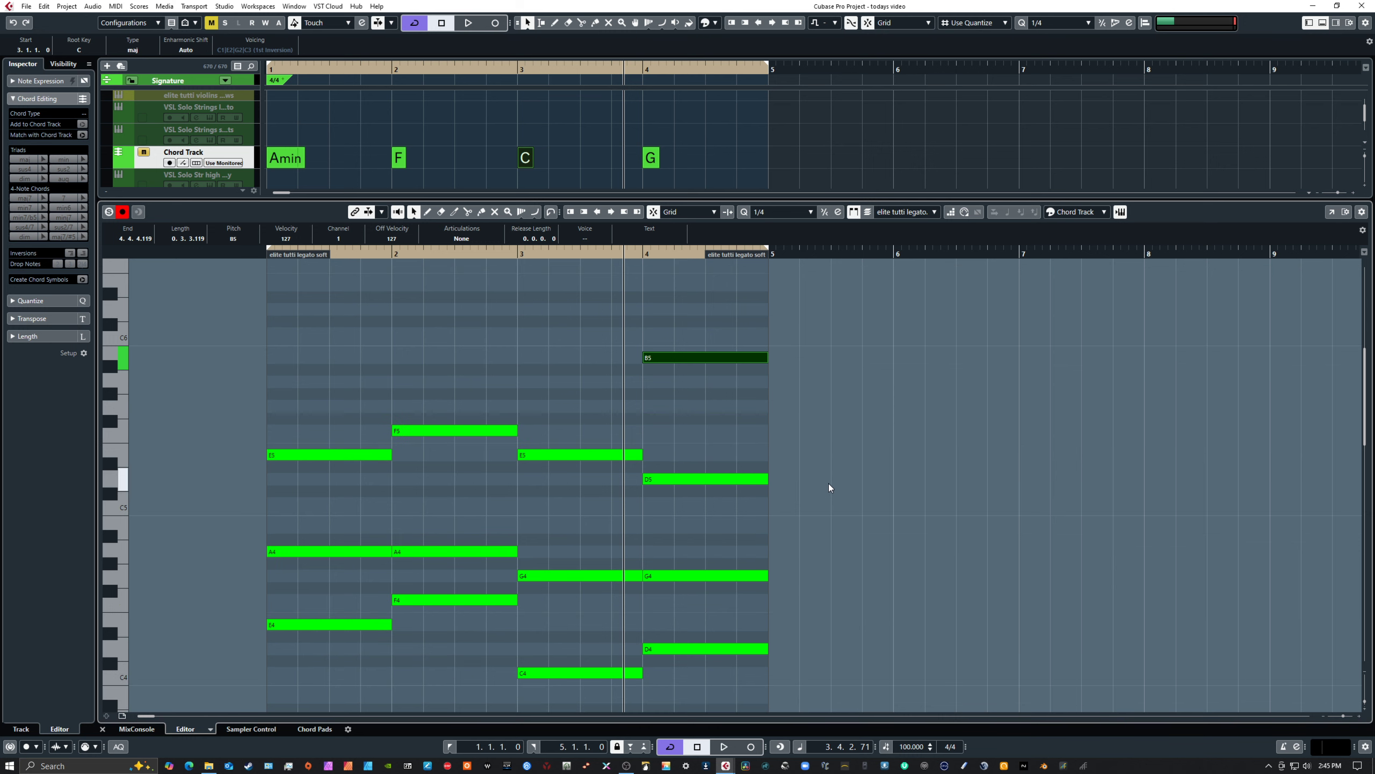
scroll(829, 484, "down", 9)
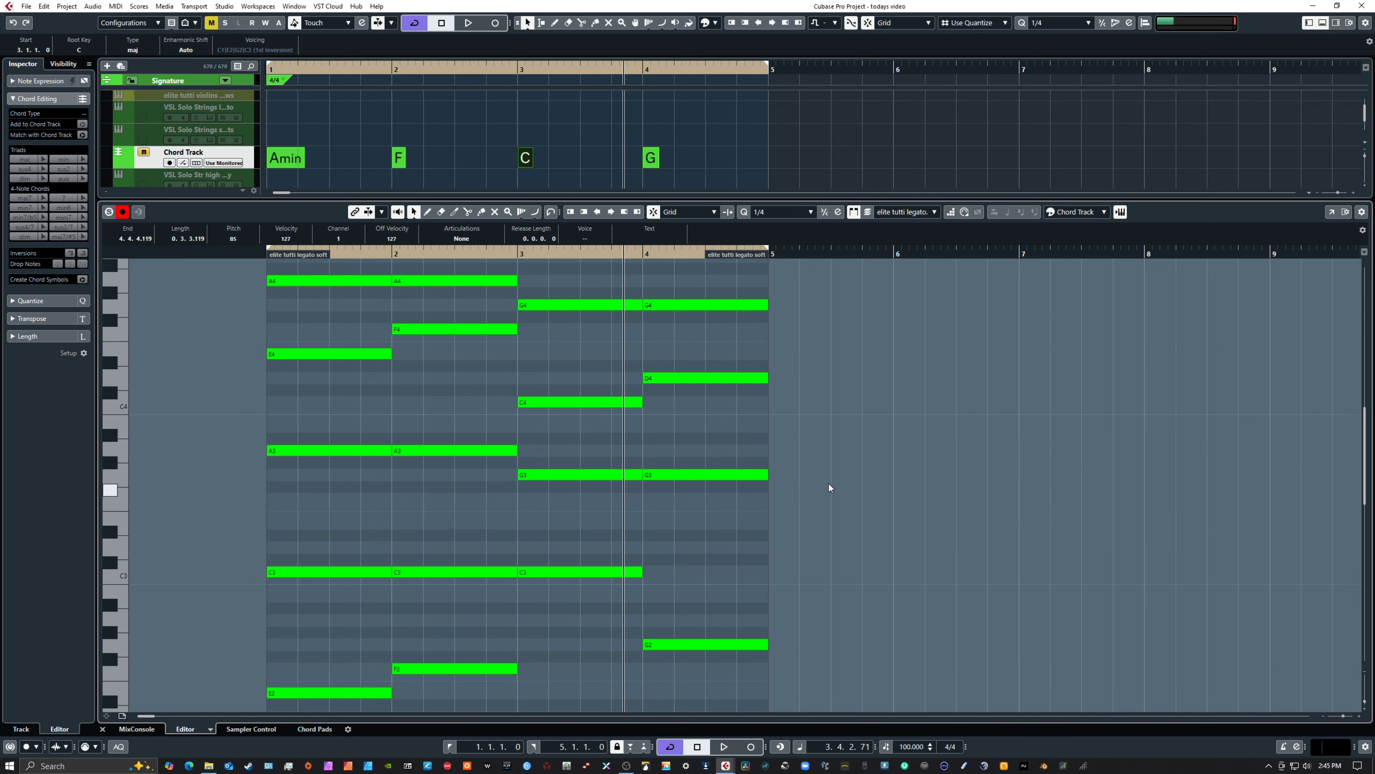
scroll(829, 484, "up", 9)
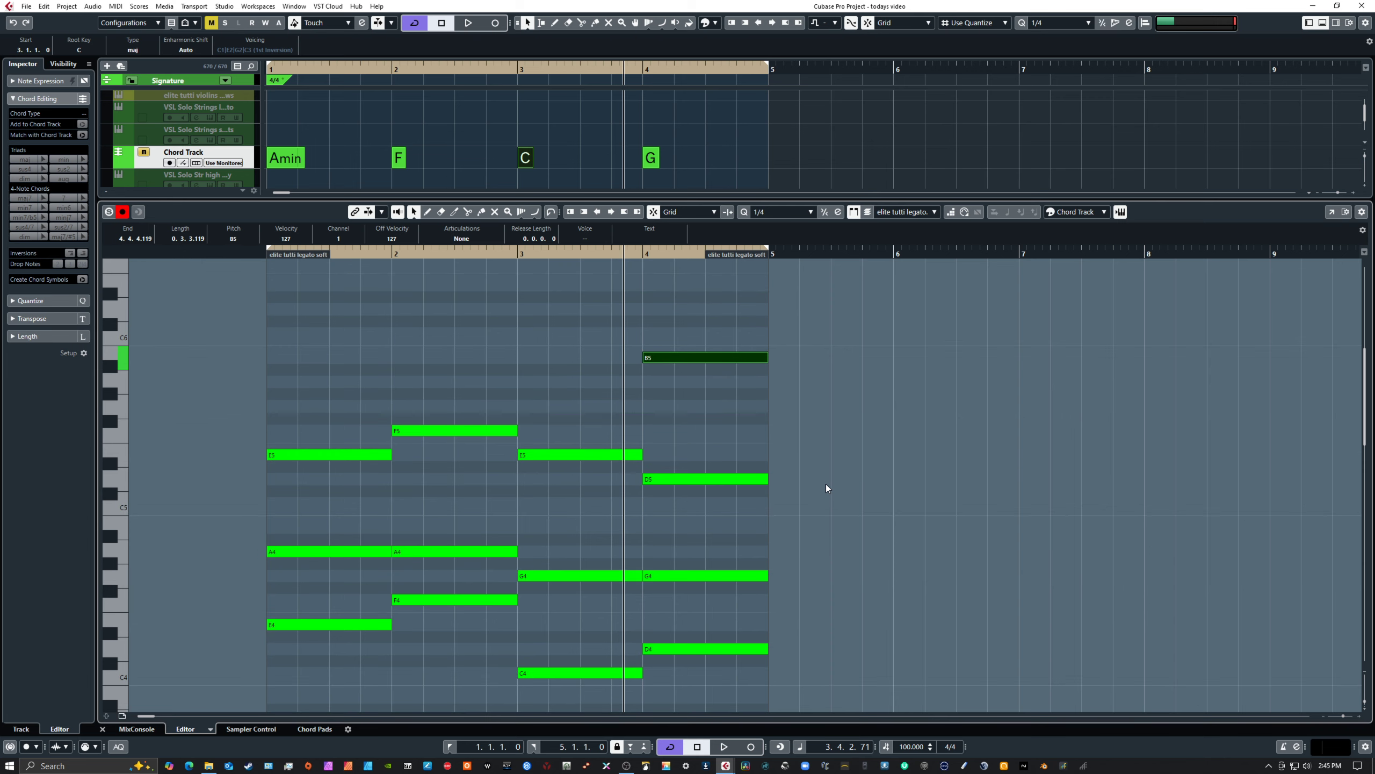
left_click(826, 480)
scroll(826, 476, "down", 12)
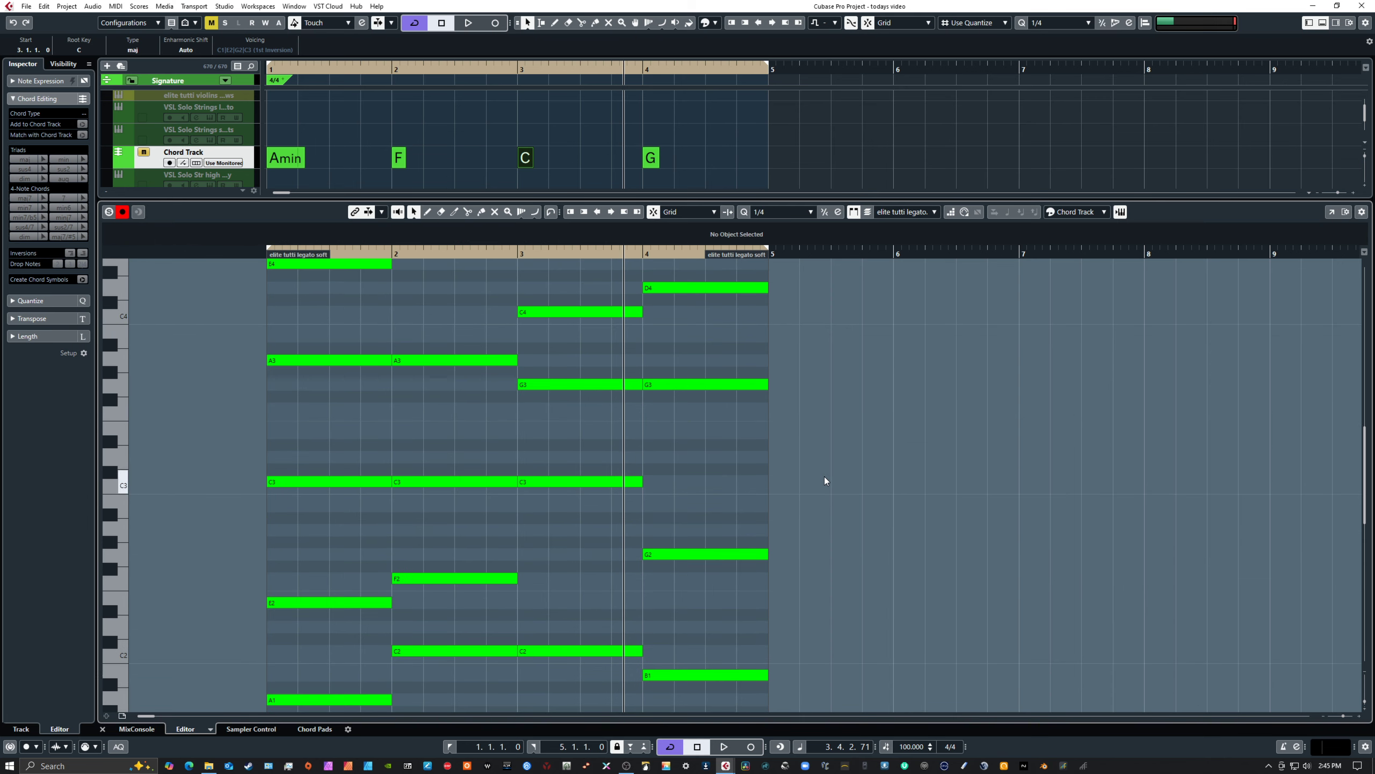
scroll(823, 476, "up", 12)
scroll(821, 476, "down", 12)
key("KP_Decimal")
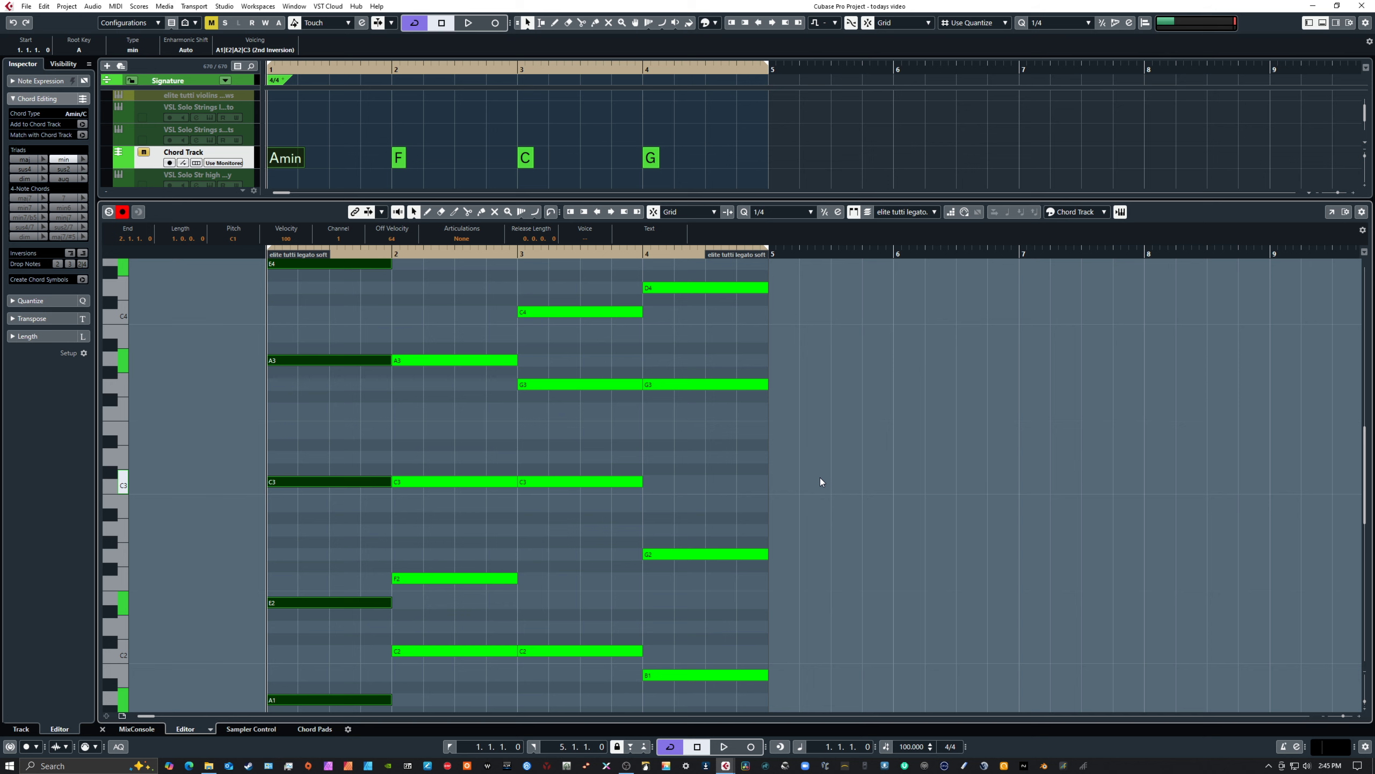
key("space")
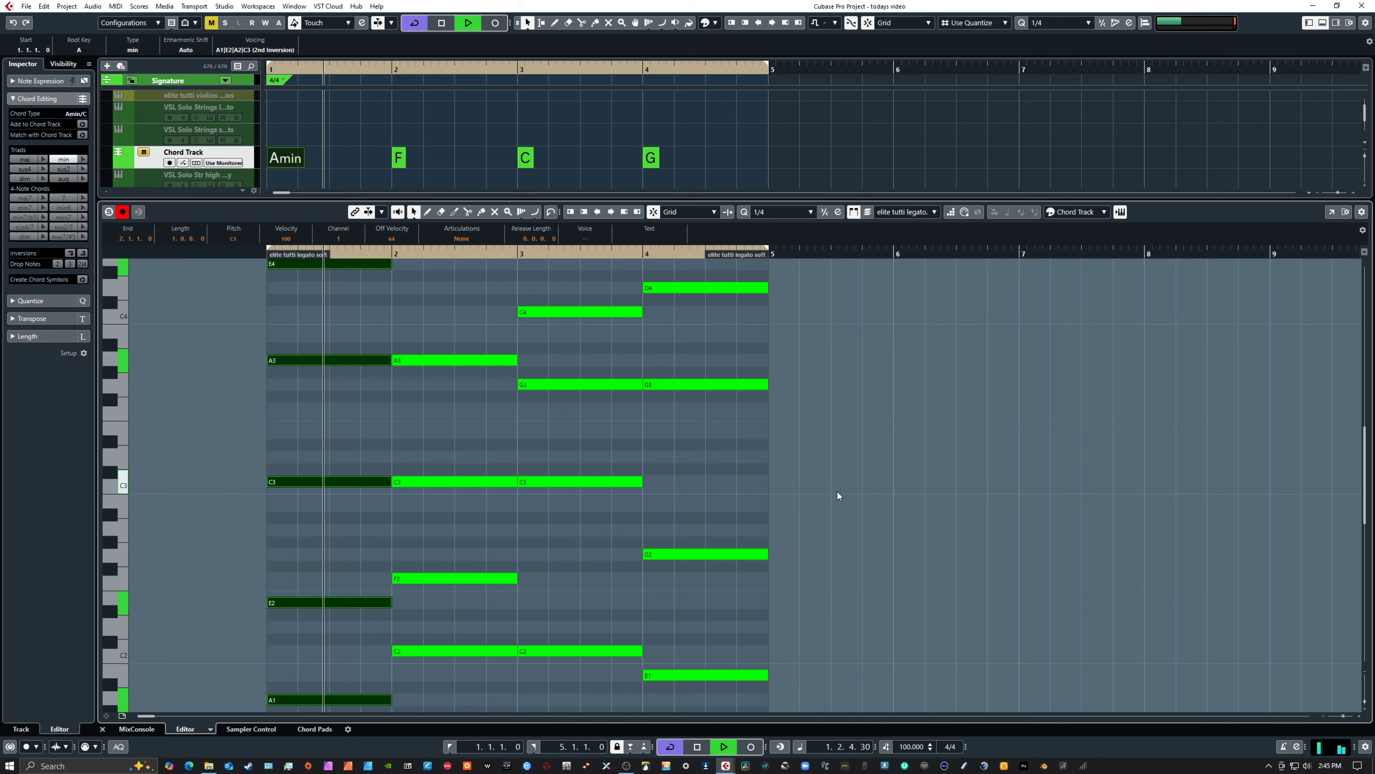
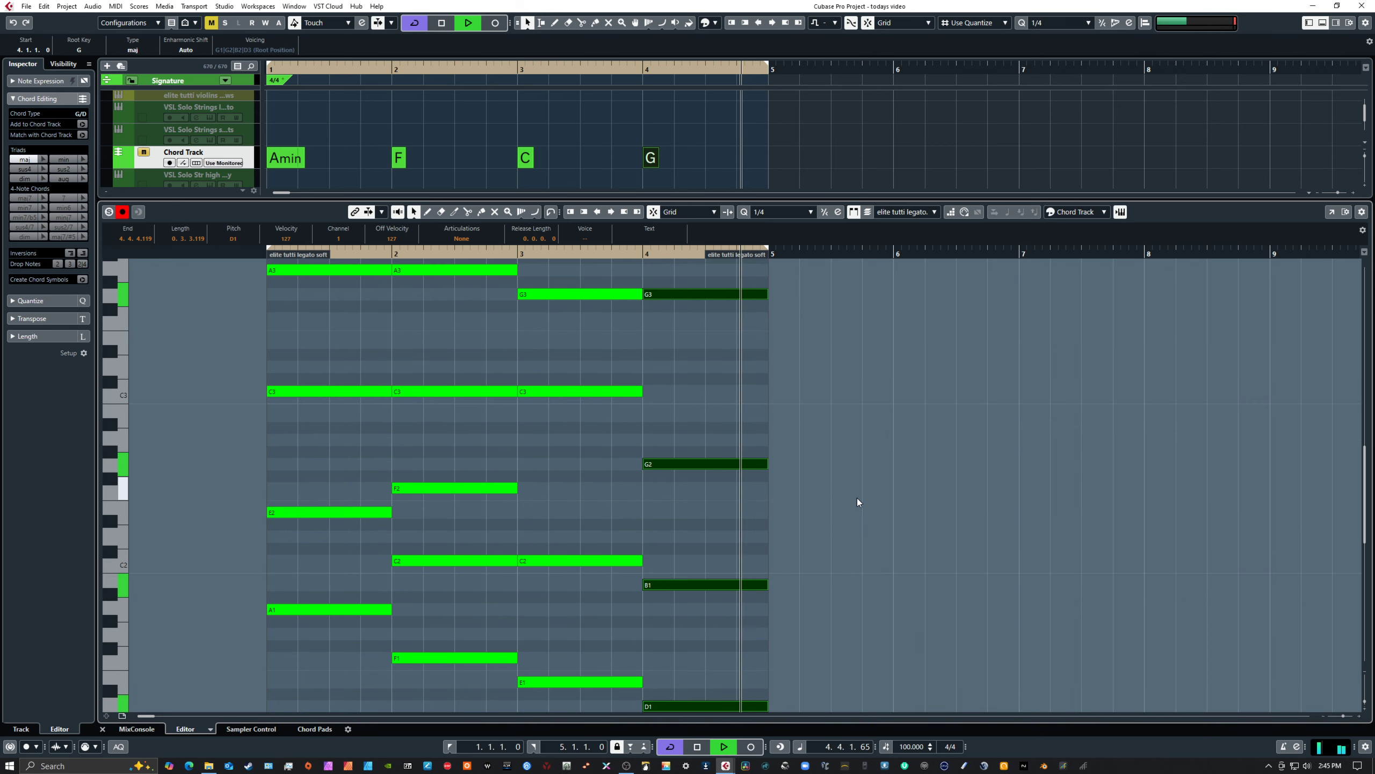
Stop playback and delete the B5 note in bar 4
key("space")
scroll(856, 500, "up", 8)
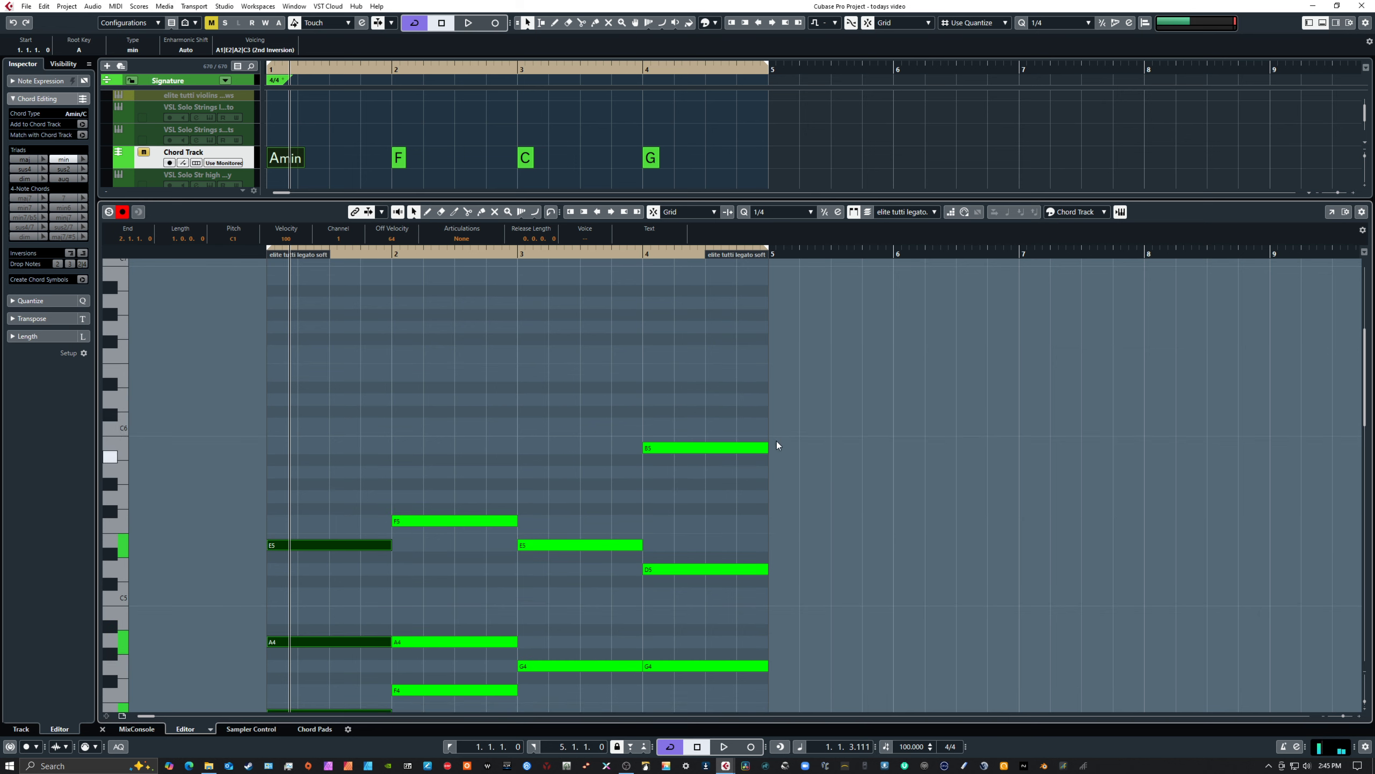
left_click_drag(732, 417, 771, 477)
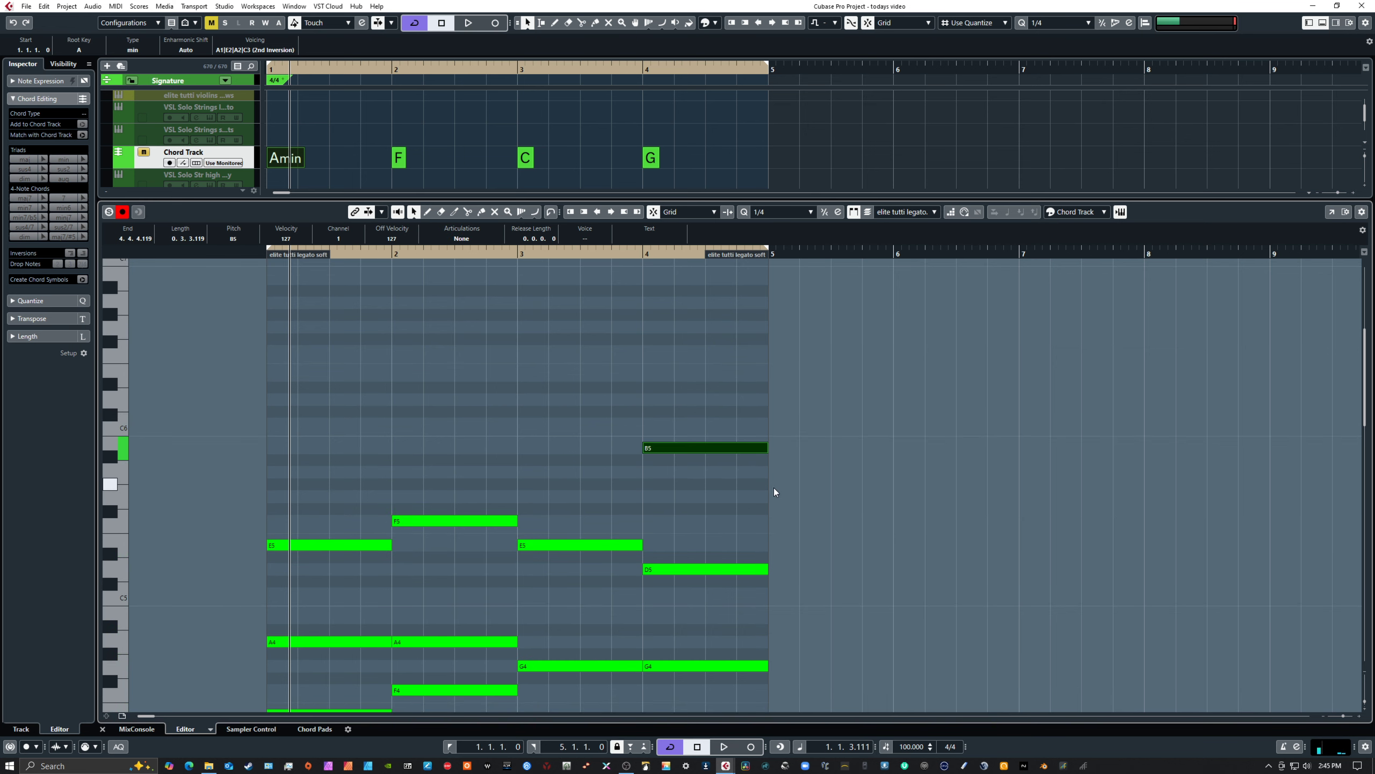
key("Delete")
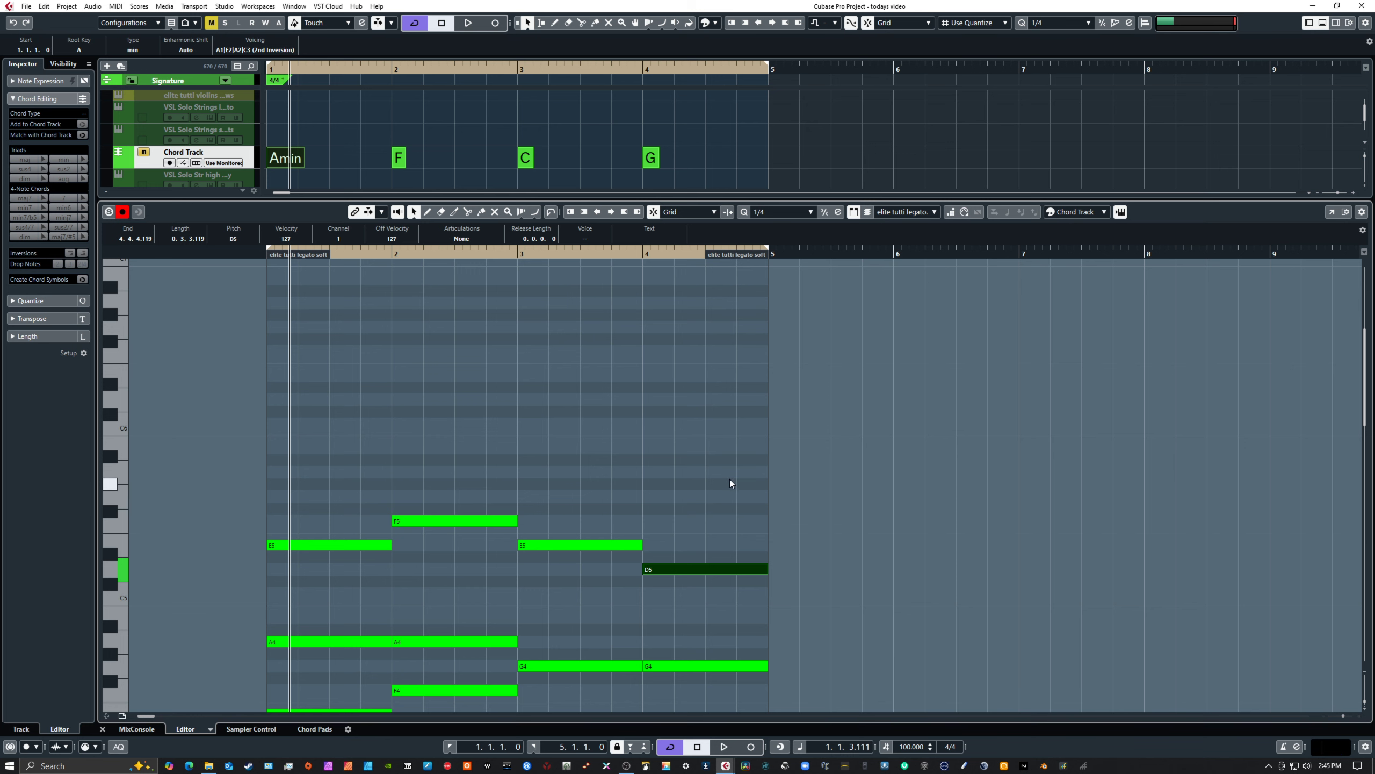
Draw one sustained A5 note across bars 1 to 4, above the existing chords
scroll(730, 479, "down", 3)
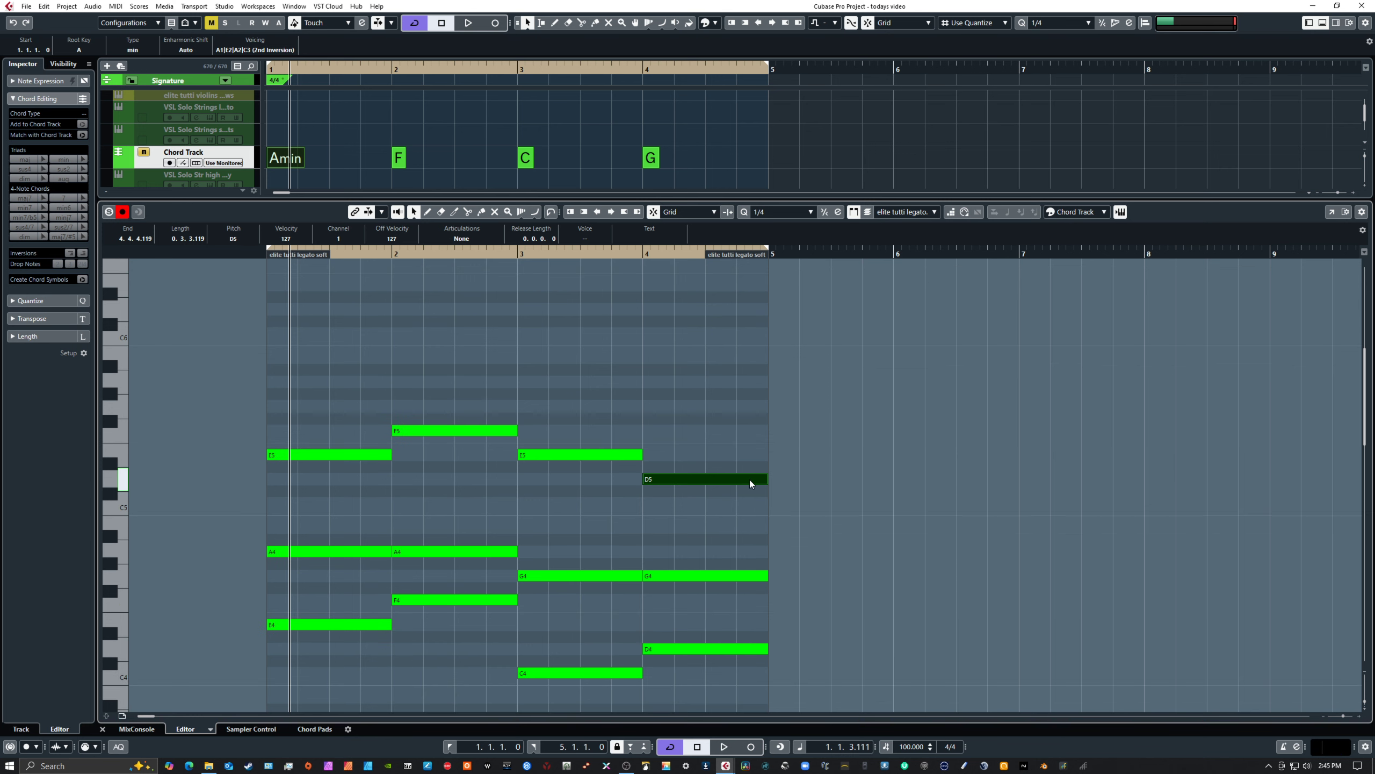
right_click(488, 370)
left_click(501, 370)
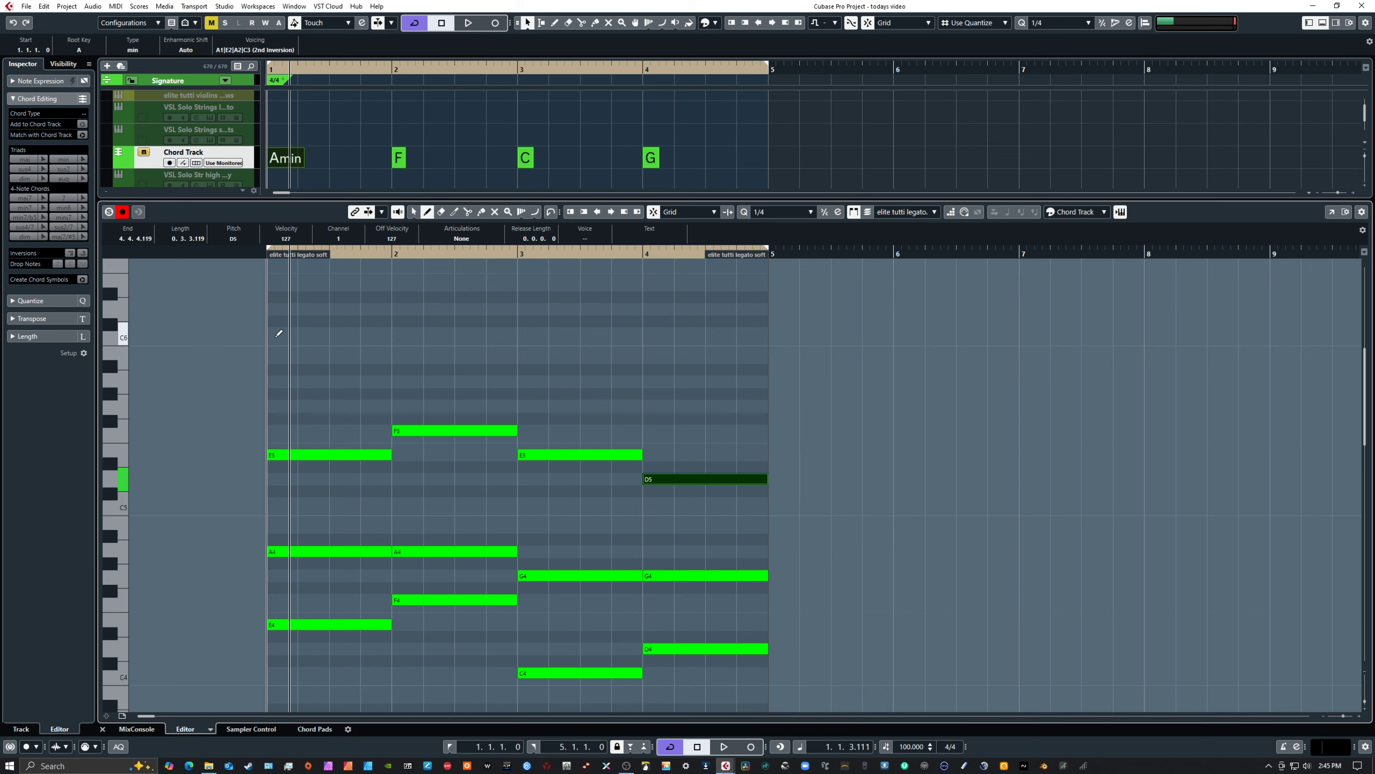
left_click_drag(280, 378, 756, 382)
right_click(717, 349)
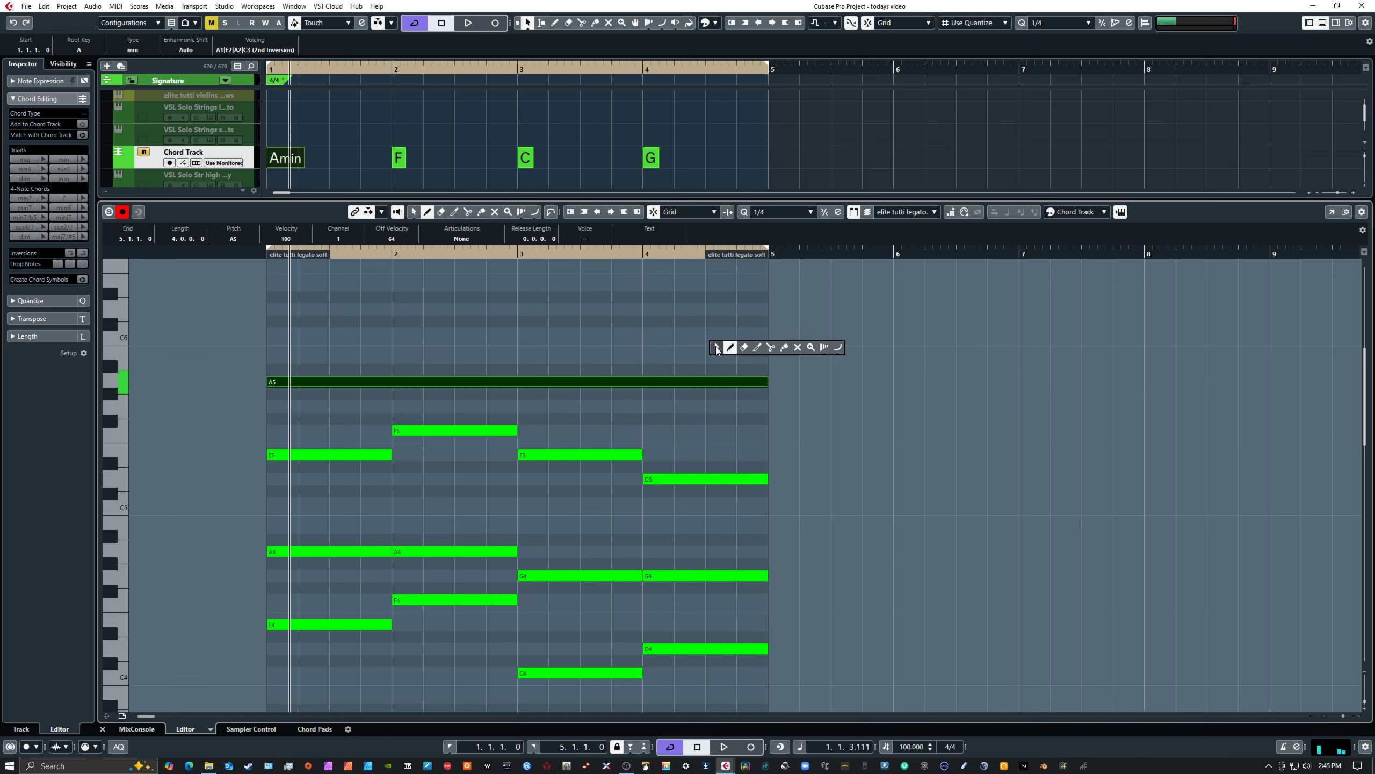
left_click(717, 349)
Split the sustained A5 note at the start of bar 4 and transpose its last part up to B5
right_click(668, 397)
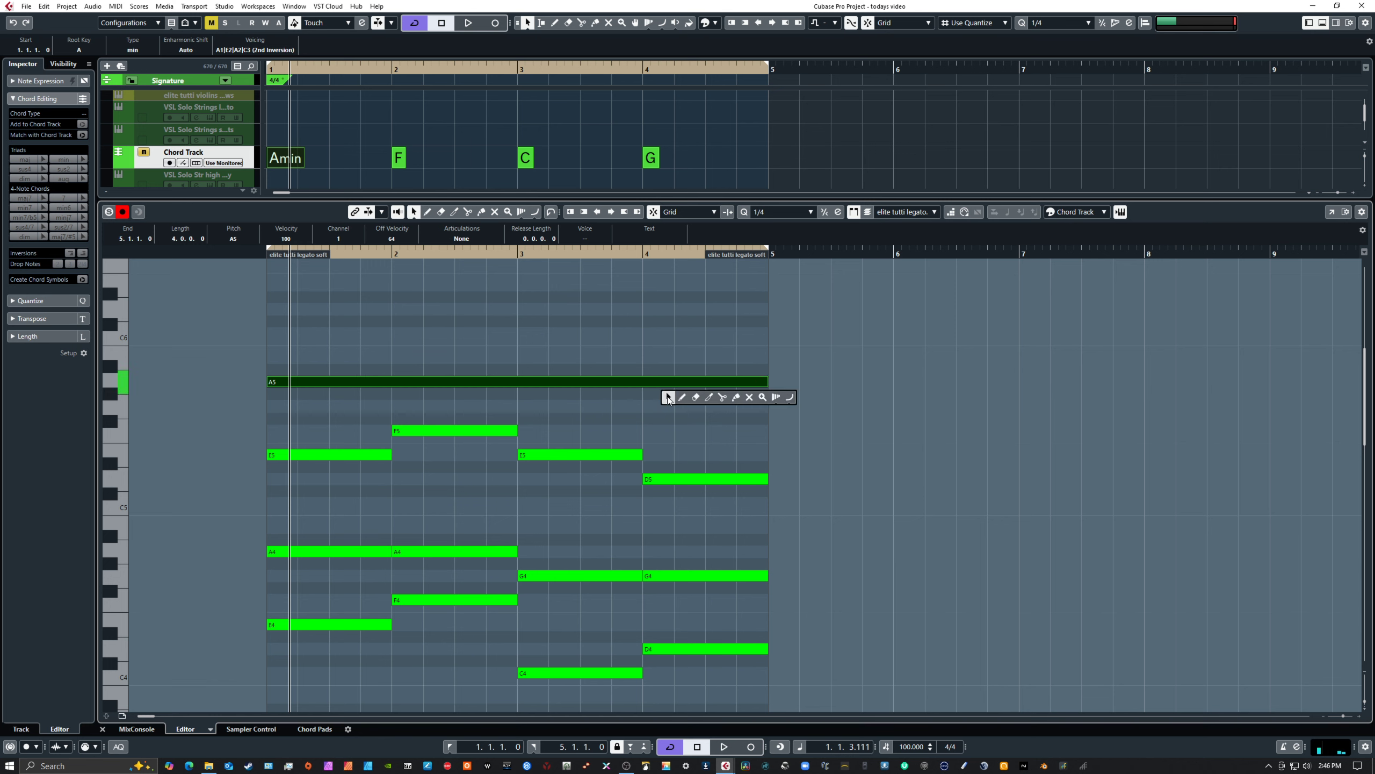
left_click(721, 397)
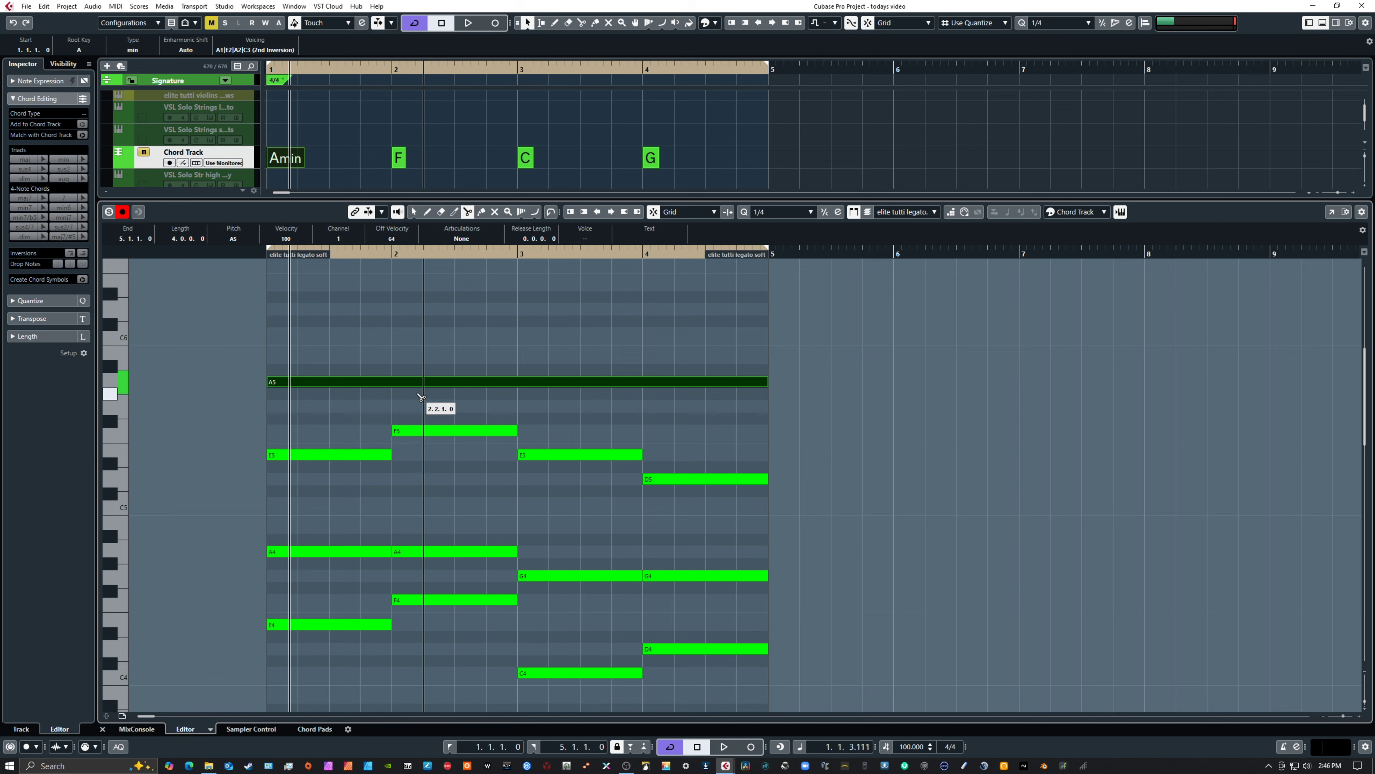
scroll(662, 439, "down", 10)
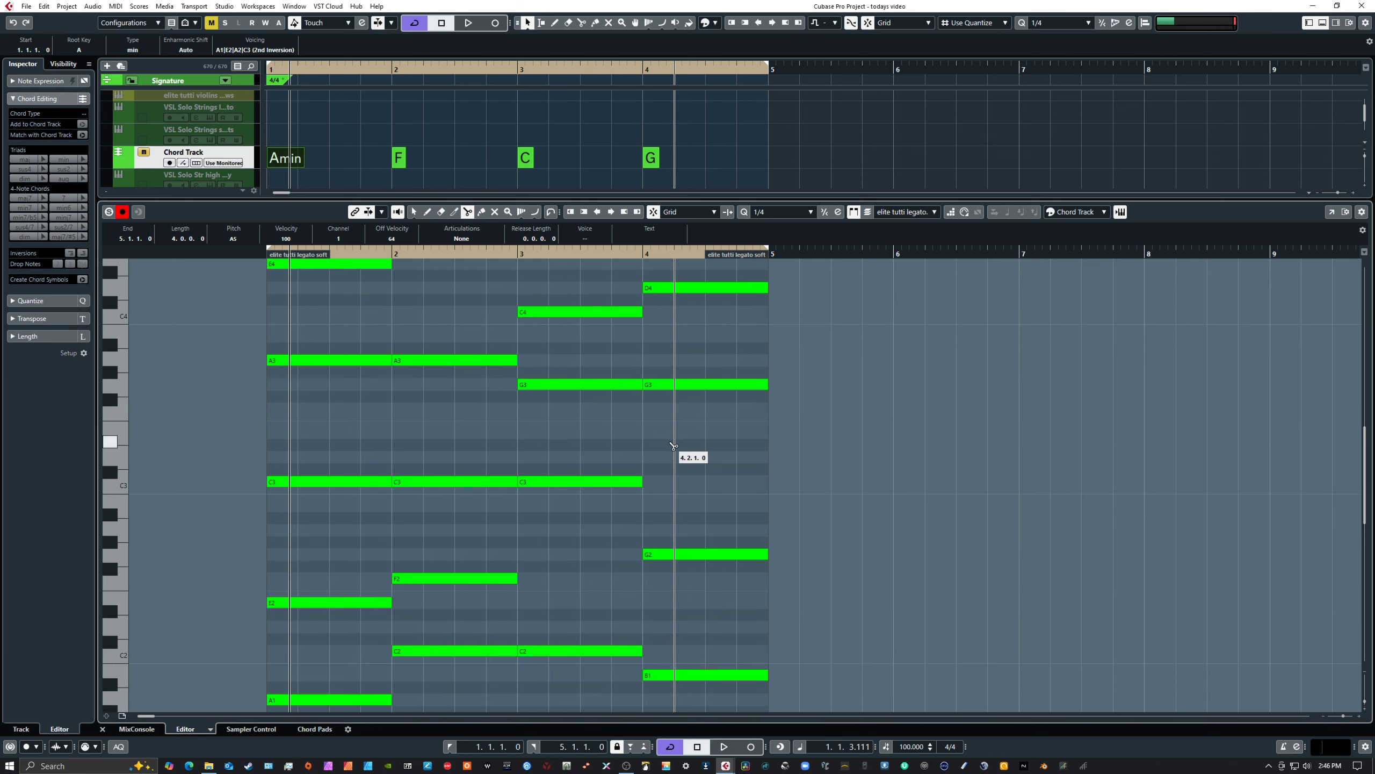
scroll(670, 461, "up", 10)
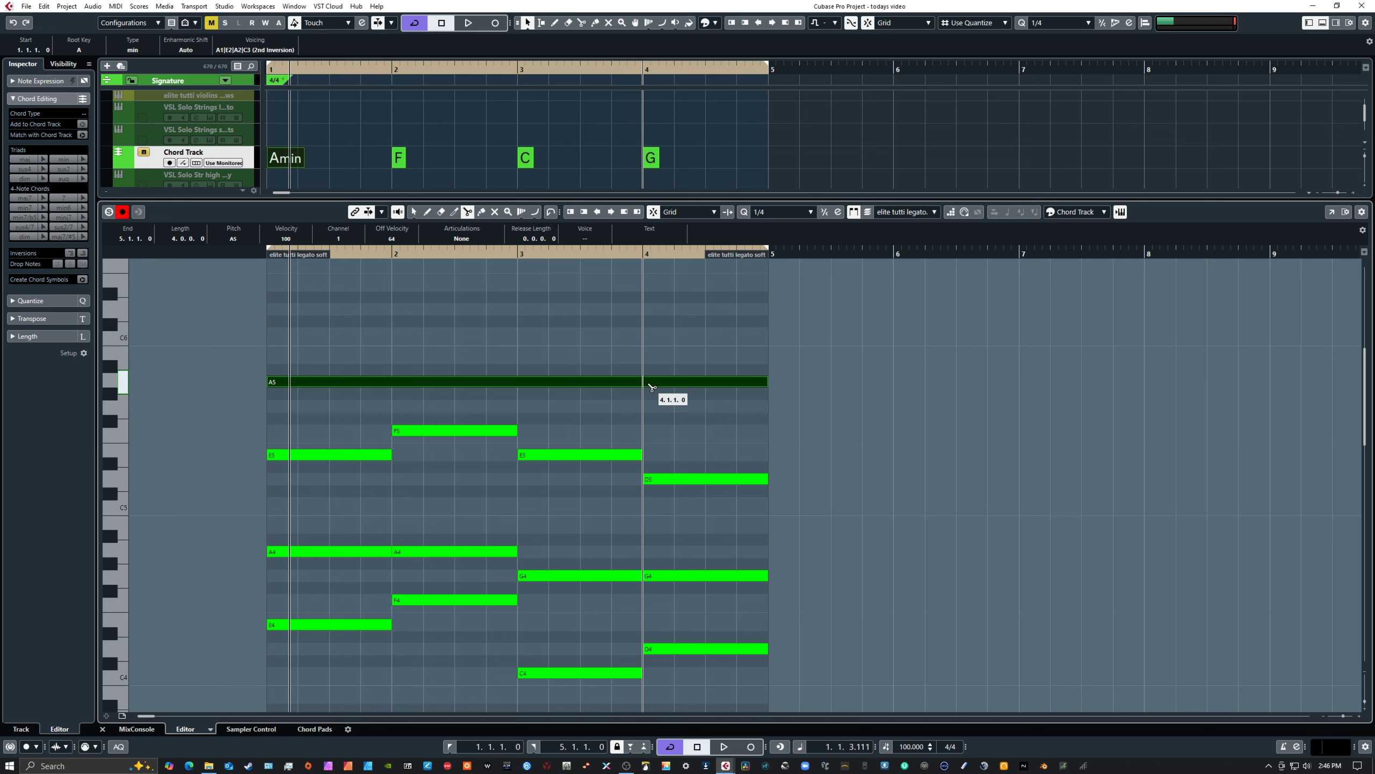
left_click(648, 381)
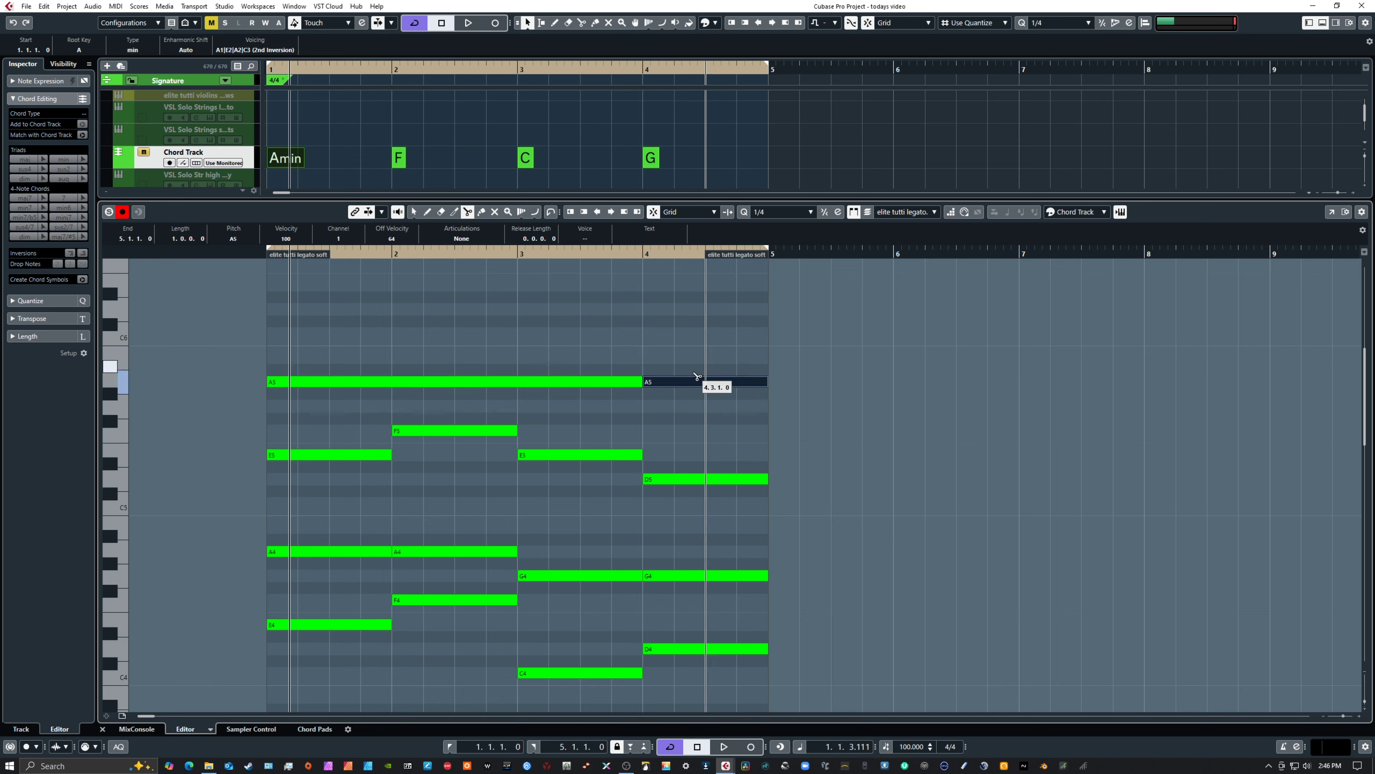
key("Up")
key("Up")
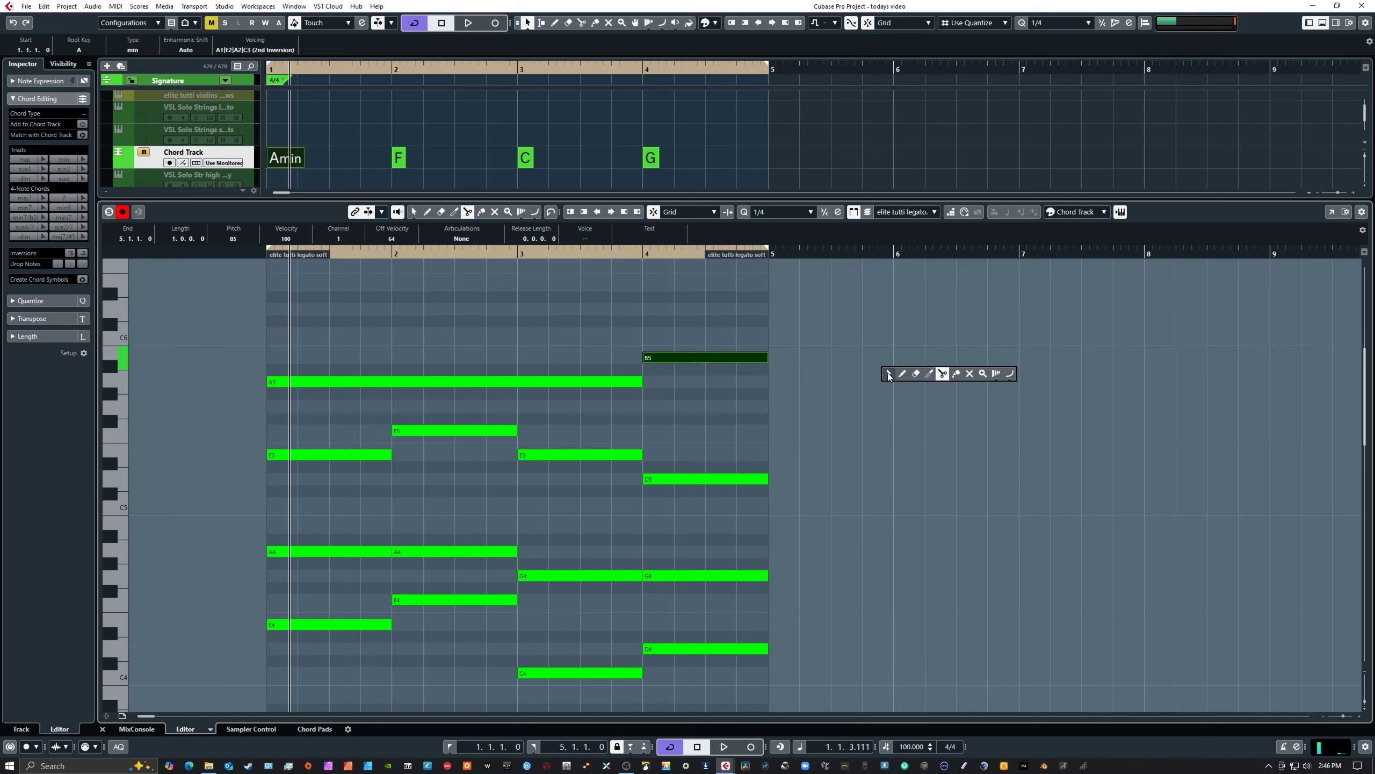
key("1")
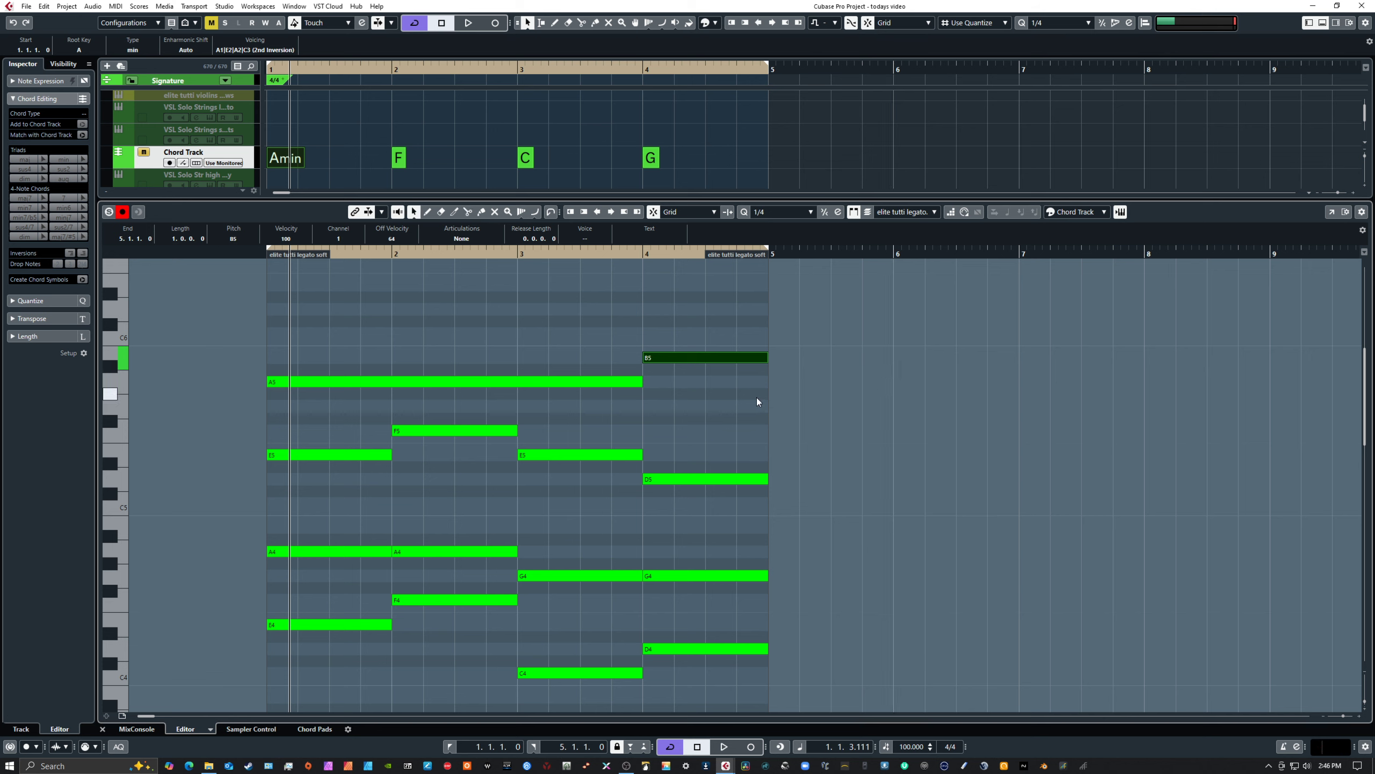
Play the progression from bar 1 to hear the chords with the added high A5 and B5 line
key("KP_Decimal")
key("space")
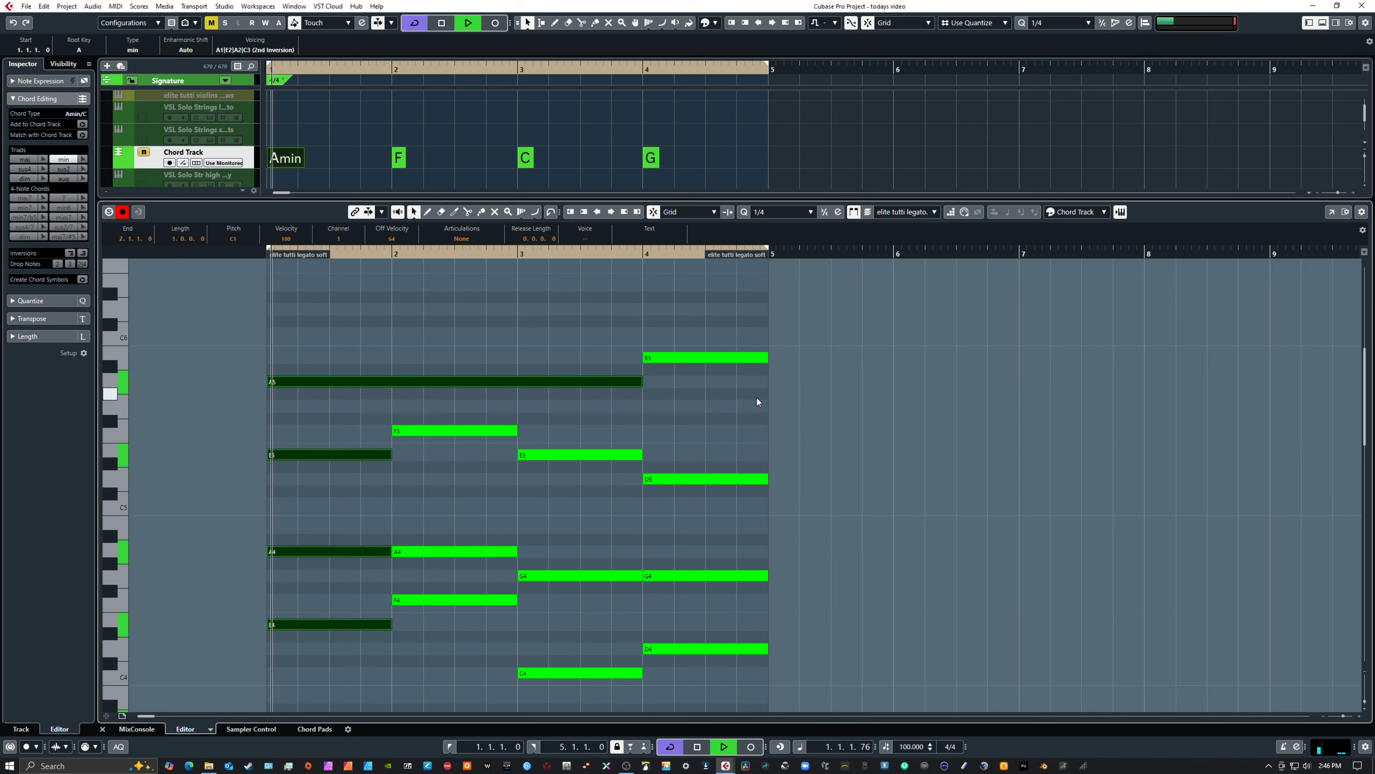
scroll(829, 478, "down", 2)
scroll(829, 477, "up", 1)
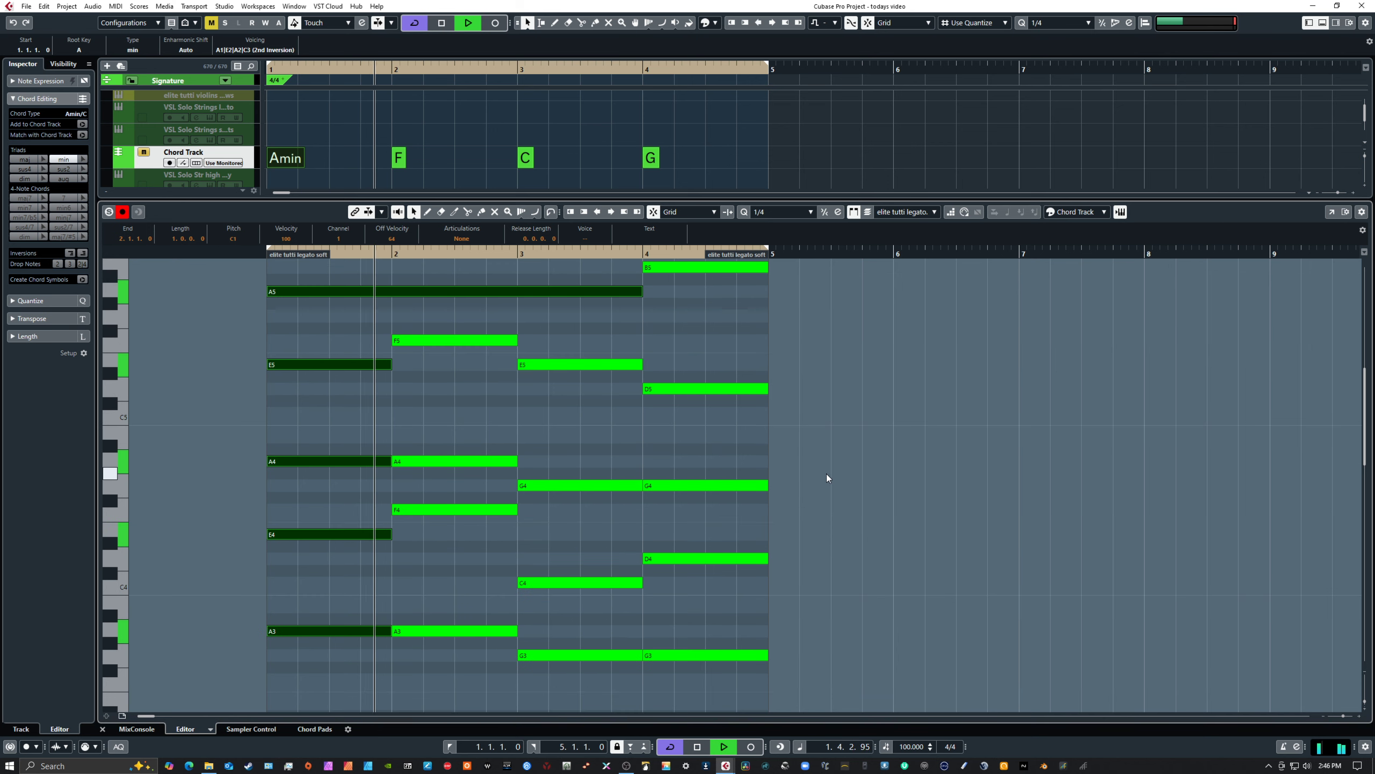
scroll(827, 471, "up", 1)
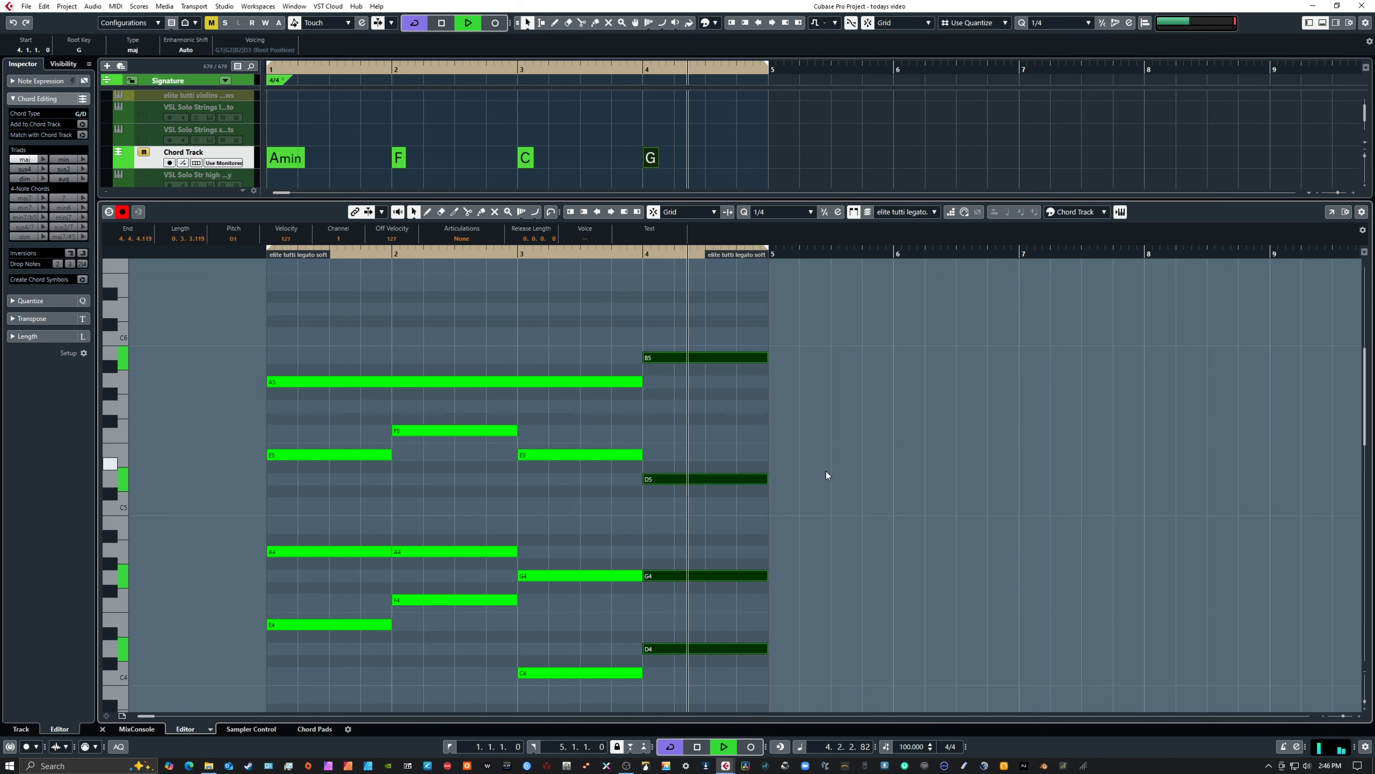
key("space")
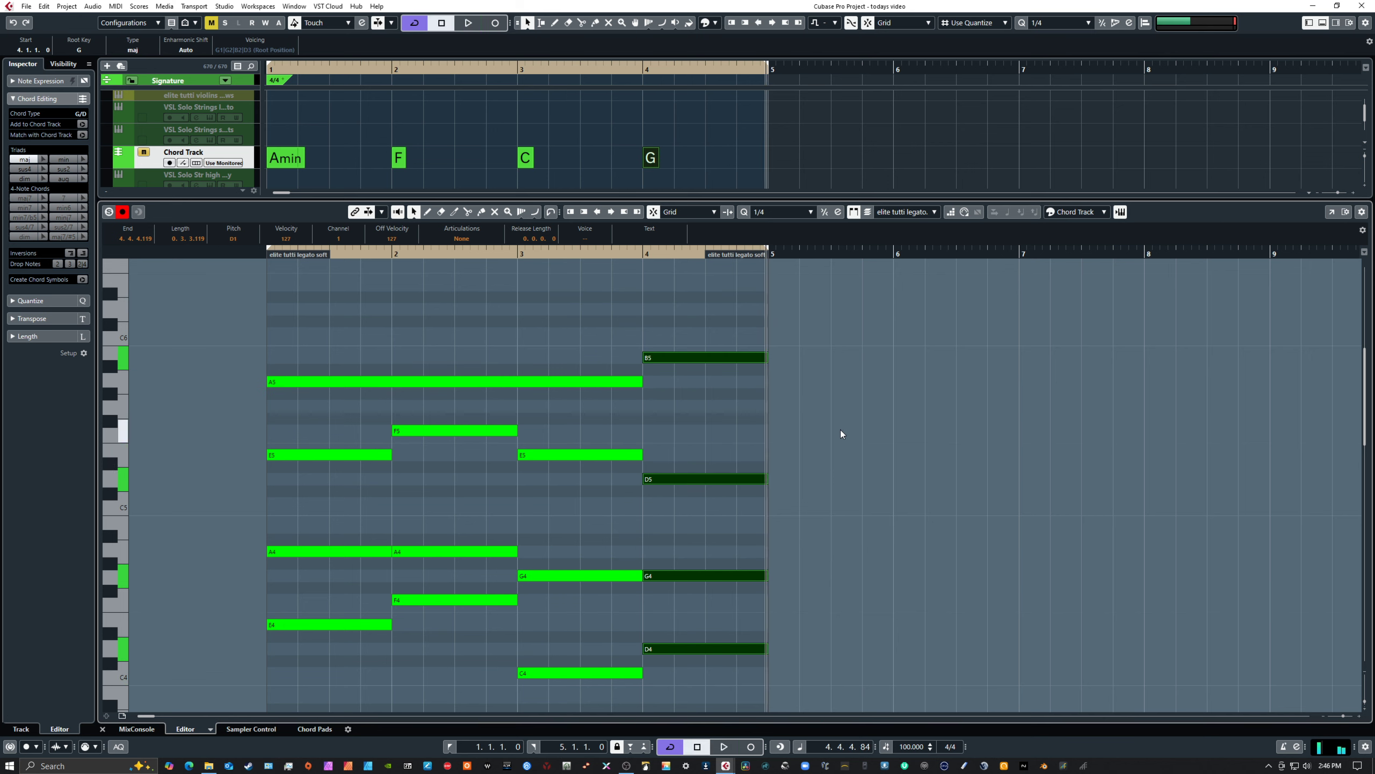
Delete the high A5 and B5 notes above the chords
left_click(840, 428)
left_click_drag(320, 339, 706, 390)
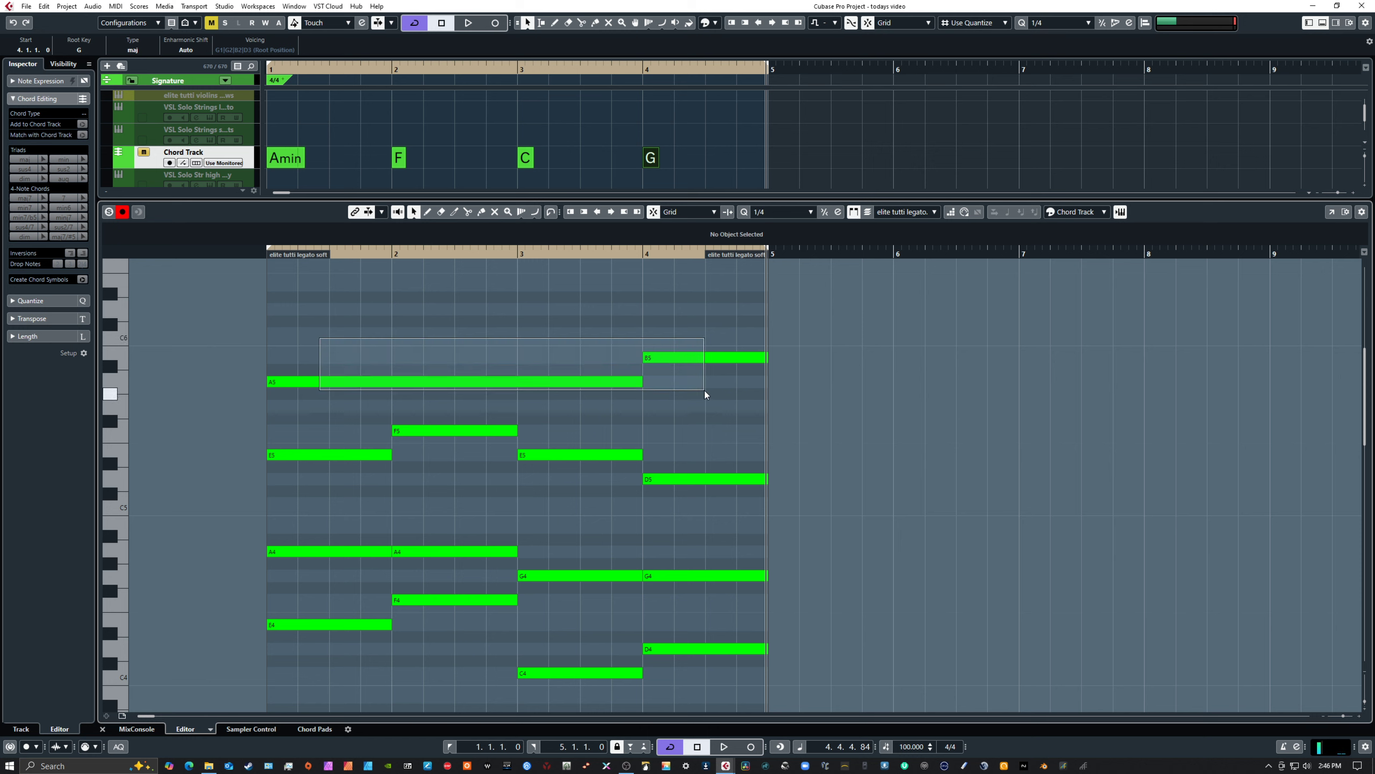
left_click_drag(705, 390, 705, 390)
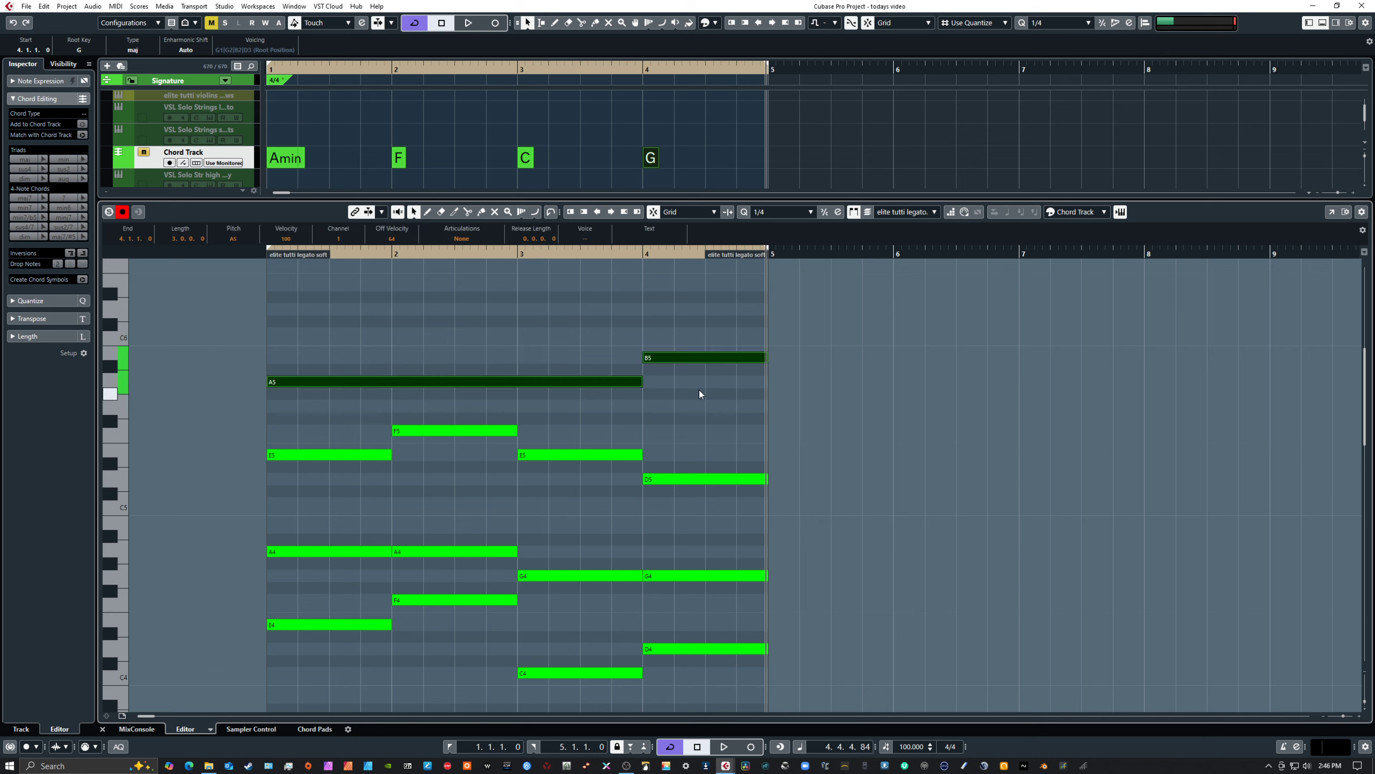
key("Delete")
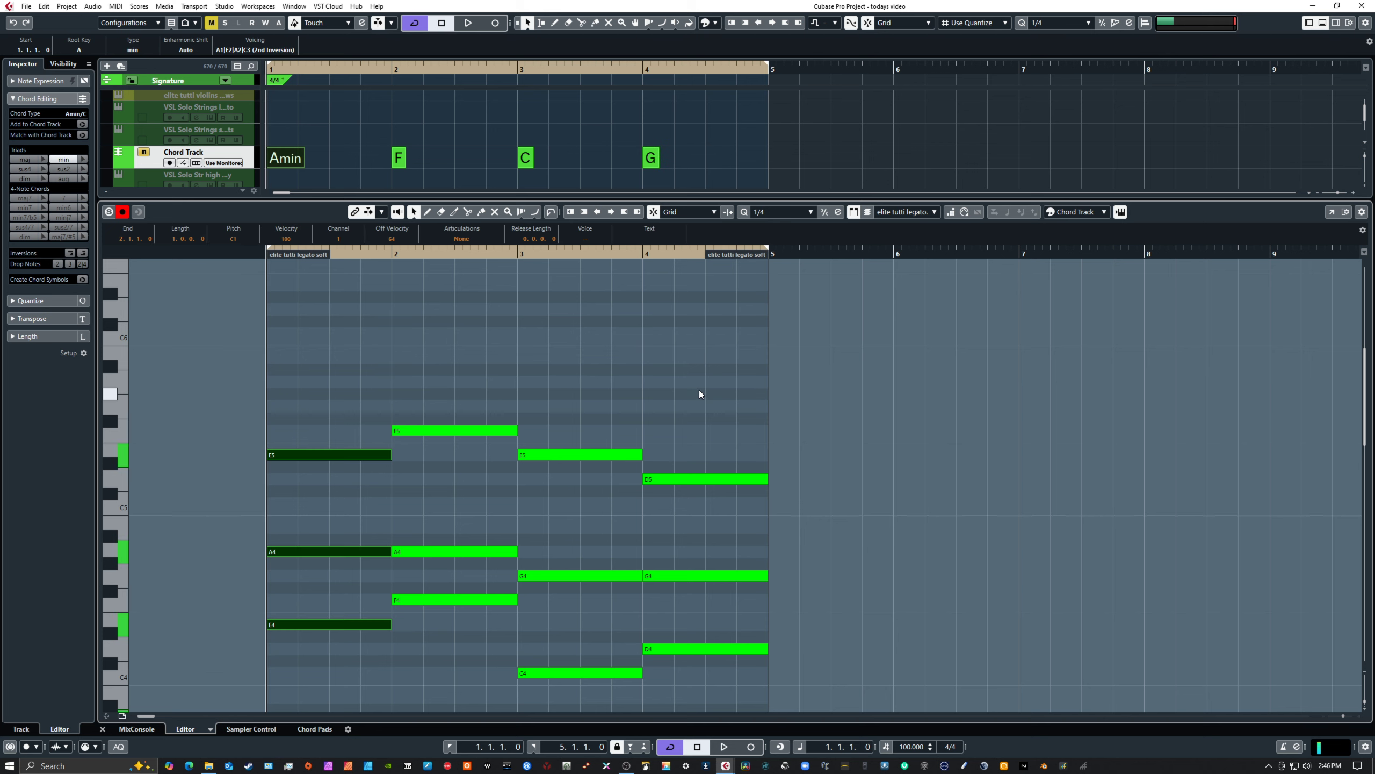
Play the progression from bar 1 without the high line and examine the voicings across all registers
key("space")
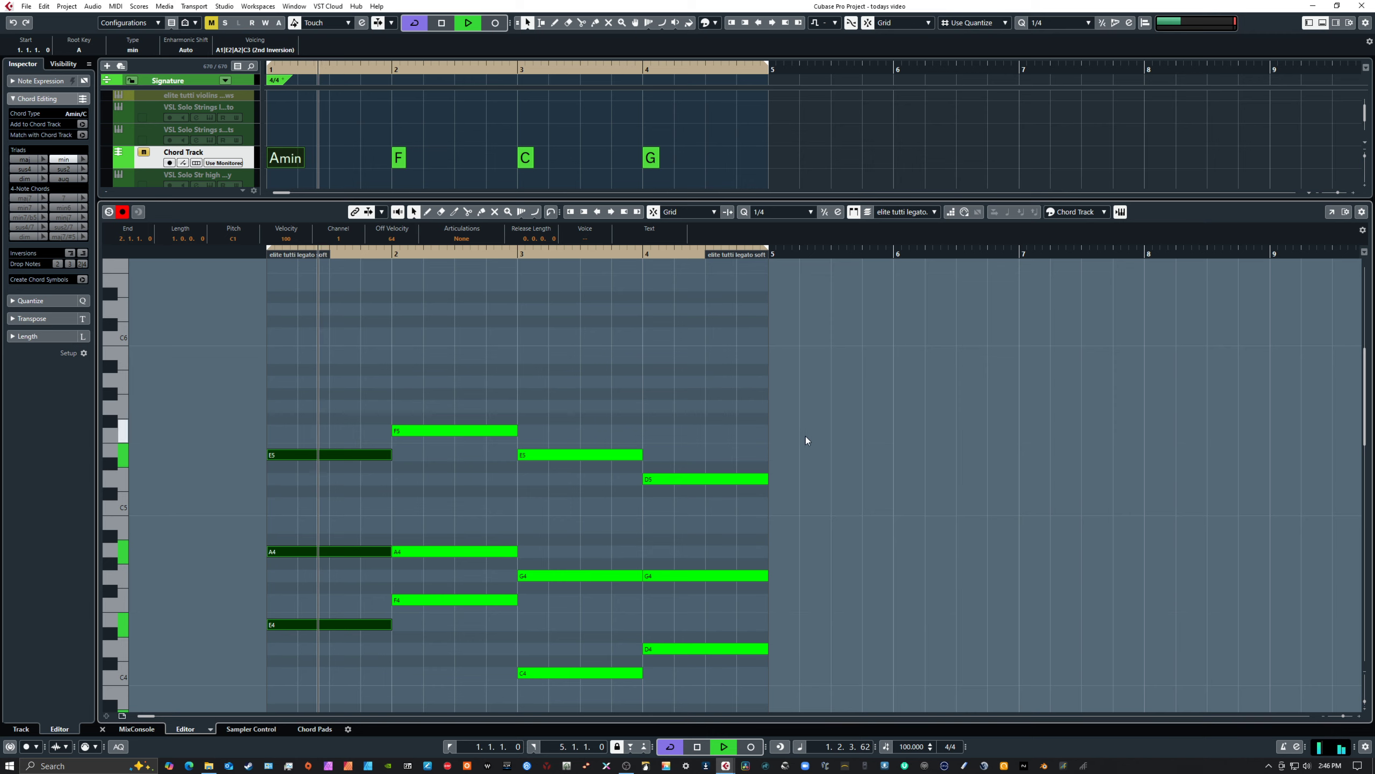
scroll(801, 434, "down", 3)
scroll(797, 431, "up", 2)
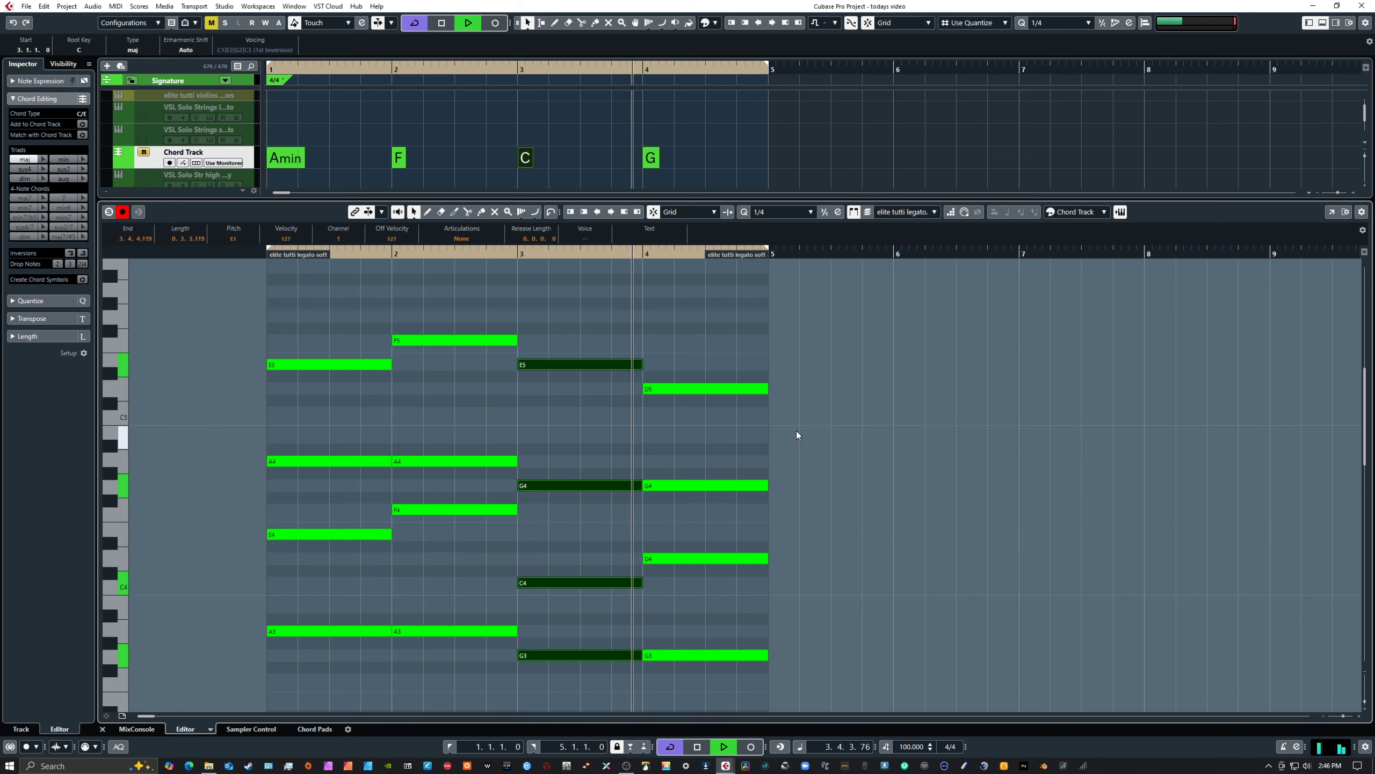
scroll(796, 430, "down", 9)
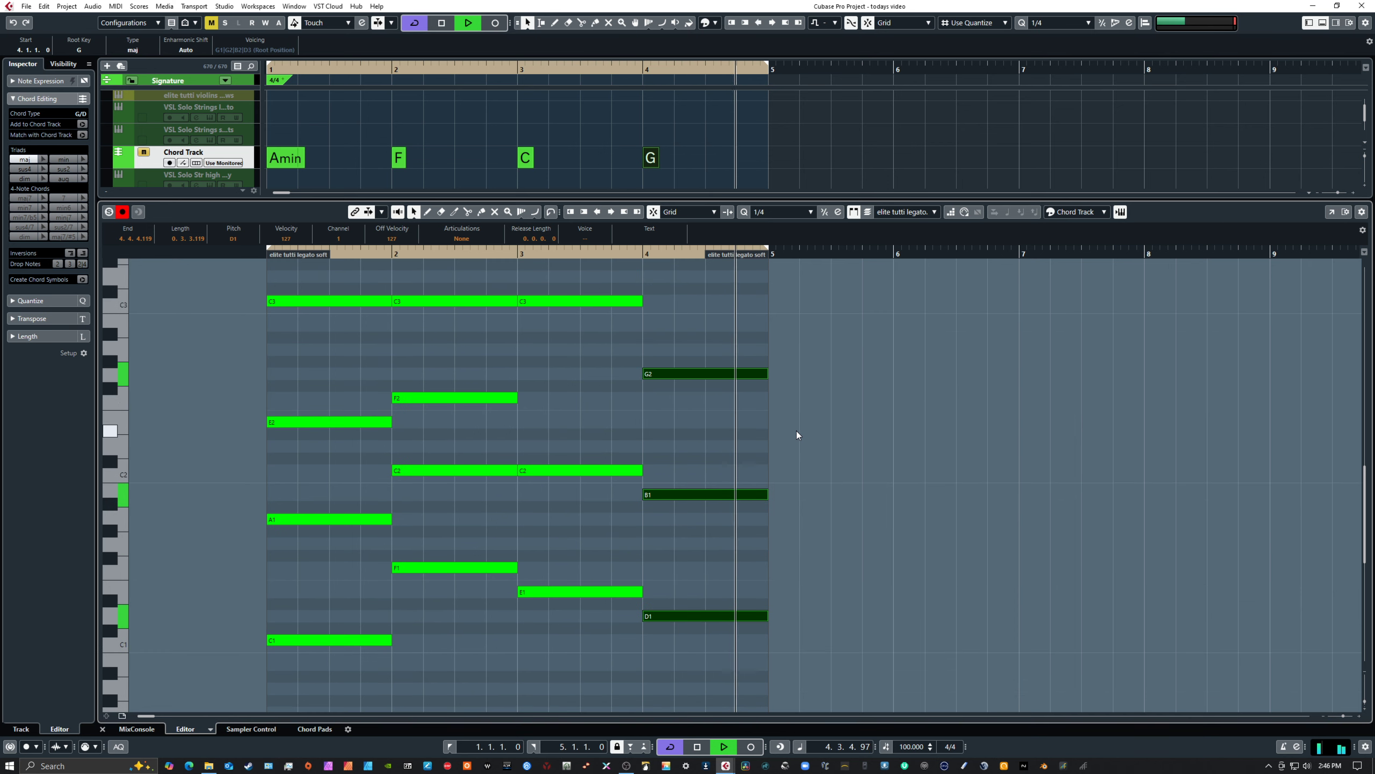
scroll(796, 430, "up", 20)
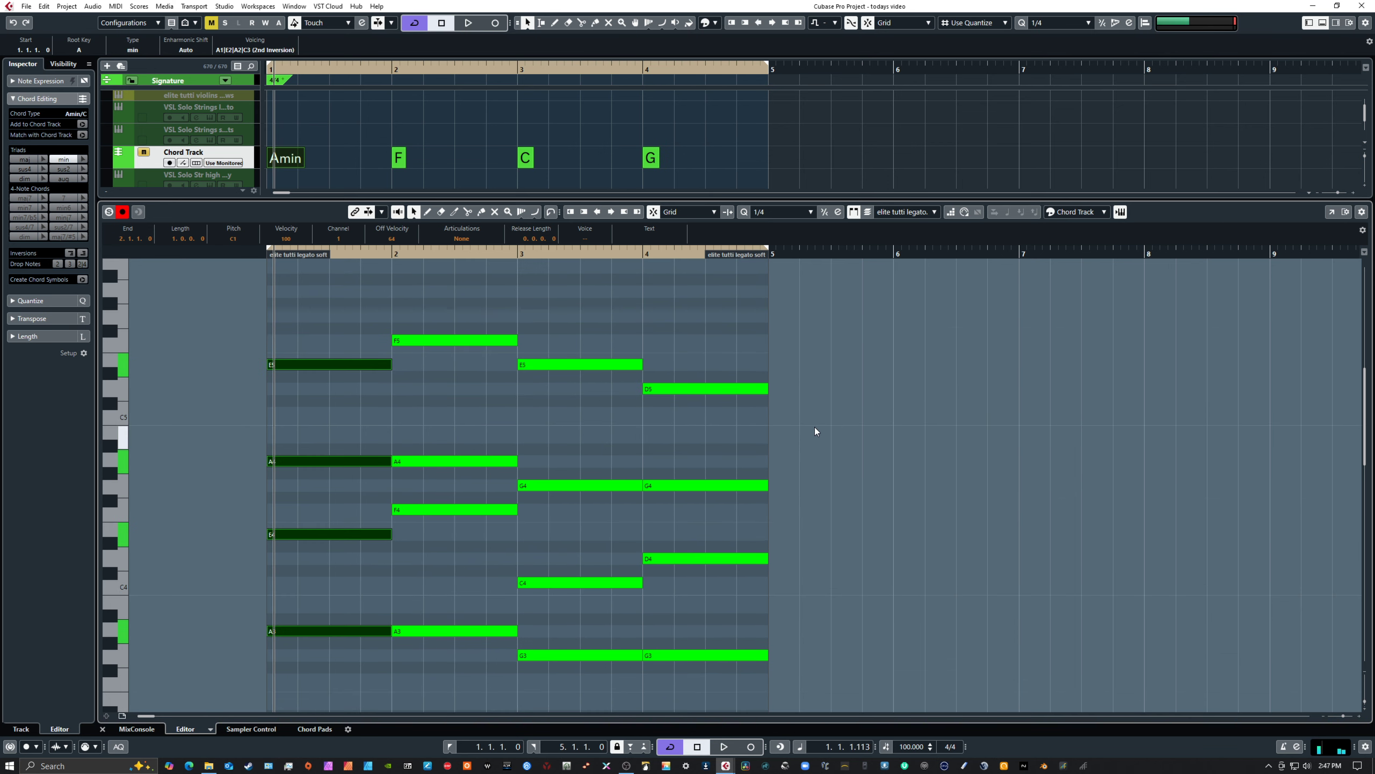
scroll(815, 429, "down", 8)
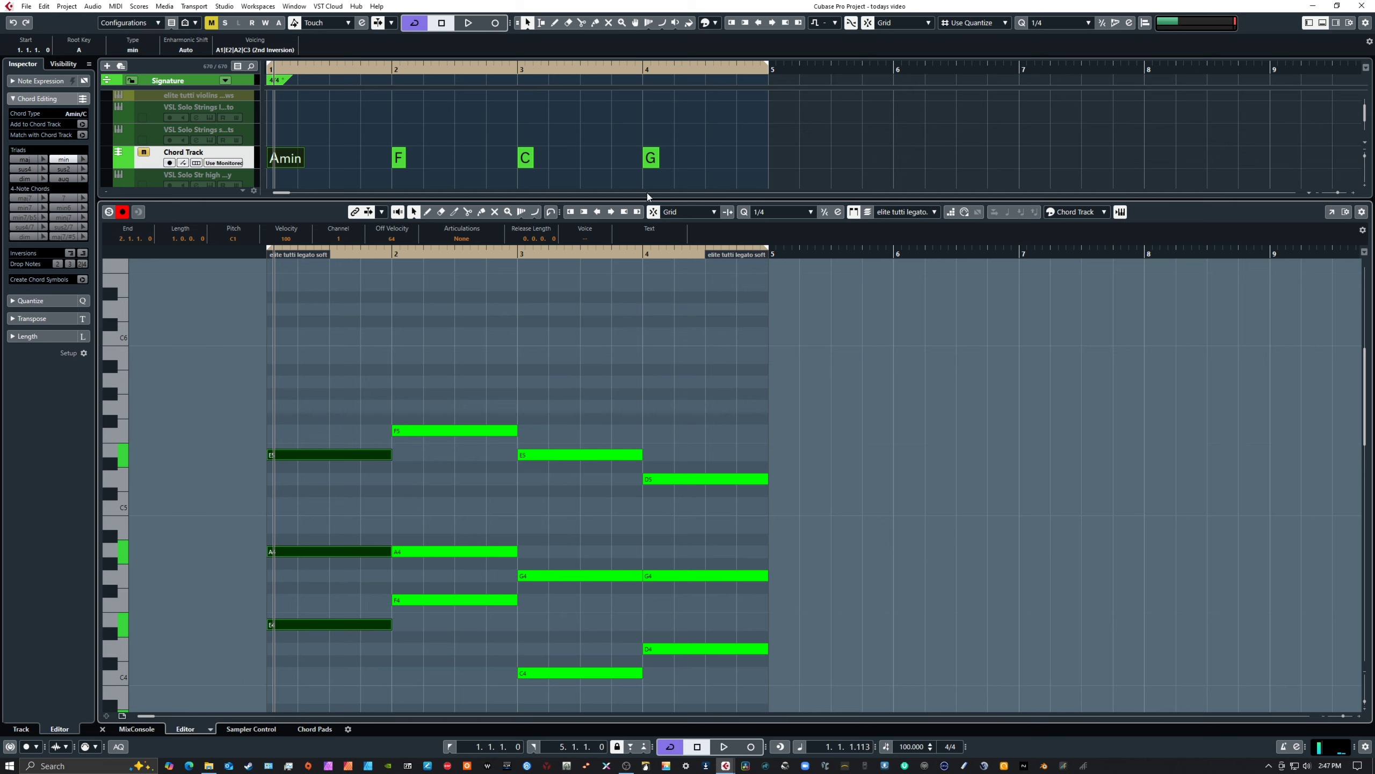
Enlarge the arrangement area to show the elite tutti legato soft part, and review its voicings from the lowest to the highest register
left_click_drag(661, 199, 681, 462)
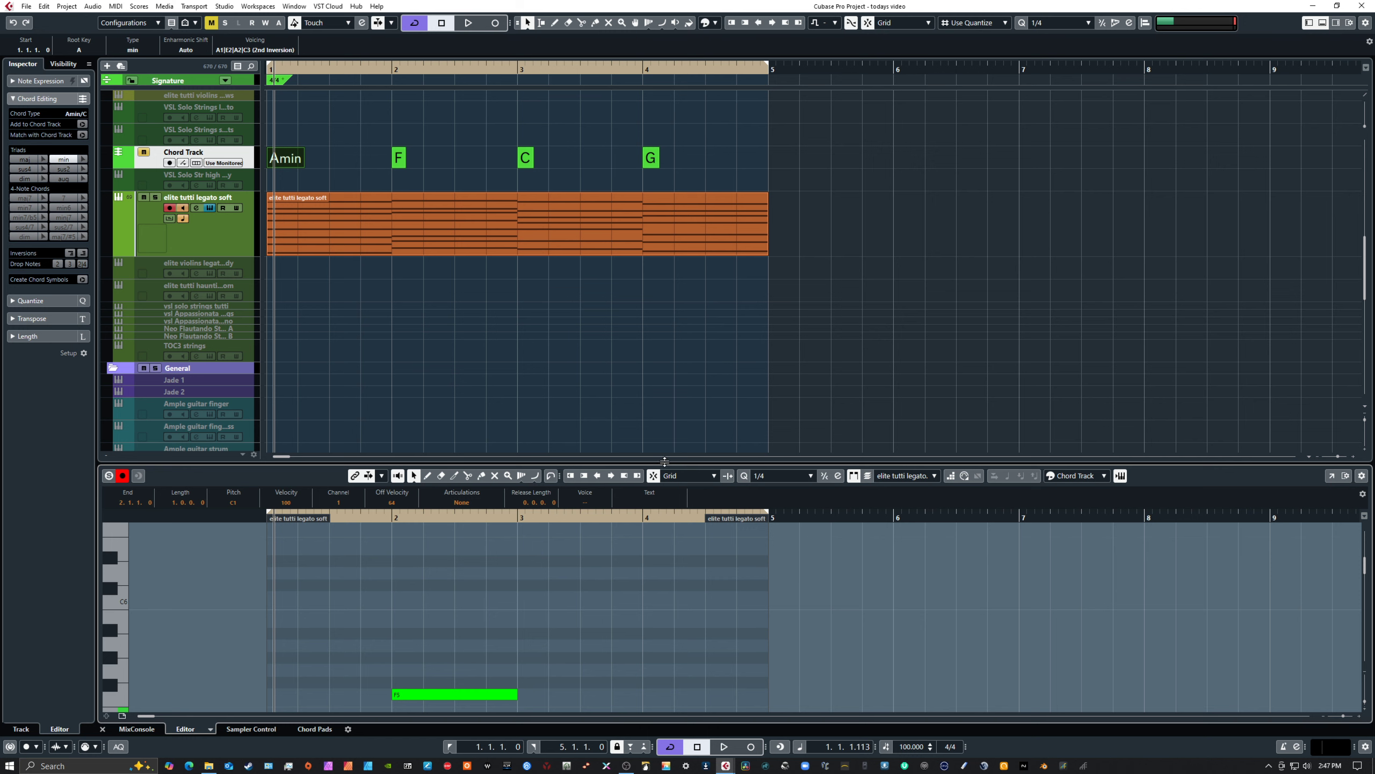
left_click_drag(673, 457, 670, 313)
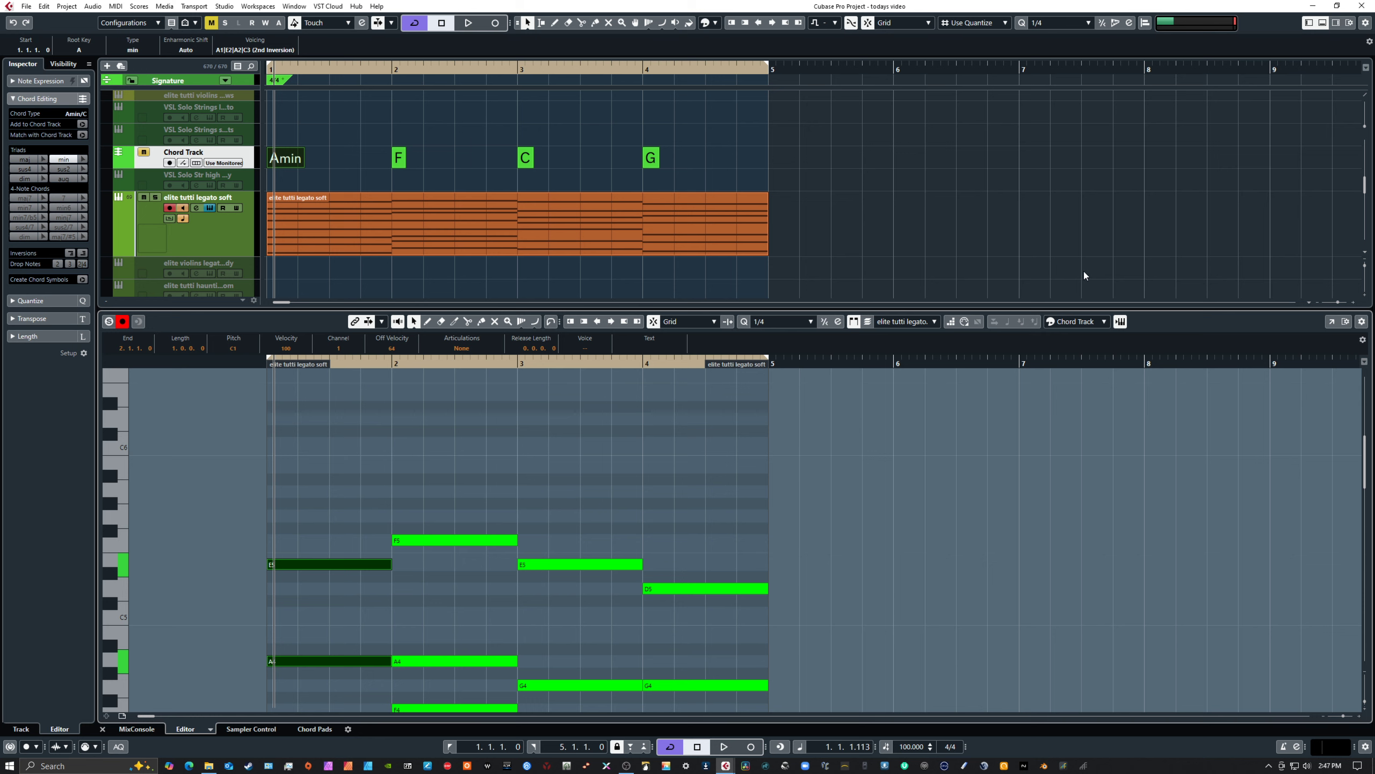
scroll(829, 521, "down", 8)
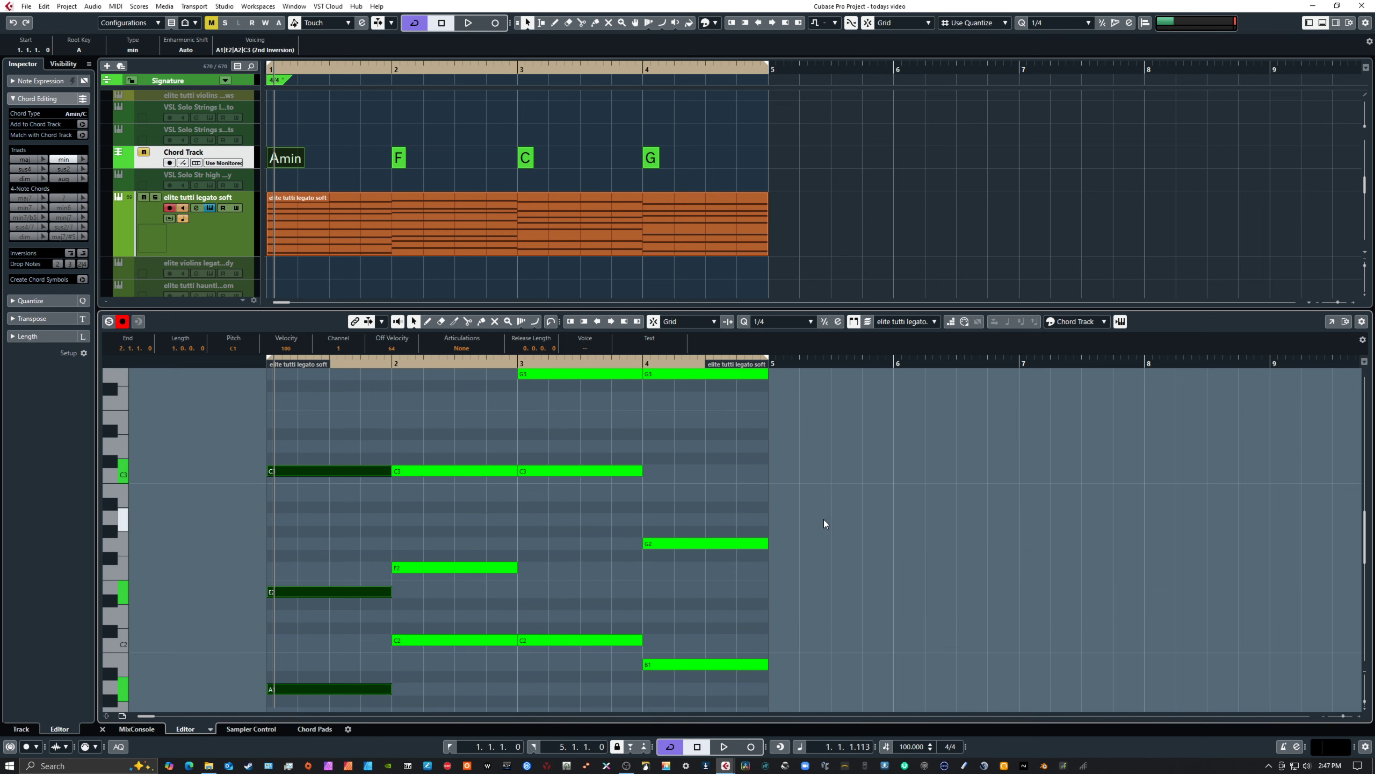
scroll(823, 519, "up", 2)
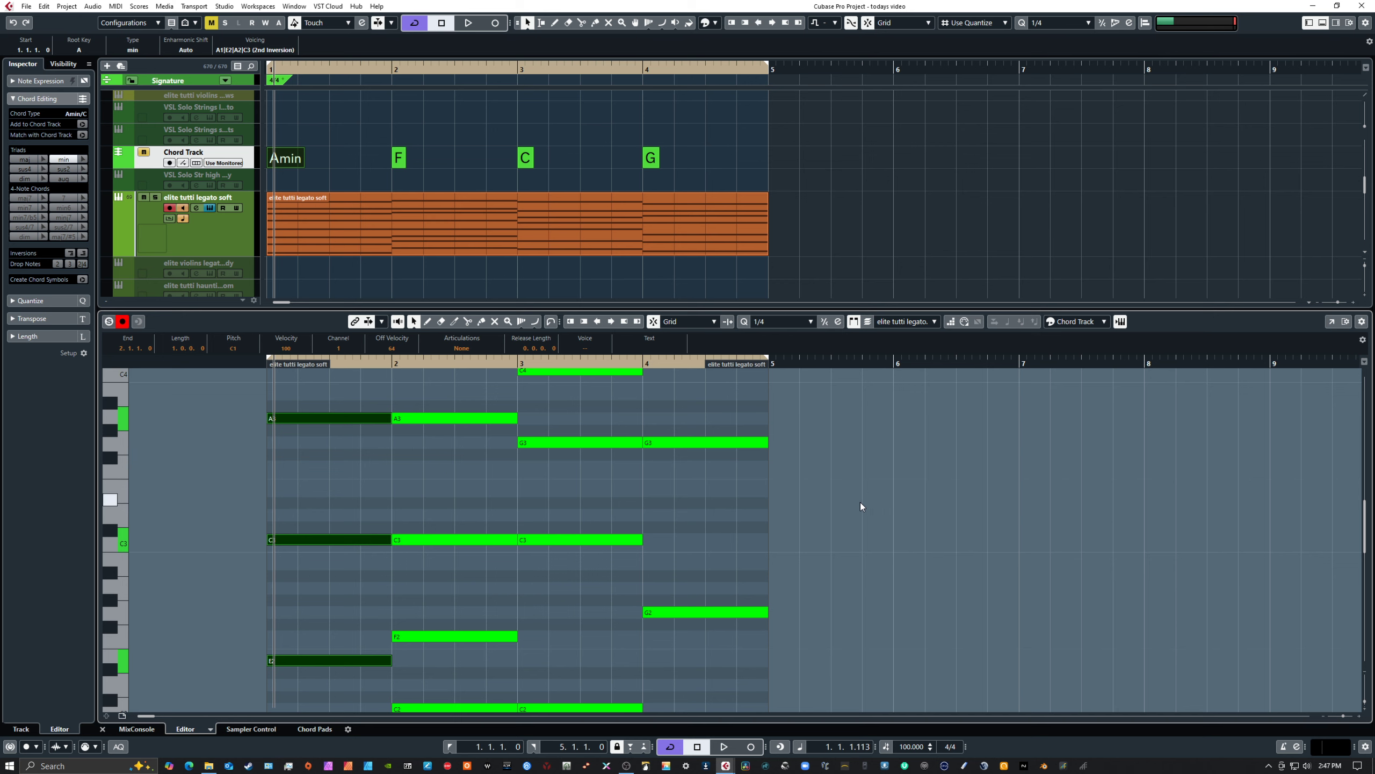
scroll(856, 503, "down", 3)
scroll(703, 578, "up", 3)
scroll(703, 577, "up", 3)
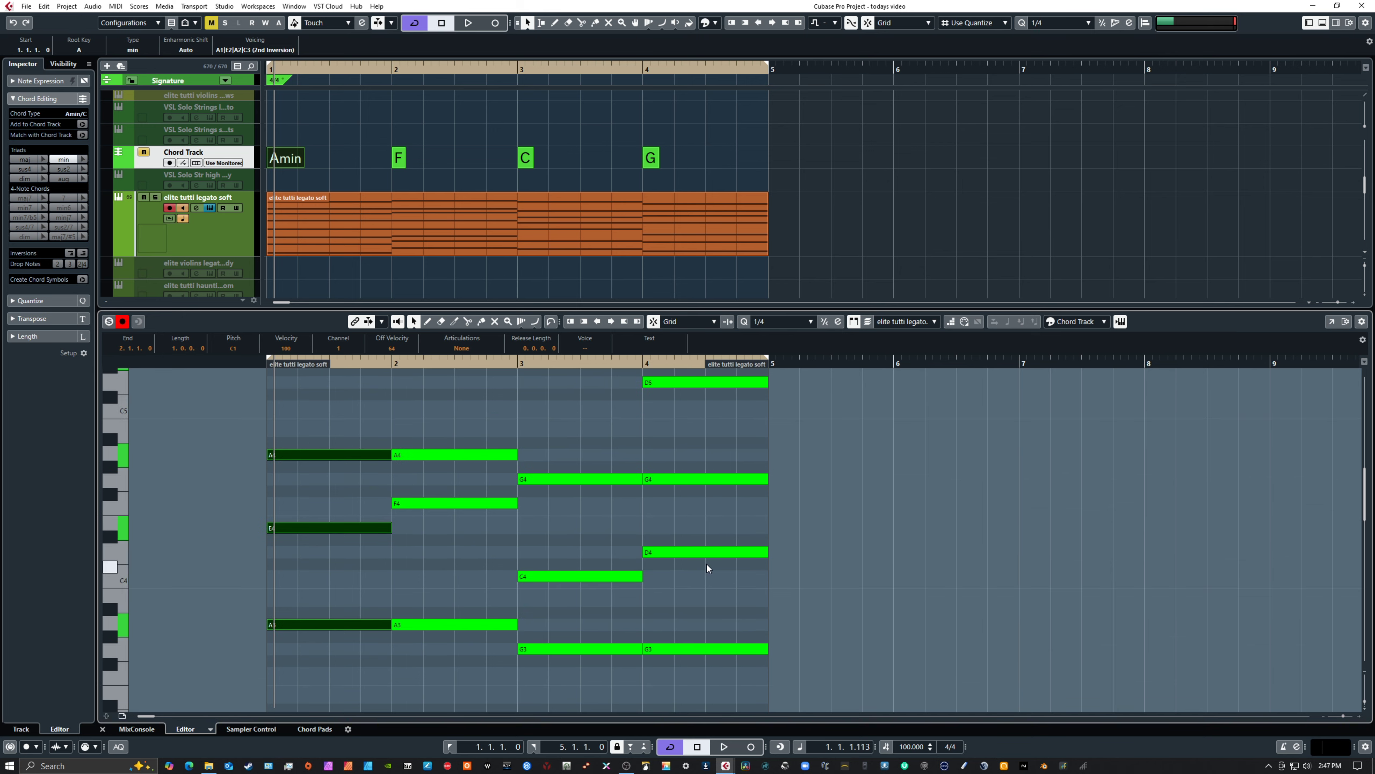
scroll(707, 568, "up", 3)
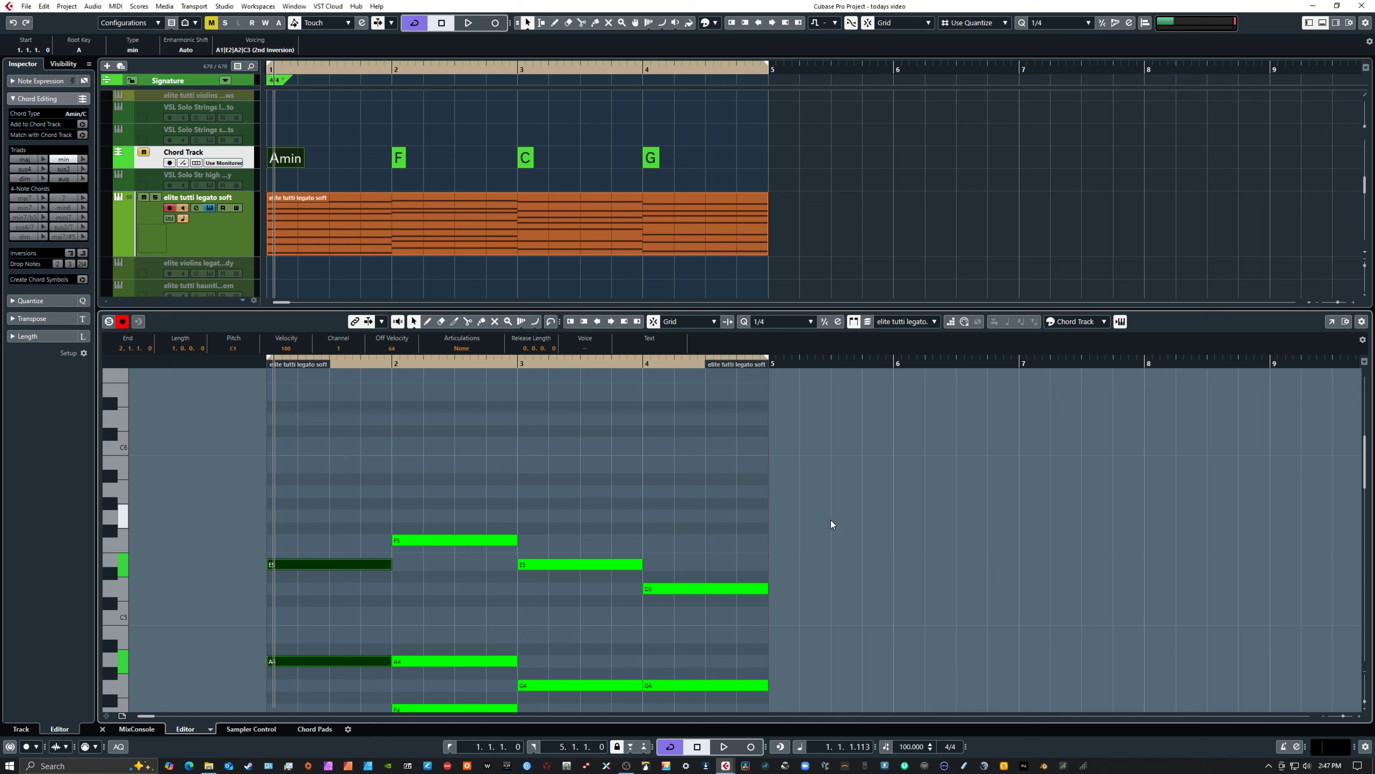
key("space")
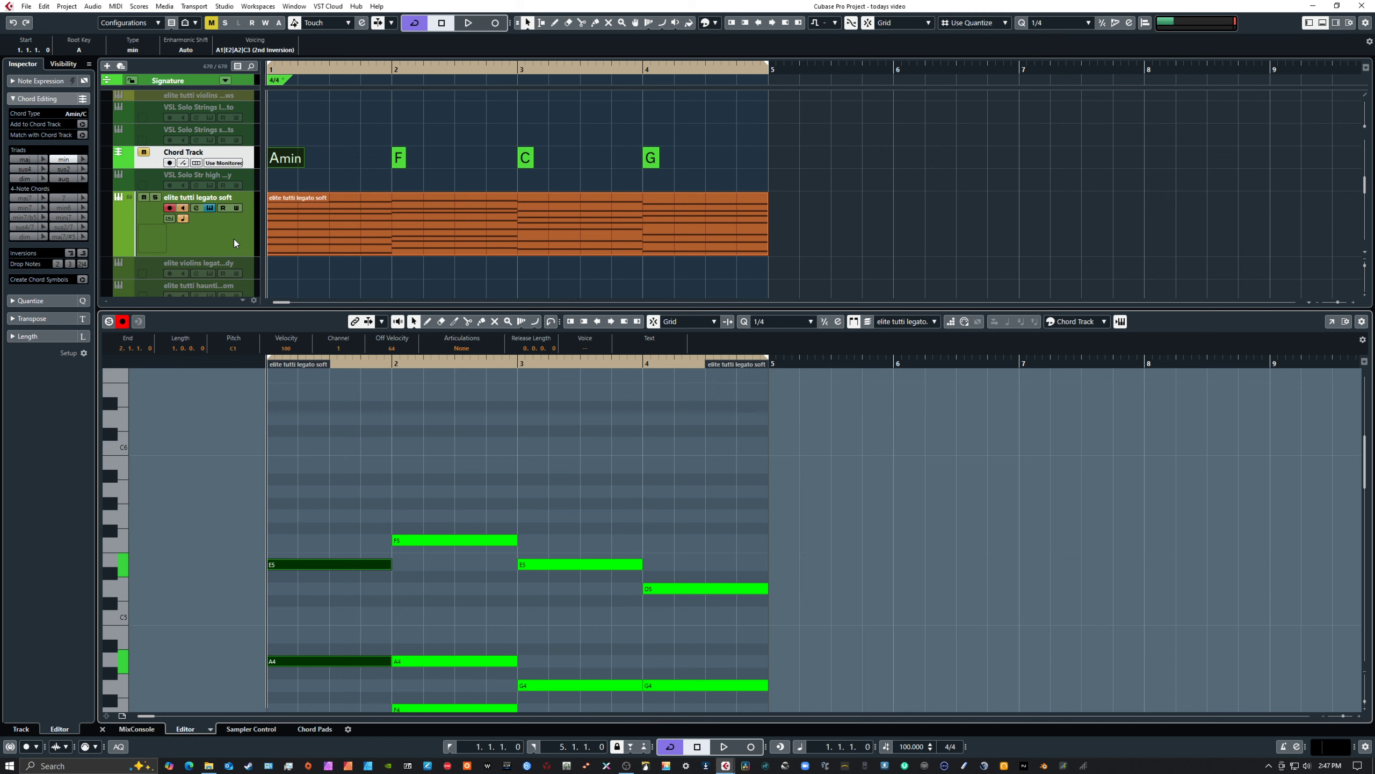
Find the Bohemian Violin track in the track list and unmute it
scroll(235, 239, "down", 10)
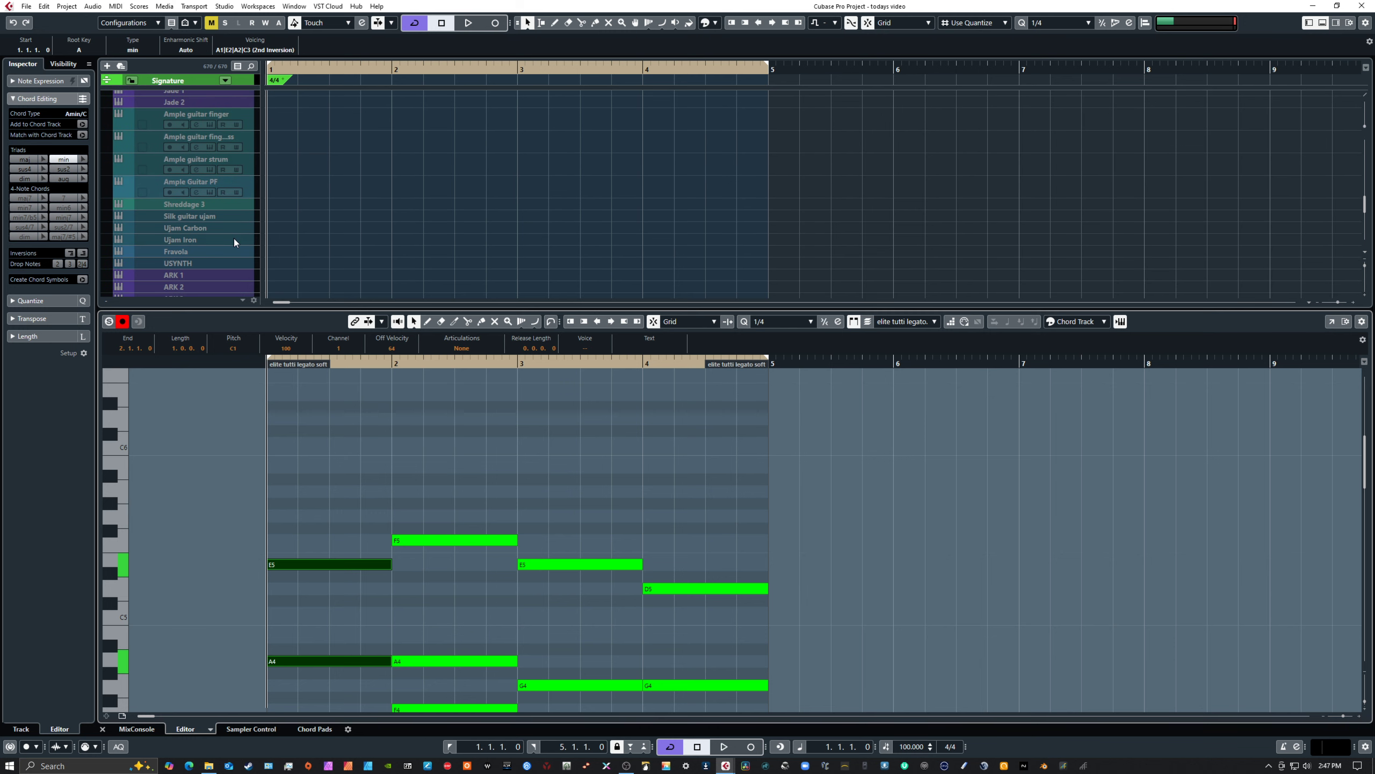
scroll(234, 239, "down", 10)
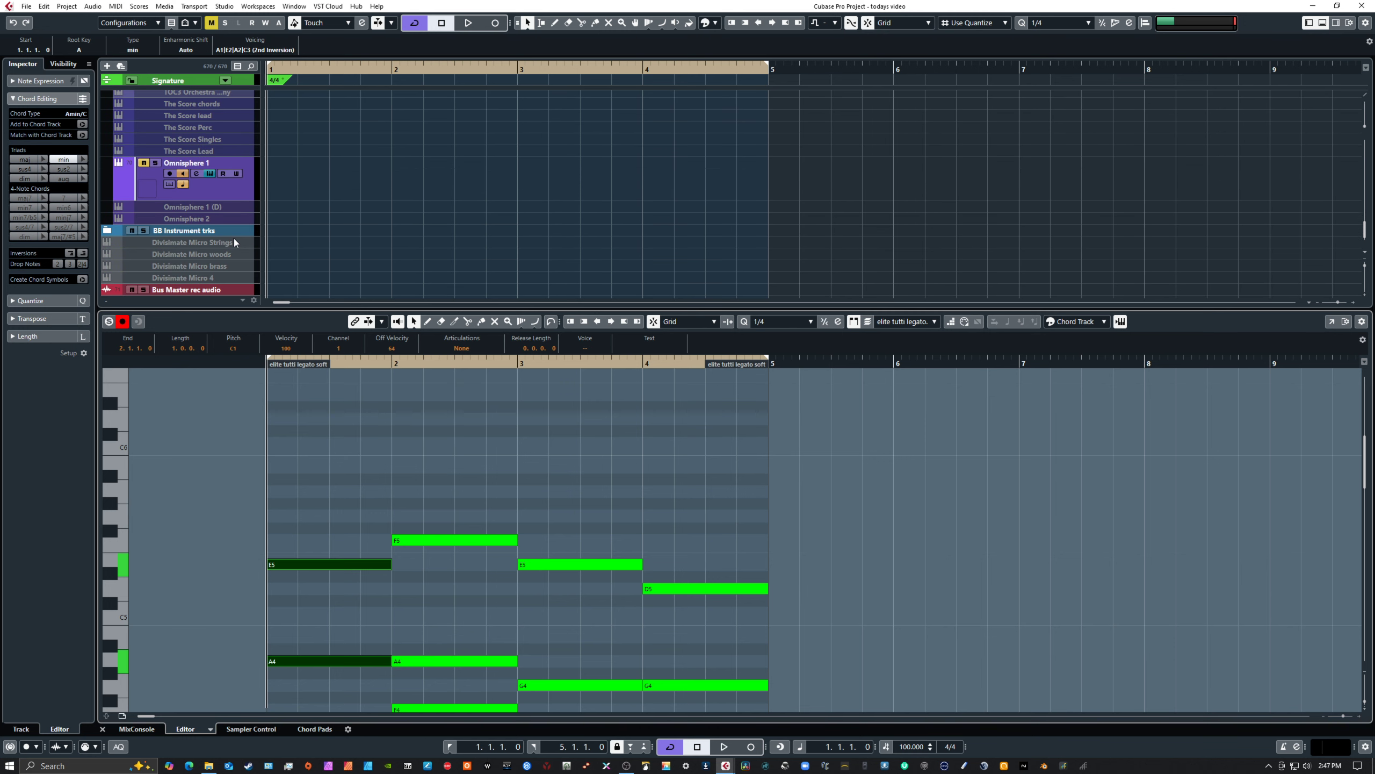
scroll(234, 239, "up", 20)
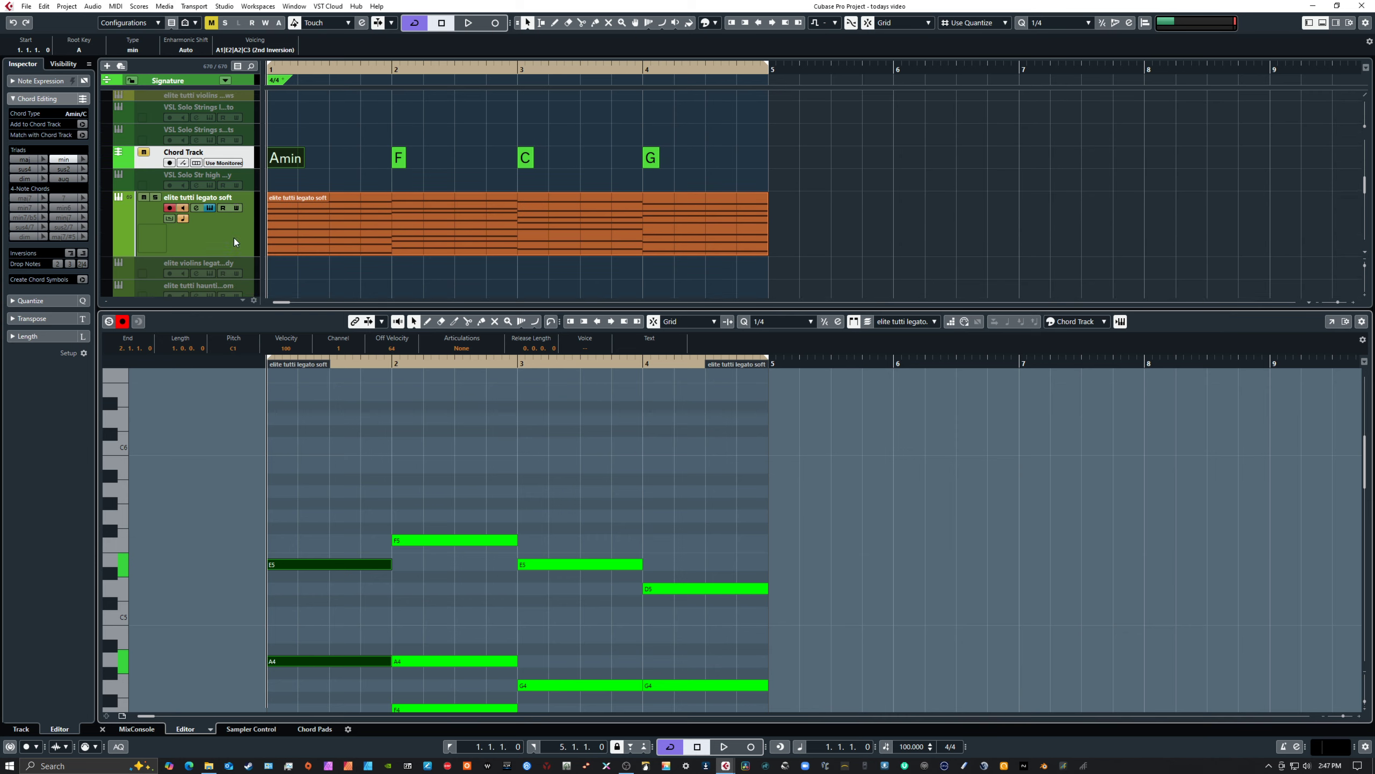
scroll(234, 238, "up", 5)
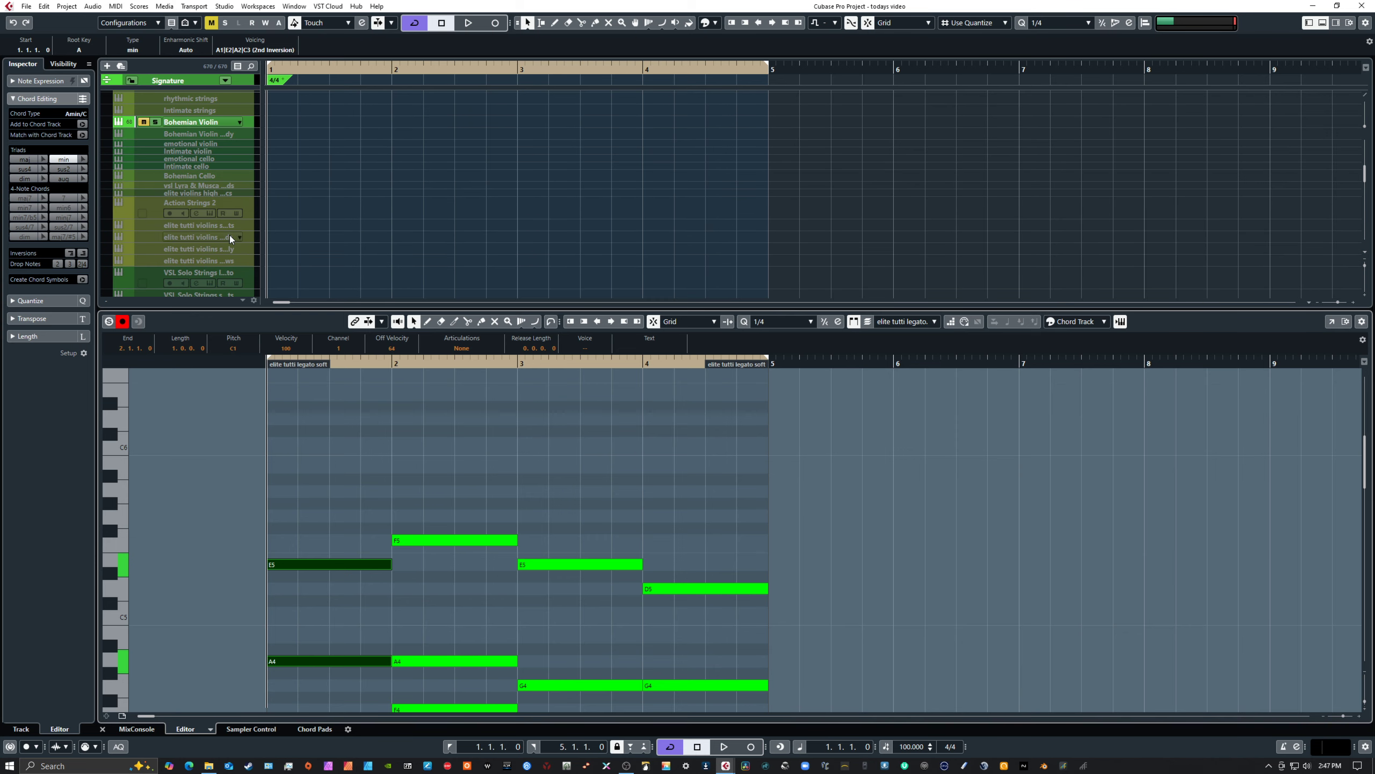
left_click(143, 122)
Select the four-bar part on the elite tutti legato soft track
scroll(348, 171, "down", 8)
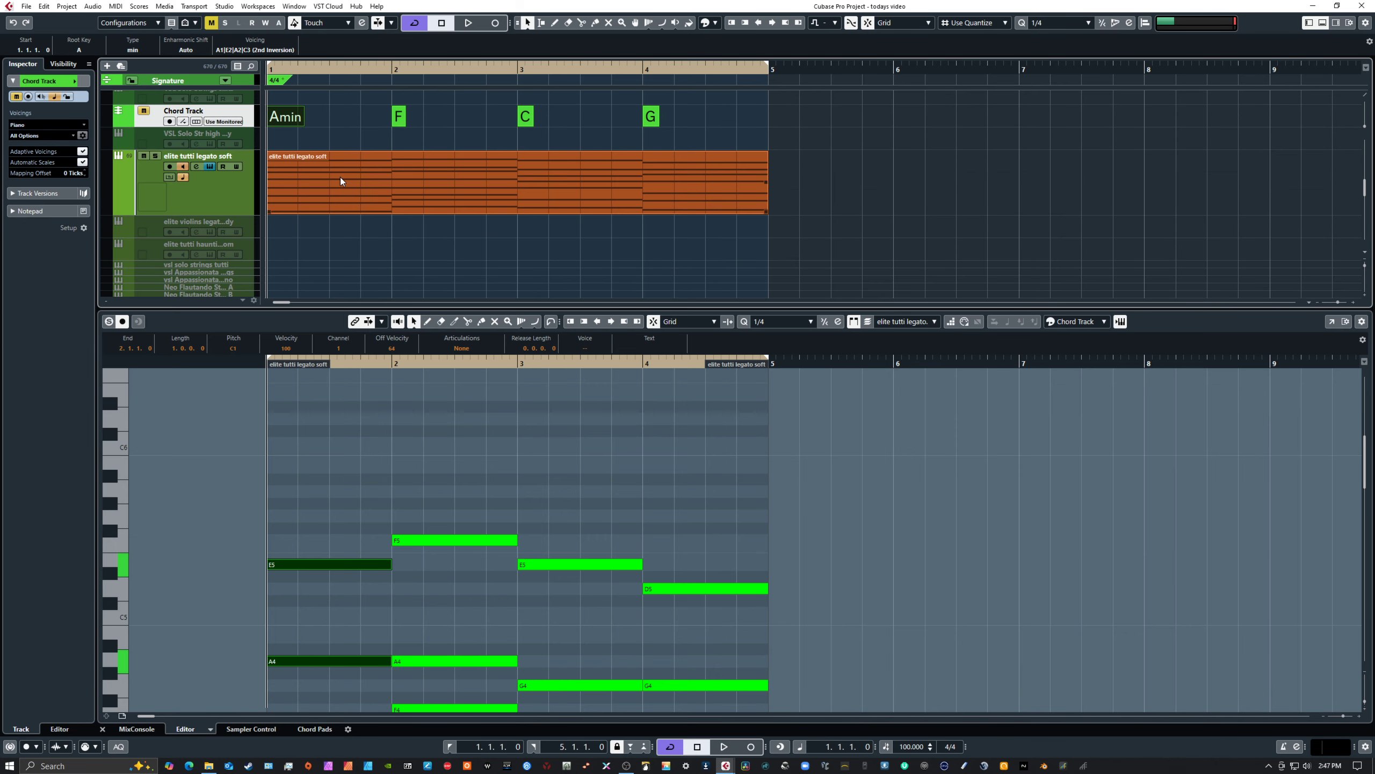
scroll(340, 177, "up", 3)
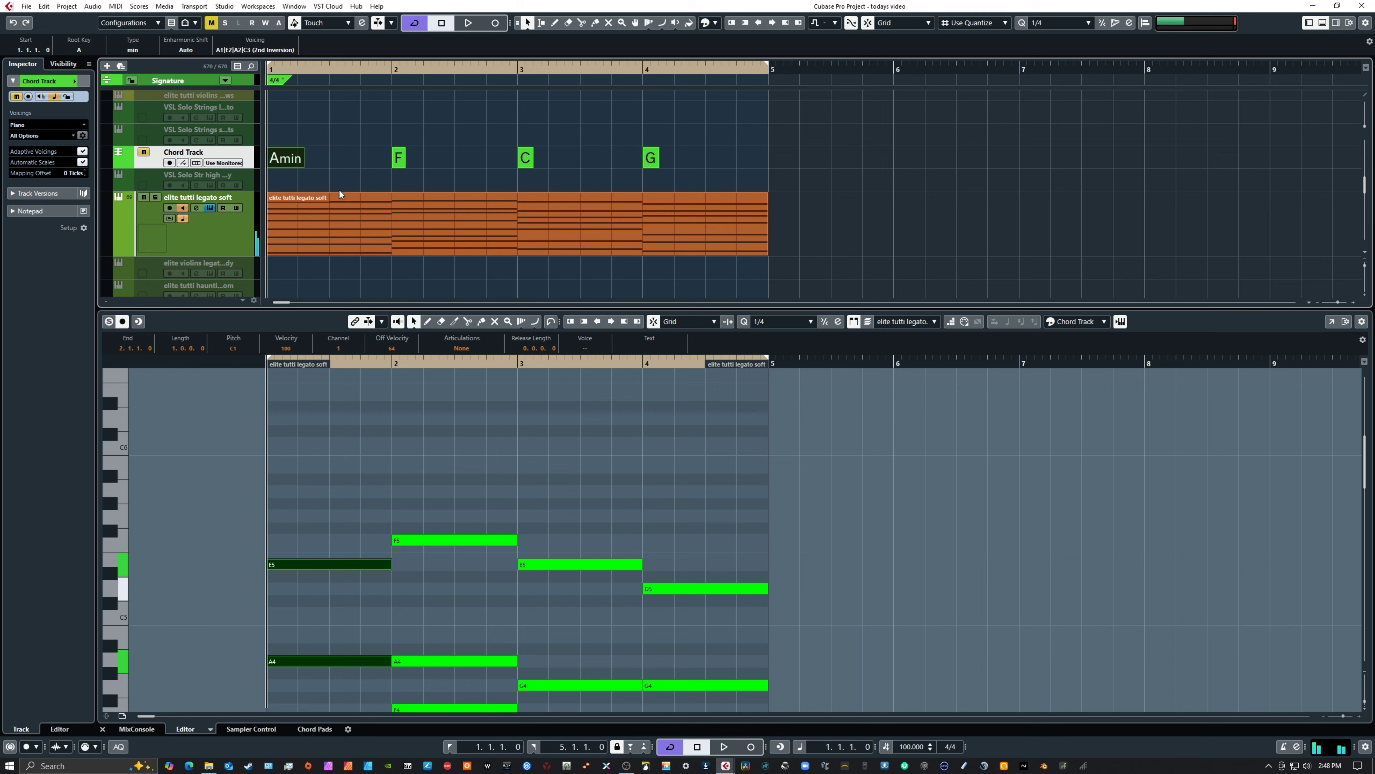
left_click(339, 196)
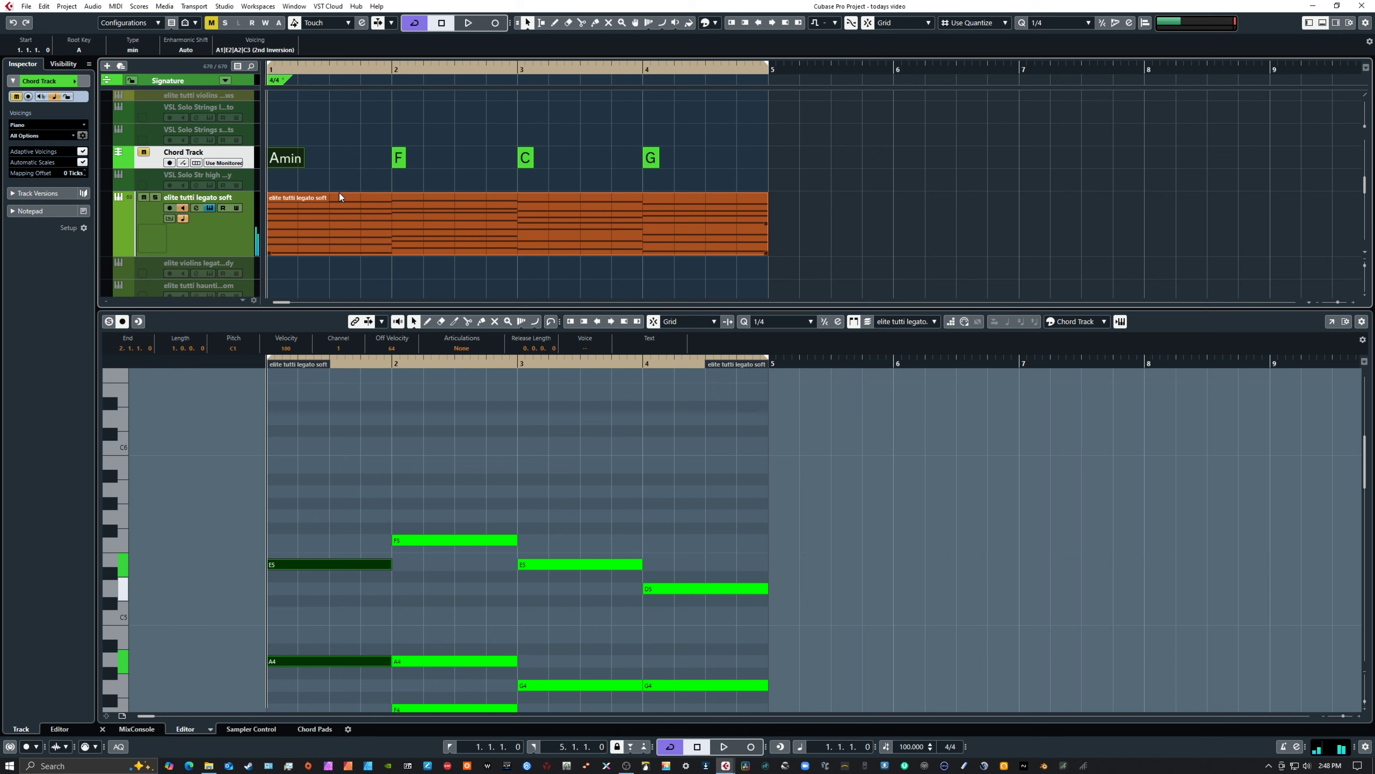